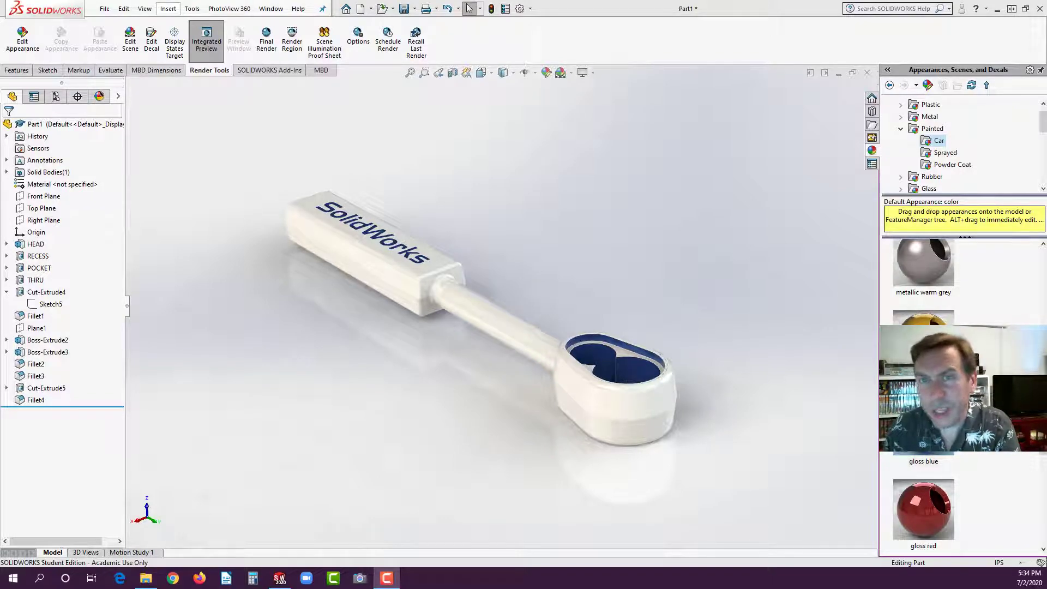
Turn off the integrated render preview and create a new part document.
{"action": "left_click", "coordinate": [206, 39]}
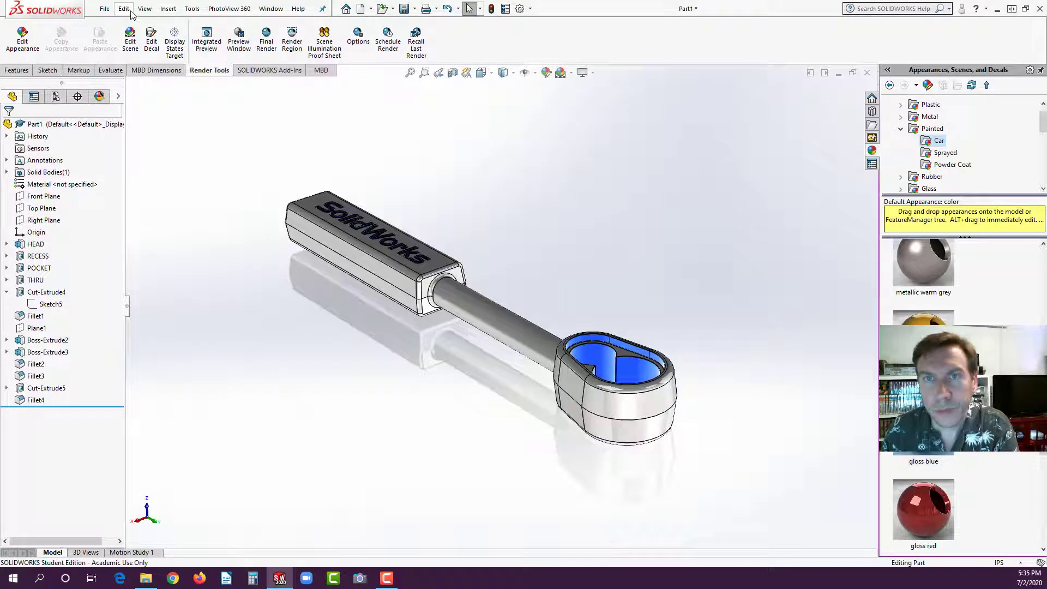
{"action": "left_click", "coordinate": [106, 8]}
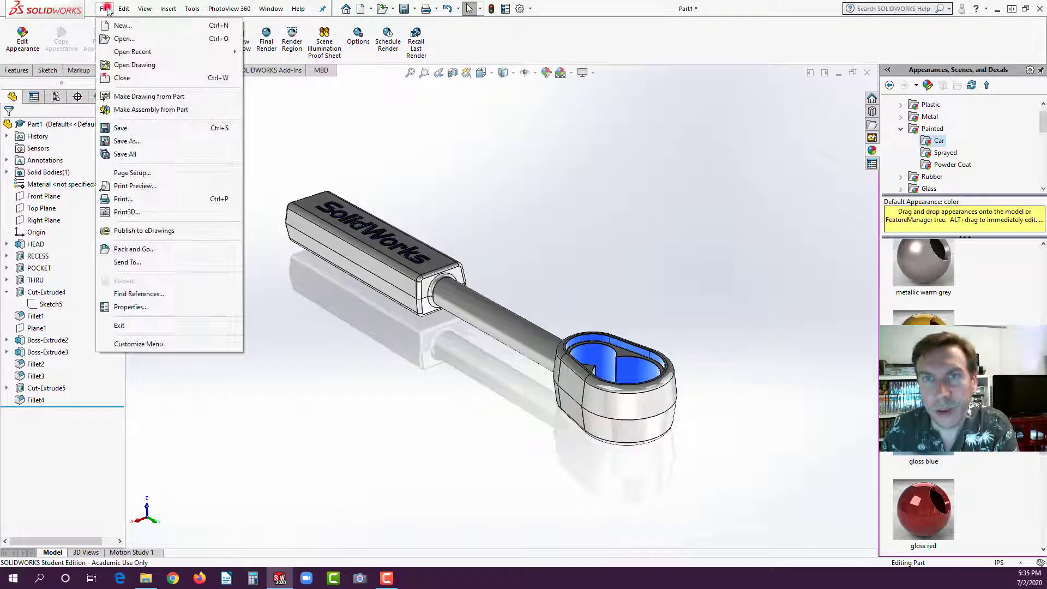
{"action": "left_click", "coordinate": [123, 26]}
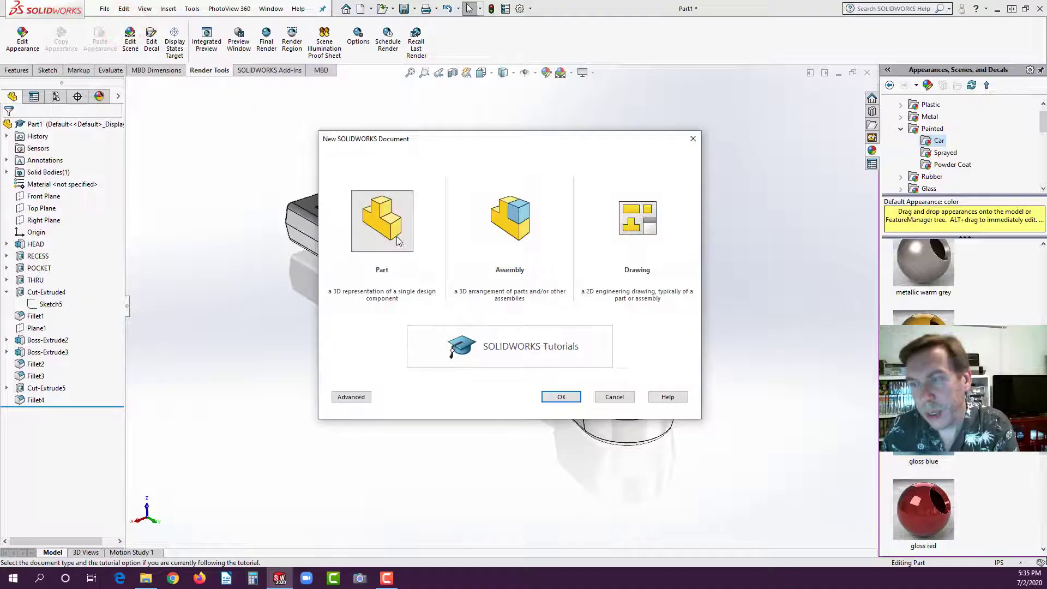
{"action": "left_click", "coordinate": [397, 240]}
{"action": "left_click", "coordinate": [561, 396]}
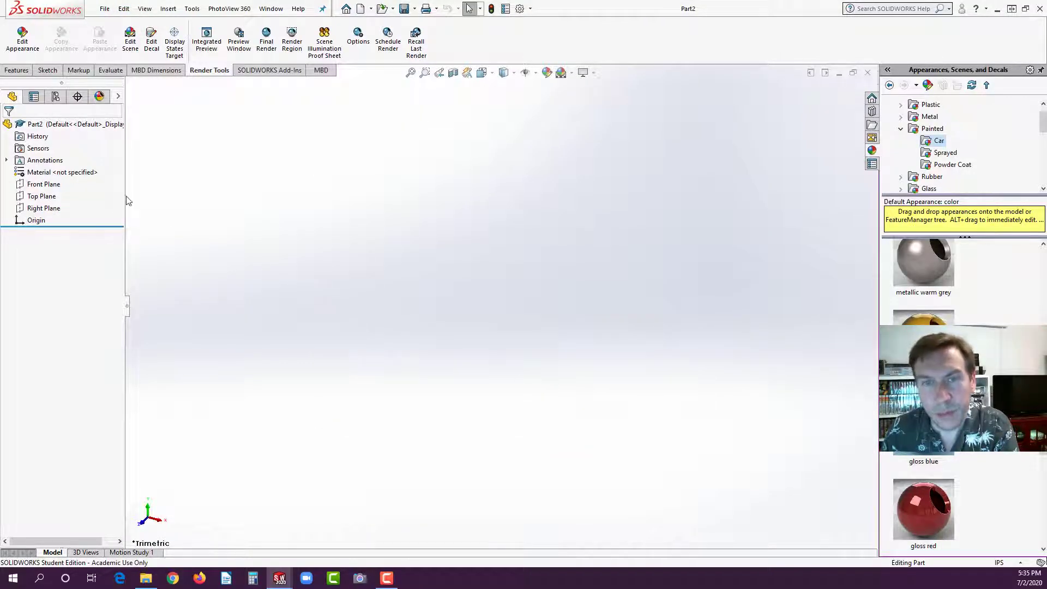
Start a new sketch on the Front Plane.
{"action": "left_click", "coordinate": [35, 189]}
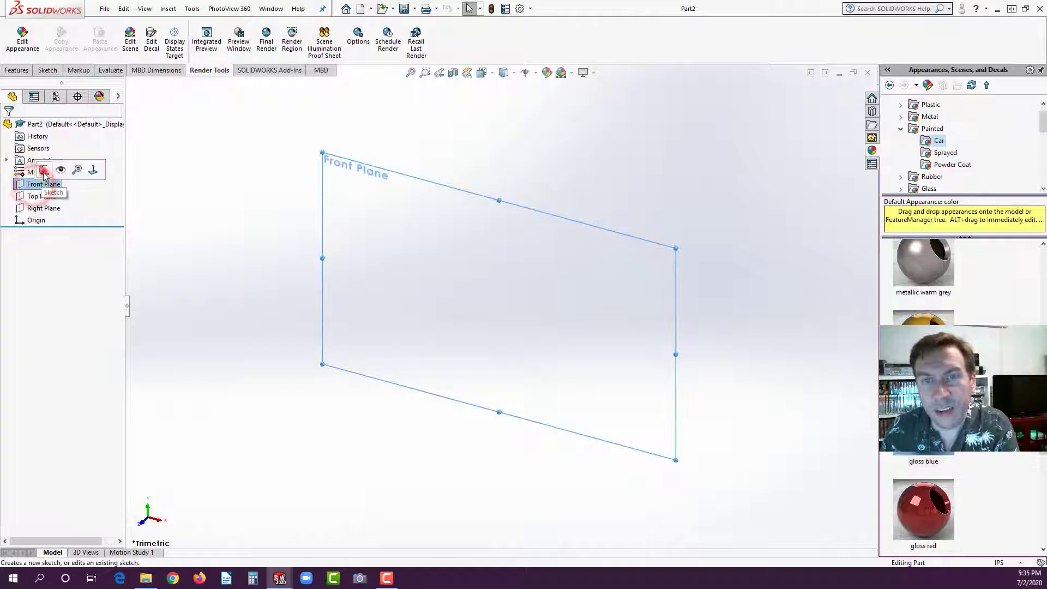
{"action": "left_click", "coordinate": [41, 168]}
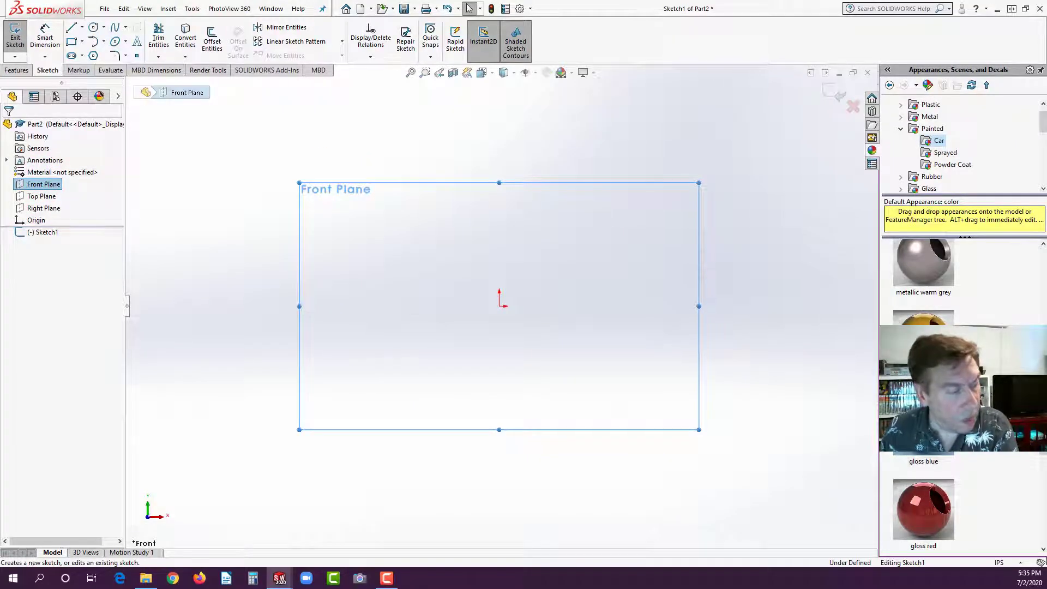
Switch to Chrome, go to vertanux1.com and open the SolidWorks Basics guide from its instructional manuals.
{"action": "left_click", "coordinate": [173, 578]}
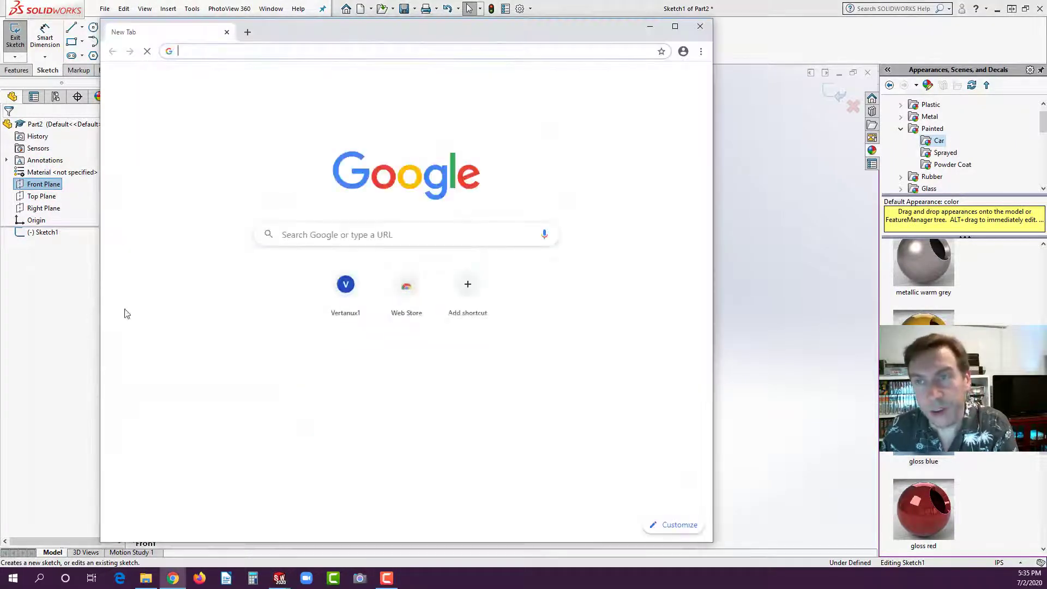
{"action": "left_click", "coordinate": [218, 51]}
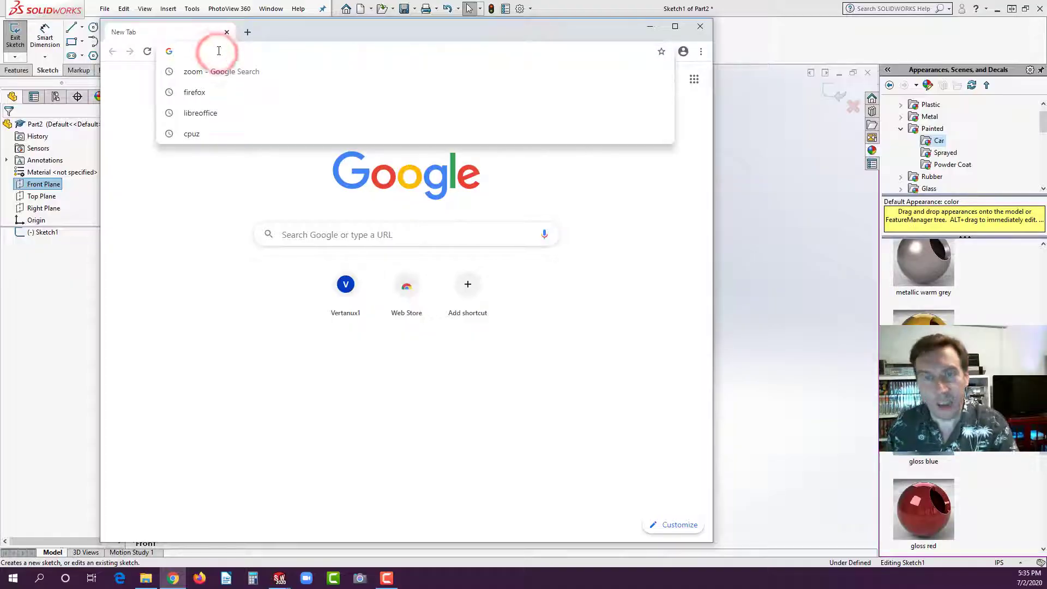
{"action": "type", "text": "vertanux1.com"}
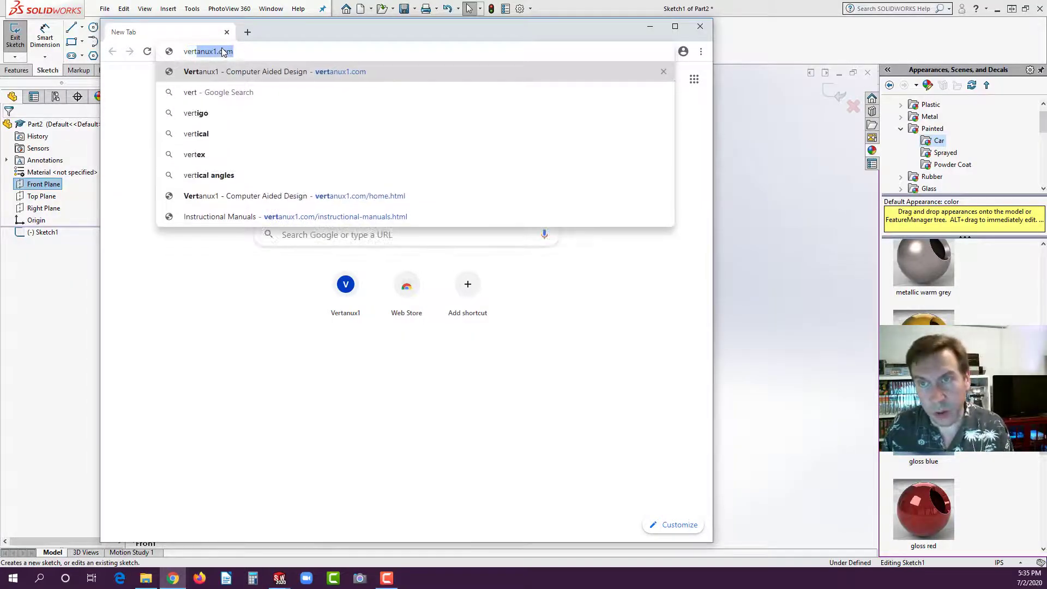
{"action": "left_click", "coordinate": [213, 71]}
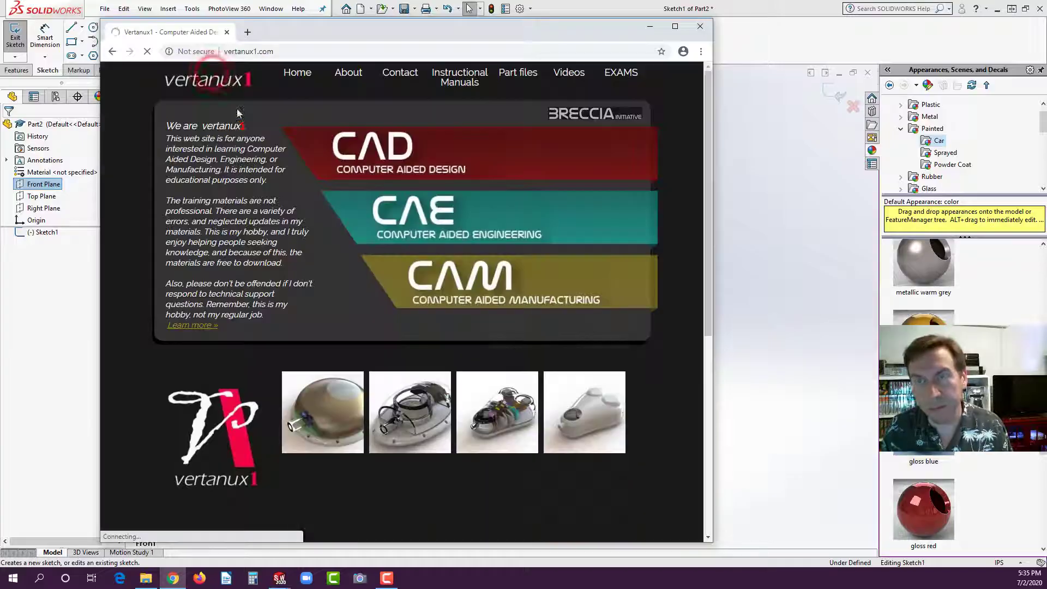
{"action": "left_click", "coordinate": [461, 85]}
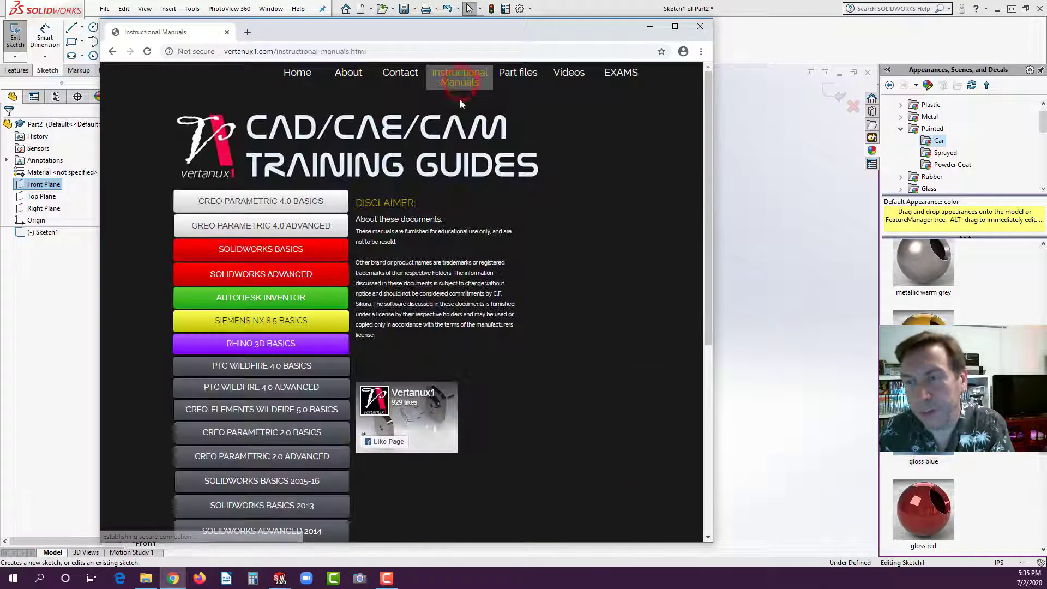
{"action": "left_click", "coordinate": [252, 249]}
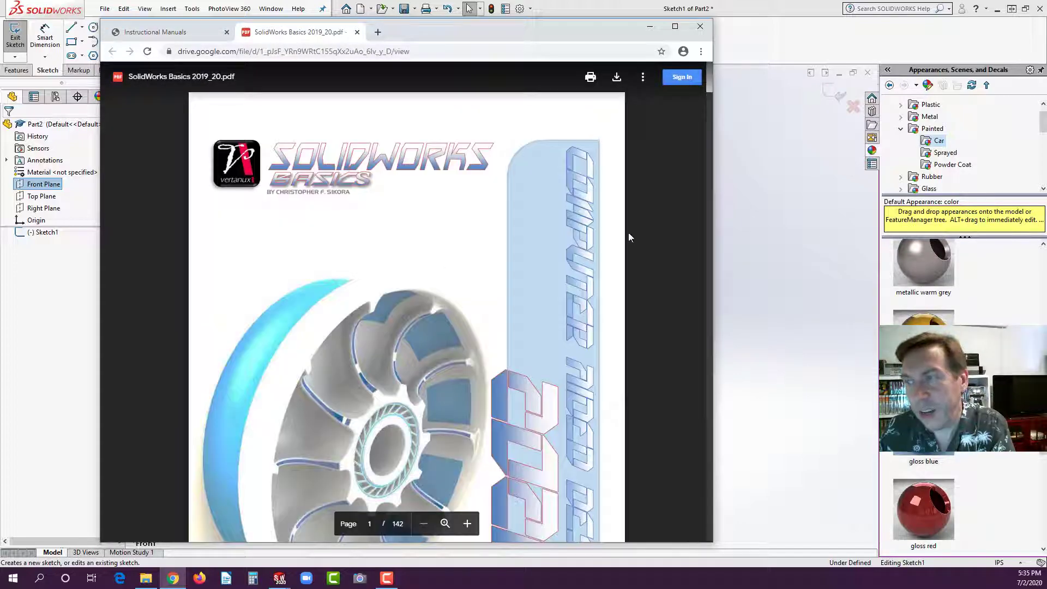
Find Exercise 3, Secondary Feature Modeling, in the guide and examine its sketch geometry and extrude instructions.
{"action": "scroll", "coordinate": [664, 203], "scroll_direction": "down", "scroll_amount": 4}
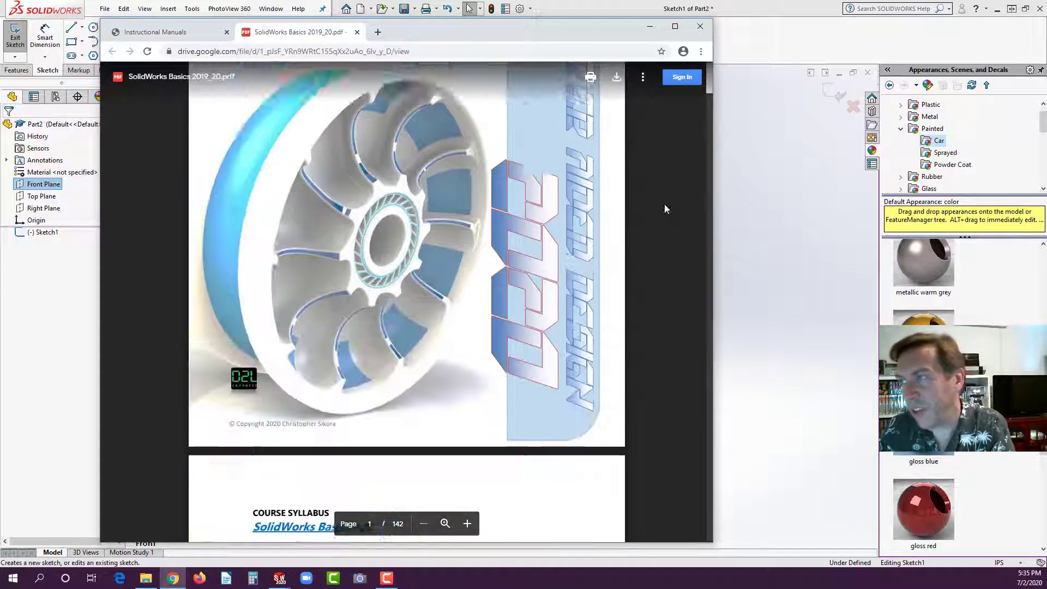
{"action": "left_click_drag", "start_coordinate": [708, 90], "coordinate": [706, 193]}
{"action": "scroll", "coordinate": [621, 217], "scroll_direction": "down", "scroll_amount": 9}
{"action": "scroll", "coordinate": [620, 217], "scroll_direction": "up", "scroll_amount": 2}
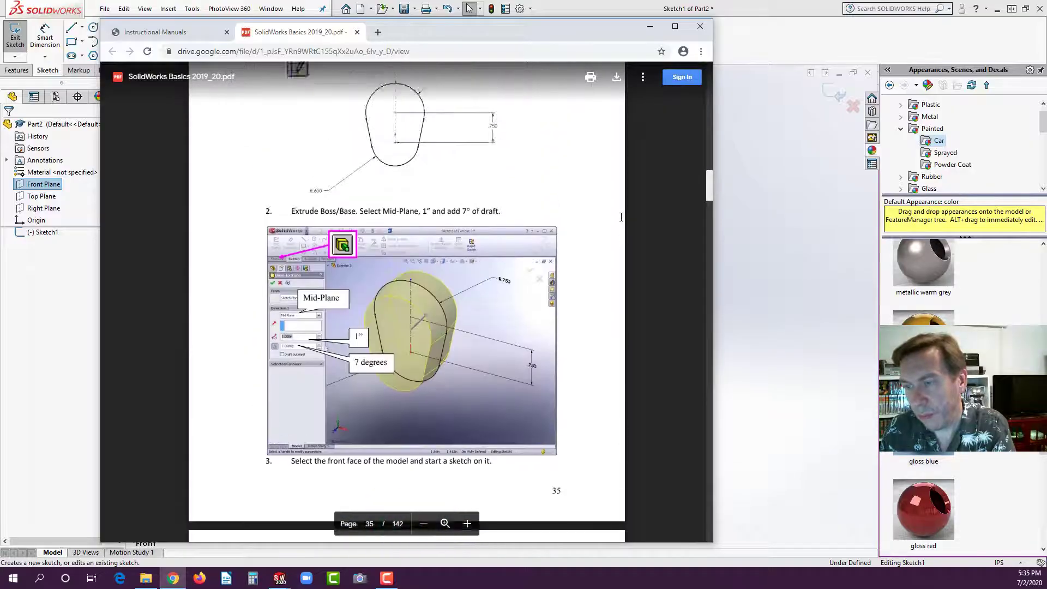
{"action": "scroll", "coordinate": [620, 217], "scroll_direction": "down", "scroll_amount": 2}
{"action": "scroll", "coordinate": [618, 215], "scroll_direction": "up", "scroll_amount": 4}
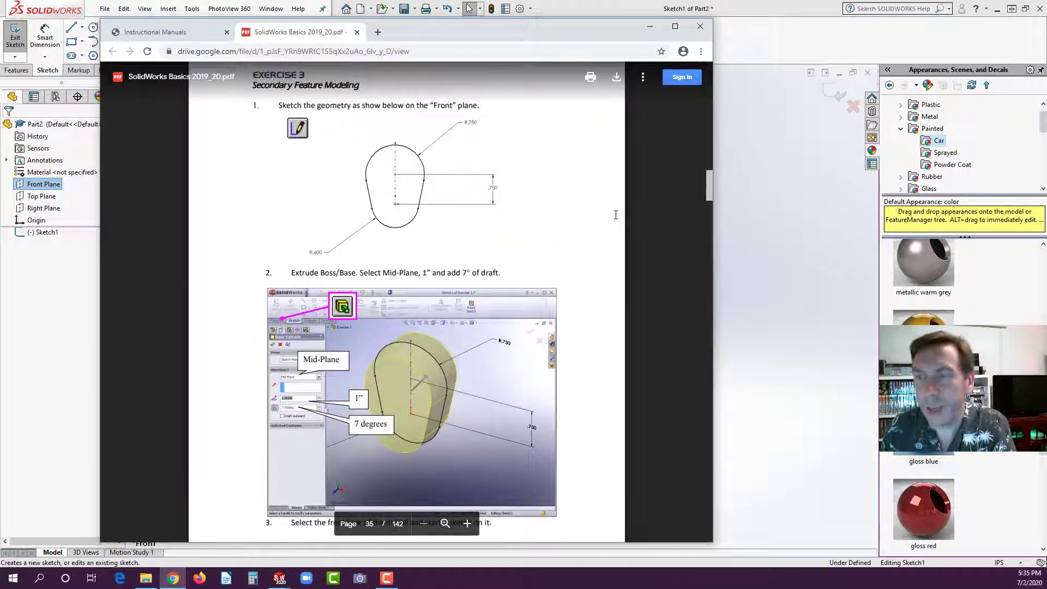
{"action": "scroll", "coordinate": [615, 215], "scroll_direction": "down", "scroll_amount": 4}
{"action": "scroll", "coordinate": [614, 214], "scroll_direction": "up", "scroll_amount": 2}
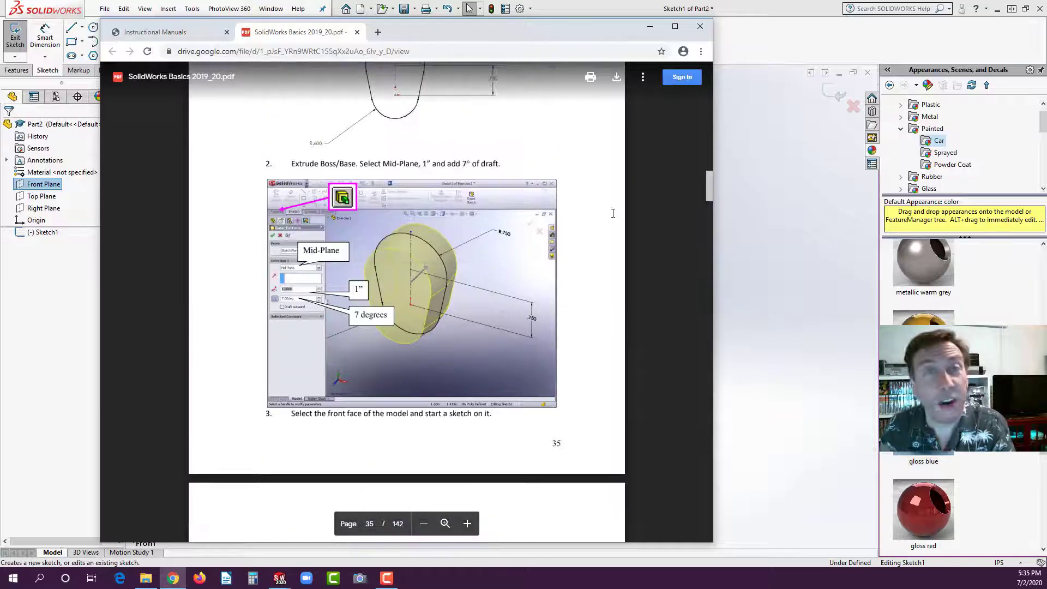
{"action": "scroll", "coordinate": [613, 213], "scroll_direction": "up", "scroll_amount": 2}
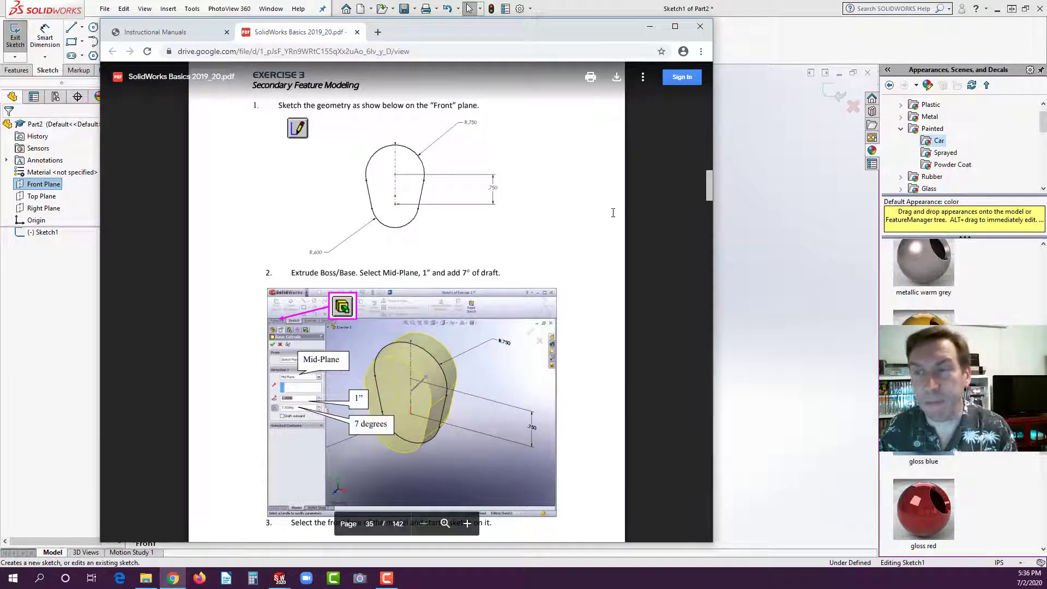
Switch back to SOLIDWORKS and sketch a vertical centerline about 1.43 in long upward from the origin.
{"action": "left_click", "coordinate": [53, 281]}
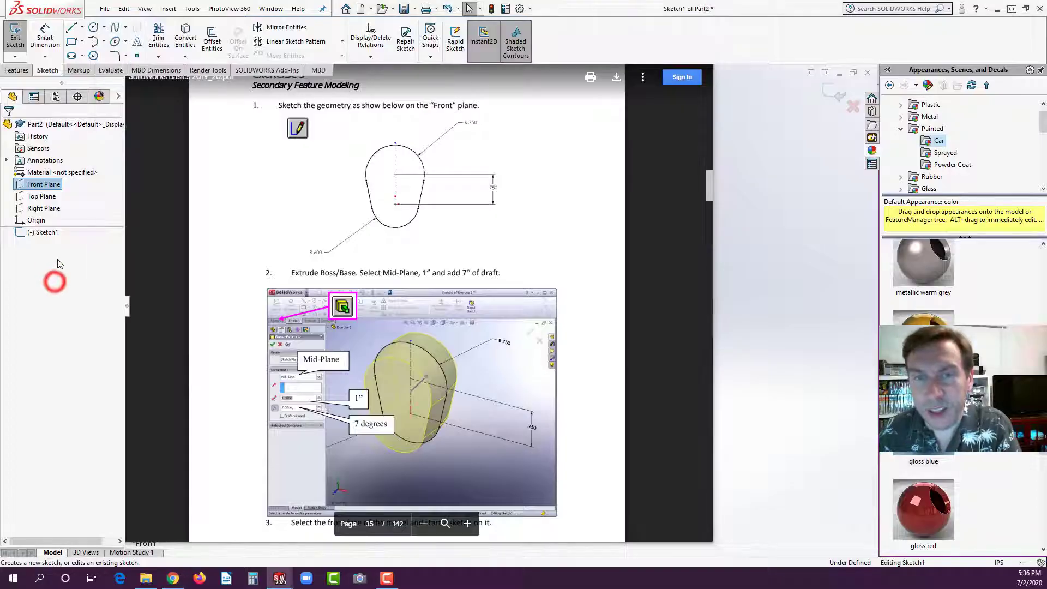
{"action": "scroll", "coordinate": [475, 298], "scroll_direction": "down", "scroll_amount": 1}
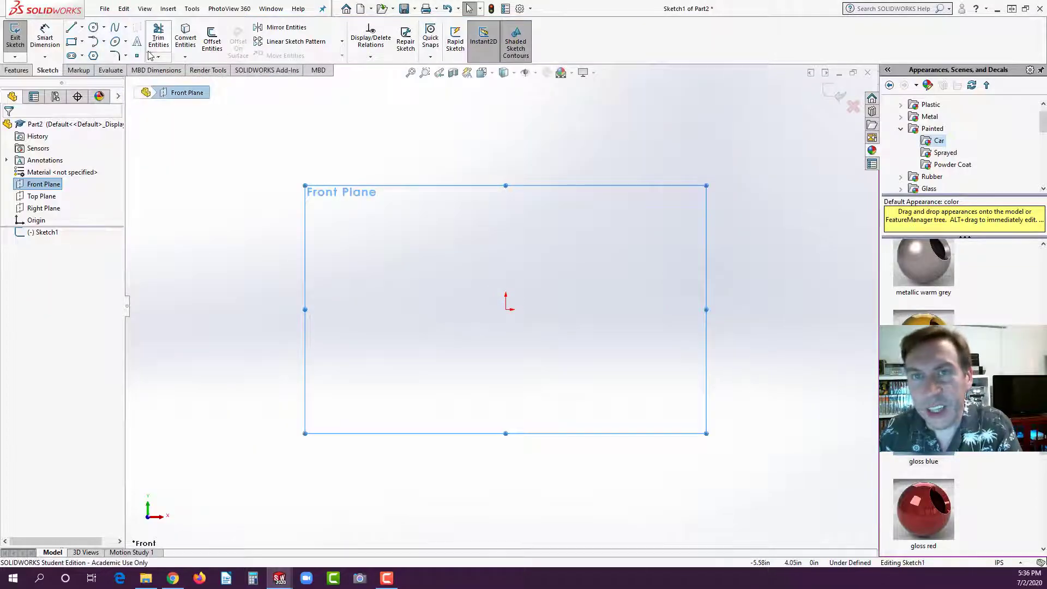
{"action": "left_click", "coordinate": [82, 29]}
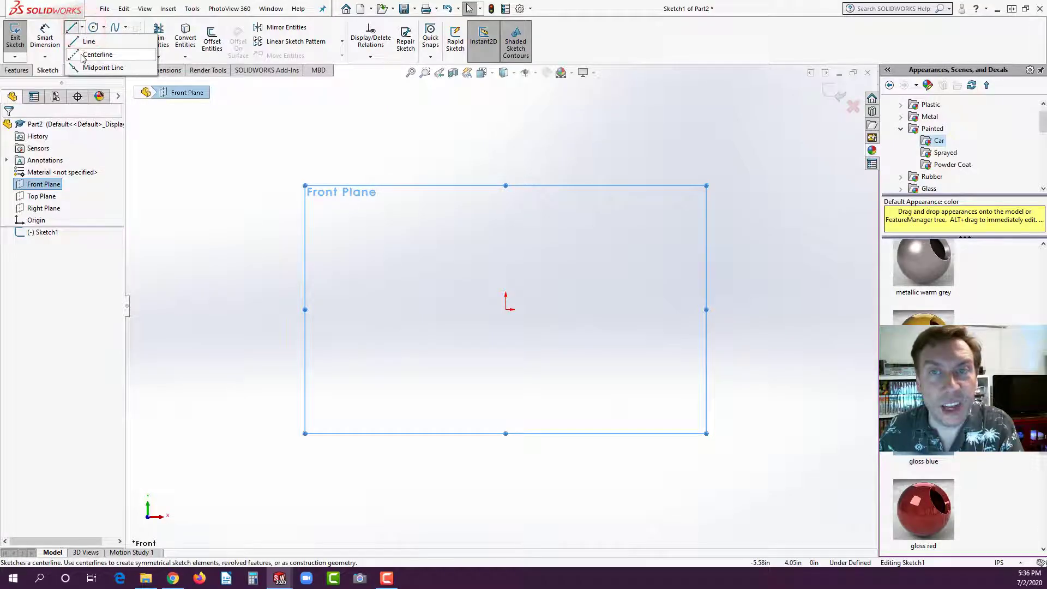
{"action": "left_click", "coordinate": [81, 55]}
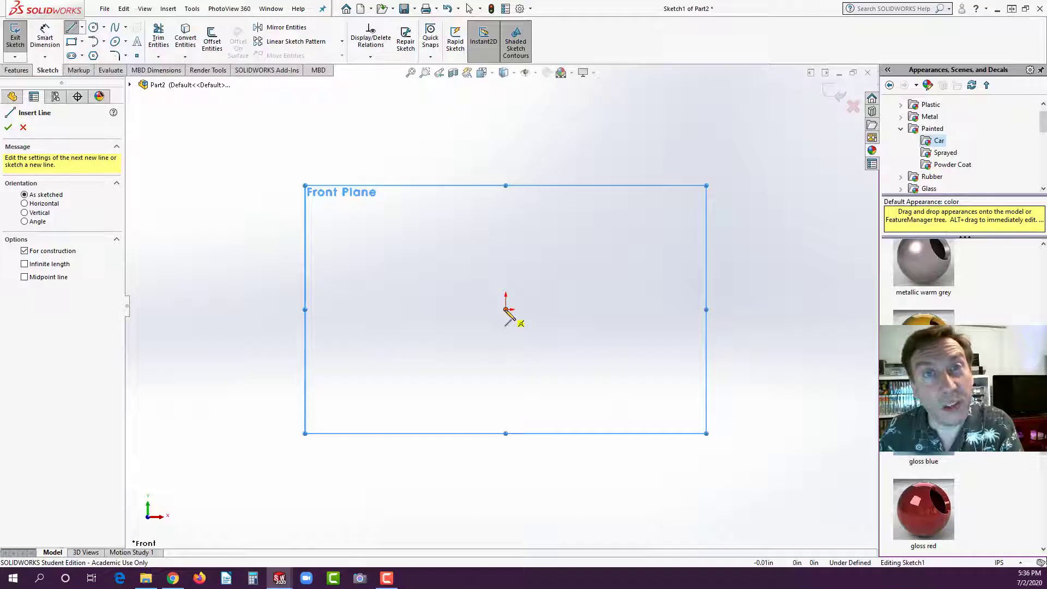
{"action": "left_click", "coordinate": [505, 309]}
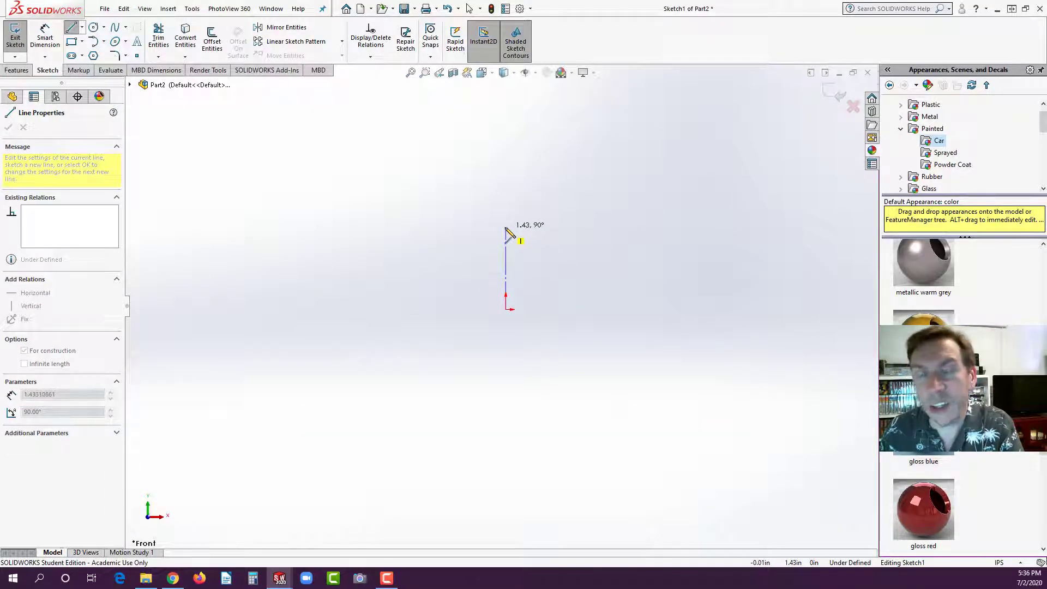
{"action": "left_click", "coordinate": [505, 227]}
{"action": "double_click", "coordinate": [551, 270]}
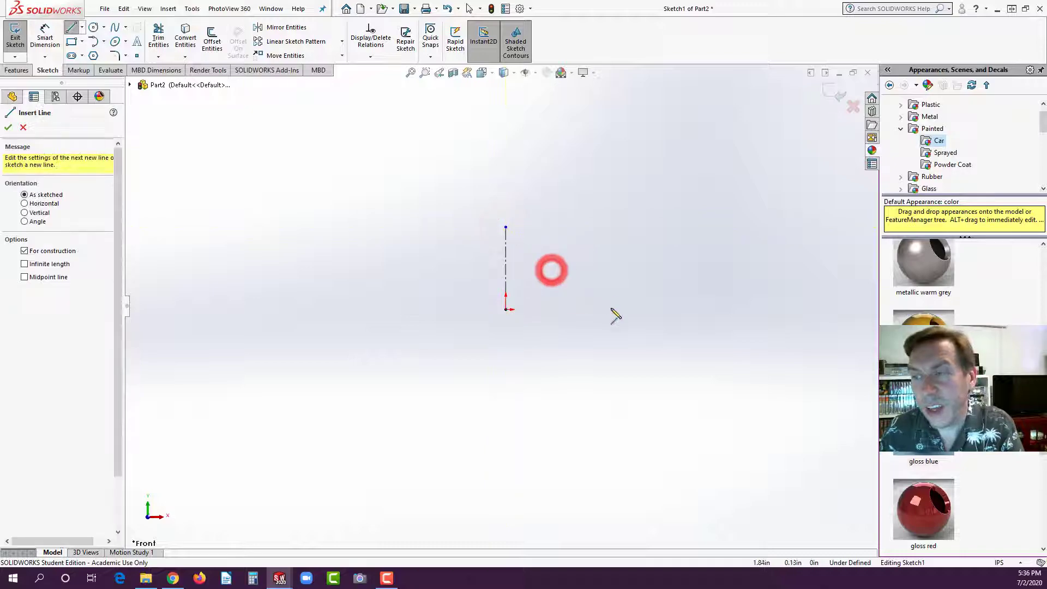
{"action": "key", "text": "Escape"}
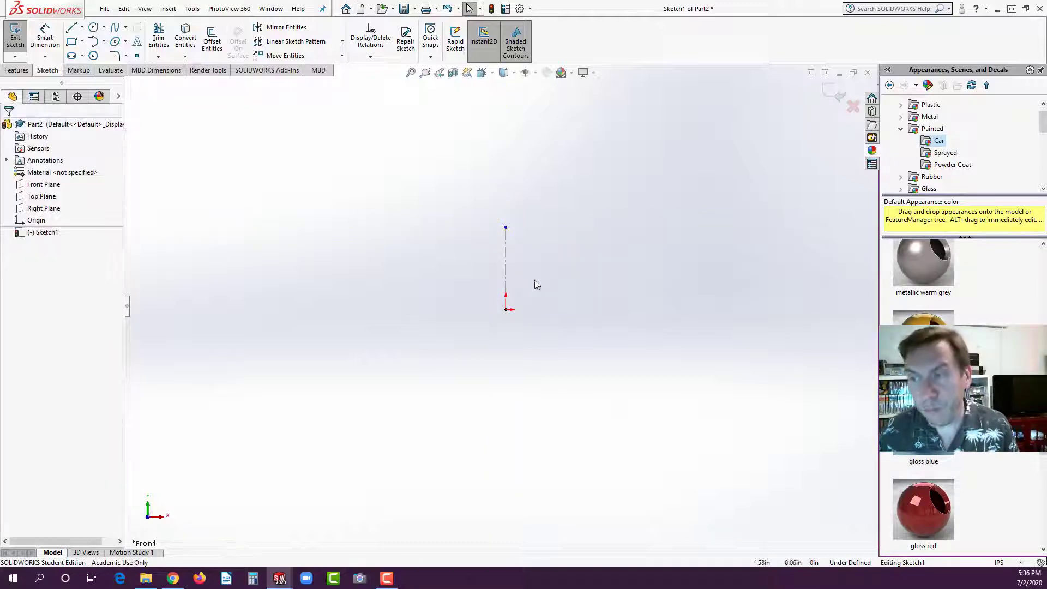
Sketch a slanted line about 1.1 in long to the left of the origin, leaning outward toward its upper end.
{"action": "left_click", "coordinate": [70, 28]}
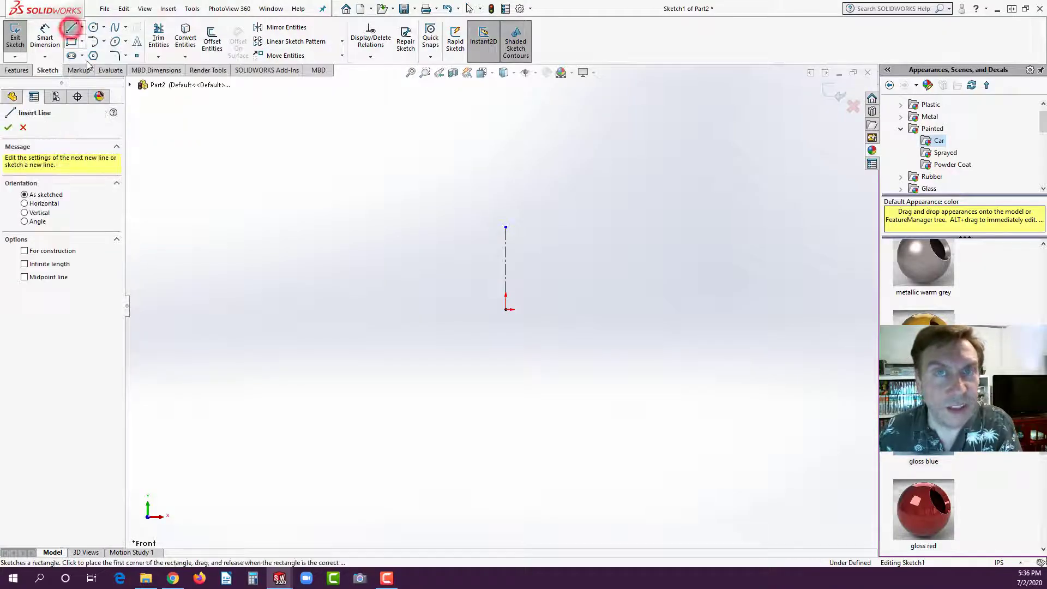
{"action": "left_click", "coordinate": [476, 352]}
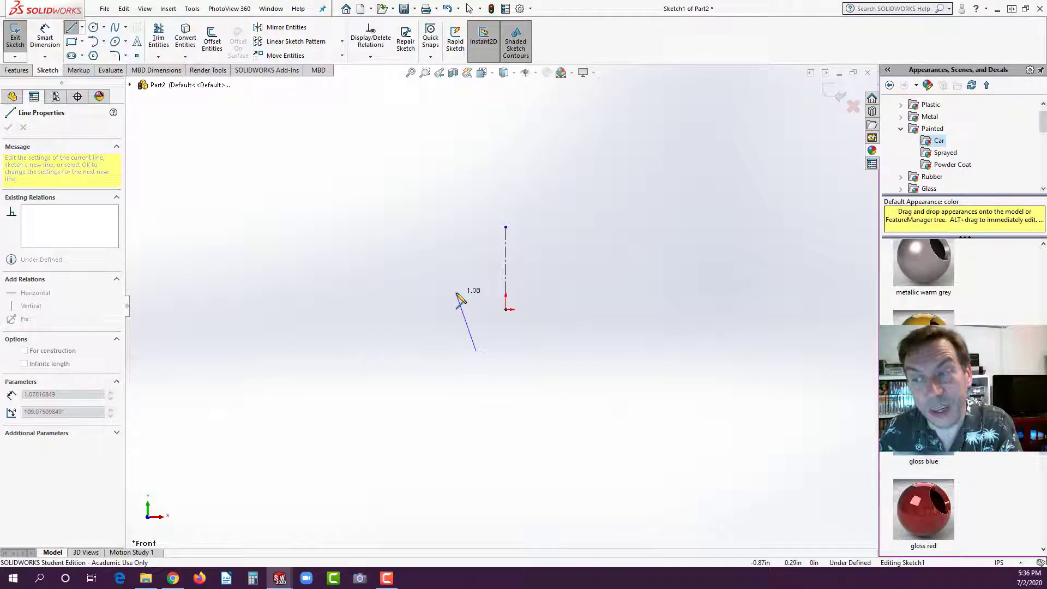
{"action": "left_click", "coordinate": [455, 292]}
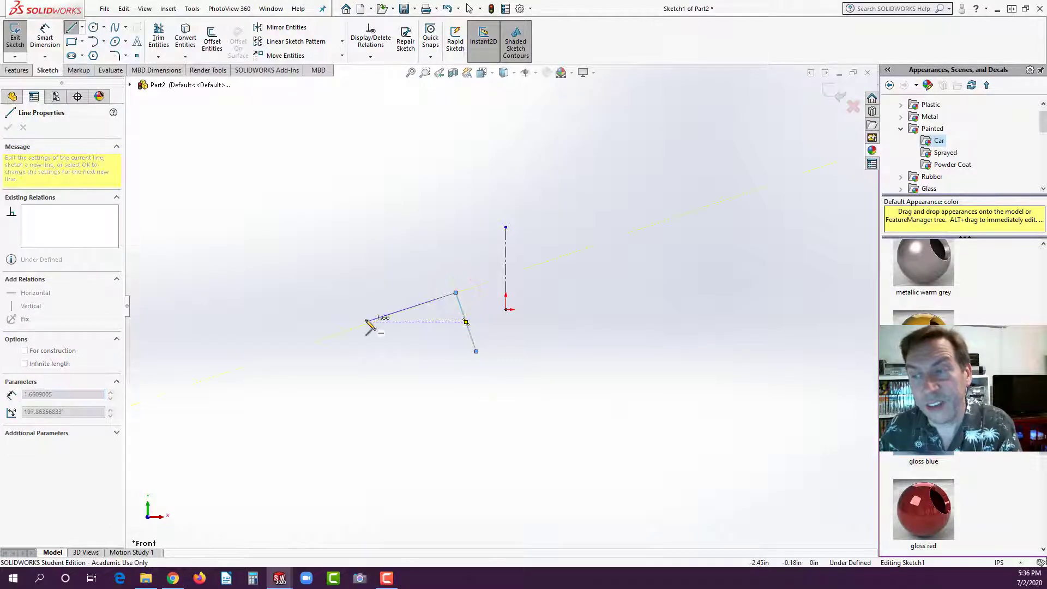
{"action": "key", "text": "Escape"}
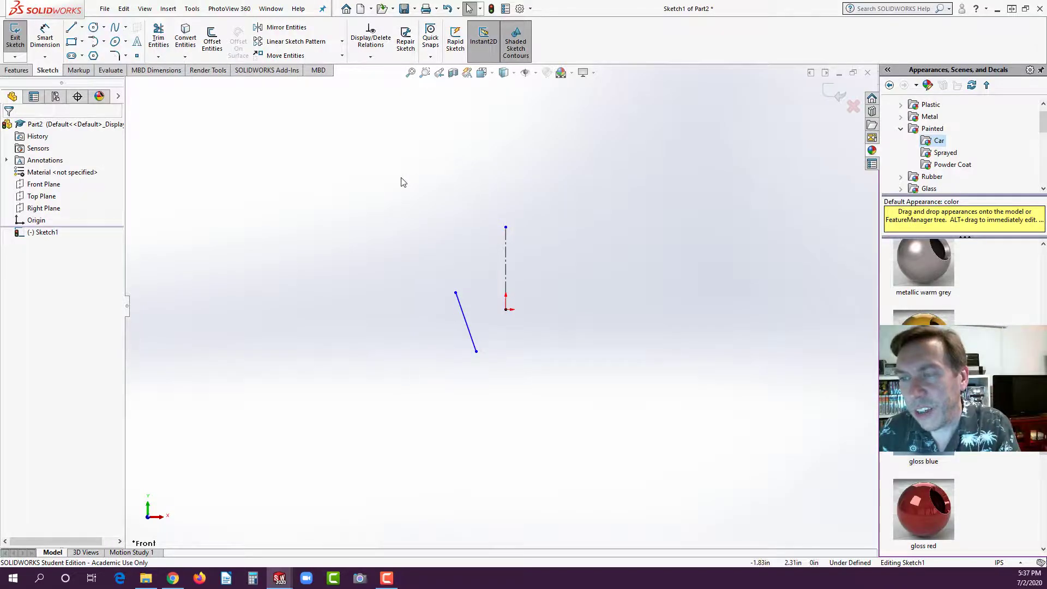
Mirror the slanted line about the vertical centerline.
{"action": "mouse_move", "coordinate": [401, 177]}
{"action": "left_mouse_down"}
{"action": "mouse_move", "coordinate": [565, 339]}
{"action": "mouse_move", "coordinate": [589, 382]}
{"action": "left_mouse_up"}
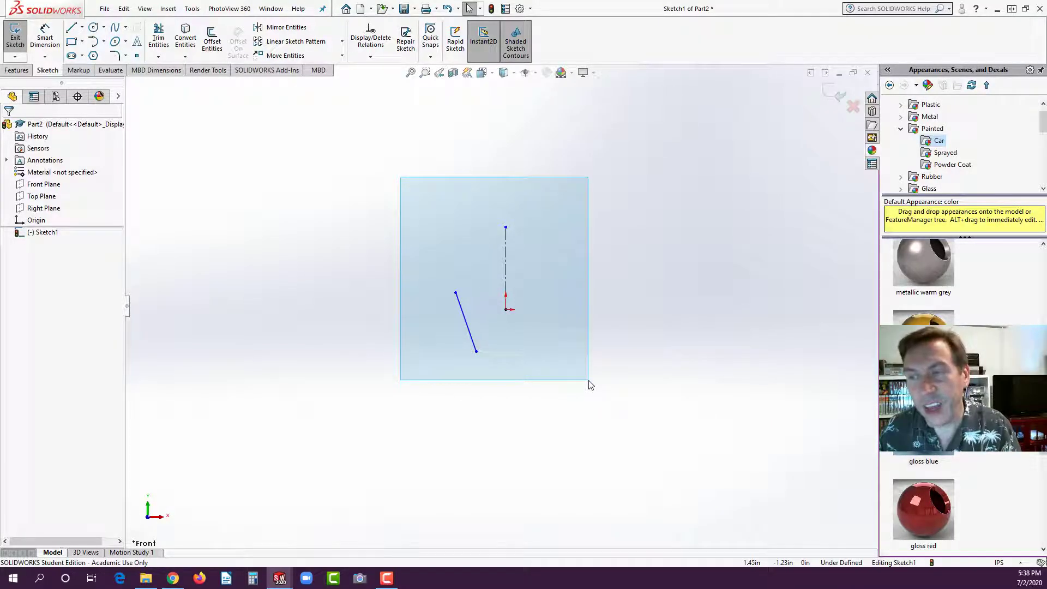
{"action": "left_click_drag", "start_coordinate": [588, 385], "coordinate": [589, 386]}
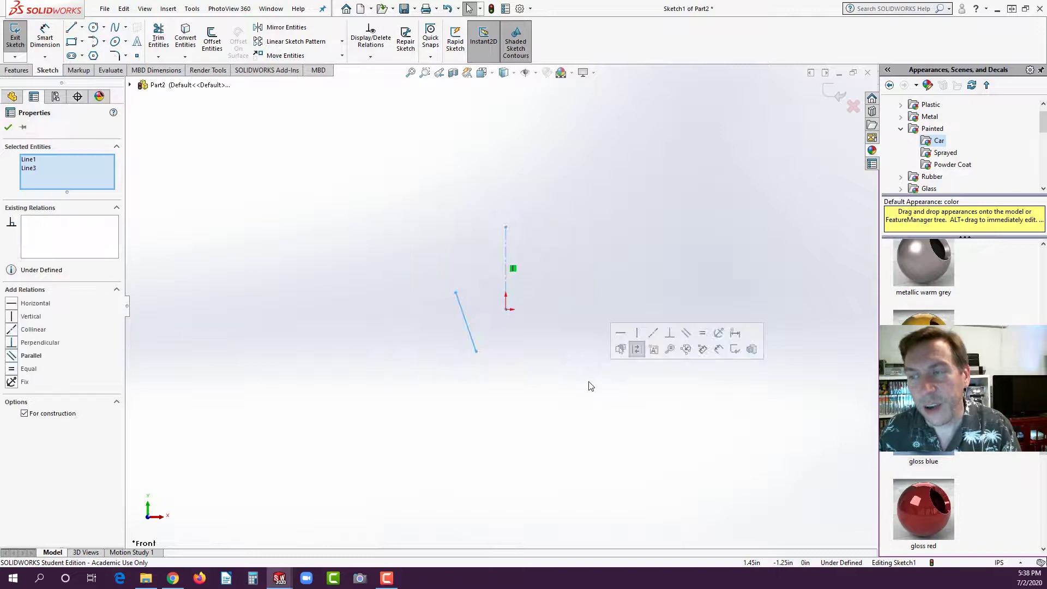
{"action": "left_click", "coordinate": [281, 30]}
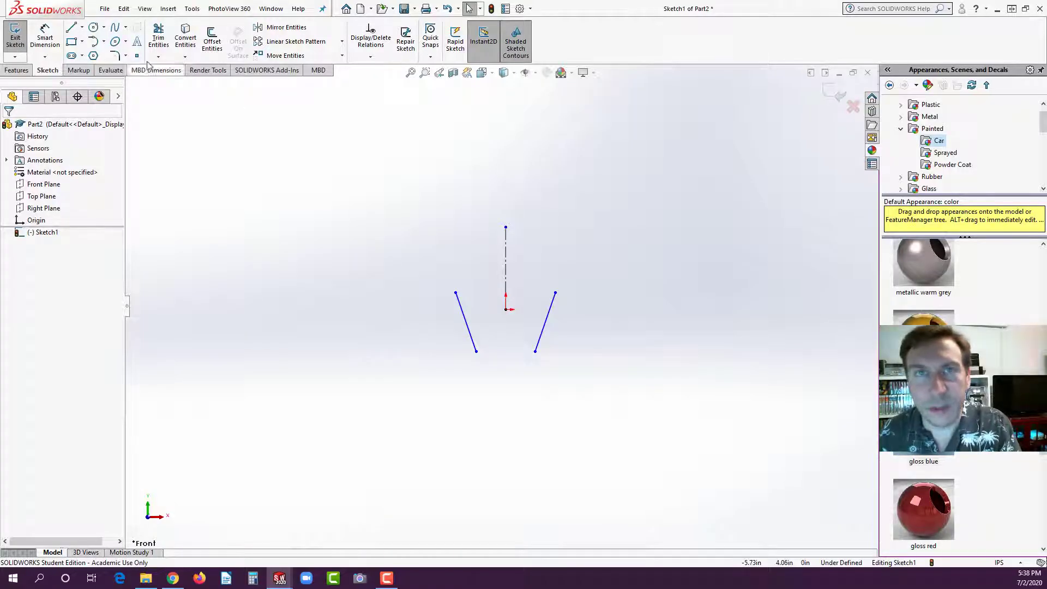
Connect the upper endpoints of the two slanted lines with a tangent arc.
{"action": "left_click", "coordinate": [103, 42]}
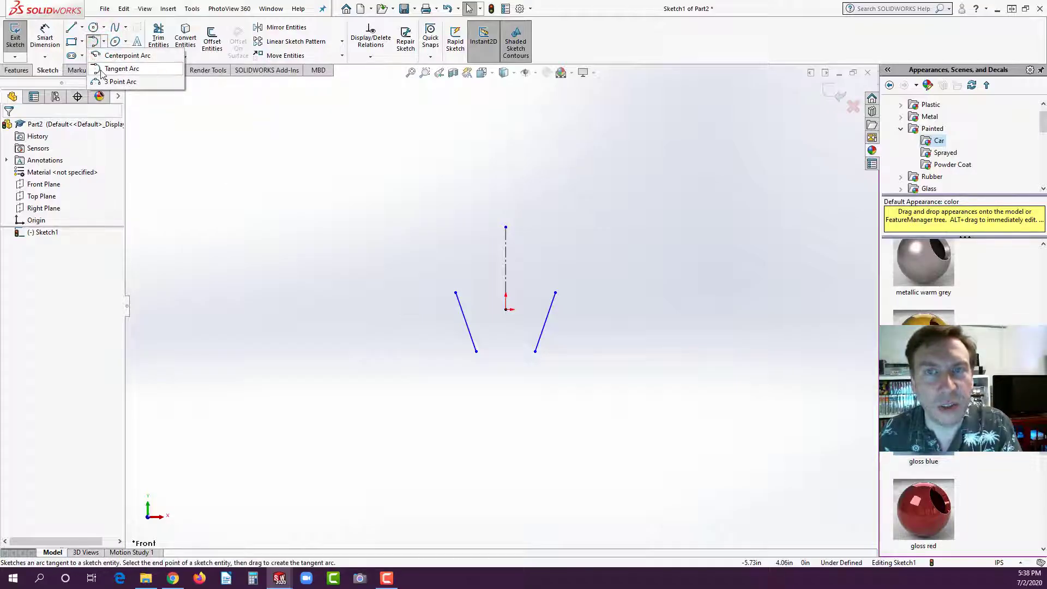
{"action": "left_click", "coordinate": [115, 68]}
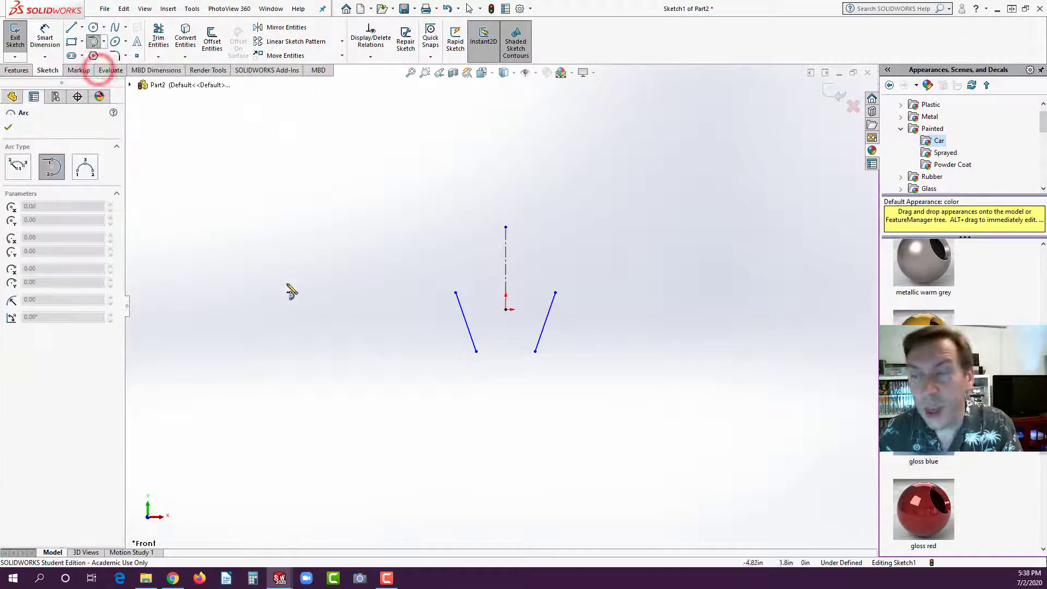
{"action": "left_click", "coordinate": [455, 293]}
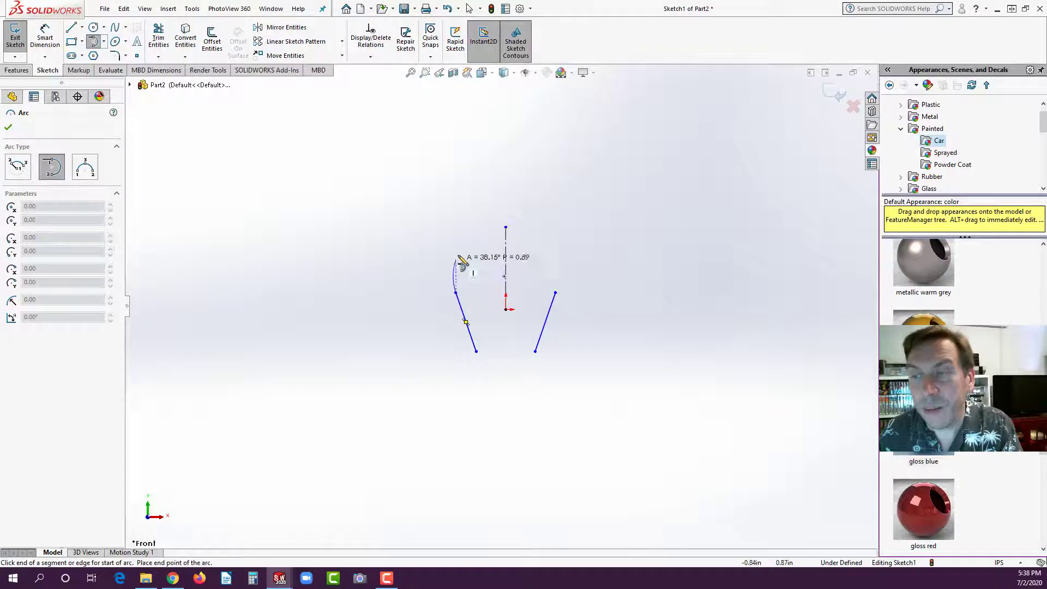
{"action": "left_click", "coordinate": [555, 292]}
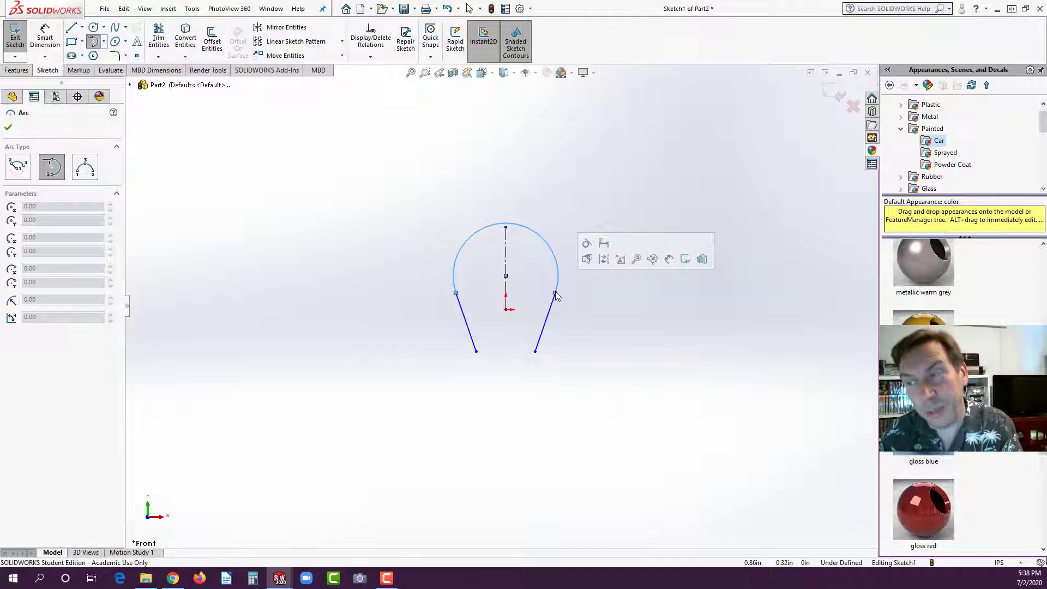
Close the profile by connecting the lower endpoints of the two slanted lines with a tangent arc.
{"action": "left_click", "coordinate": [535, 351]}
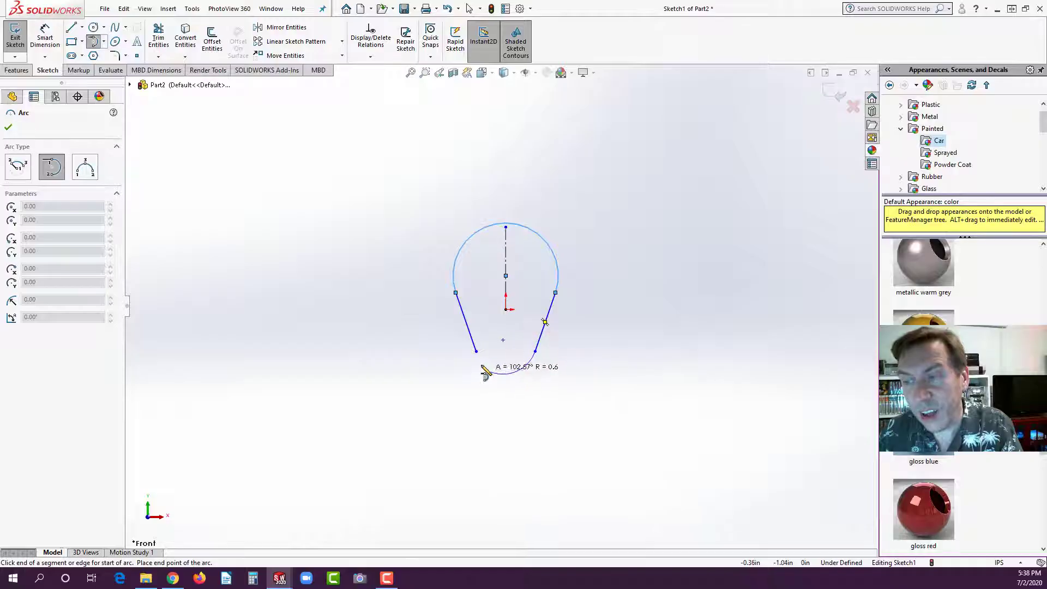
{"action": "left_click", "coordinate": [476, 351]}
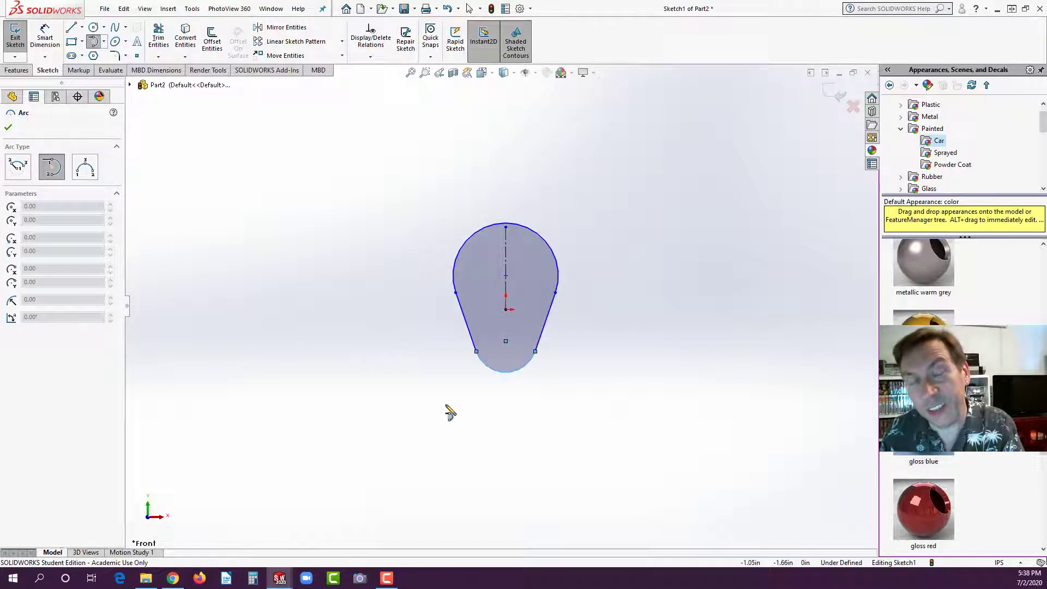
{"action": "key", "text": "Escape"}
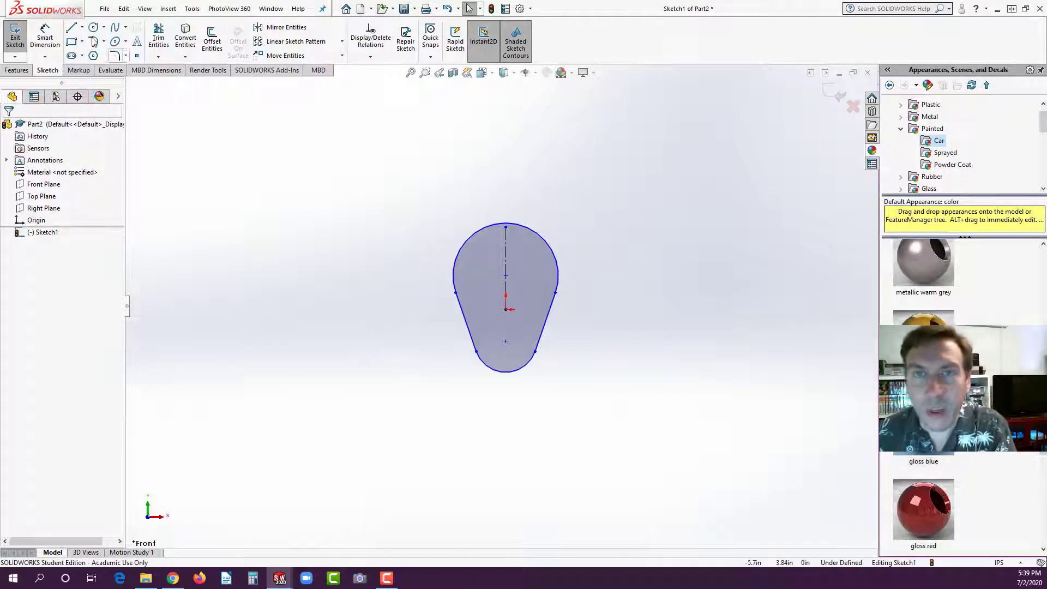
Dimension the lower arc's radius as 0.60 in and the upper arc's radius as 0.75 in.
{"action": "left_click", "coordinate": [45, 36]}
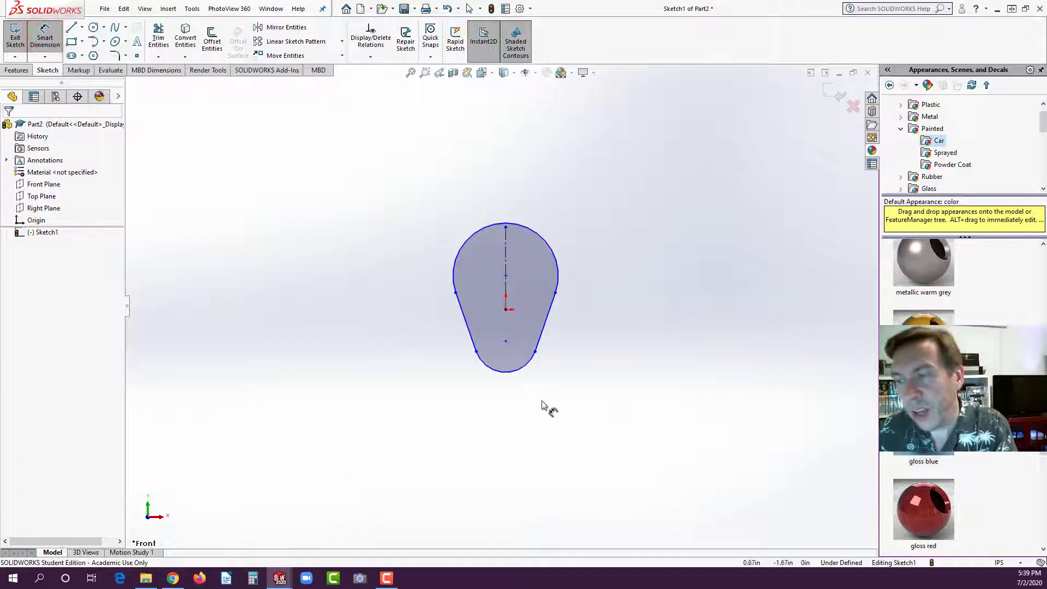
{"action": "left_click", "coordinate": [519, 373]}
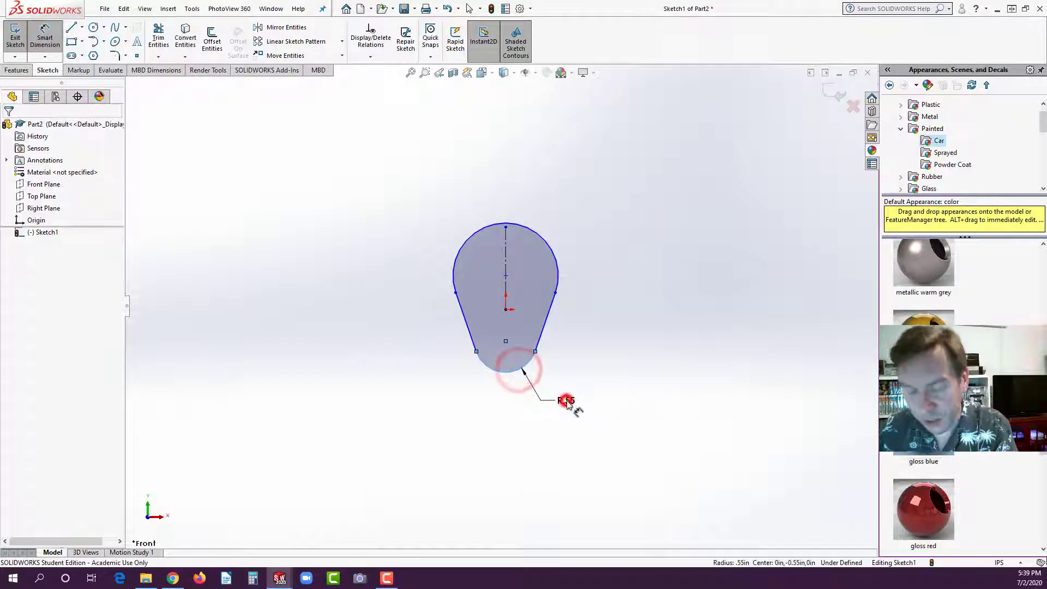
{"action": "left_click", "coordinate": [568, 404]}
{"action": "type", "text": ".6"}
{"action": "key", "text": "Return"}
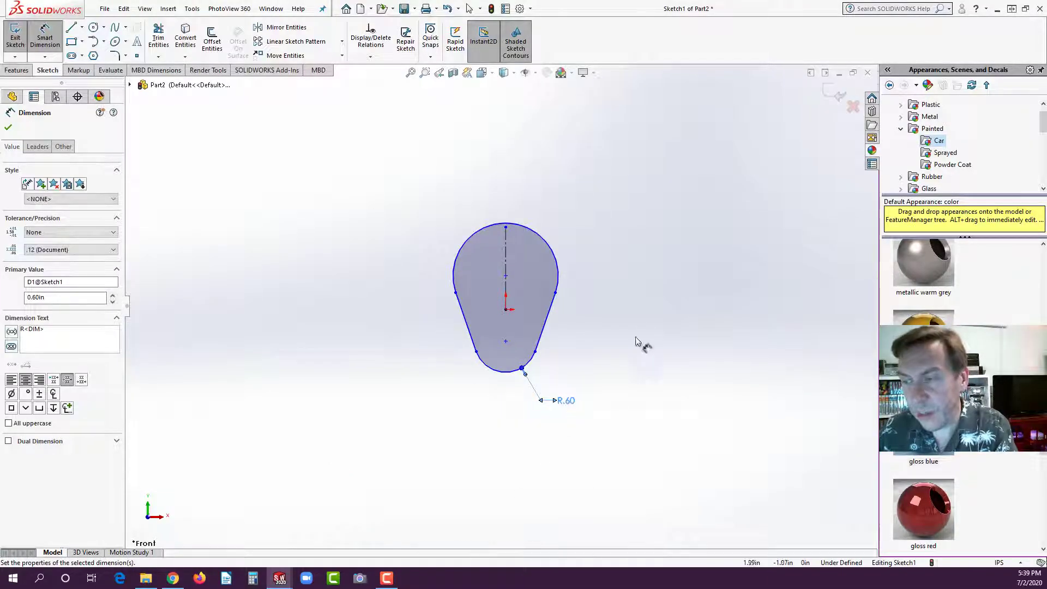
{"action": "left_click", "coordinate": [538, 236]}
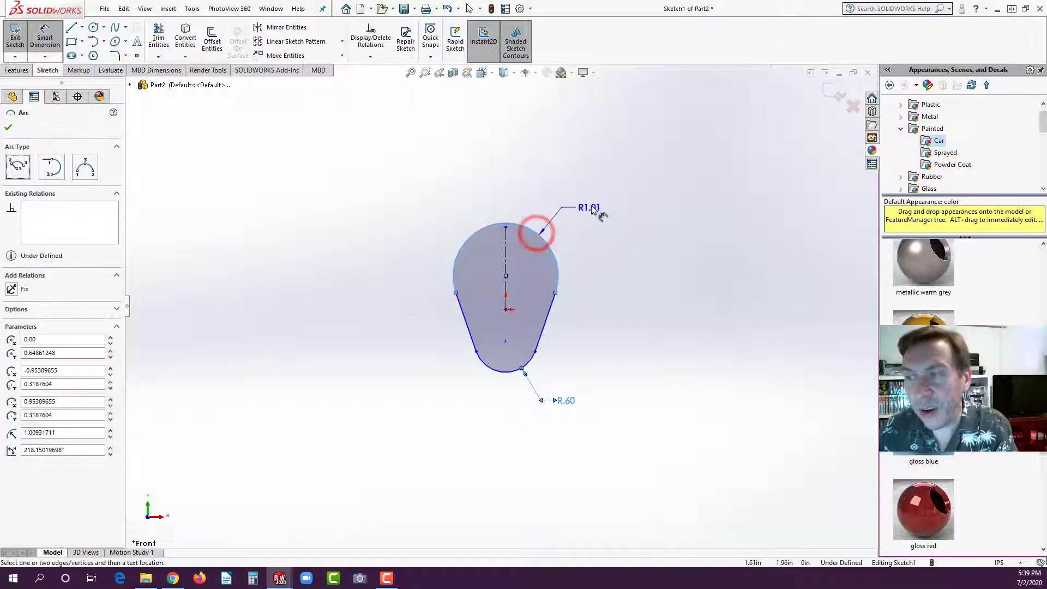
{"action": "left_click", "coordinate": [592, 206]}
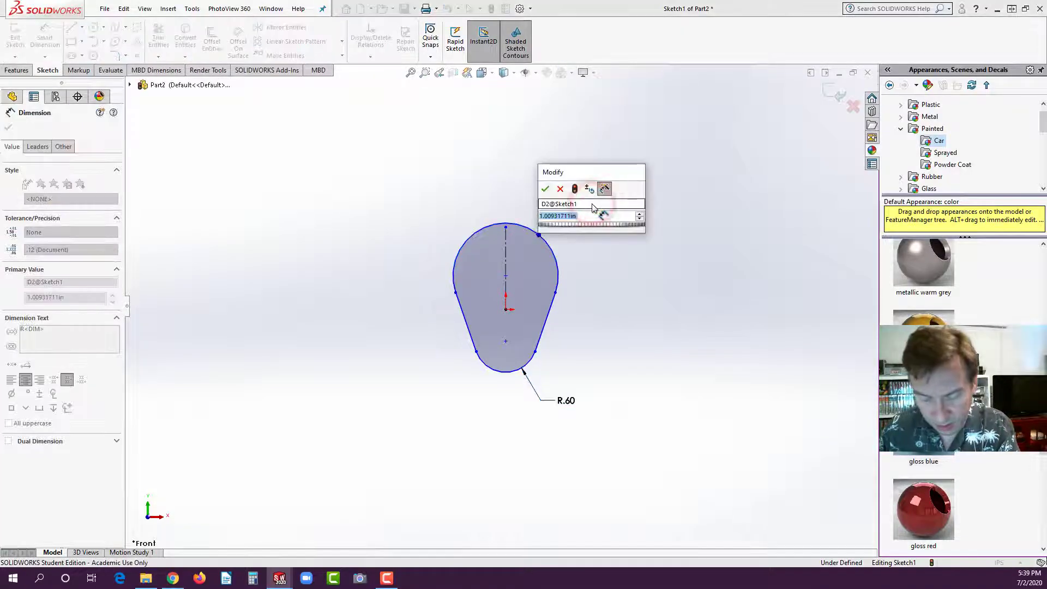
{"action": "type", "text": ".75"}
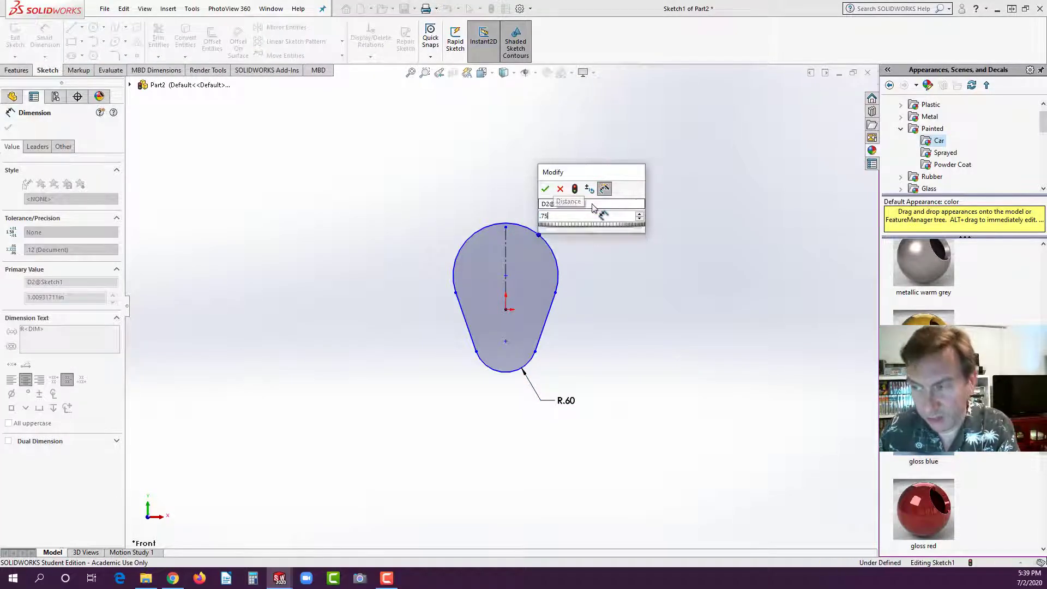
{"action": "key", "text": "Return"}
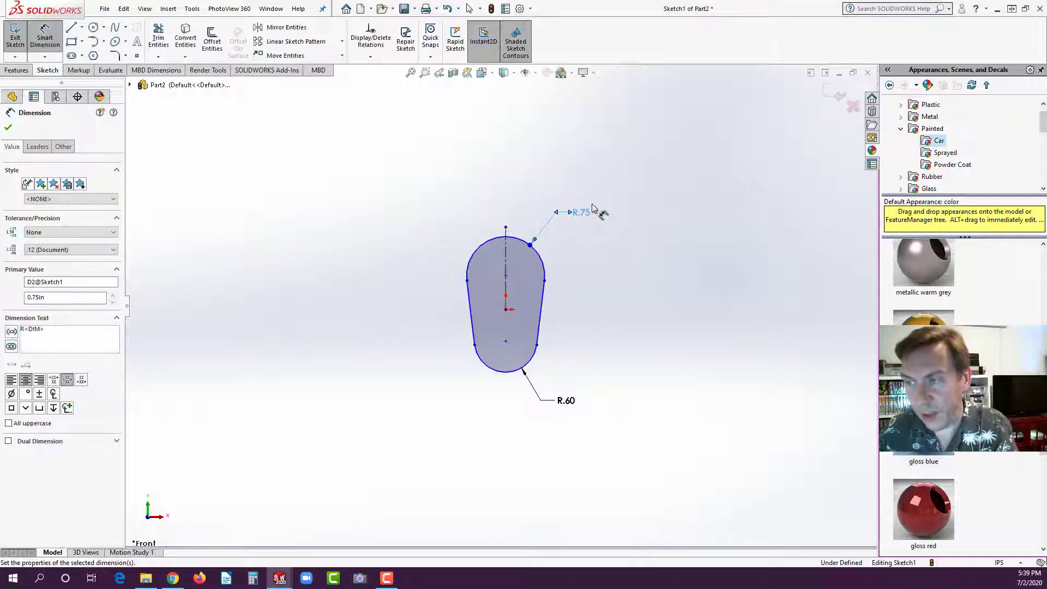
Dimension the vertical distance between the centers of the lower and upper arcs as 0.75 in.
{"action": "left_click", "coordinate": [490, 371]}
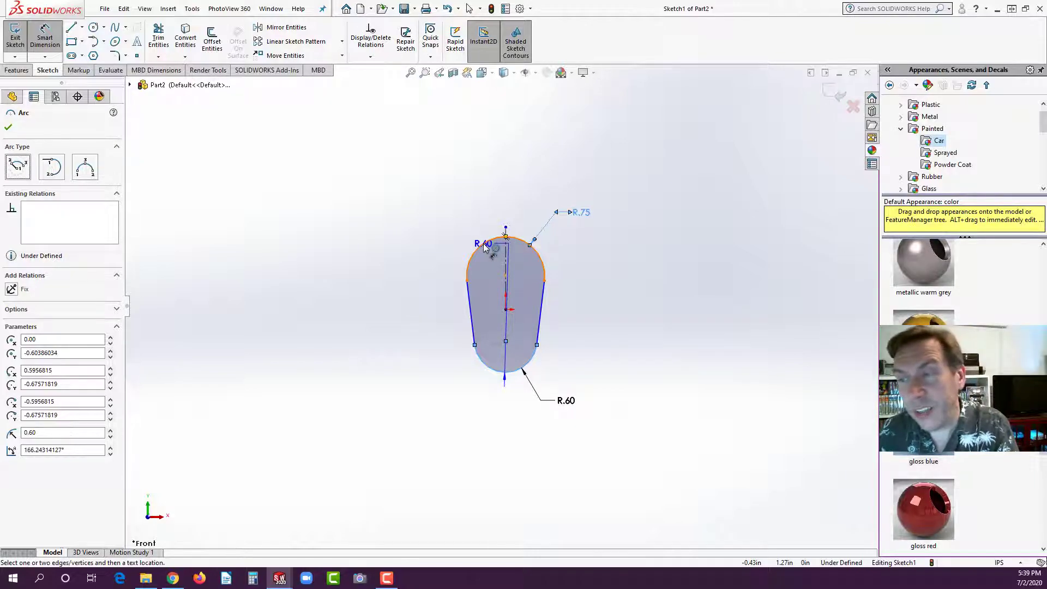
{"action": "left_click", "coordinate": [483, 246]}
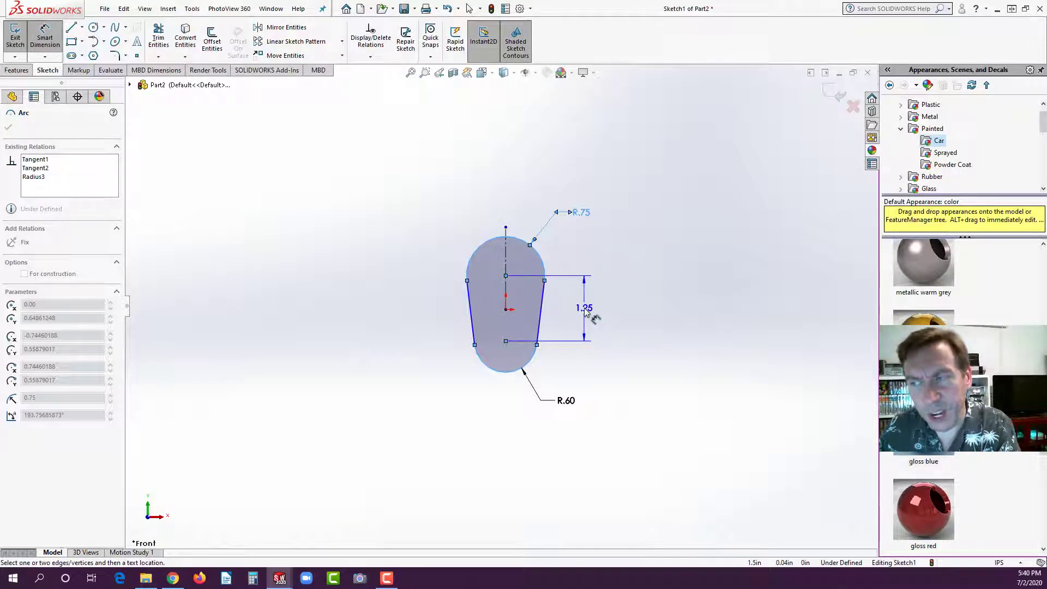
{"action": "left_click", "coordinate": [585, 309]}
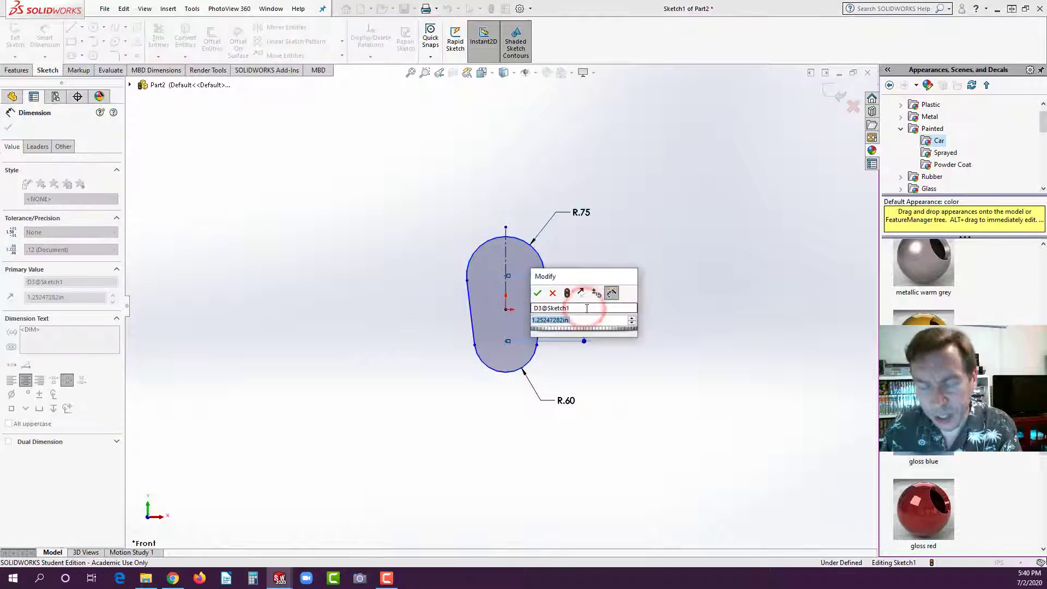
{"action": "type", "text": ".75"}
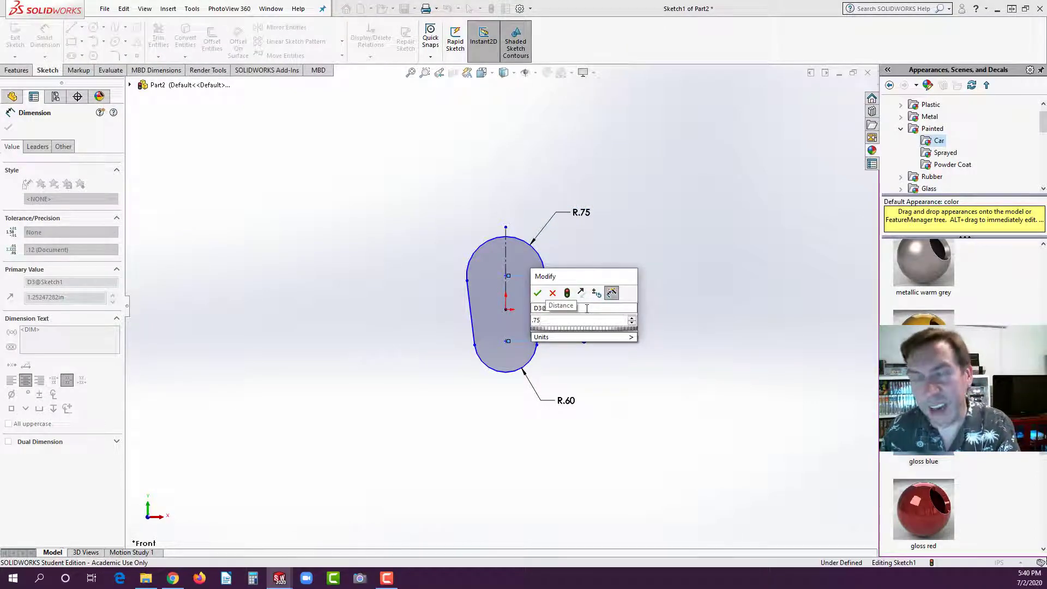
{"action": "key", "text": "Return"}
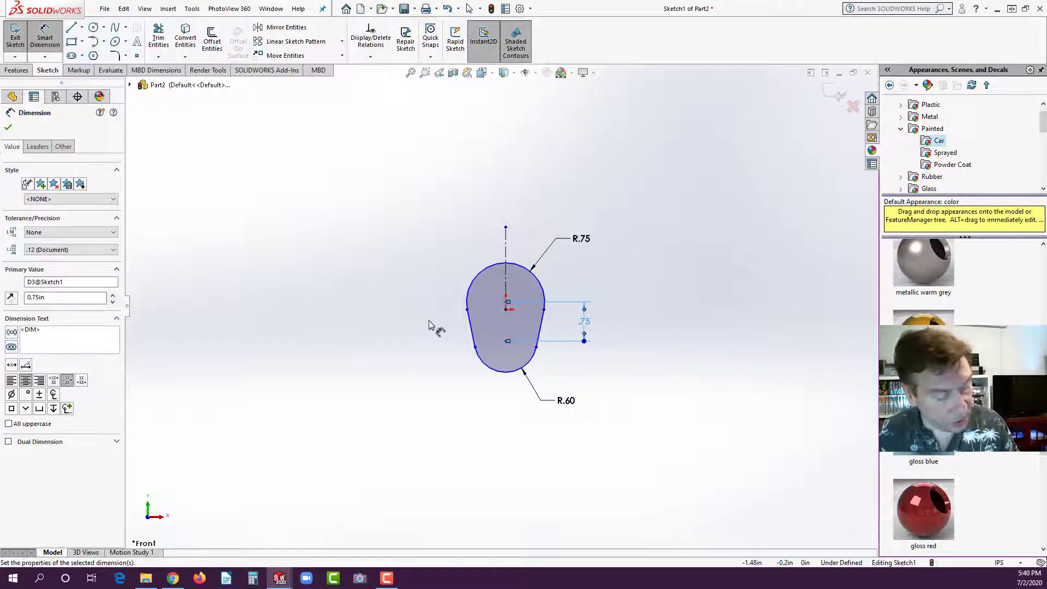
{"action": "key", "text": "Escape"}
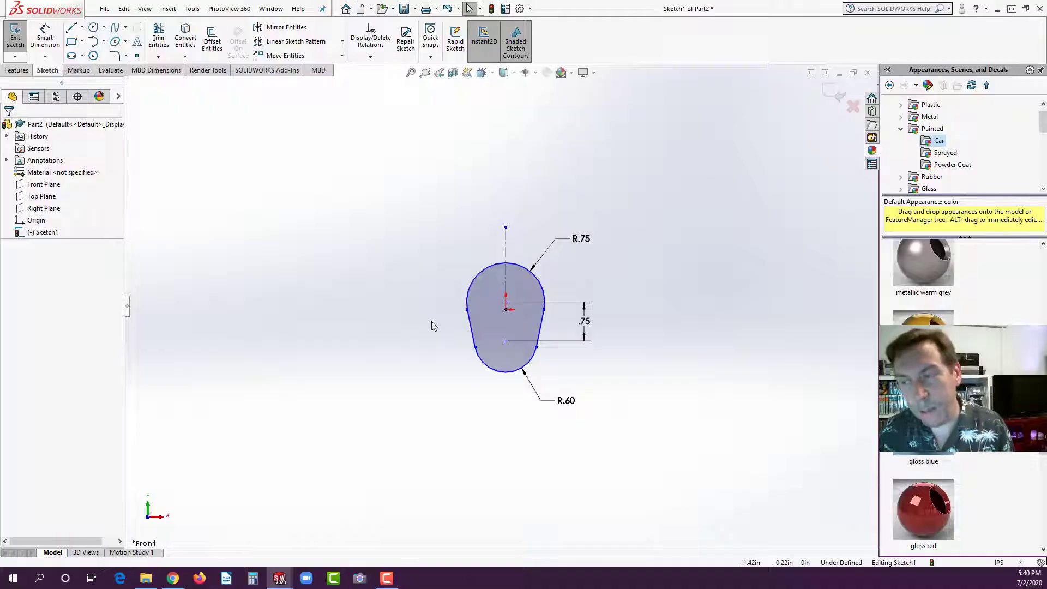
Move the lower arc's center point onto the origin so that the two coincide.
{"action": "left_click", "coordinate": [506, 342]}
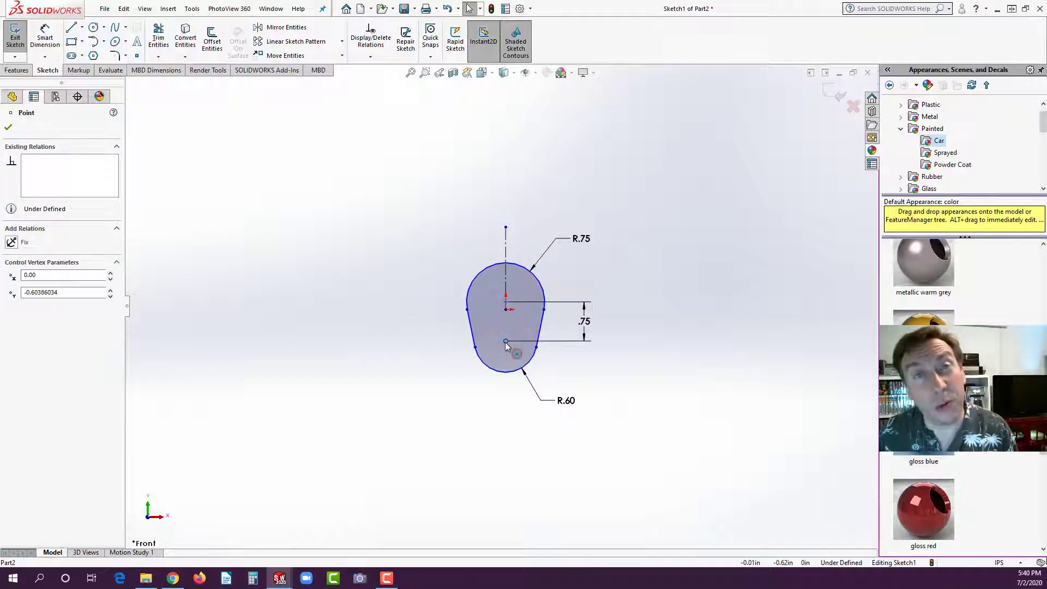
{"action": "left_click_drag", "start_coordinate": [506, 347], "coordinate": [507, 314]}
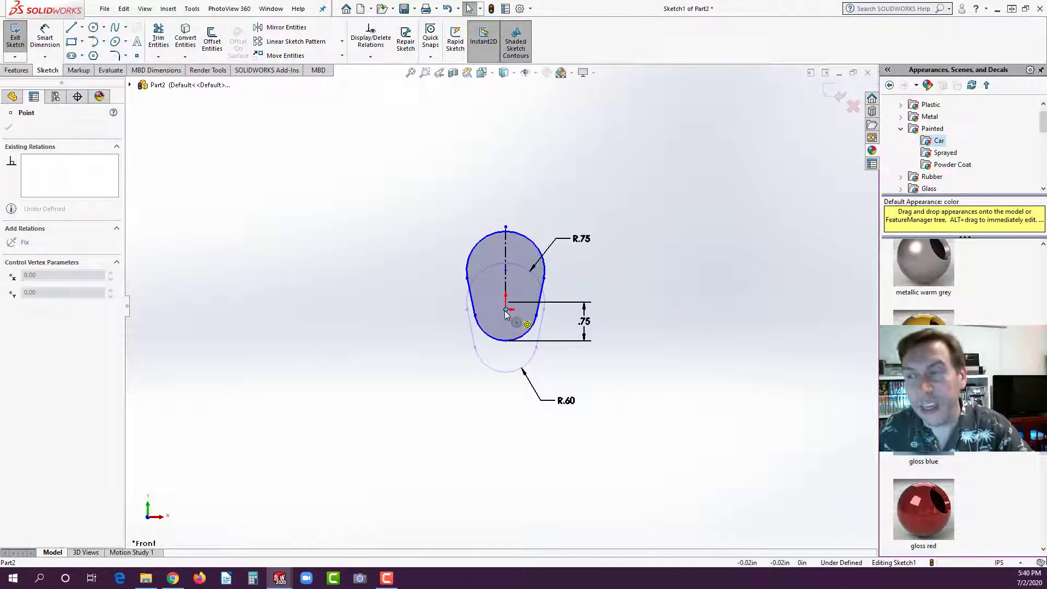
{"action": "left_click_drag", "start_coordinate": [505, 313], "coordinate": [506, 309]}
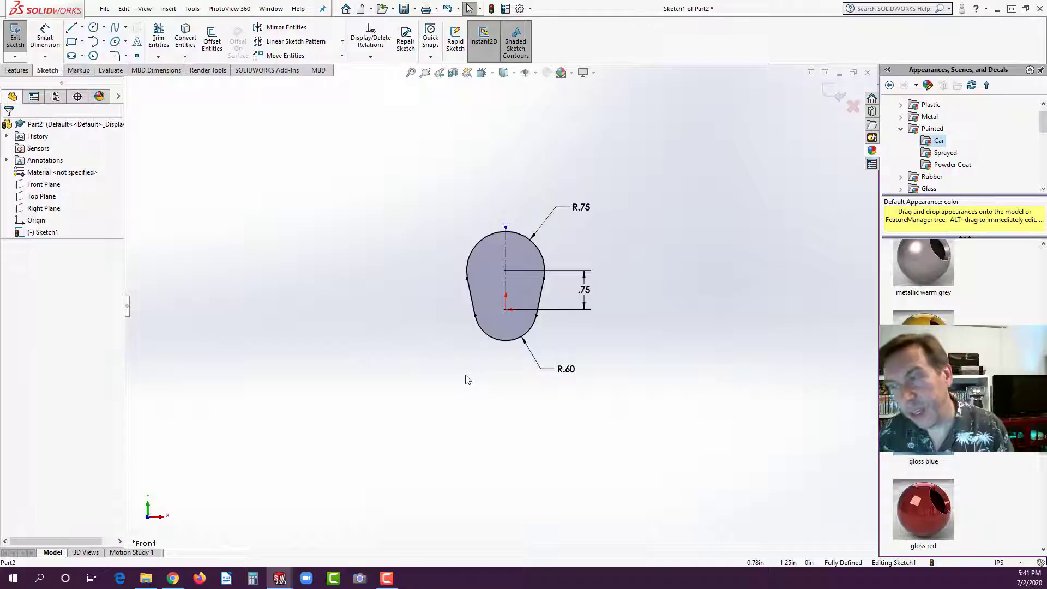
{"action": "left_click", "coordinate": [403, 305]}
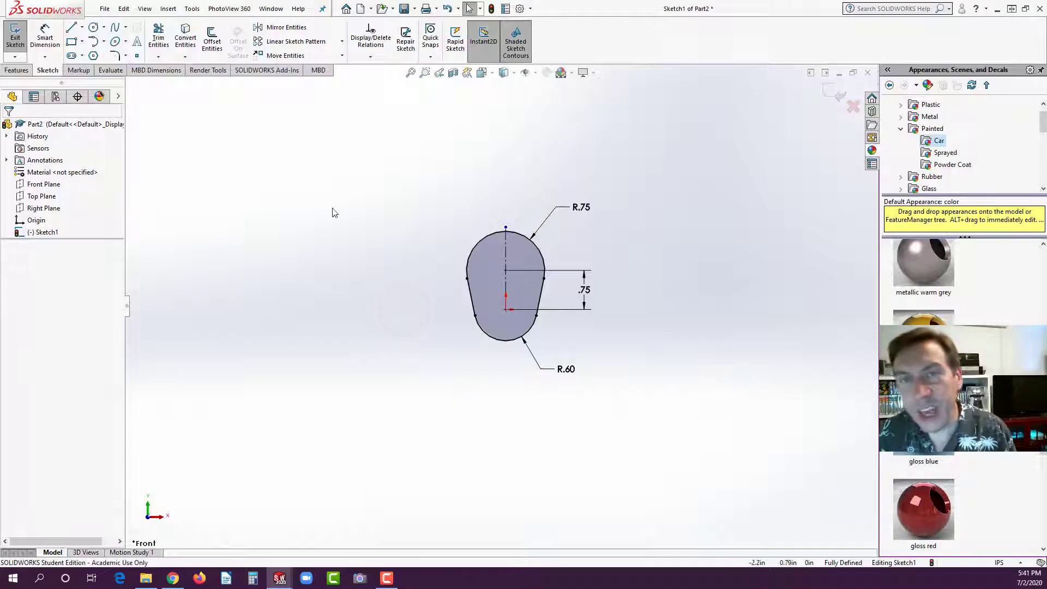
Set up a boss extrusion of the closed profile with a Mid Plane end condition and a depth of 1 in.
{"action": "left_click", "coordinate": [17, 70]}
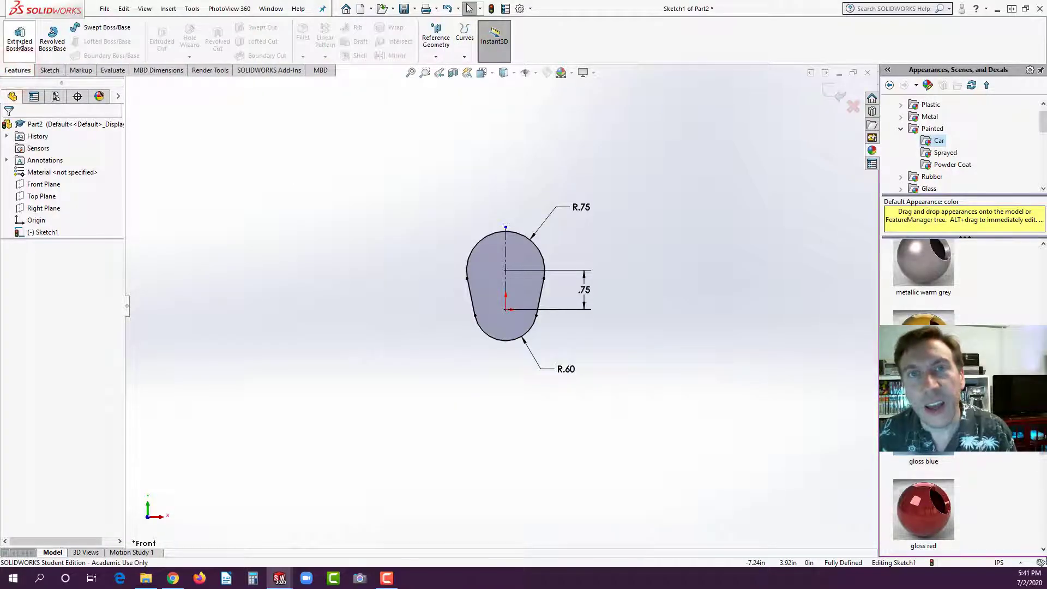
{"action": "left_click", "coordinate": [19, 44]}
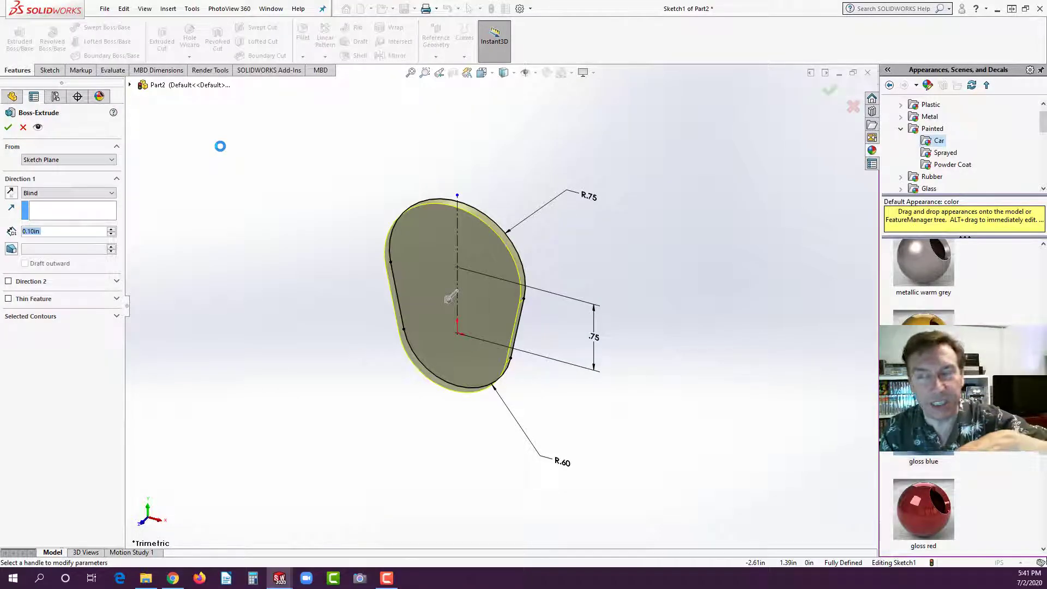
{"action": "left_click", "coordinate": [45, 195]}
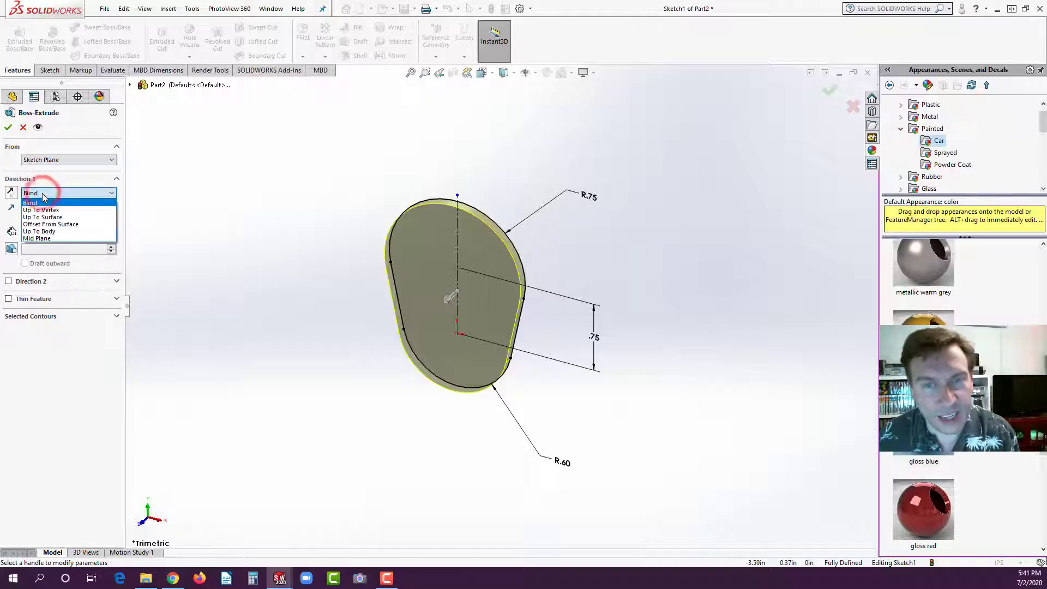
{"action": "left_click", "coordinate": [54, 239]}
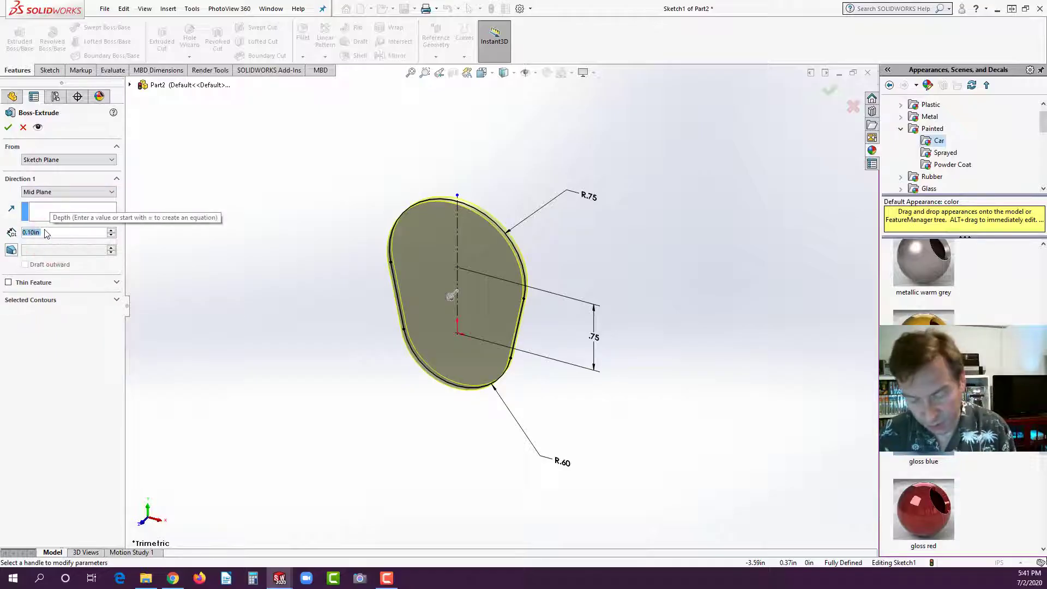
{"action": "type", "text": "1"}
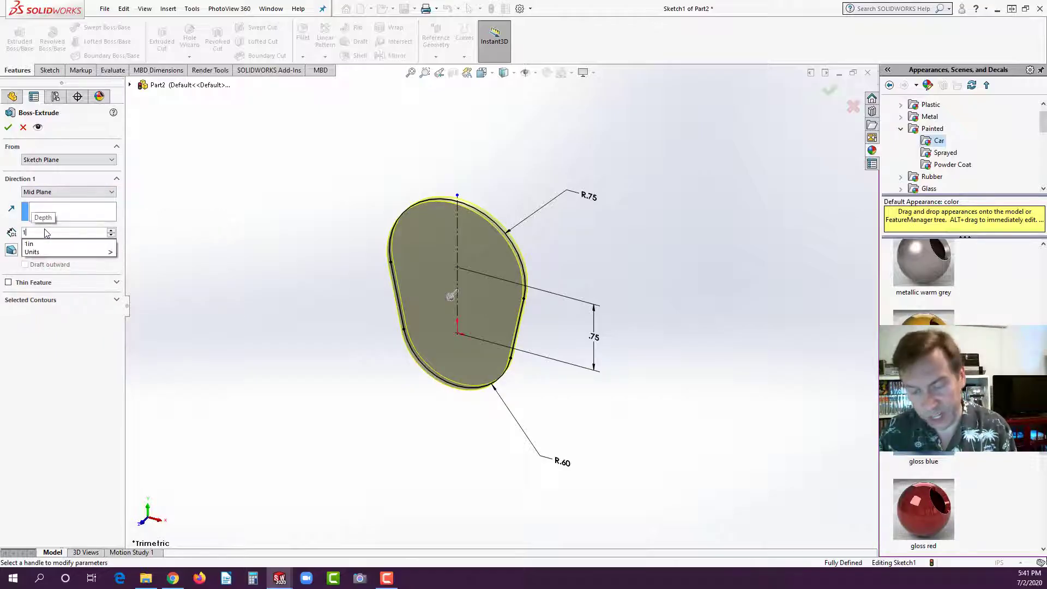
{"action": "key", "text": "Return"}
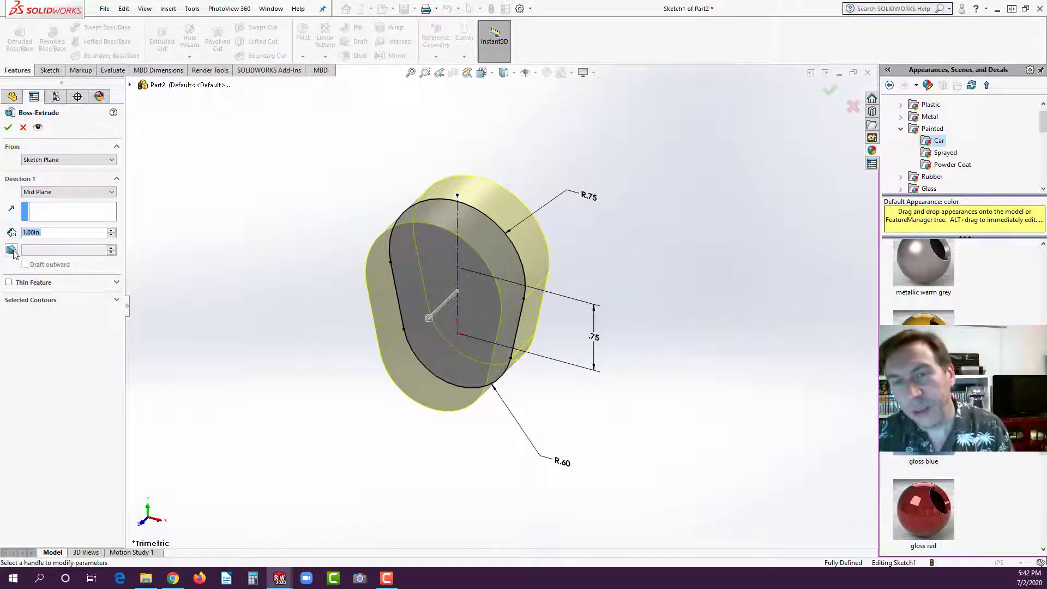
Add a 7° inward draft to the extrusion, leaving Draft outward off, and create the feature.
{"action": "left_click", "coordinate": [11, 251]}
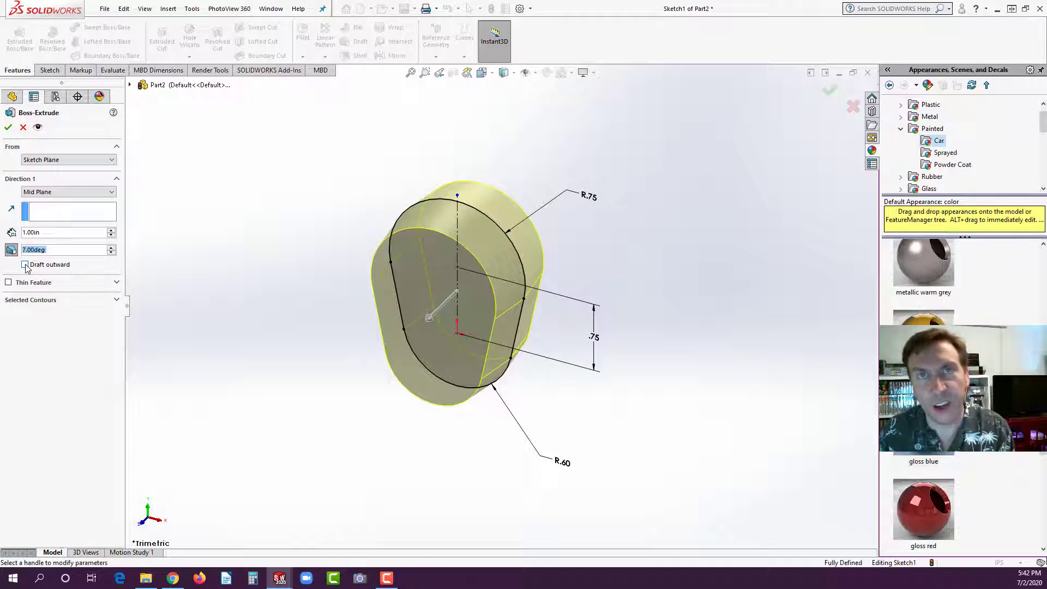
{"action": "left_click", "coordinate": [25, 265]}
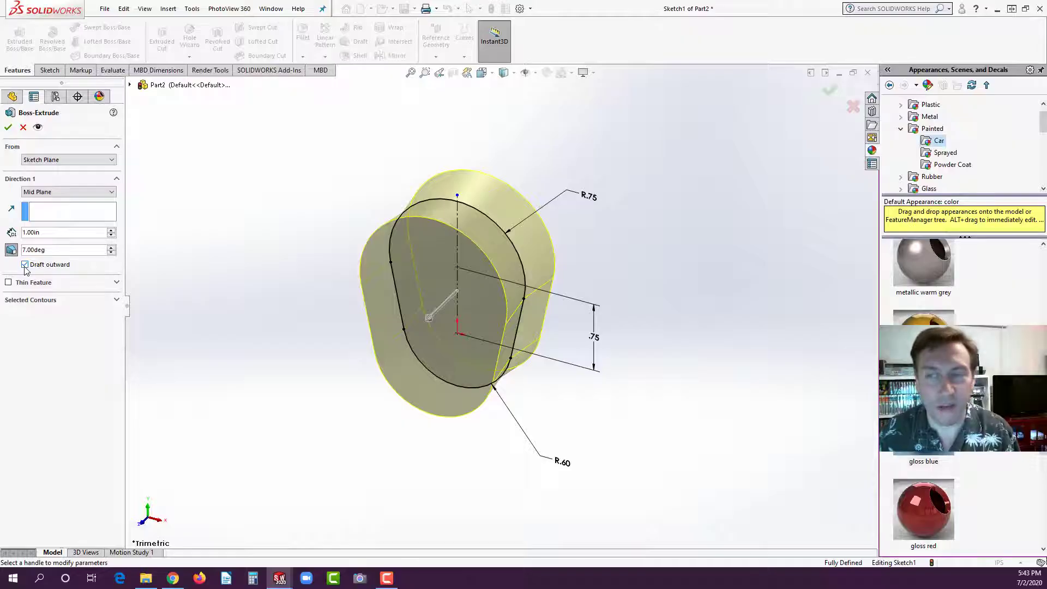
{"action": "left_click", "coordinate": [25, 265]}
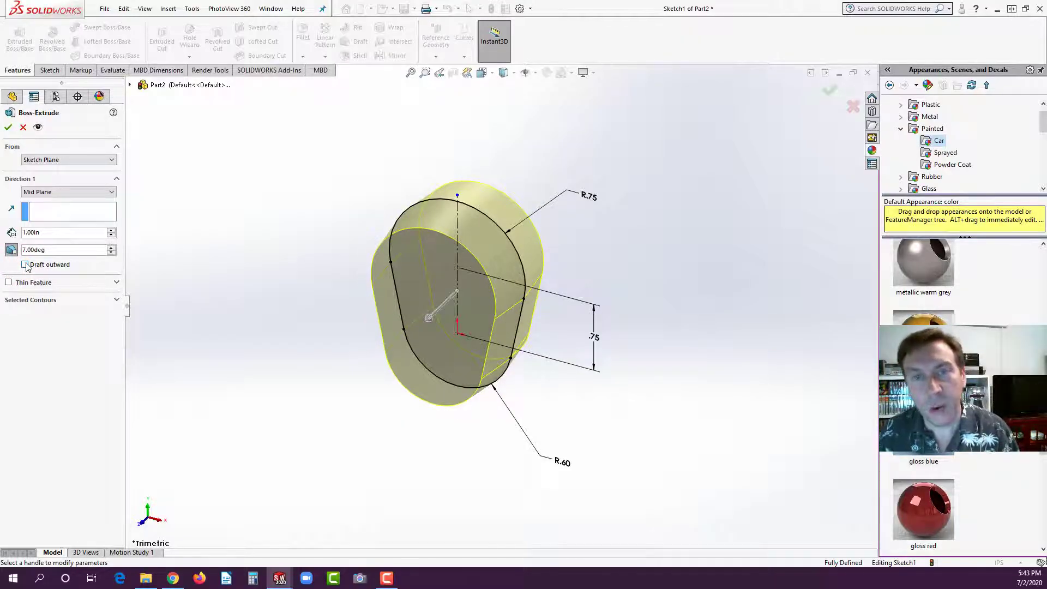
{"action": "left_click", "coordinate": [8, 127]}
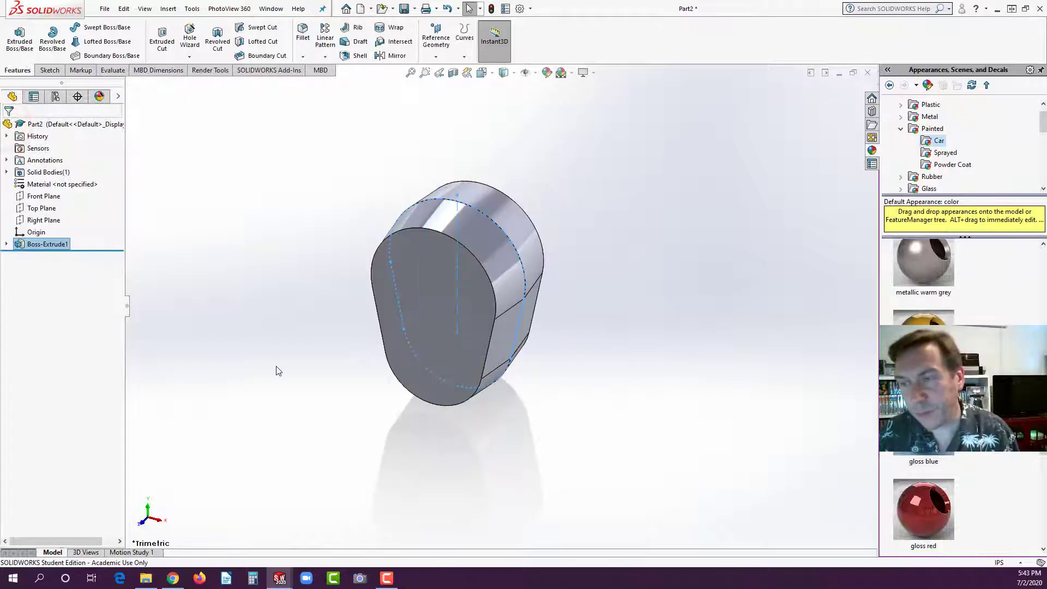
Start a new sketch on the front face of the drafted base extrusion.
{"action": "left_click", "coordinate": [426, 281]}
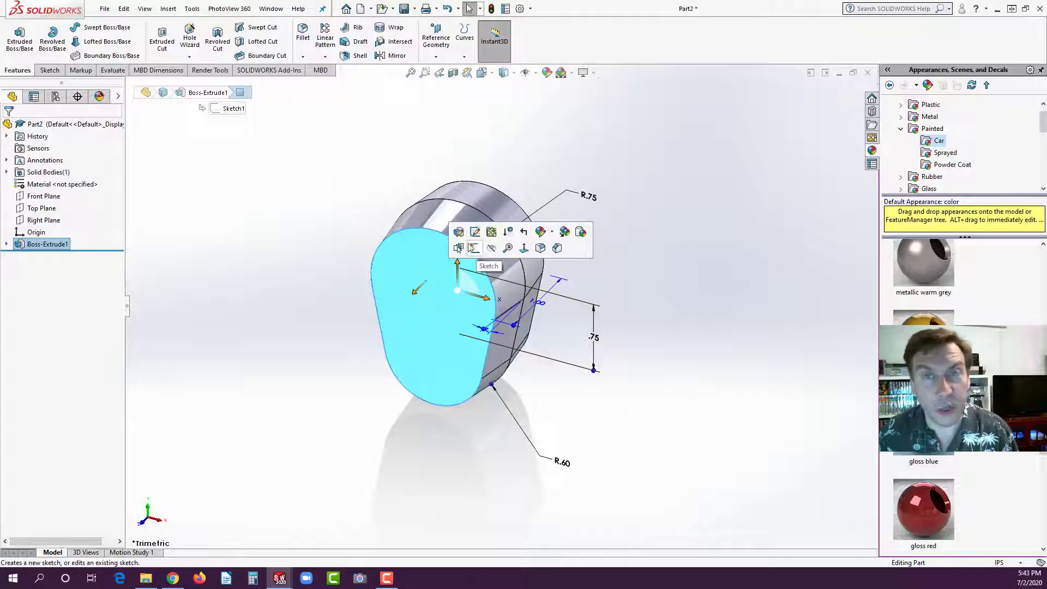
{"action": "left_click", "coordinate": [48, 70]}
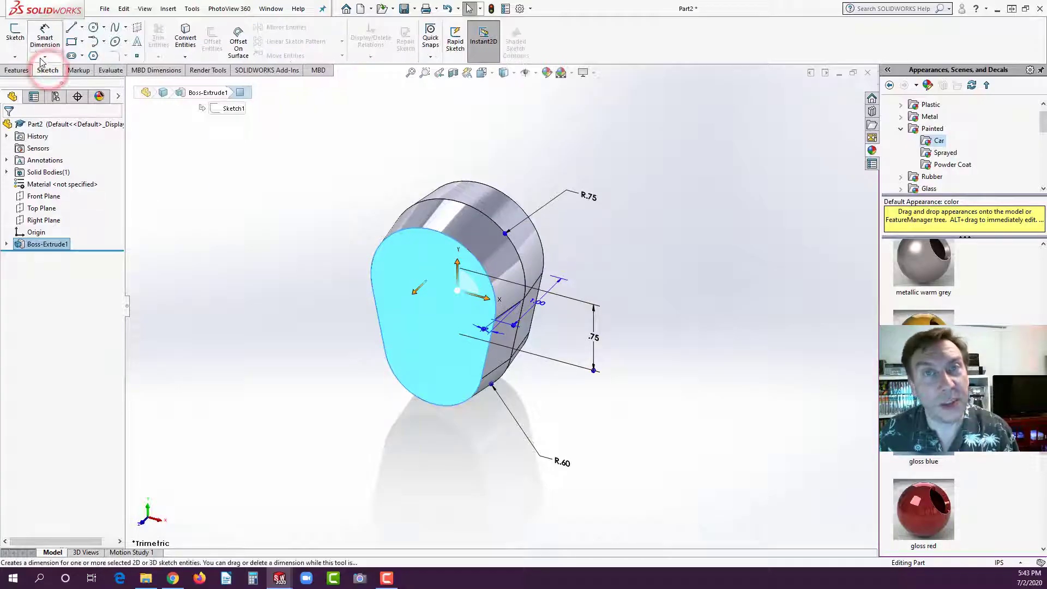
{"action": "left_click", "coordinate": [16, 32]}
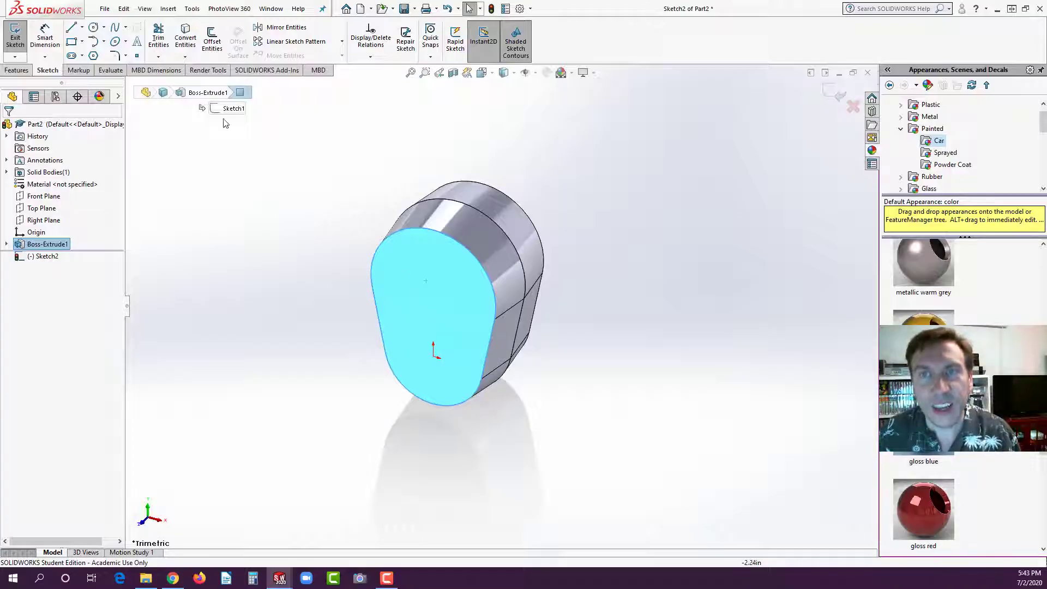
Offset the front face's outline inward by 0.125 in using Offset Entities with Reverse turned on.
{"action": "left_click", "coordinate": [214, 57]}
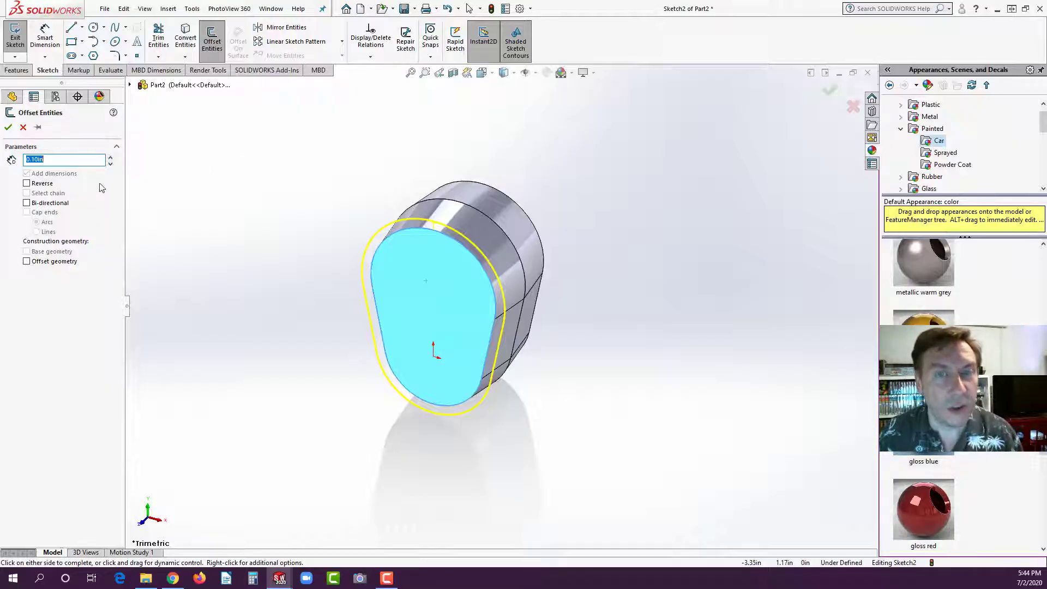
{"action": "left_click", "coordinate": [27, 184]}
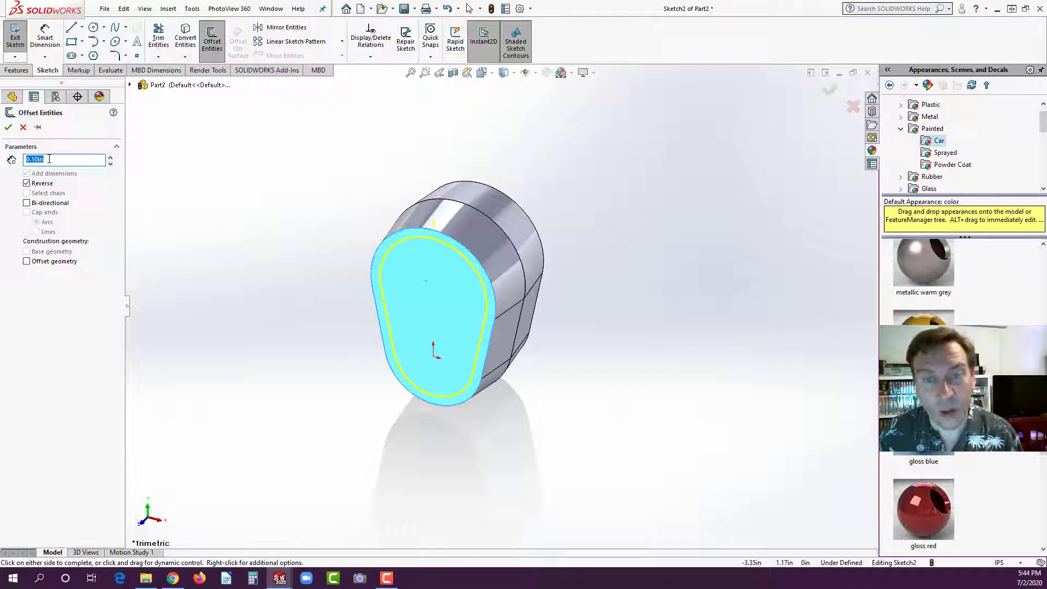
{"action": "type", "text": ".125"}
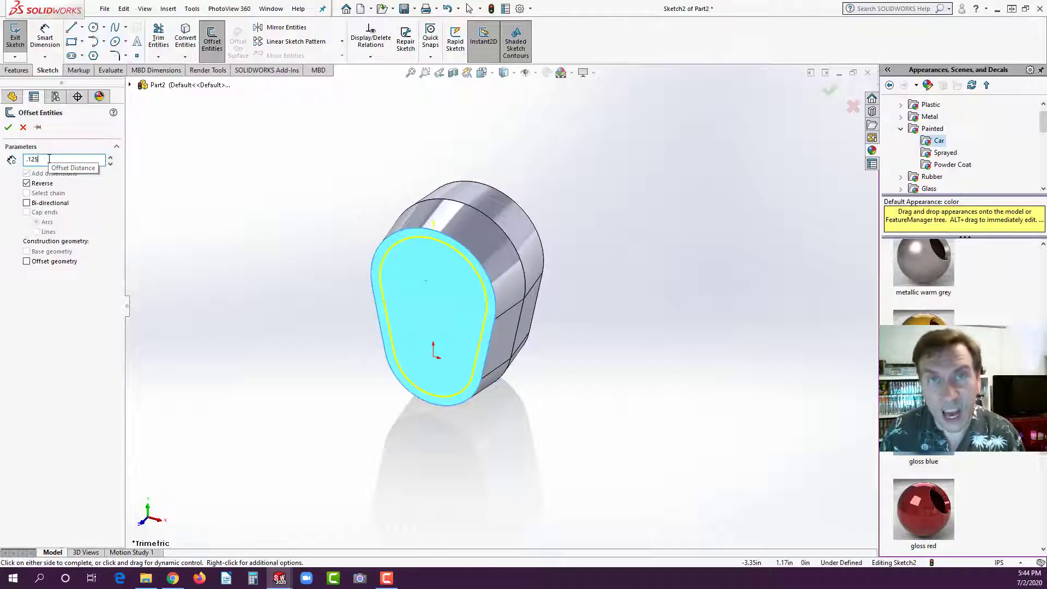
{"action": "key", "text": "Return"}
{"action": "key", "text": "Return"}
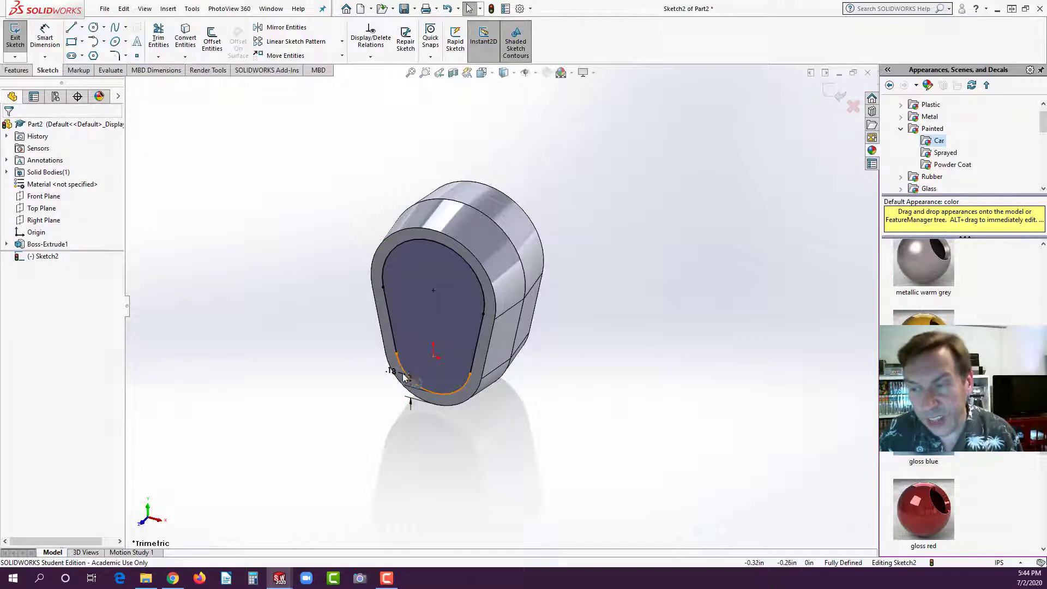
Place the offset dimension outside the part and give it a Bilateral tolerance with .123 primary precision.
{"action": "left_click_drag", "start_coordinate": [401, 380], "coordinate": [368, 356]}
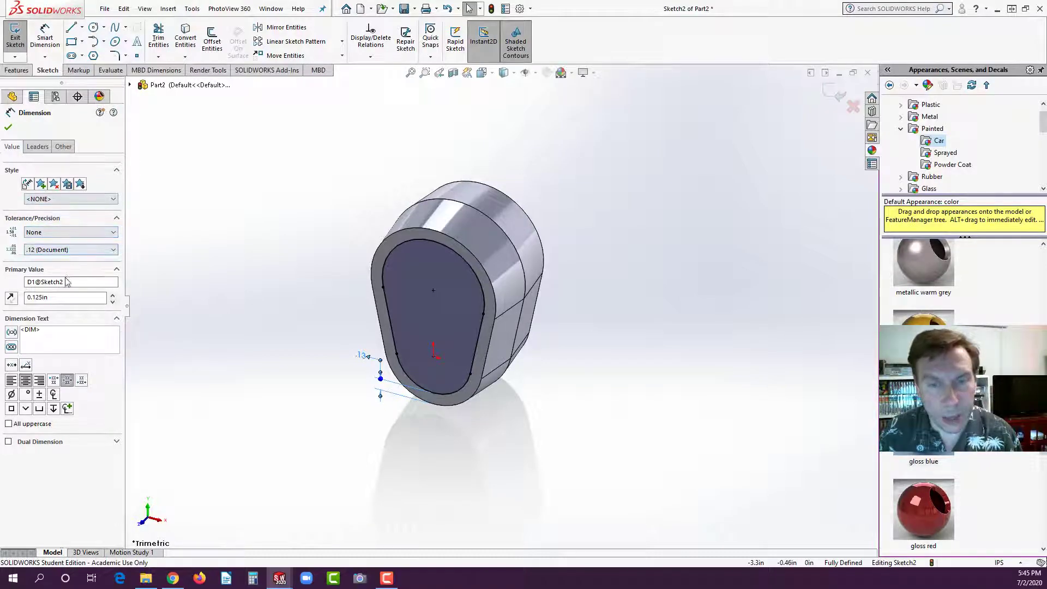
{"action": "left_click", "coordinate": [60, 232]}
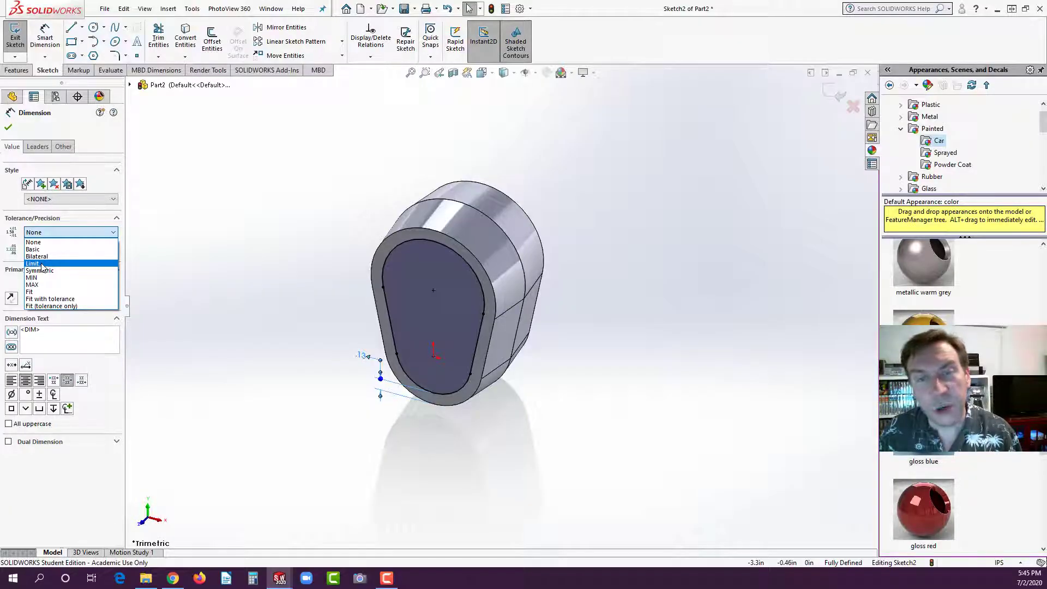
{"action": "left_click", "coordinate": [49, 256]}
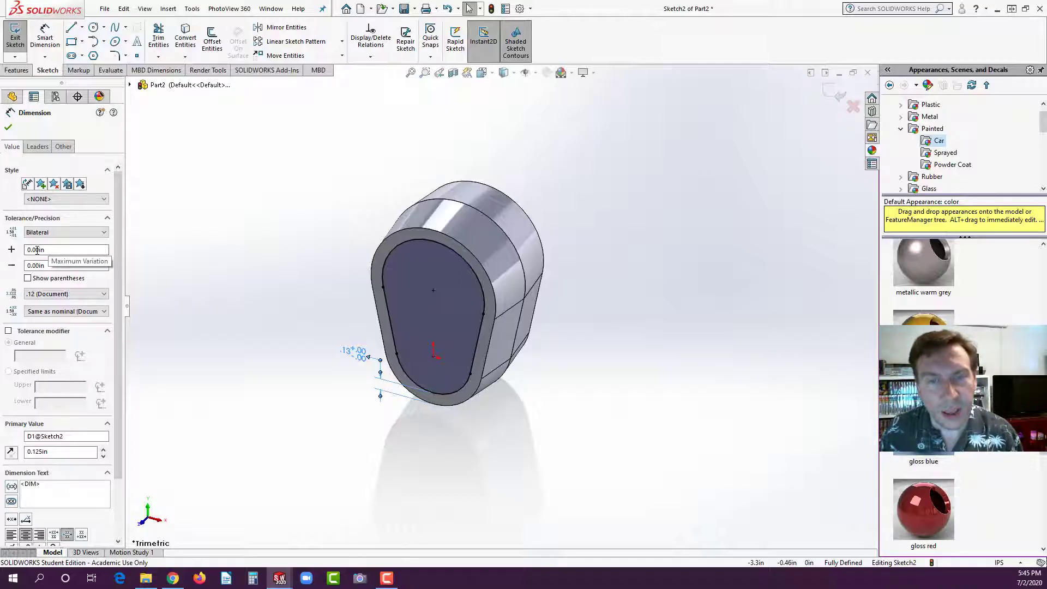
{"action": "left_click", "coordinate": [48, 294]}
{"action": "left_click", "coordinate": [37, 325]}
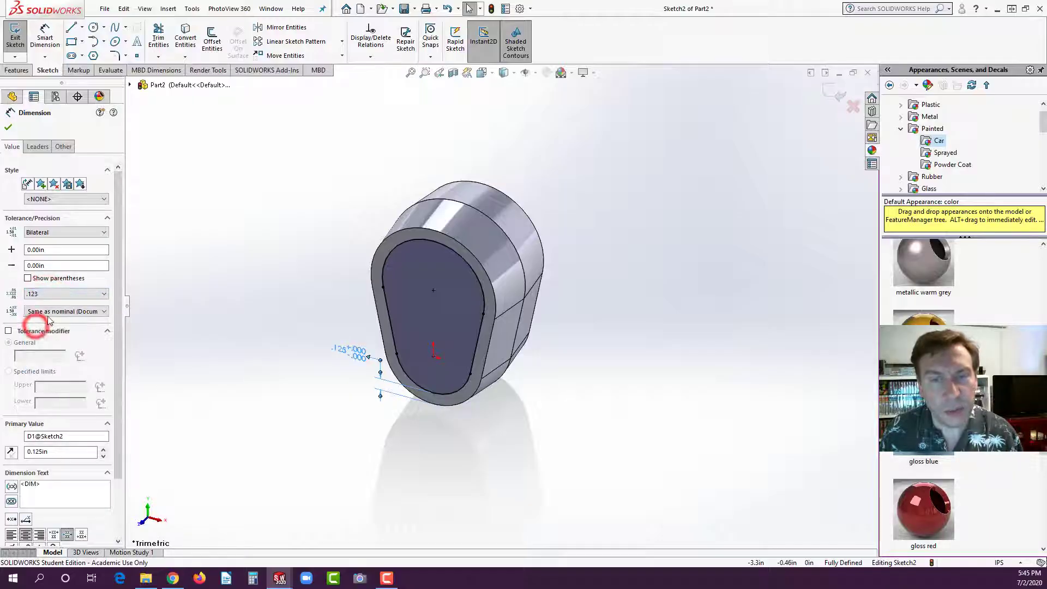
Set the offset dimension's tolerance to a maximum variation of 0.005 in and a minimum variation of -0.007 in.
{"action": "double_click", "coordinate": [38, 249]}
{"action": "left_click", "coordinate": [39, 248]}
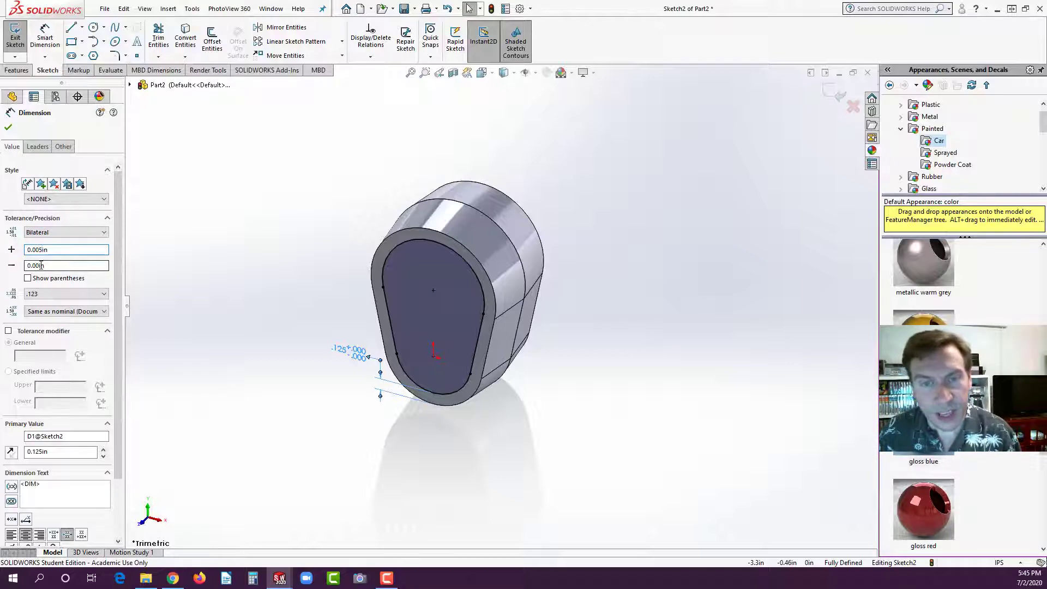
{"action": "left_click", "coordinate": [38, 266]}
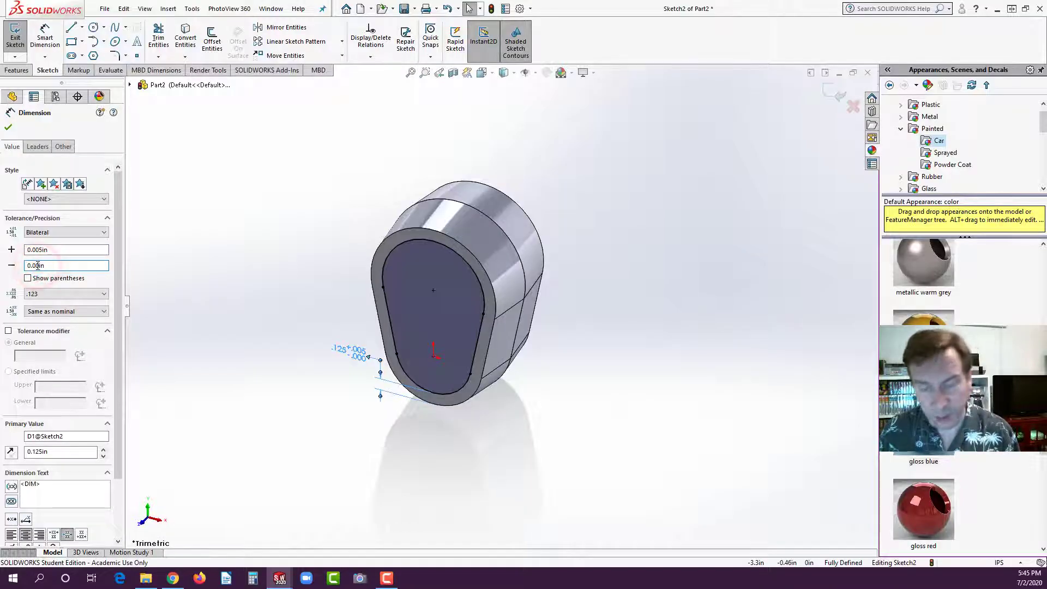
{"action": "type", "text": "7"}
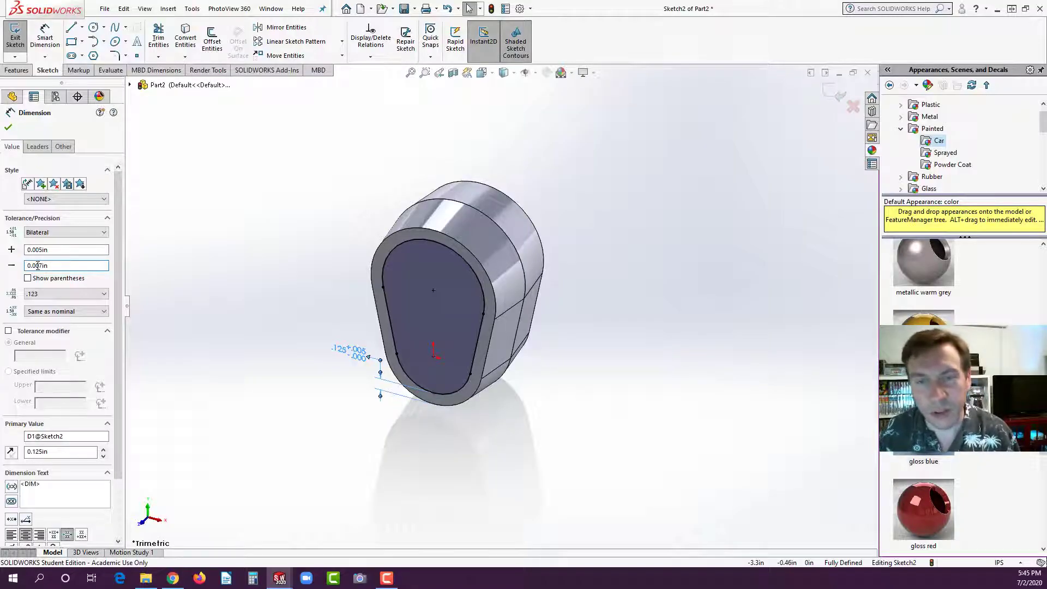
{"action": "left_click", "coordinate": [48, 248]}
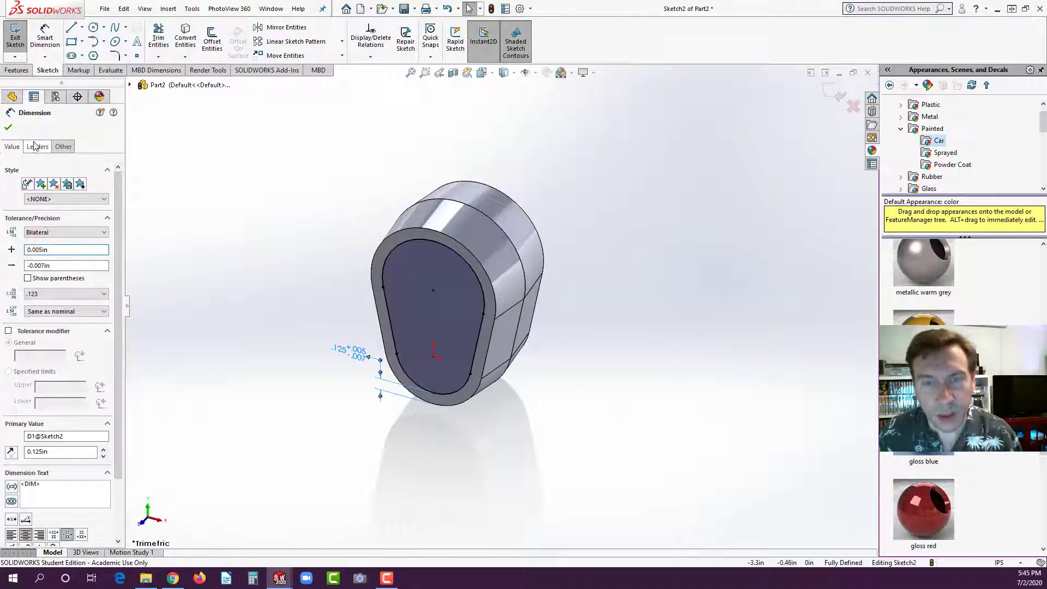
Set the offset dimension's tolerance precision to .123 and finish editing the dimension.
{"action": "left_click", "coordinate": [45, 313]}
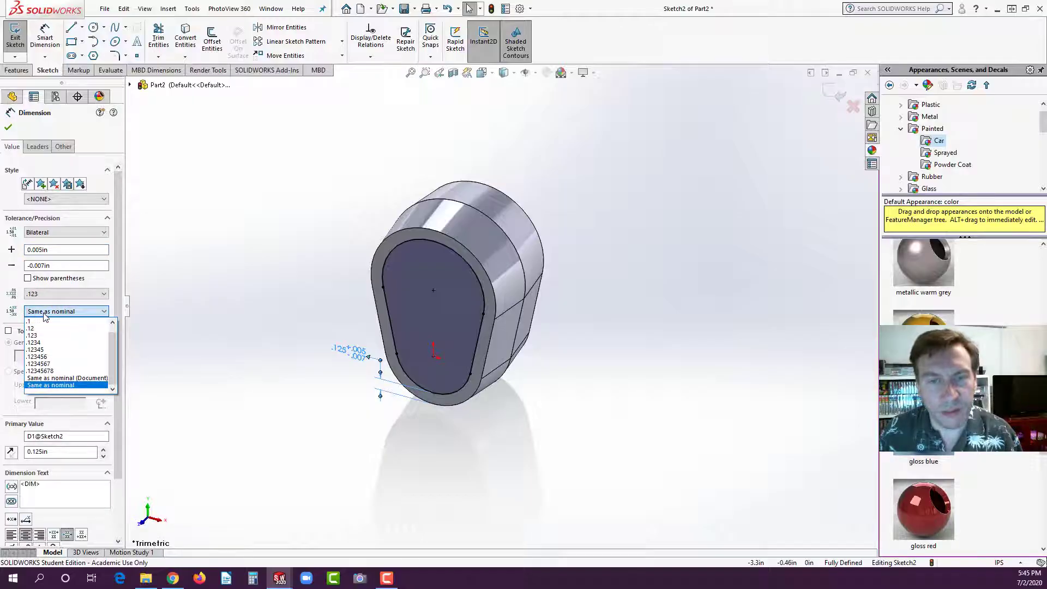
{"action": "left_click", "coordinate": [32, 335]}
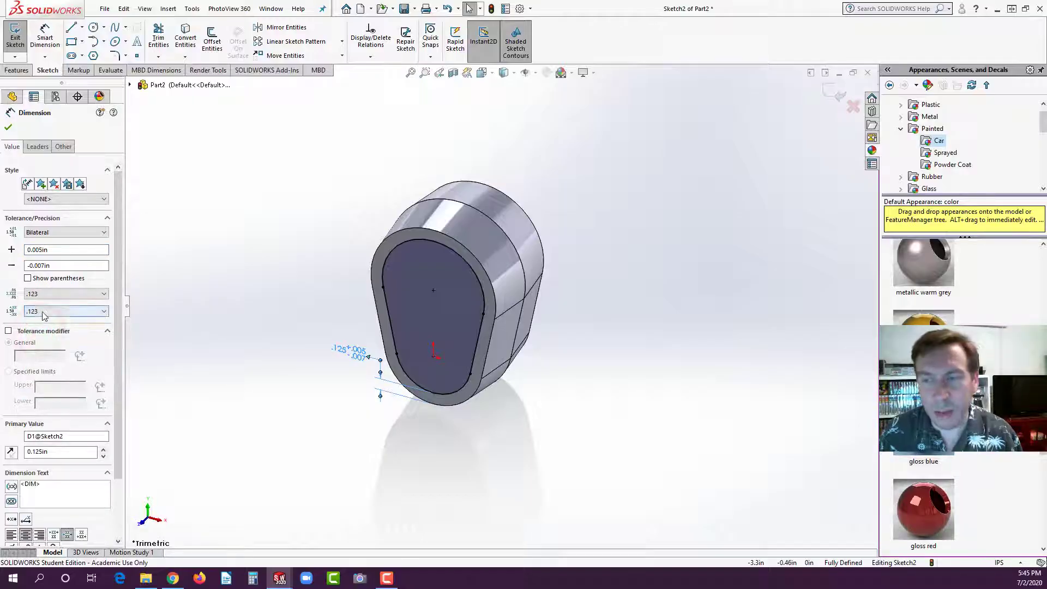
{"action": "left_click", "coordinate": [44, 313]}
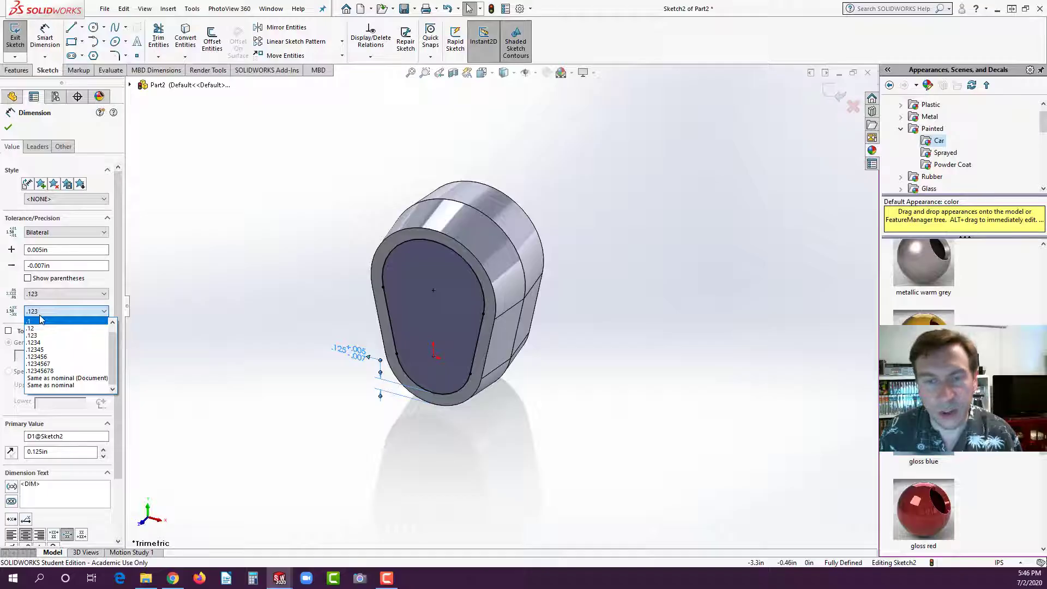
{"action": "left_click", "coordinate": [41, 312]}
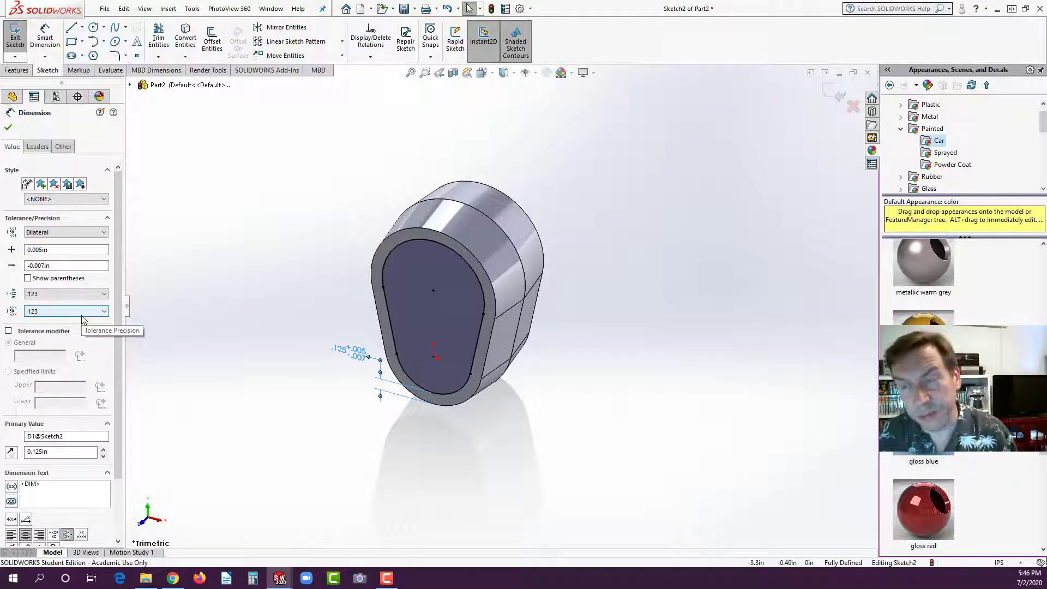
{"action": "left_click", "coordinate": [9, 129]}
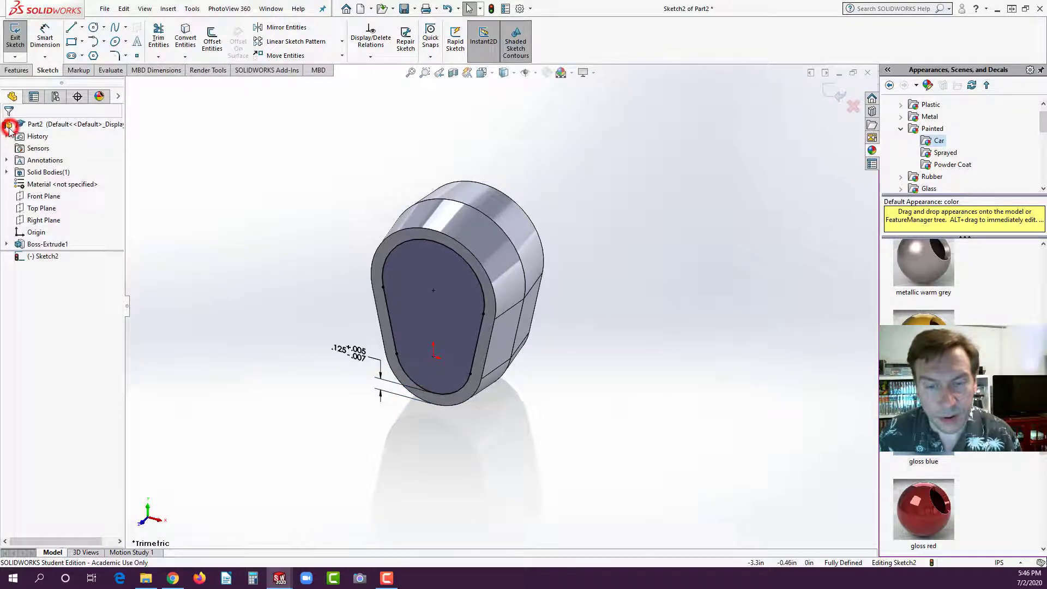
{"action": "left_click", "coordinate": [303, 188]}
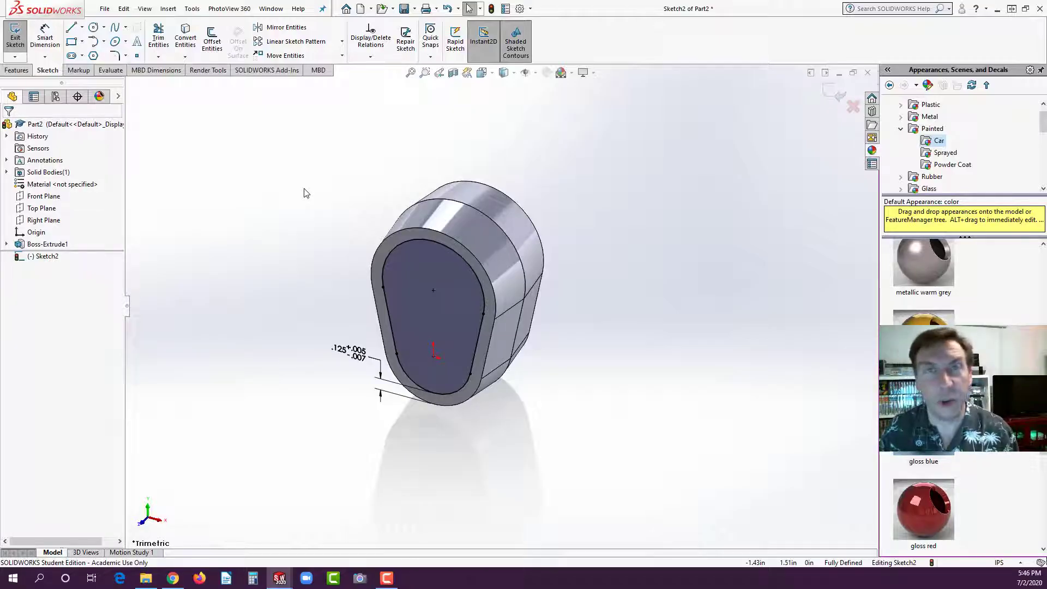
Set the document's basic length units to three decimal places (.123) in the document properties.
{"action": "left_click", "coordinate": [518, 10]}
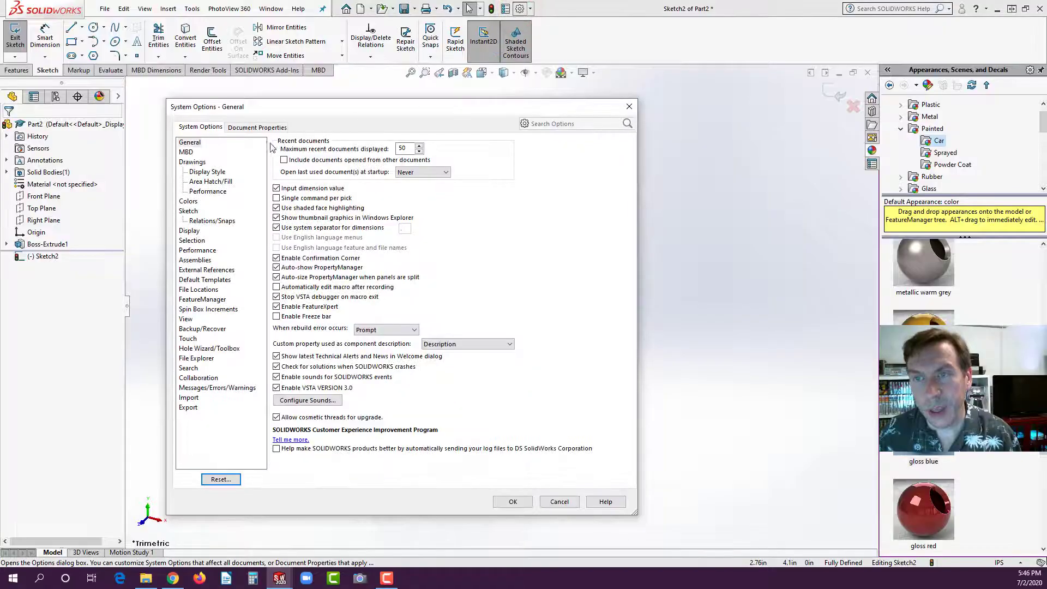
{"action": "left_click", "coordinate": [251, 129]}
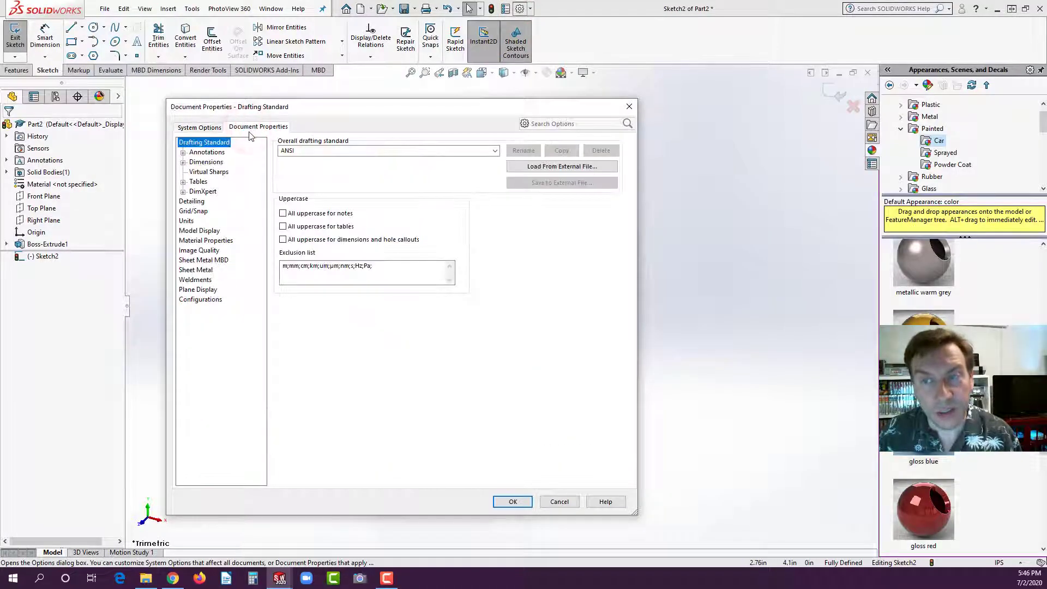
{"action": "left_click", "coordinate": [186, 221]}
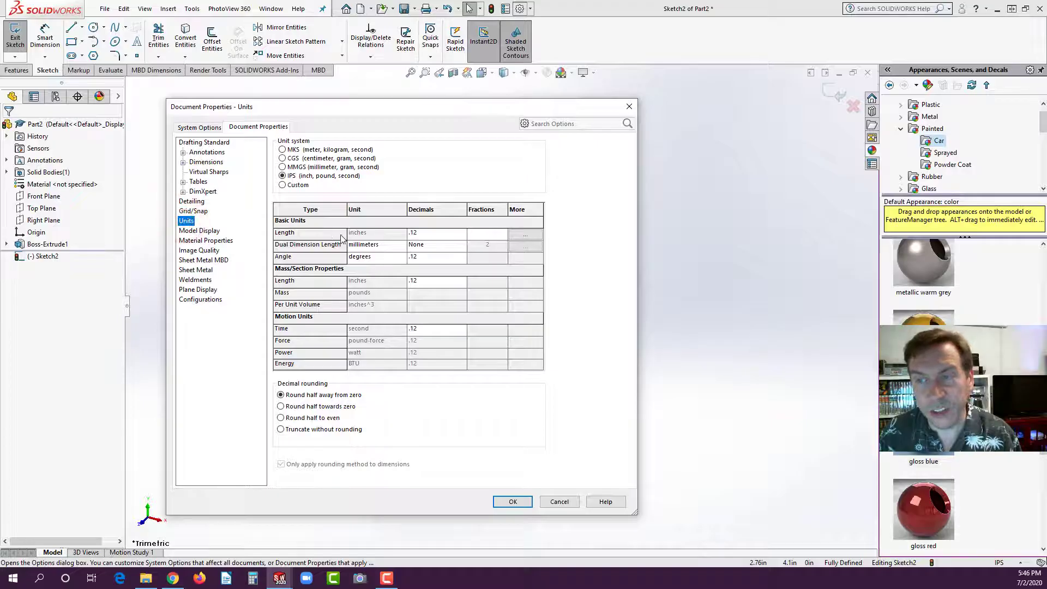
{"action": "left_click", "coordinate": [462, 233]}
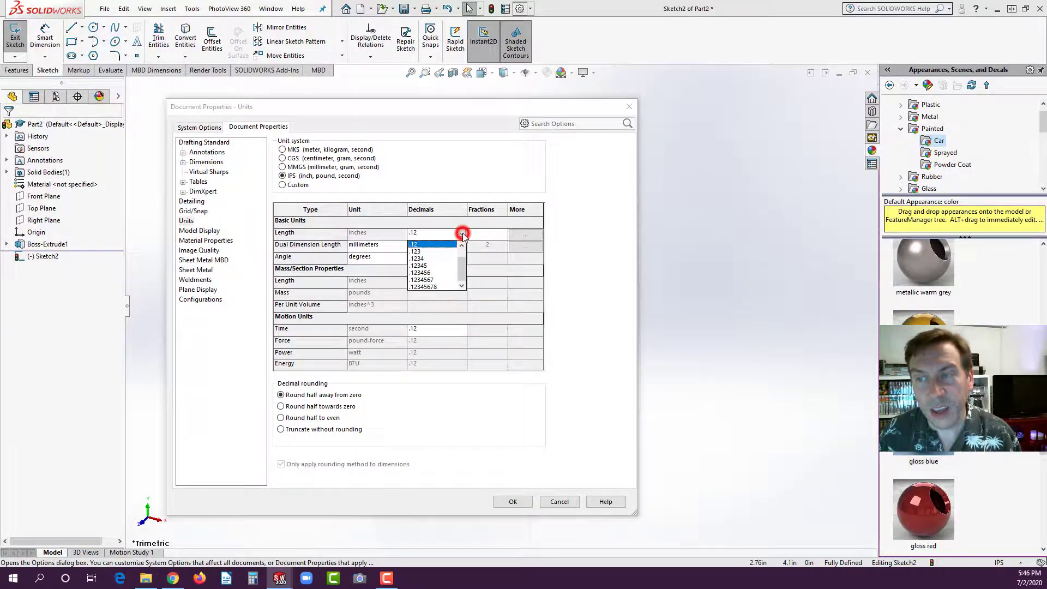
{"action": "left_click", "coordinate": [417, 252]}
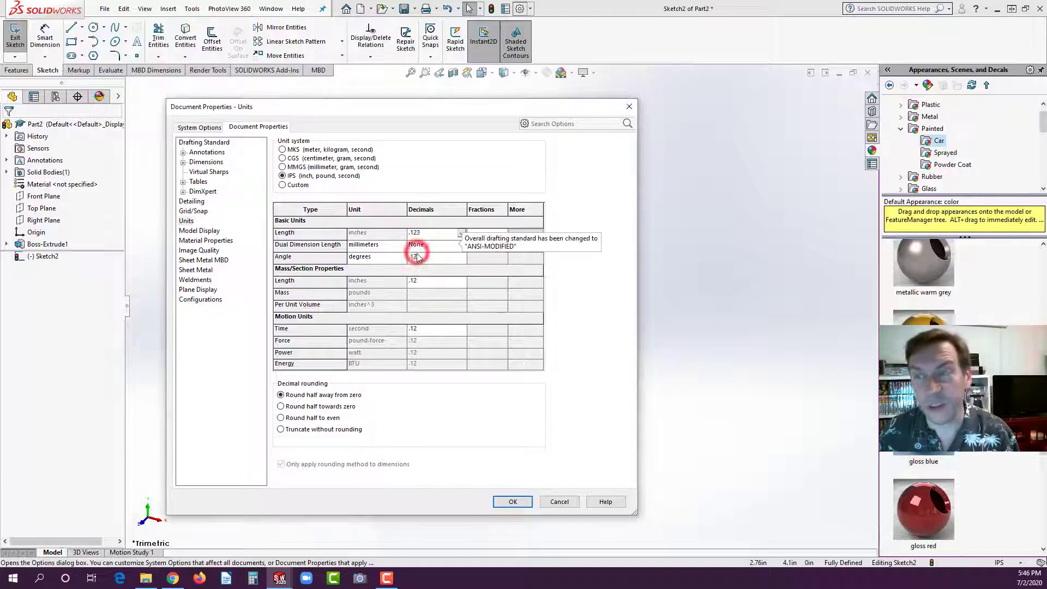
{"action": "left_click", "coordinate": [513, 501]}
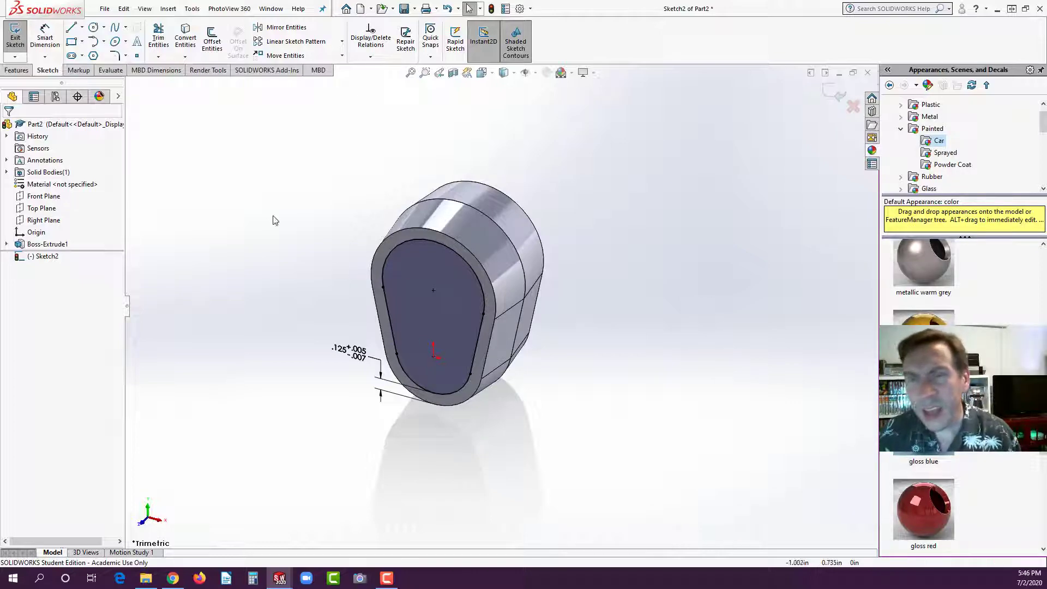
Cut the offset profile into the front face with a Blind extruded cut 0.125 in deep.
{"action": "left_click", "coordinate": [18, 71]}
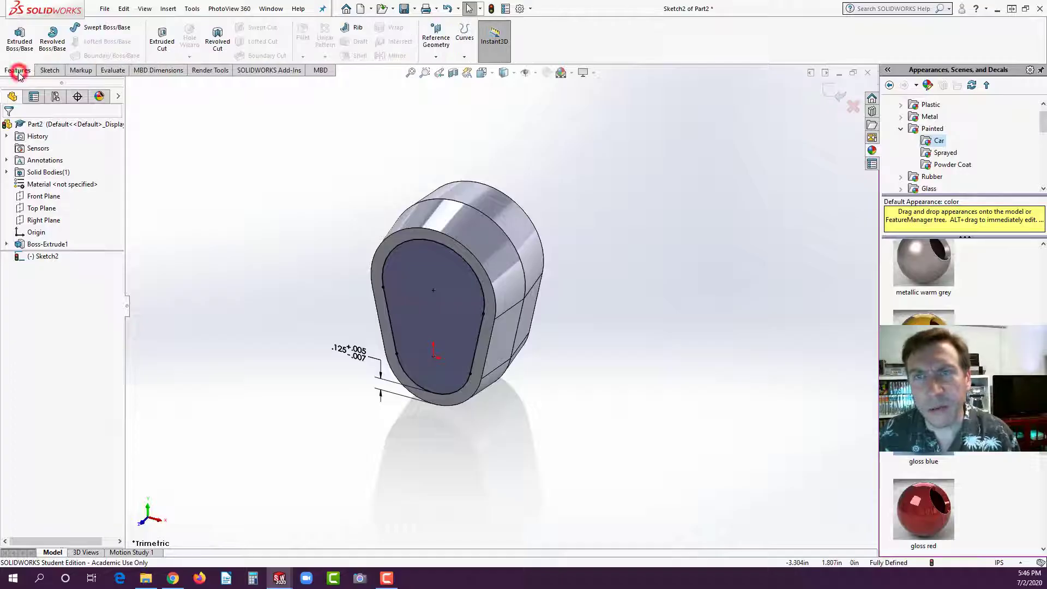
{"action": "left_click", "coordinate": [163, 38]}
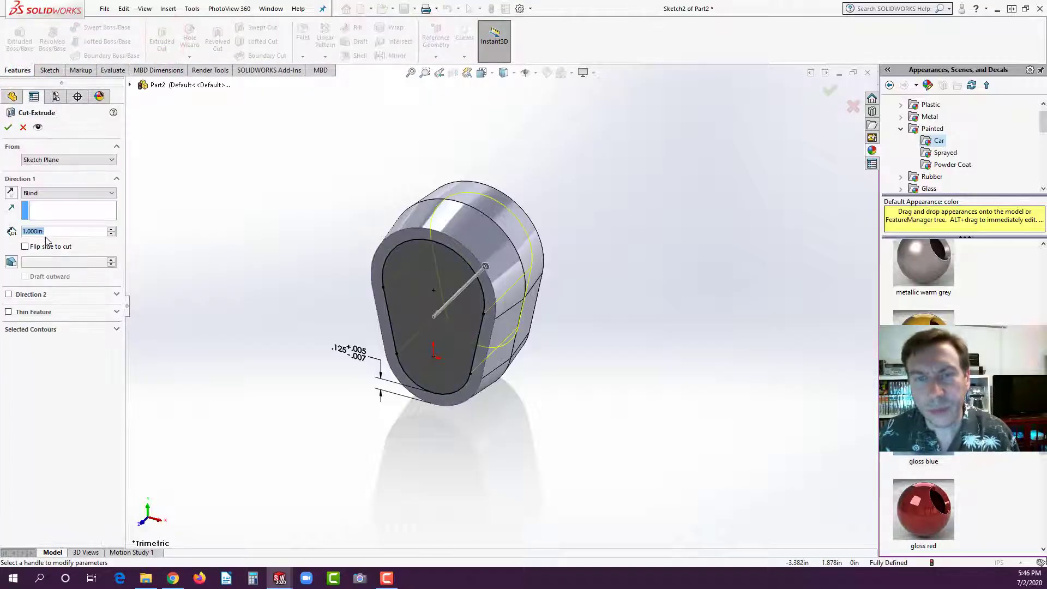
{"action": "type", "text": ".125"}
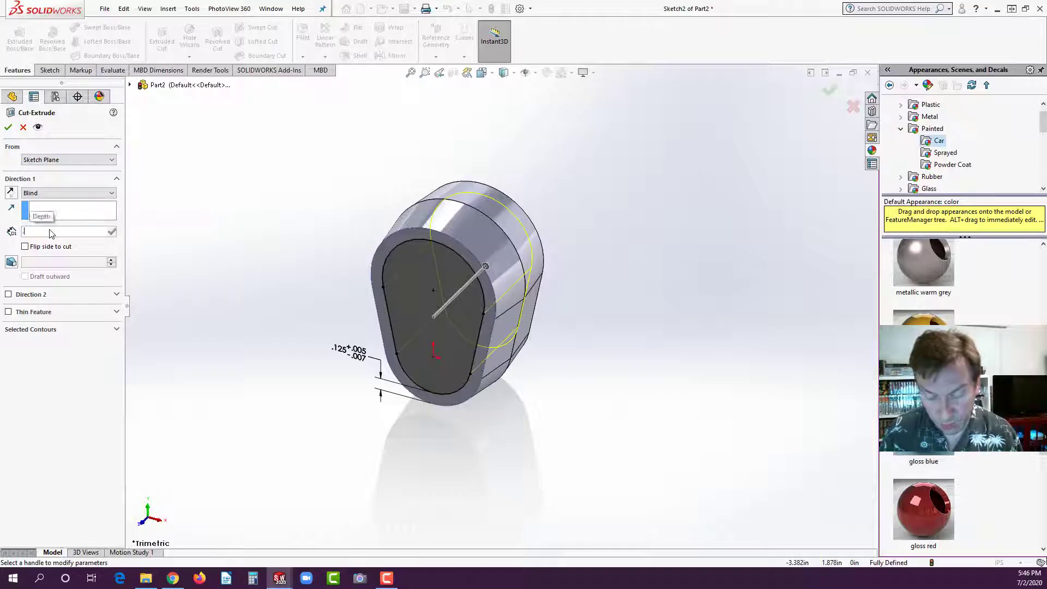
{"action": "key", "text": "Return"}
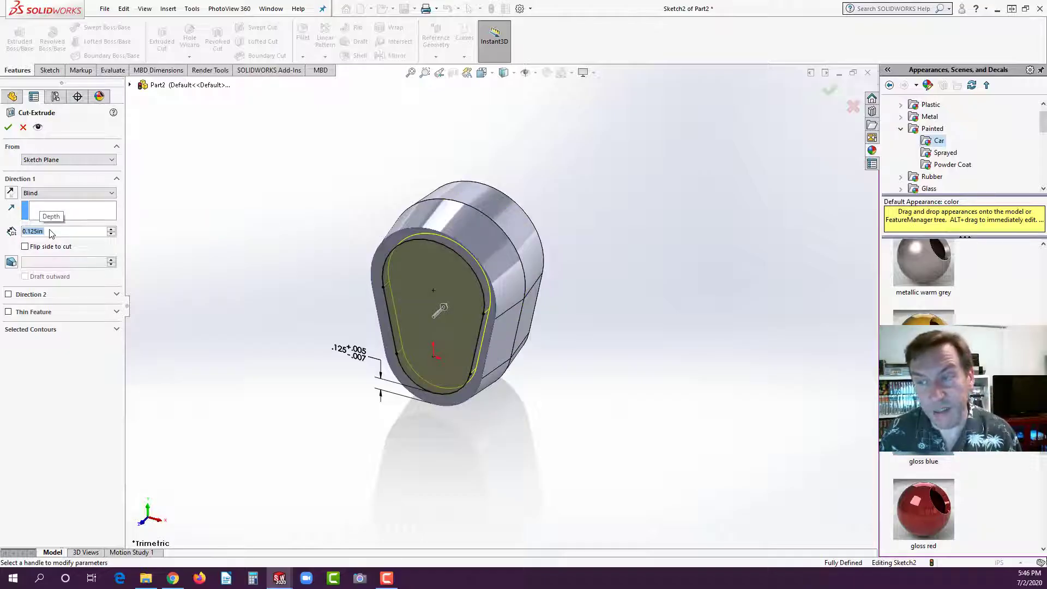
{"action": "left_click", "coordinate": [8, 127]}
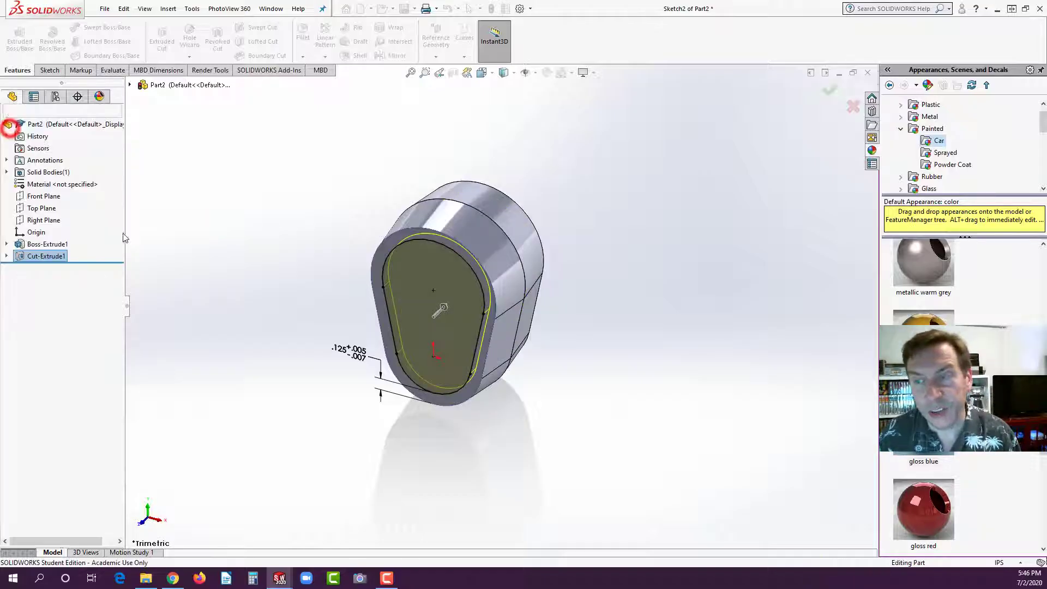
{"action": "left_click", "coordinate": [199, 268]}
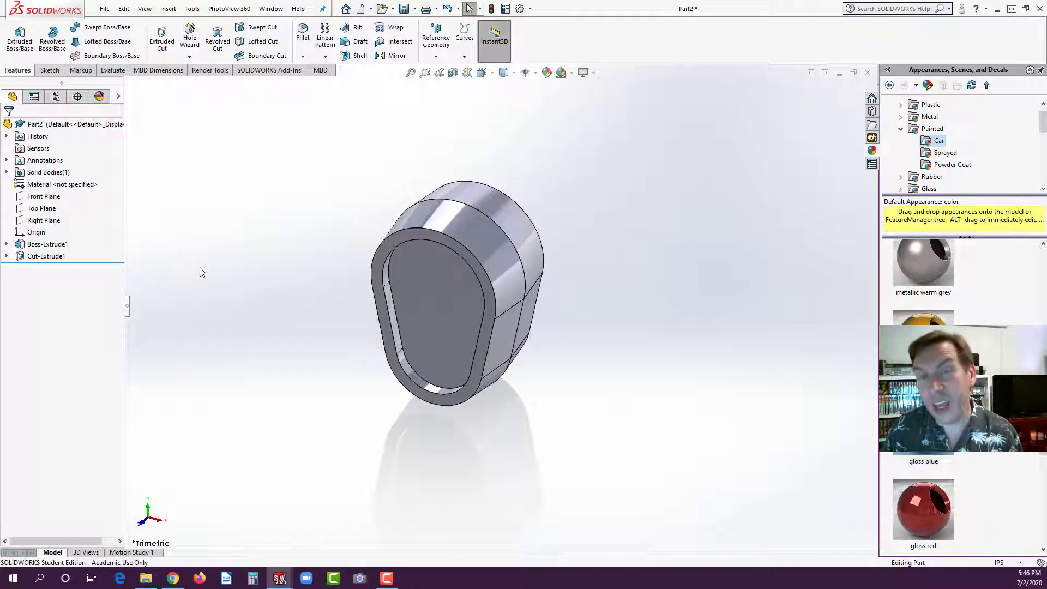
Rename the base extrusion feature HEAD.
{"action": "left_click", "coordinate": [49, 248]}
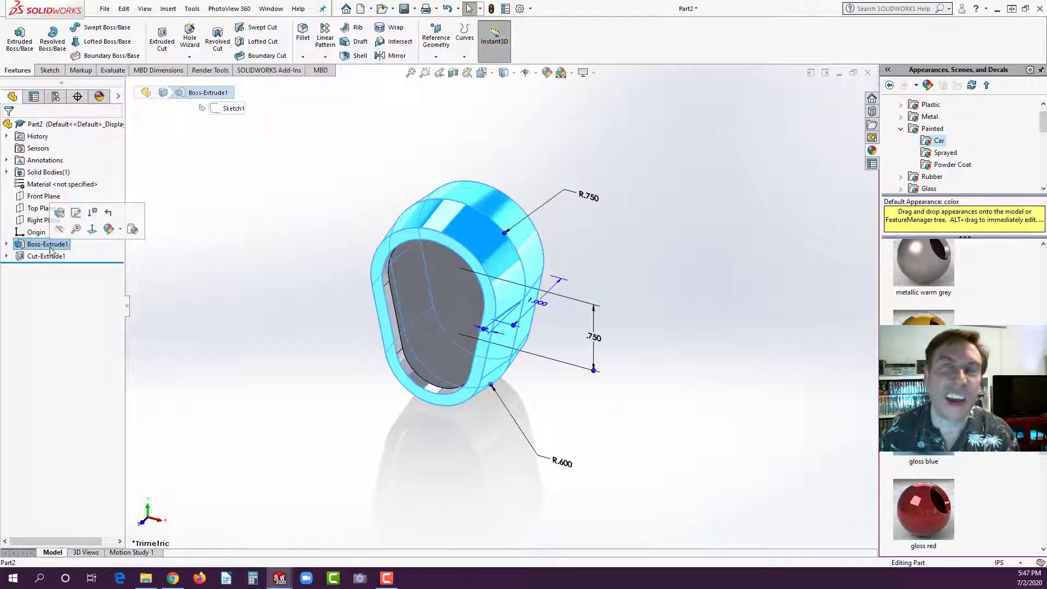
{"action": "left_click", "coordinate": [50, 248]}
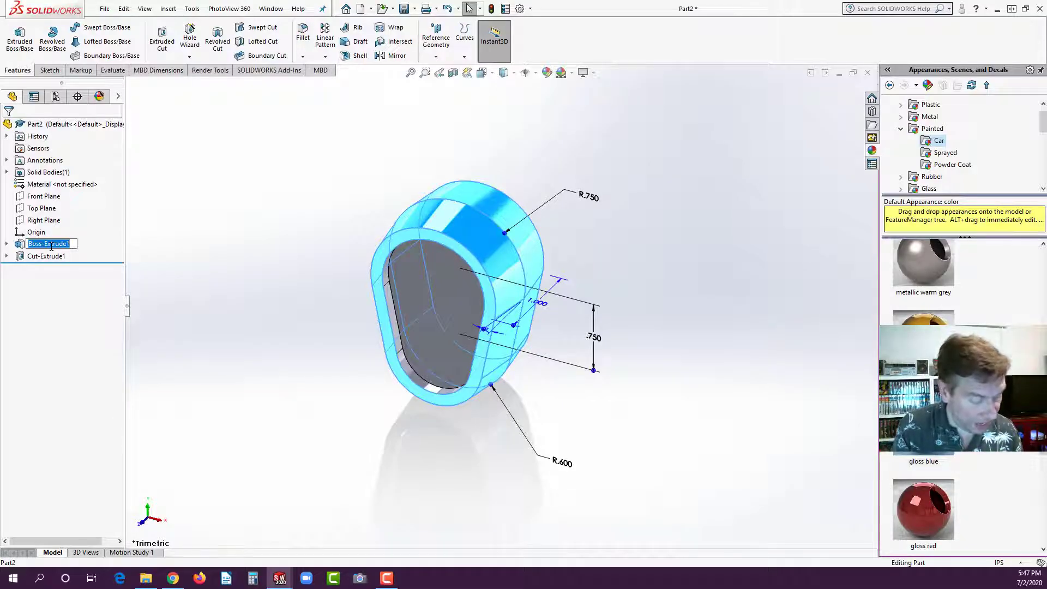
{"action": "type", "text": "HEAD"}
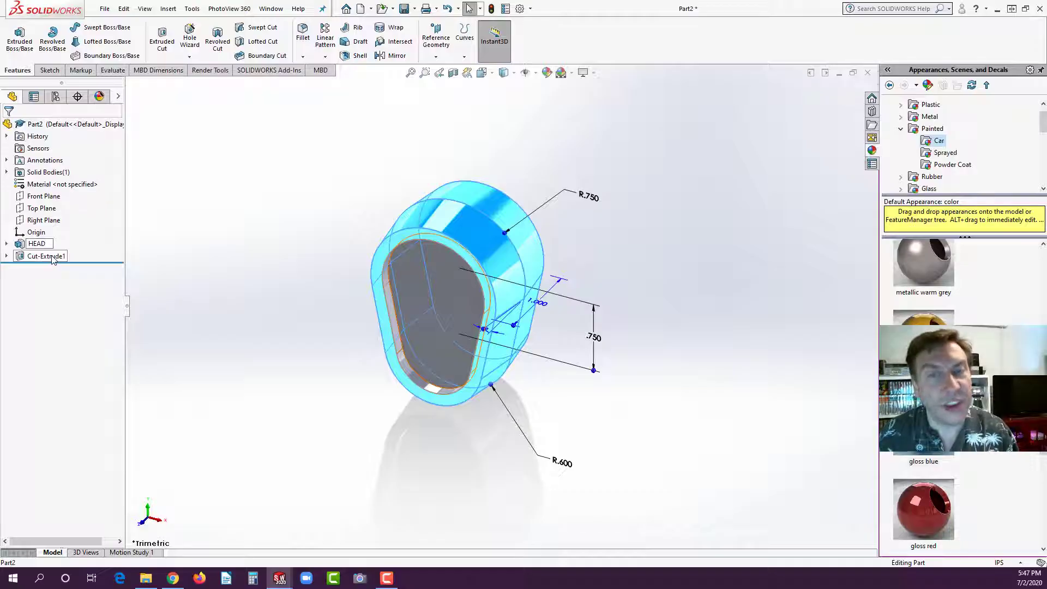
Rename the extruded cut feature RECESS.
{"action": "left_click", "coordinate": [52, 259]}
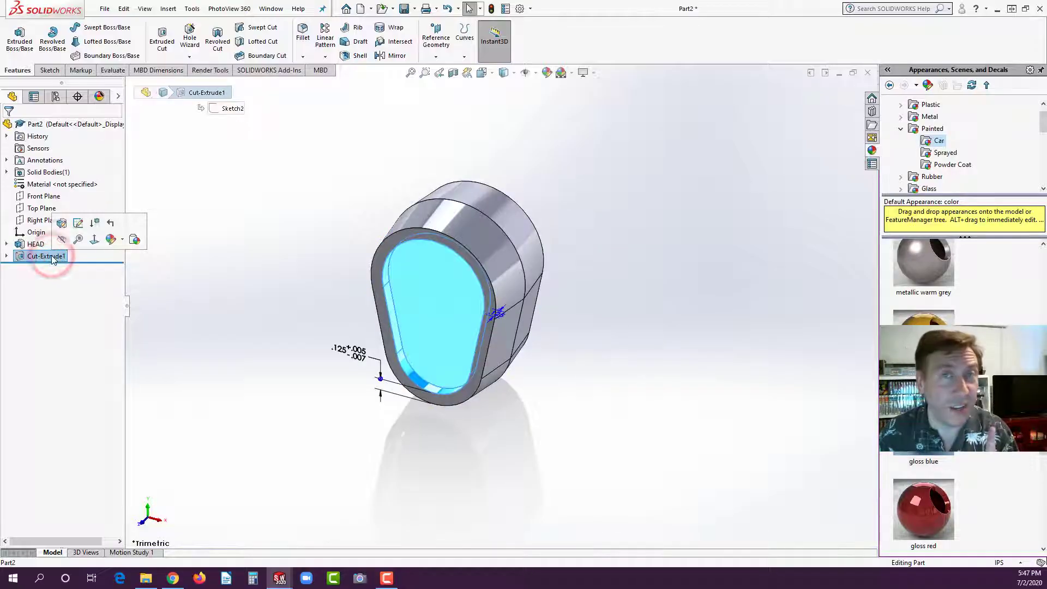
{"action": "left_click", "coordinate": [52, 259]}
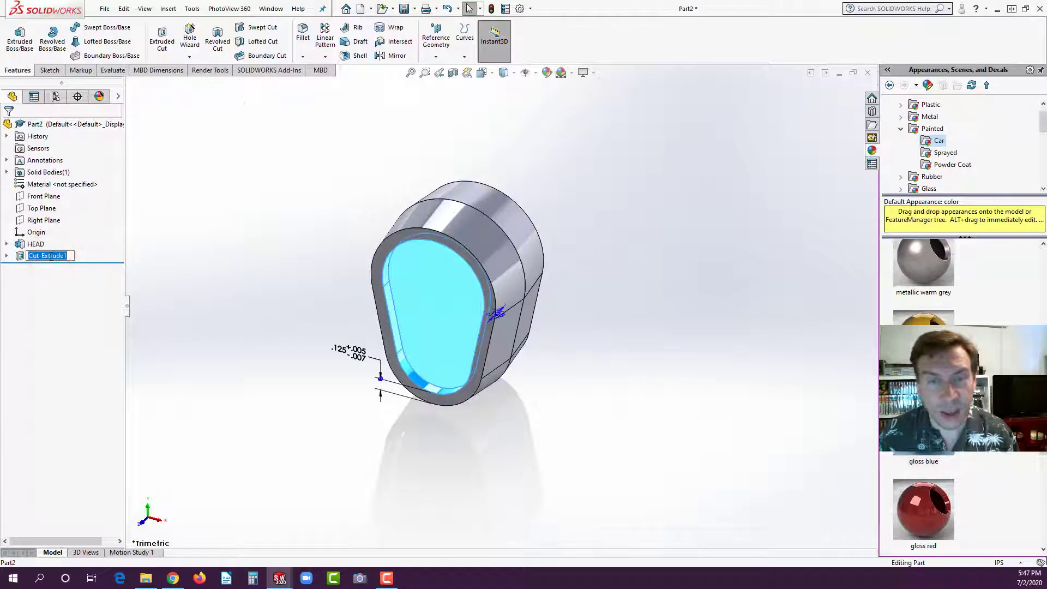
{"action": "type", "text": "RECESS"}
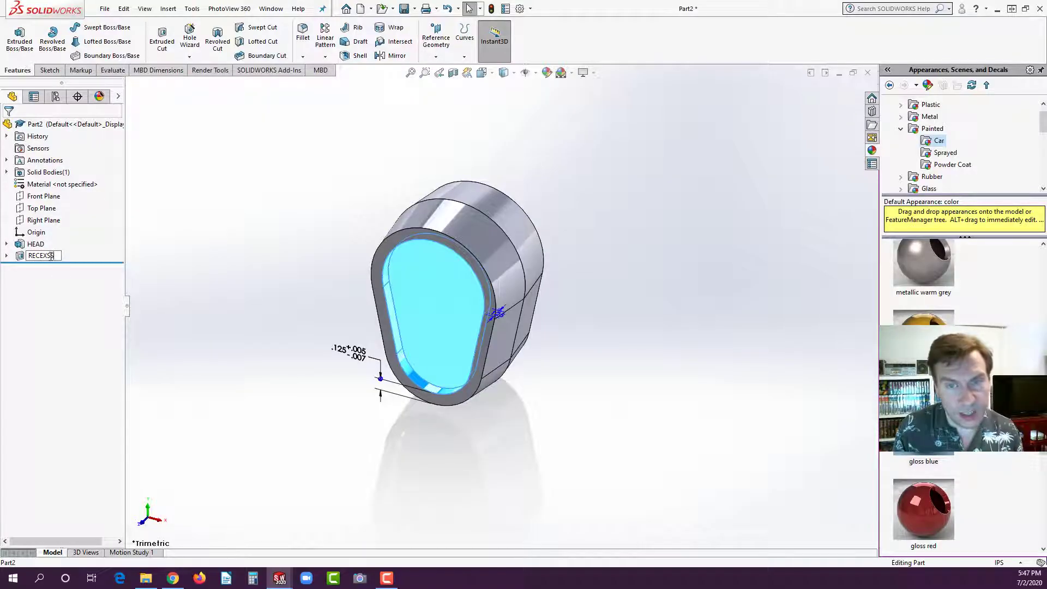
{"action": "key", "text": "BackSpace"}
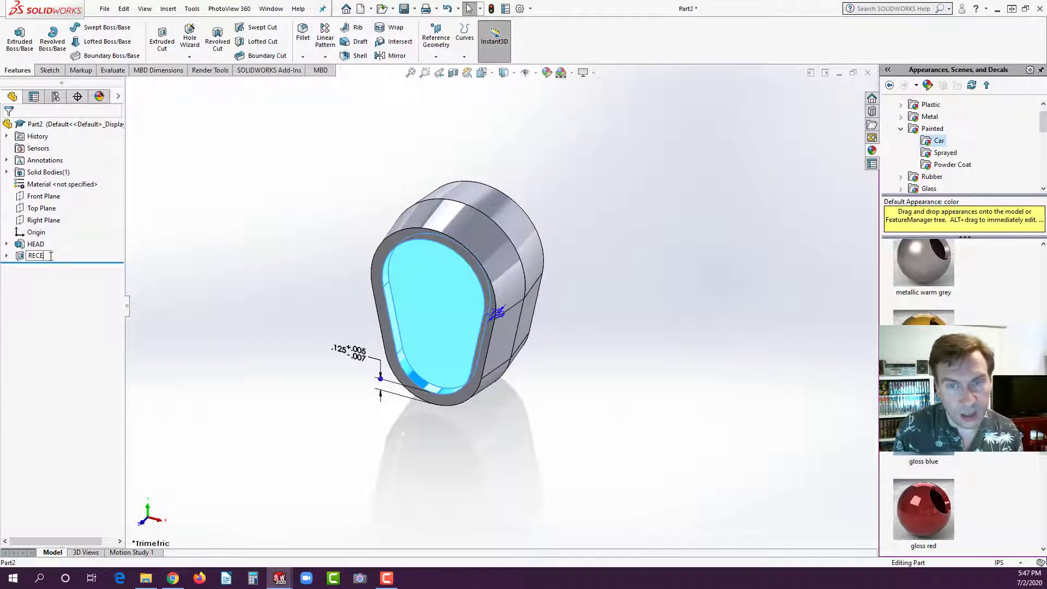
{"action": "type", "text": "SS"}
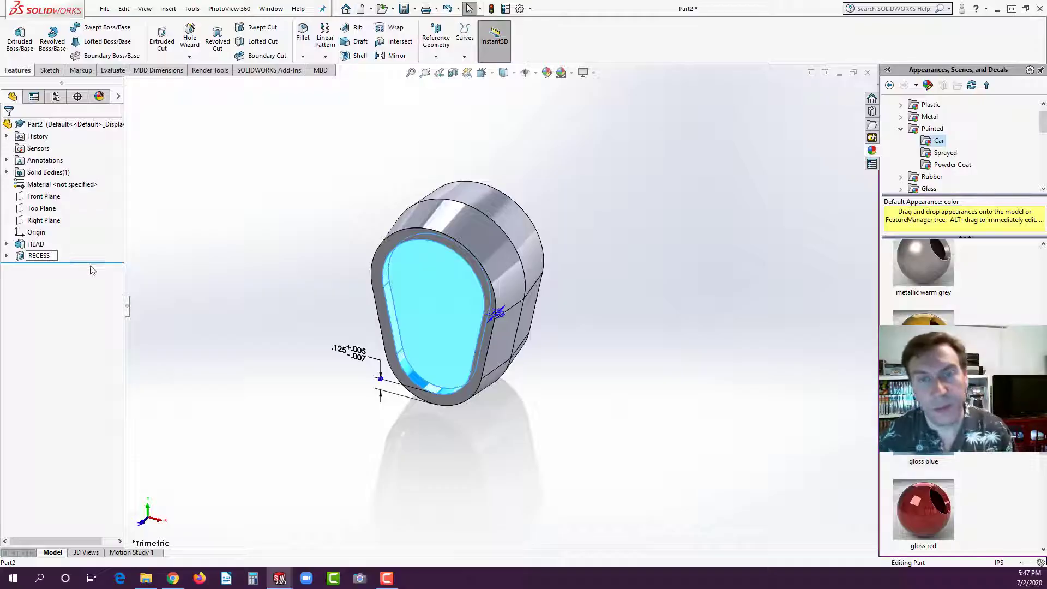
{"action": "left_click", "coordinate": [178, 230]}
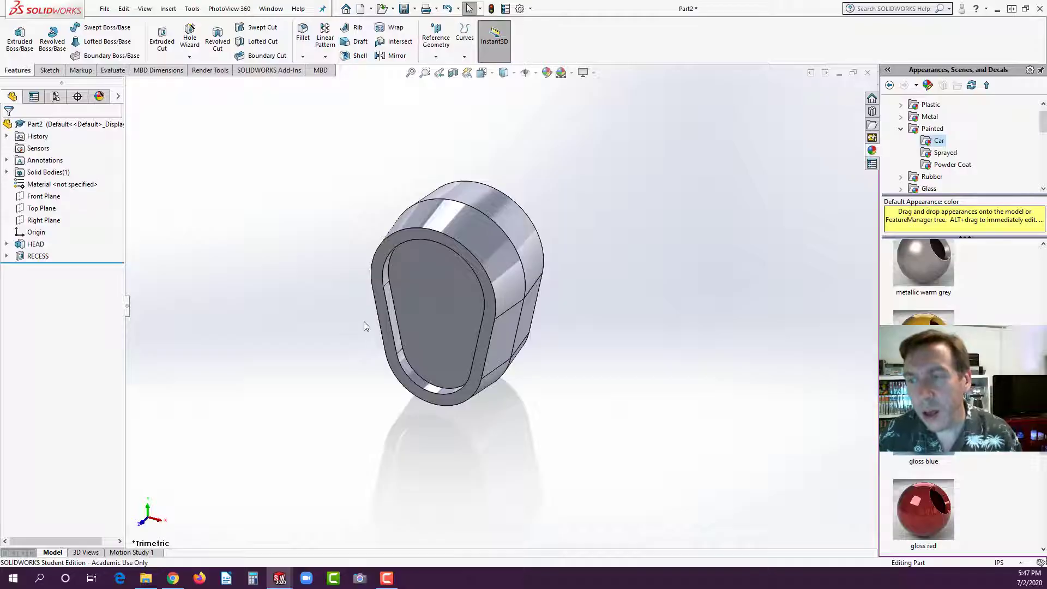
Sketch two overlapping circles on the recess floor: radius about 0.334 in at the origin, and about 0.506 in centred 0.750 in above it.
{"action": "left_click", "coordinate": [430, 296]}
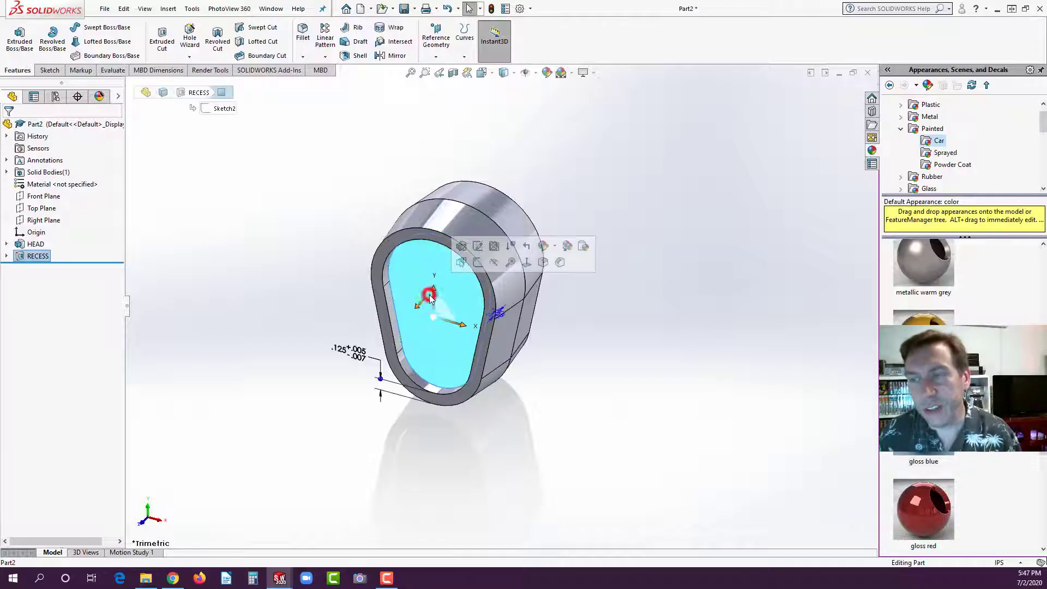
{"action": "left_click", "coordinate": [477, 264]}
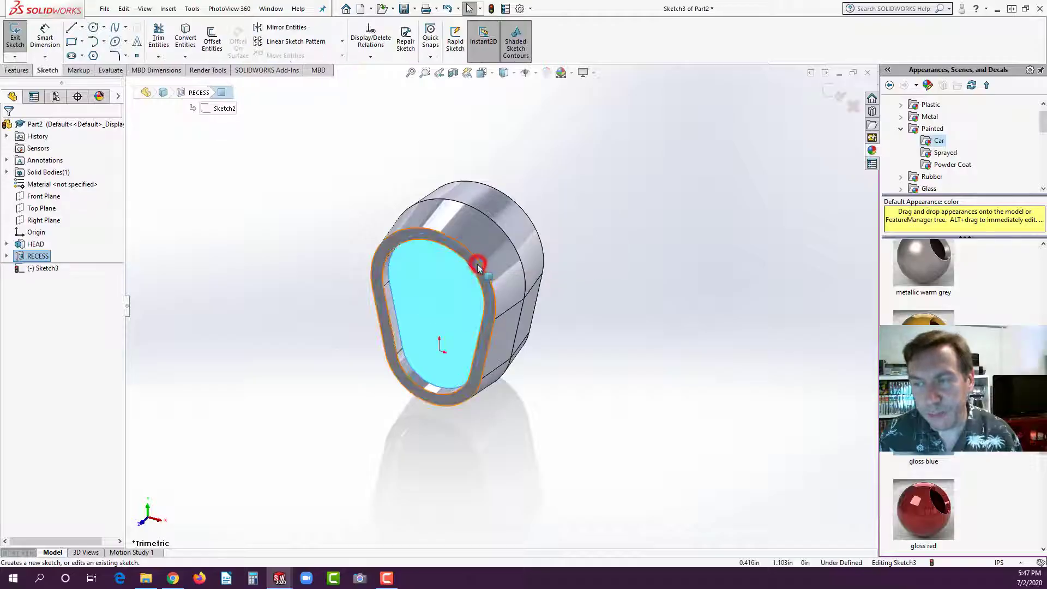
{"action": "left_click", "coordinate": [93, 26]}
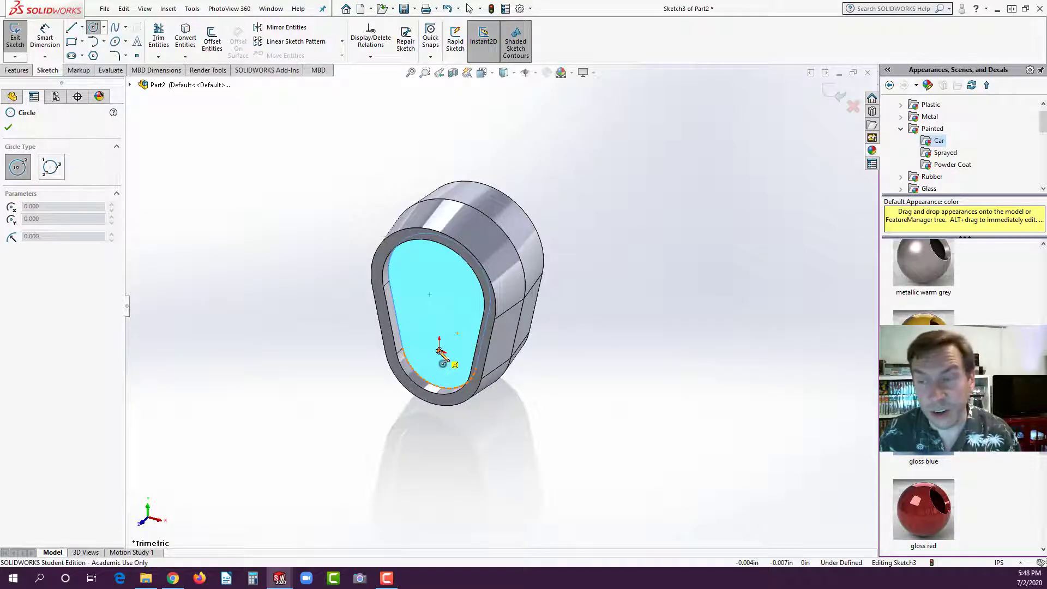
{"action": "left_click", "coordinate": [439, 352]}
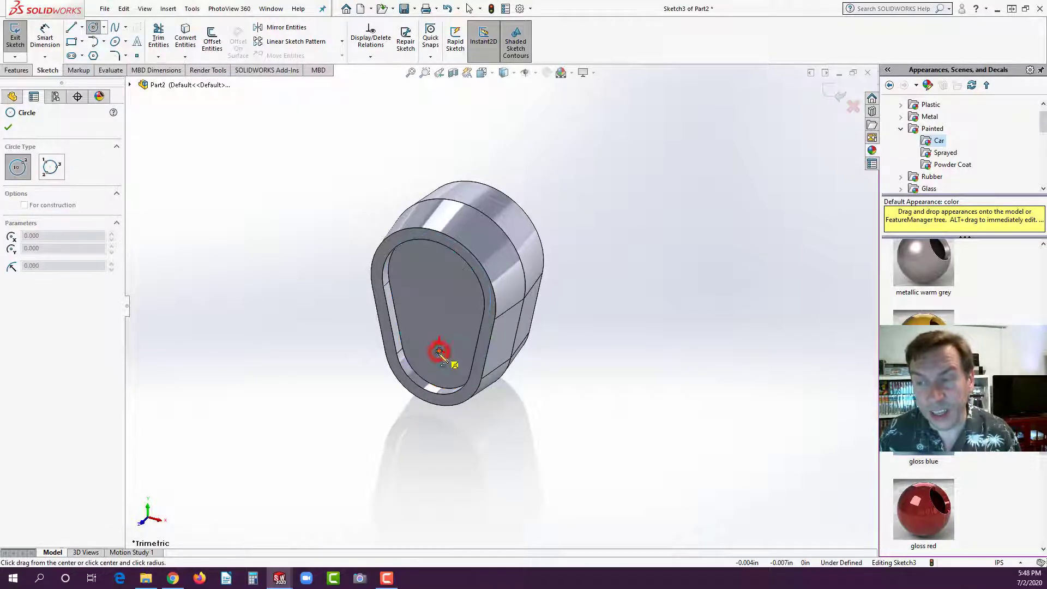
{"action": "left_click", "coordinate": [428, 382]}
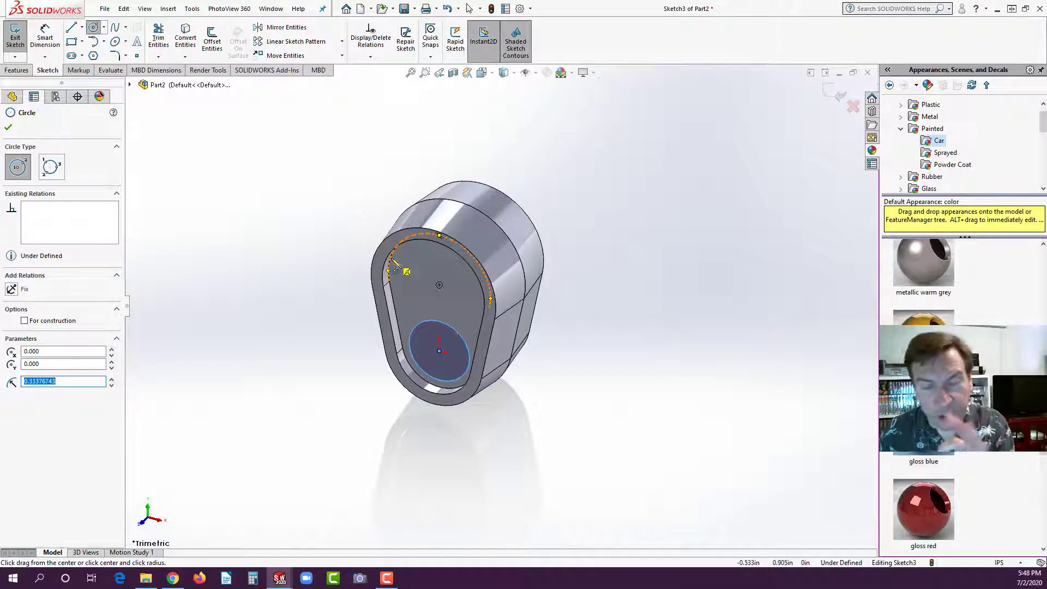
{"action": "left_click", "coordinate": [438, 285]}
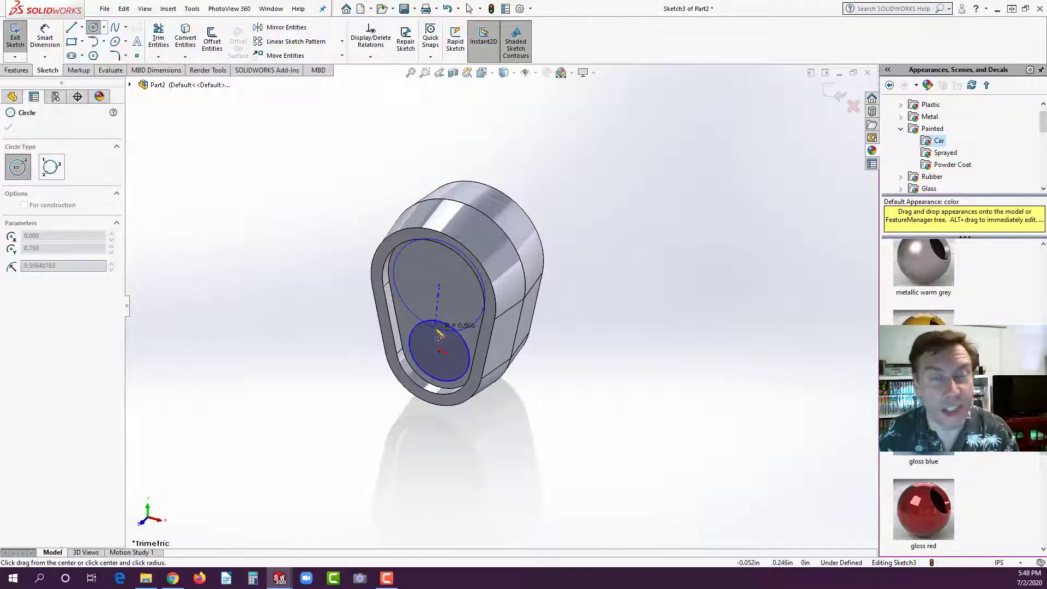
{"action": "left_click", "coordinate": [440, 333]}
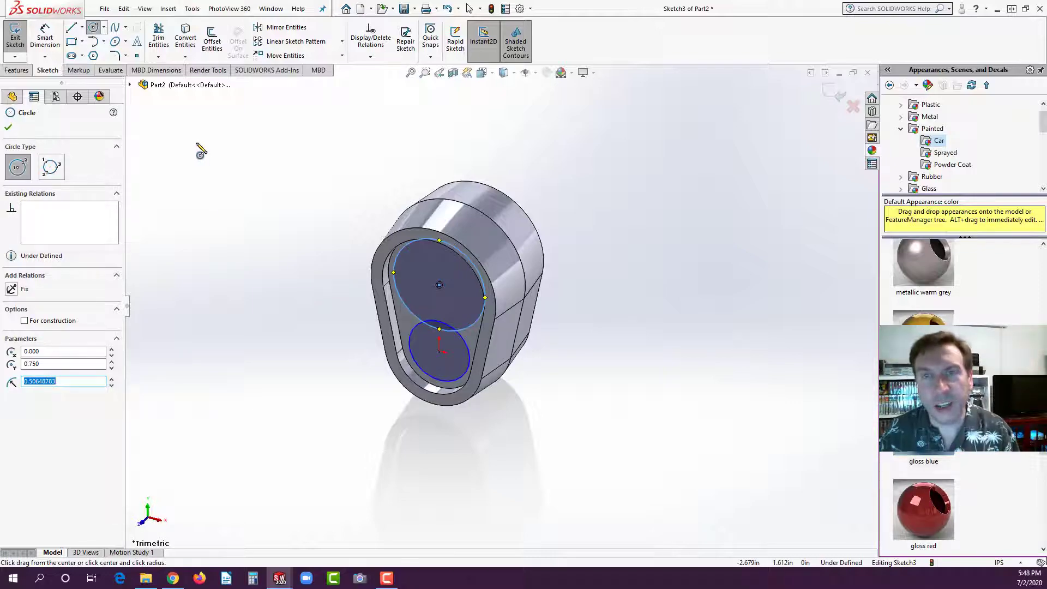
{"action": "key", "text": "Escape"}
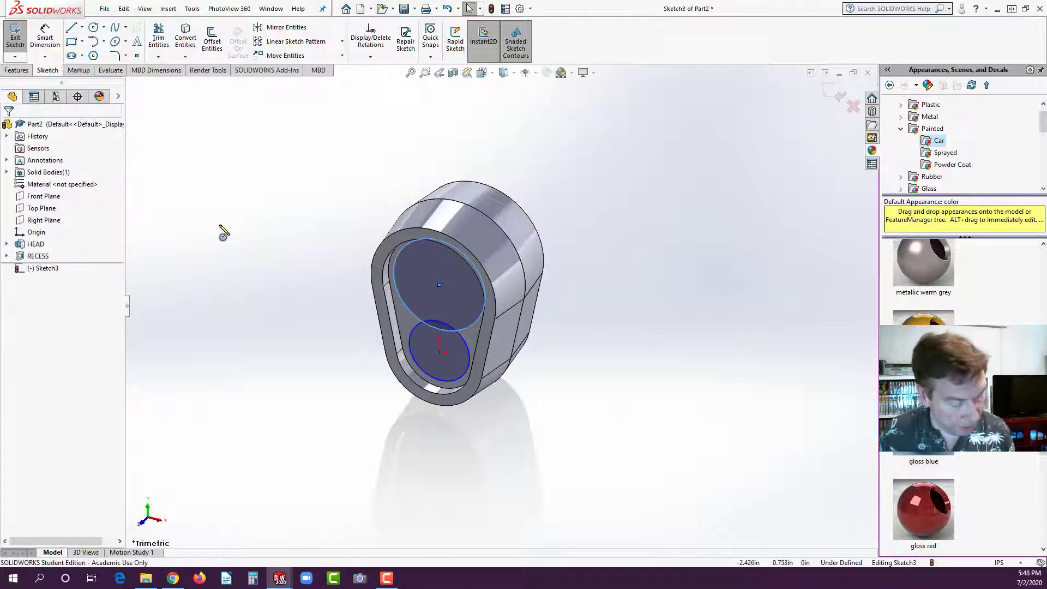
Power trim the part of the lower circle that lies inside the upper circle.
{"action": "key", "text": "f"}
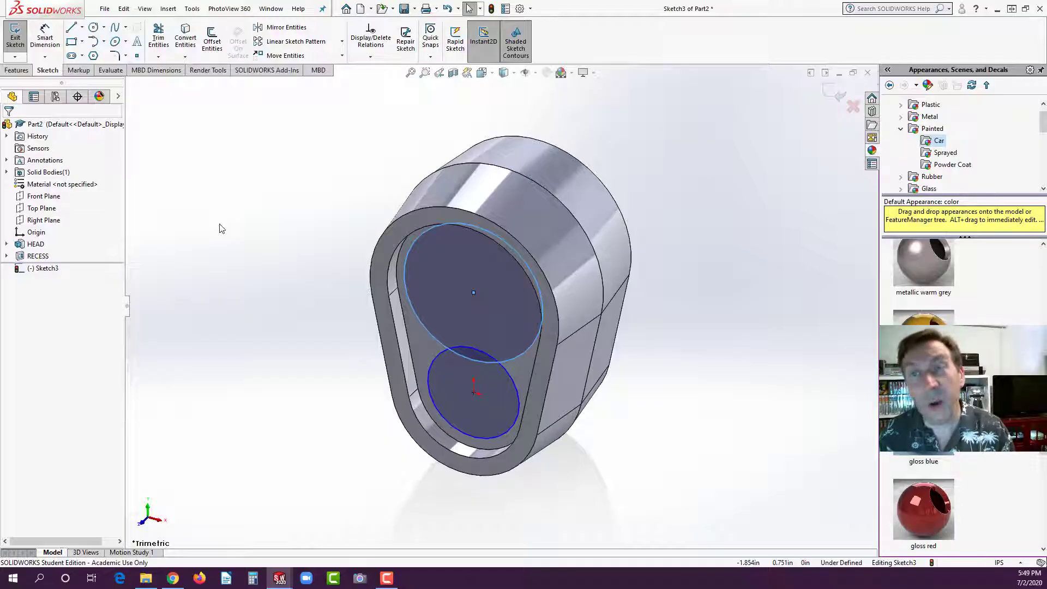
{"action": "left_click", "coordinate": [158, 57]}
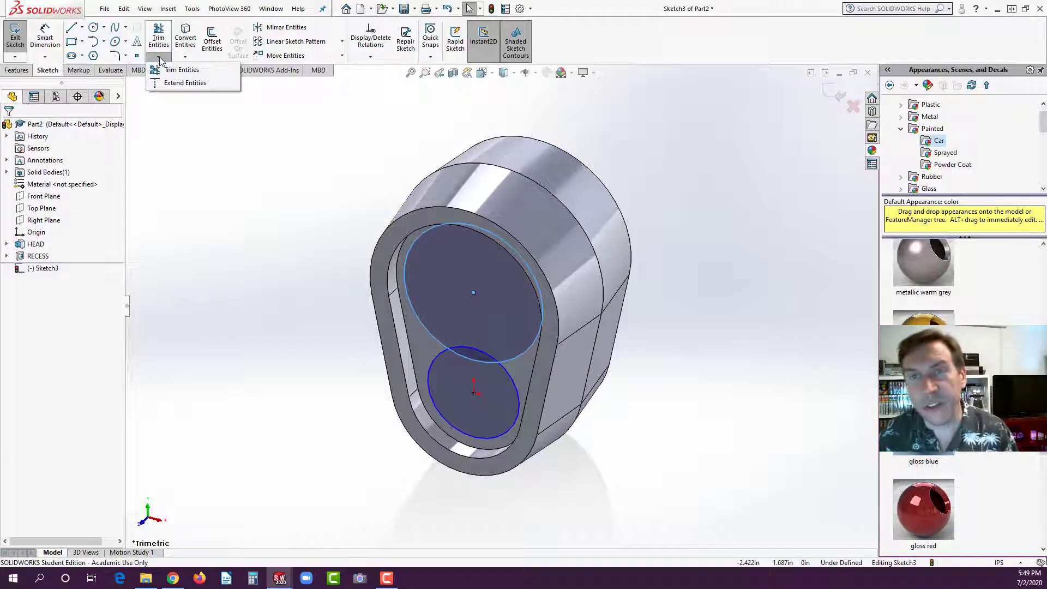
{"action": "left_click", "coordinate": [167, 70]}
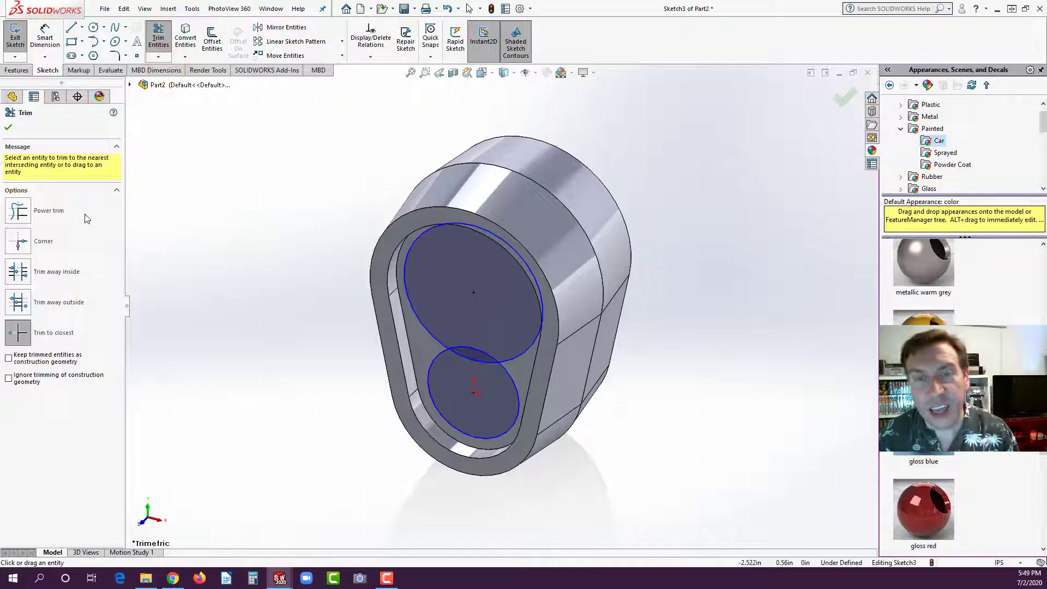
{"action": "left_click", "coordinate": [22, 213]}
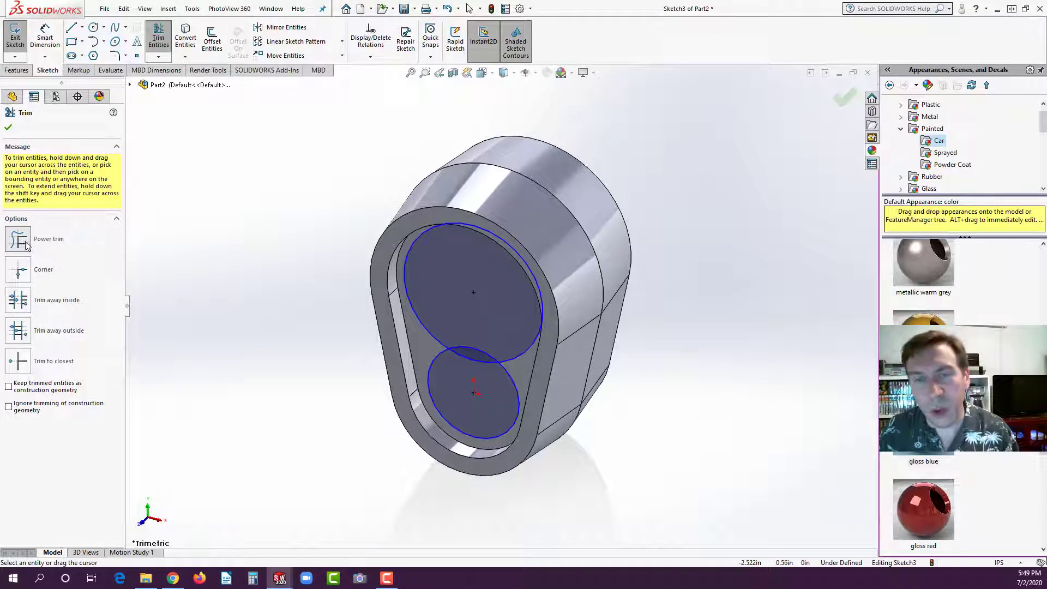
{"action": "left_click", "coordinate": [482, 336]}
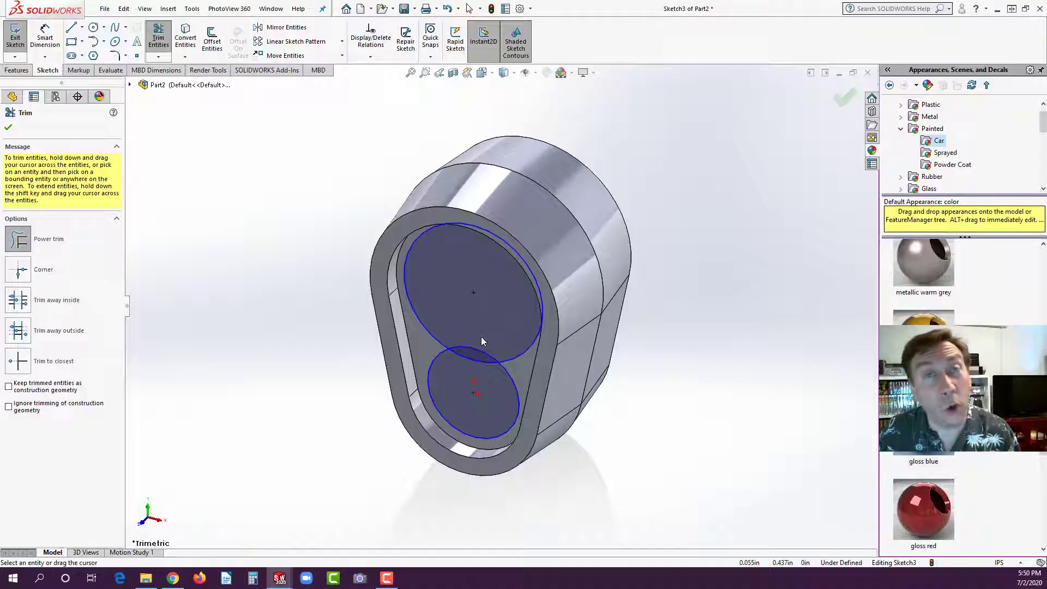
{"action": "left_click_drag", "start_coordinate": [481, 336], "coordinate": [474, 352]}
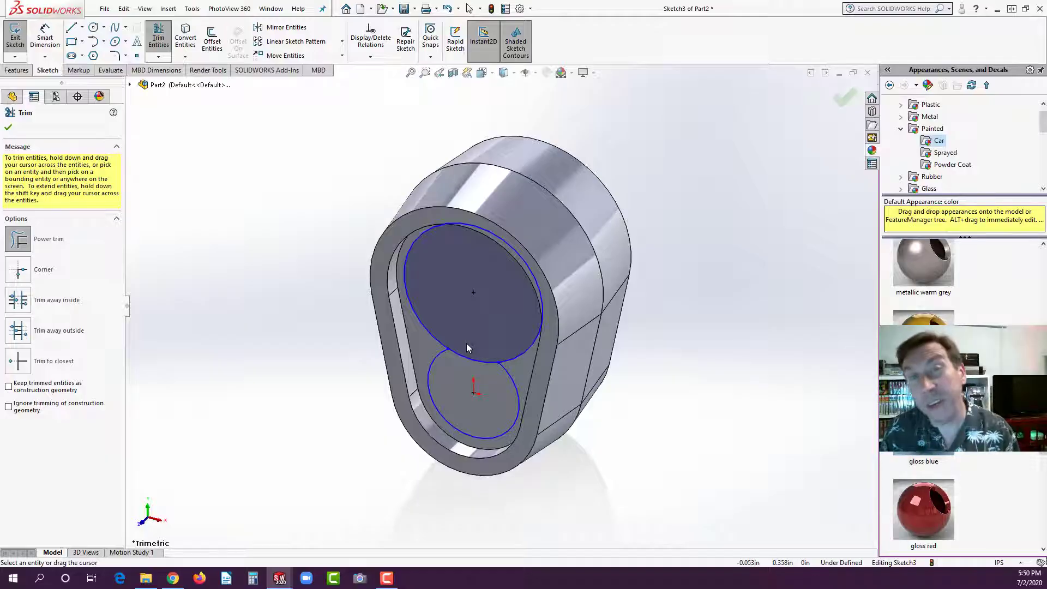
Trim away the upper circle's arc inside the lower circle with Trim to closest, leaving one closed outline.
{"action": "left_click", "coordinate": [24, 365]}
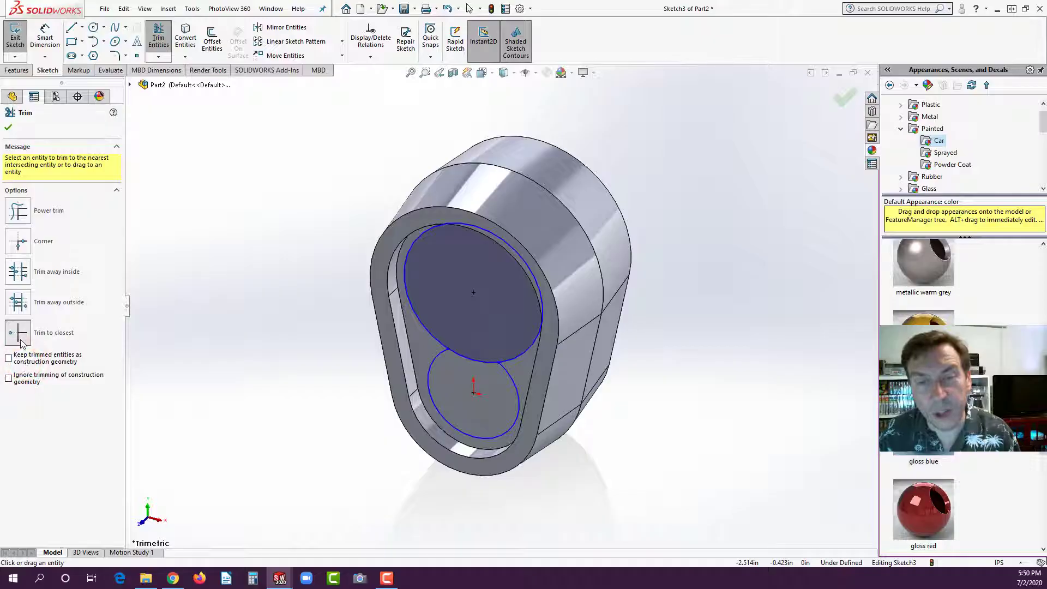
{"action": "left_click", "coordinate": [472, 360]}
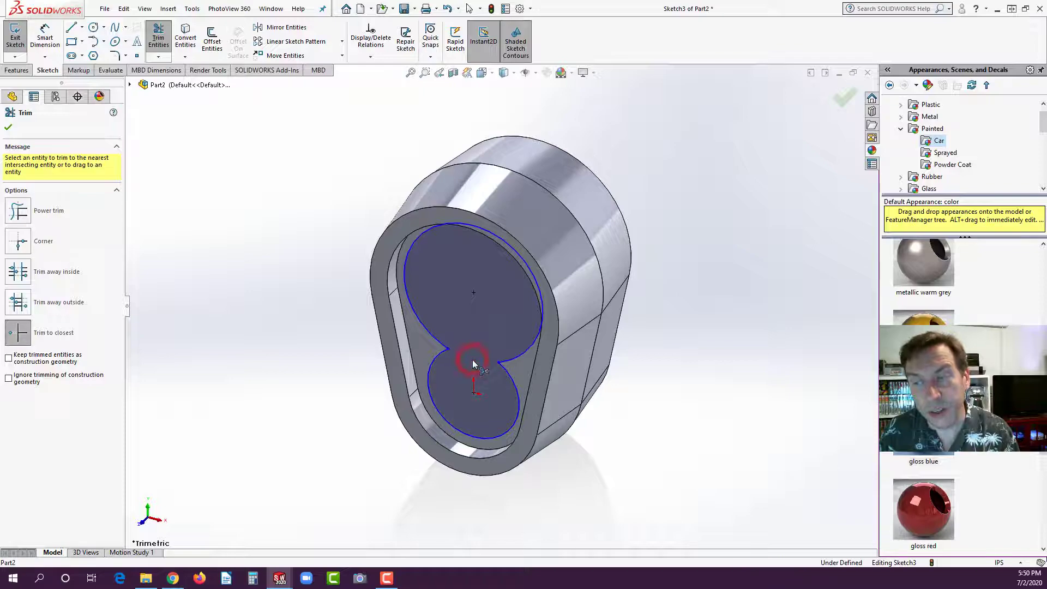
{"action": "left_click", "coordinate": [472, 359]}
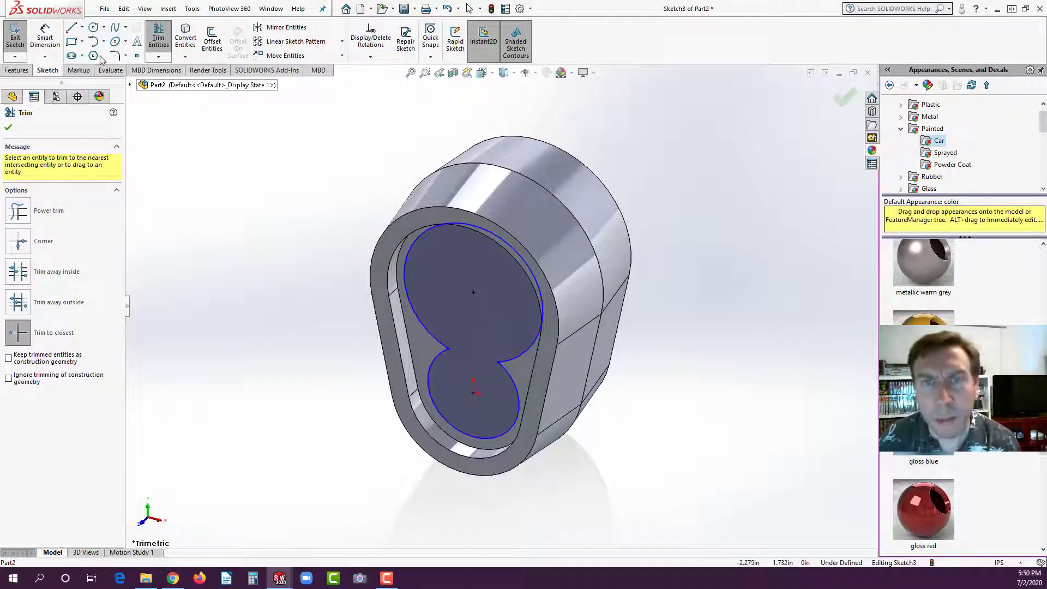
Dimension the lower arc with a 0.35 in radius and display that dimension as a diameter.
{"action": "left_click", "coordinate": [48, 42]}
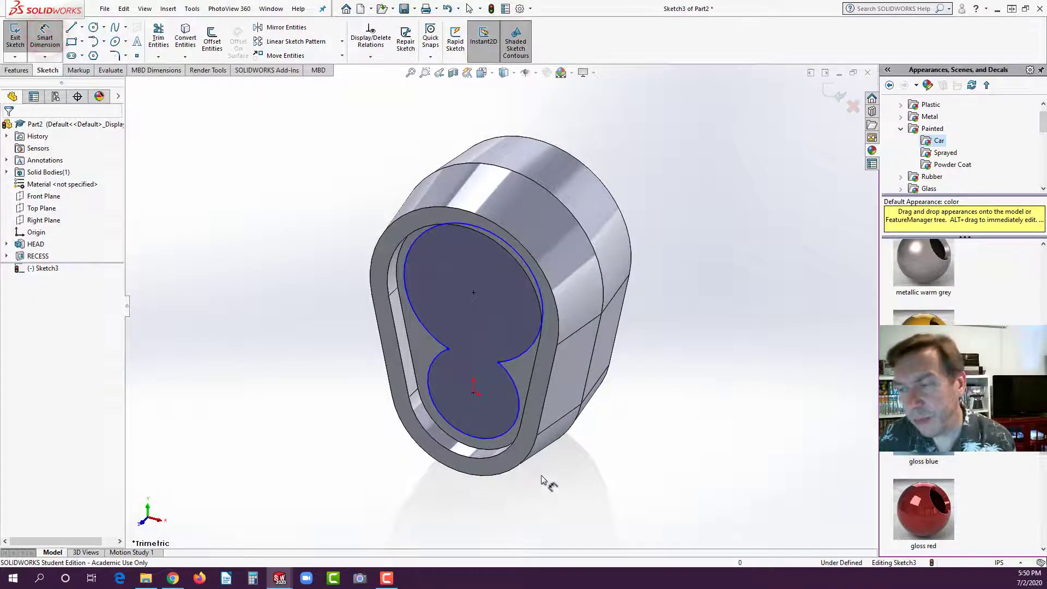
{"action": "left_click", "coordinate": [503, 439]}
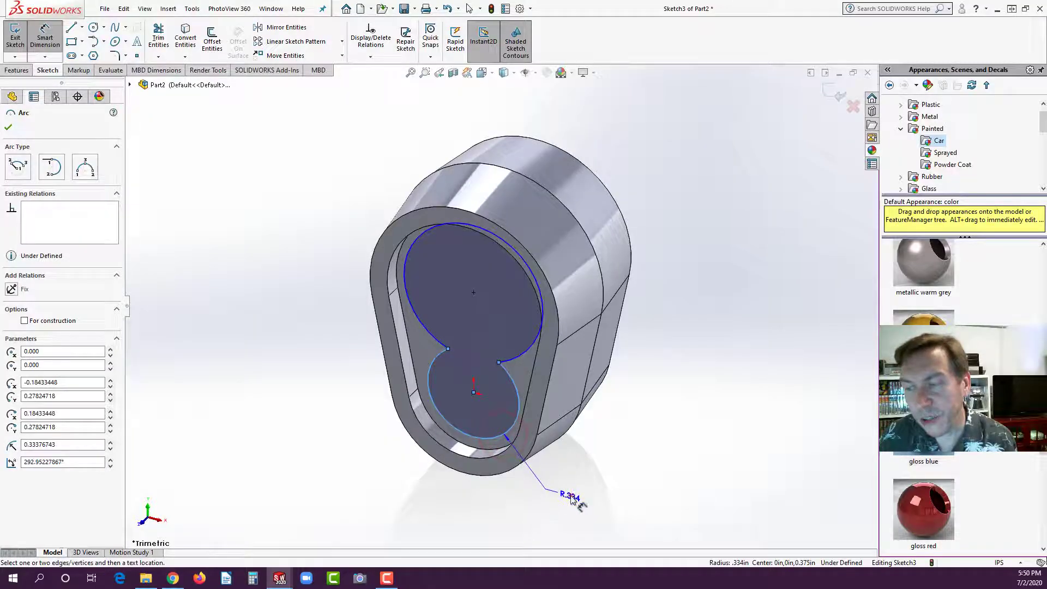
{"action": "left_click", "coordinate": [570, 497]}
{"action": "type", "text": ".35"}
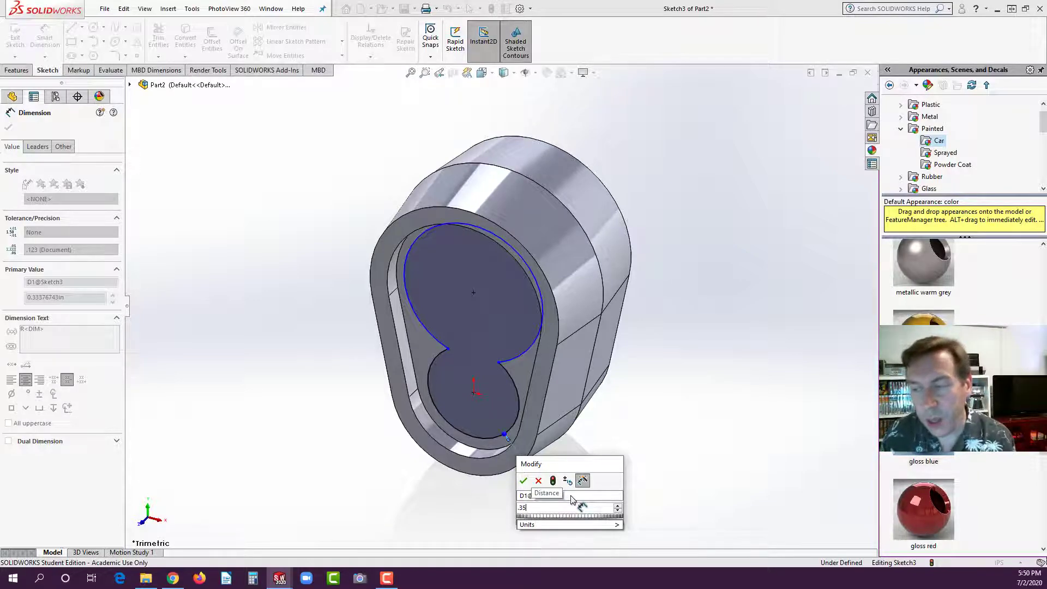
{"action": "key", "text": "Return"}
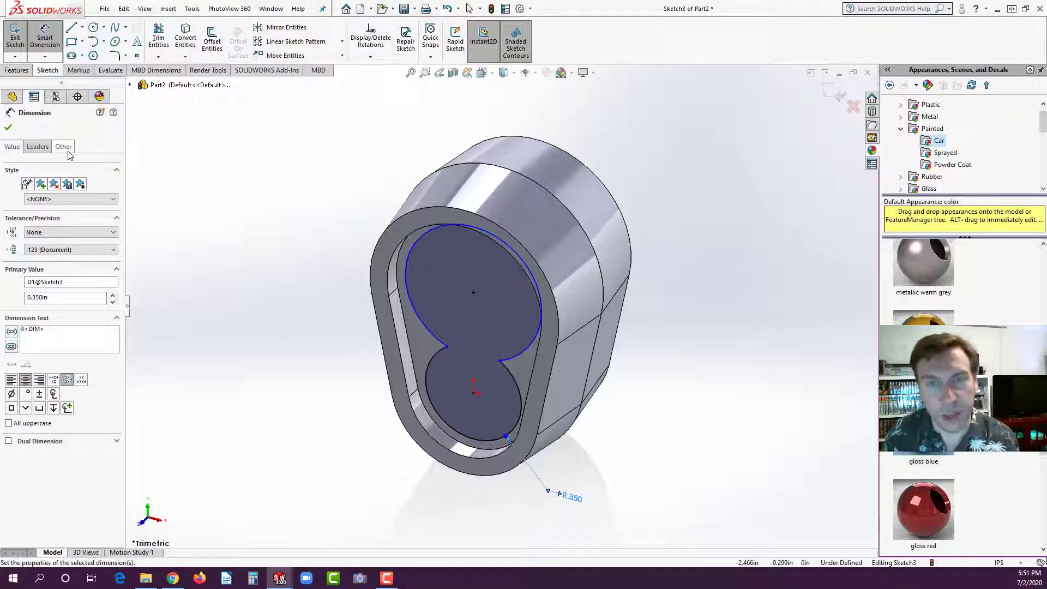
{"action": "left_click", "coordinate": [38, 147]}
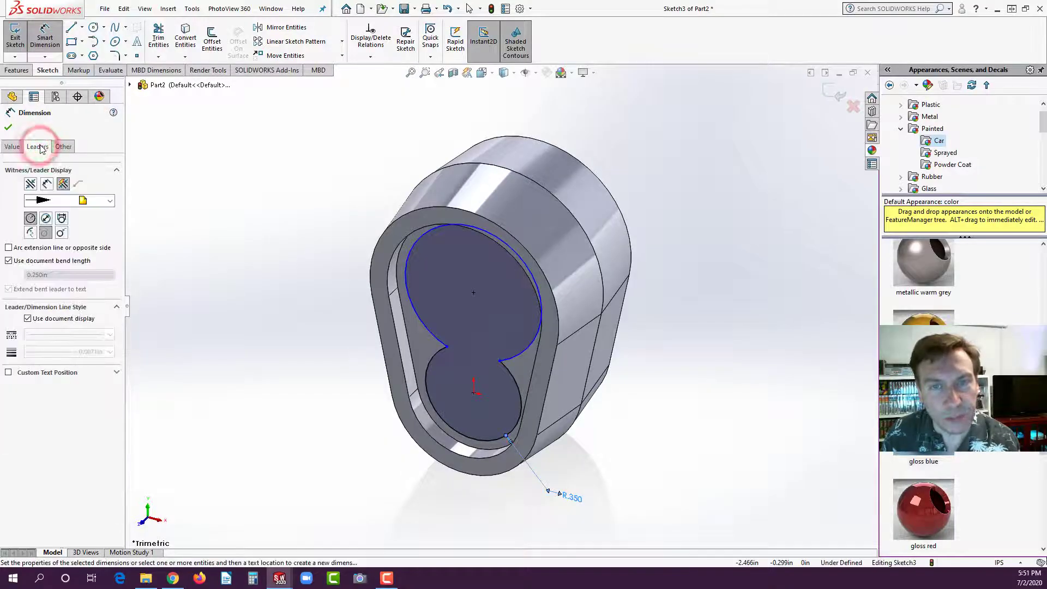
{"action": "left_click", "coordinate": [47, 219]}
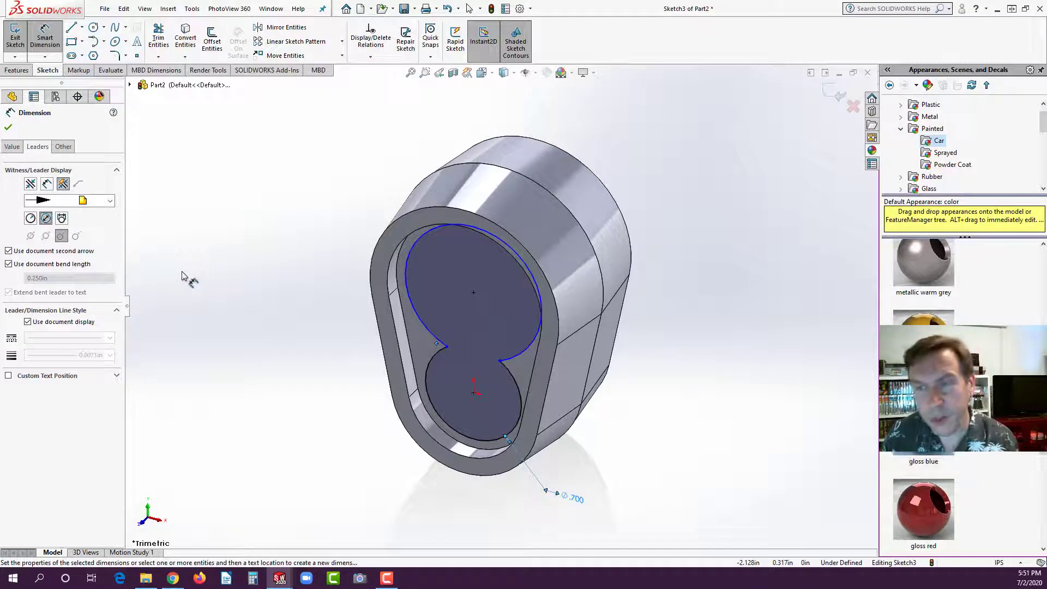
Dimension the upper arc of the recess-floor profile with a 0.5 in radius, checking the value against the PDF manual's trim step.
{"action": "left_click", "coordinate": [538, 334]}
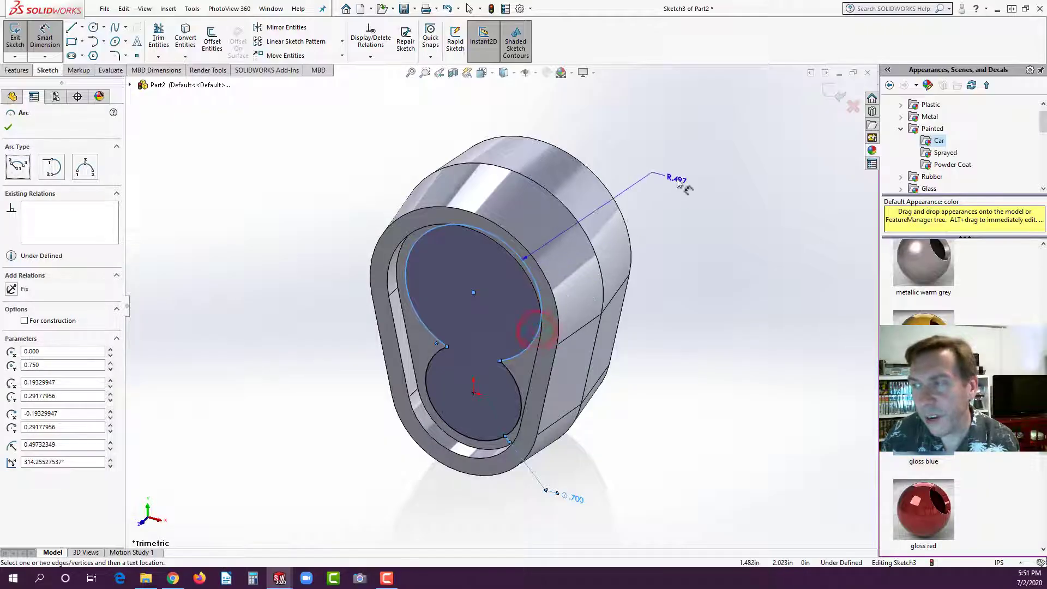
{"action": "left_click", "coordinate": [671, 177]}
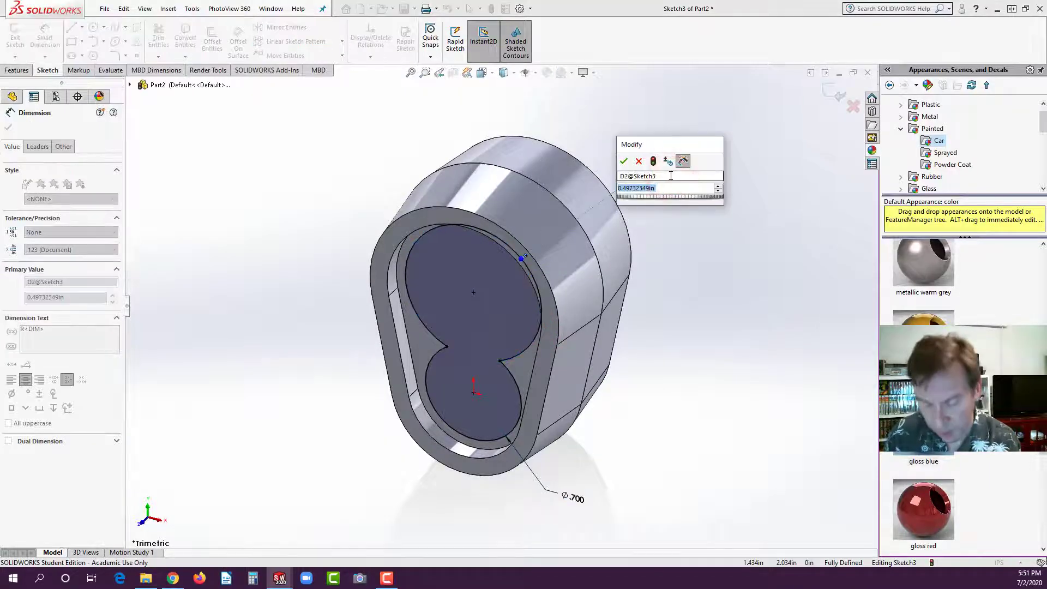
{"action": "key", "text": "BackSpace"}
{"action": "type", "text": ".5"}
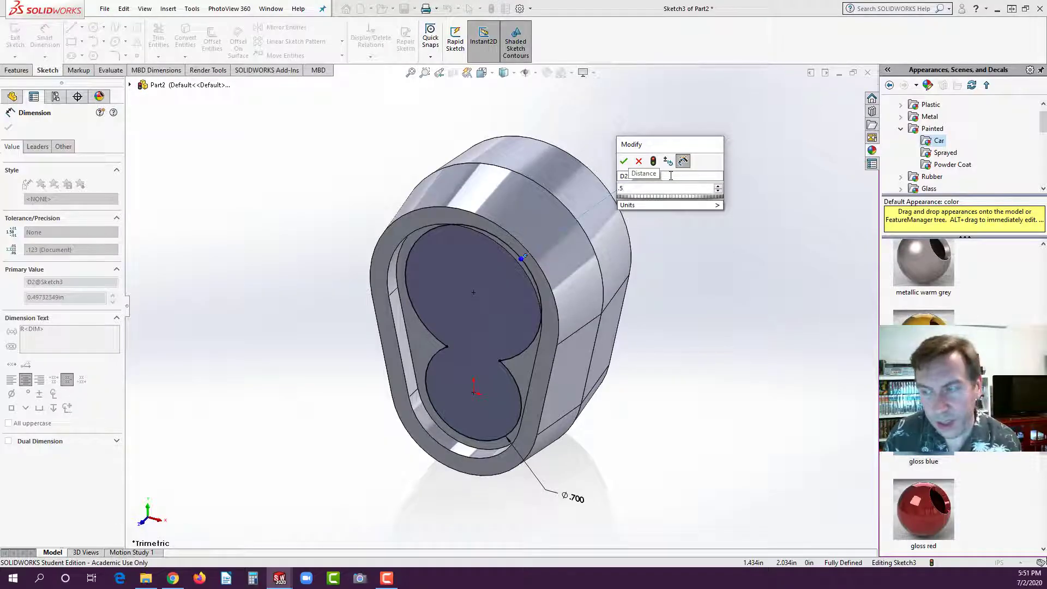
{"action": "left_click", "coordinate": [619, 188]}
{"action": "left_click", "coordinate": [621, 188]}
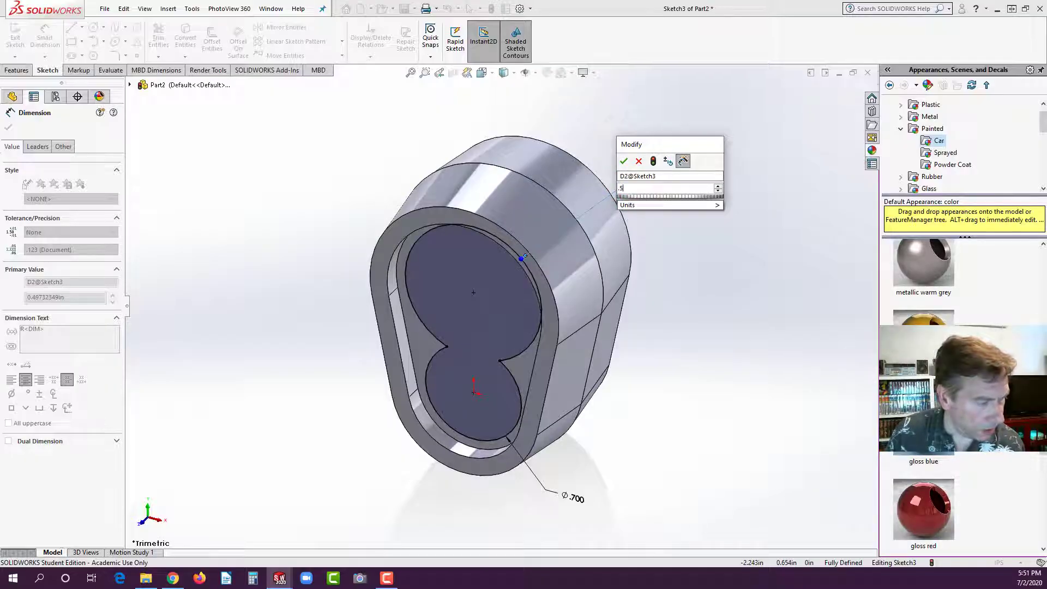
{"action": "key", "text": "alt+Tab"}
{"action": "scroll", "coordinate": [442, 352], "scroll_direction": "down", "scroll_amount": 18}
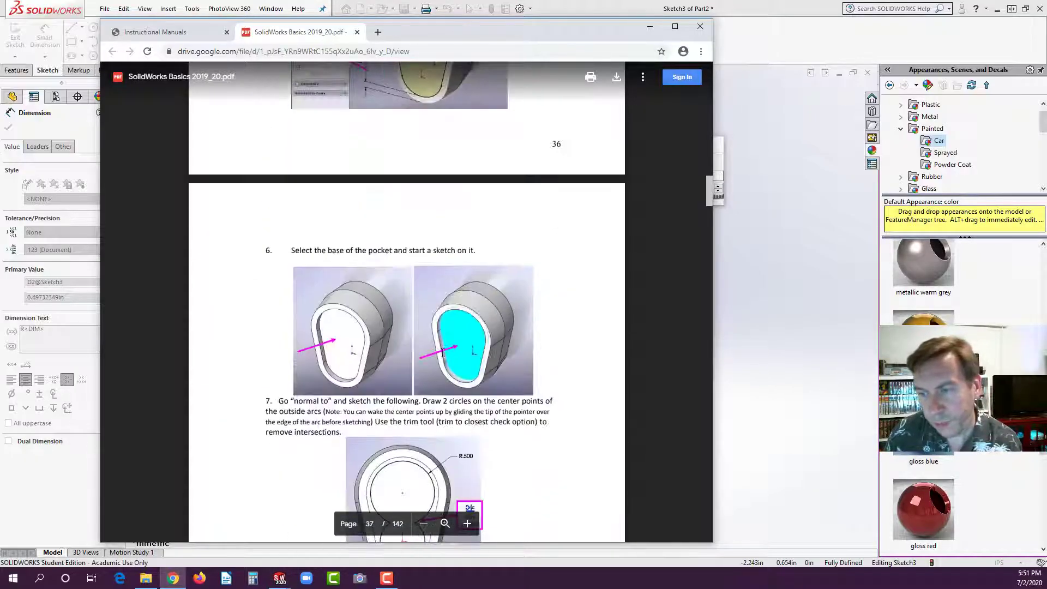
{"action": "scroll", "coordinate": [442, 353], "scroll_direction": "down", "scroll_amount": 6}
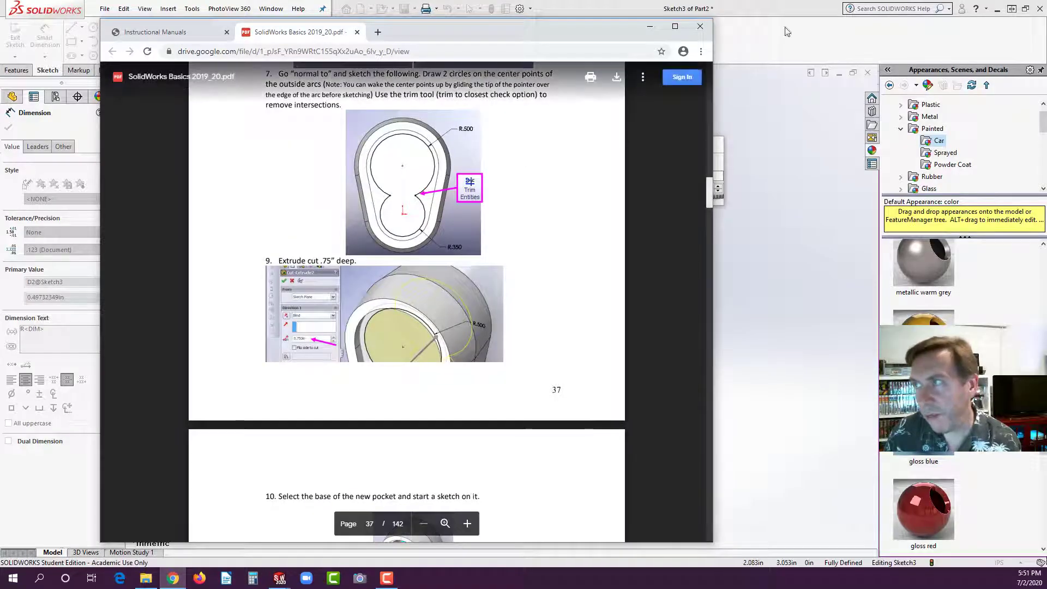
{"action": "left_click", "coordinate": [762, 16]}
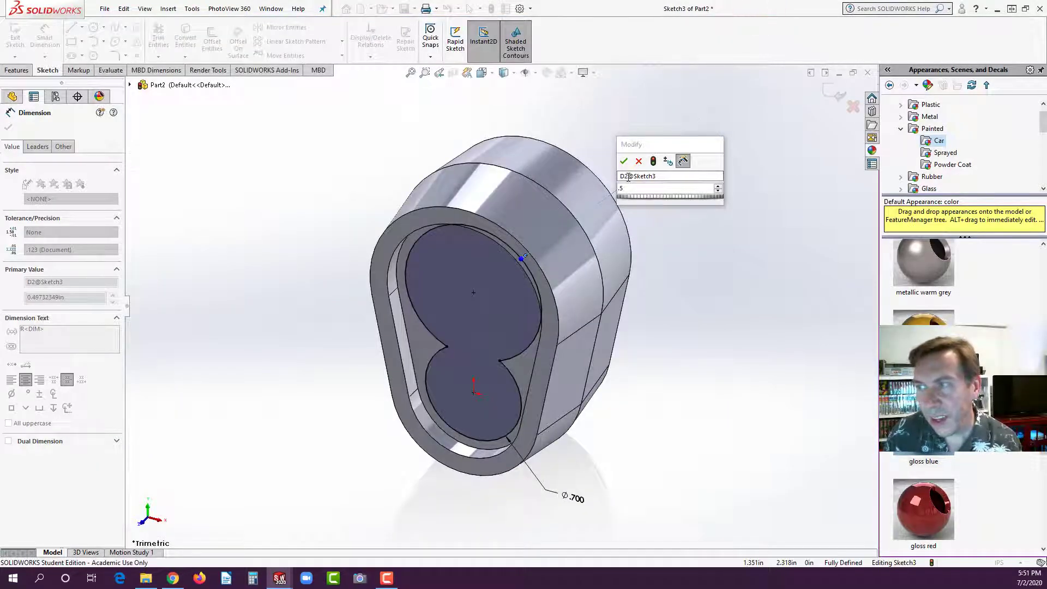
{"action": "left_click", "coordinate": [623, 161]}
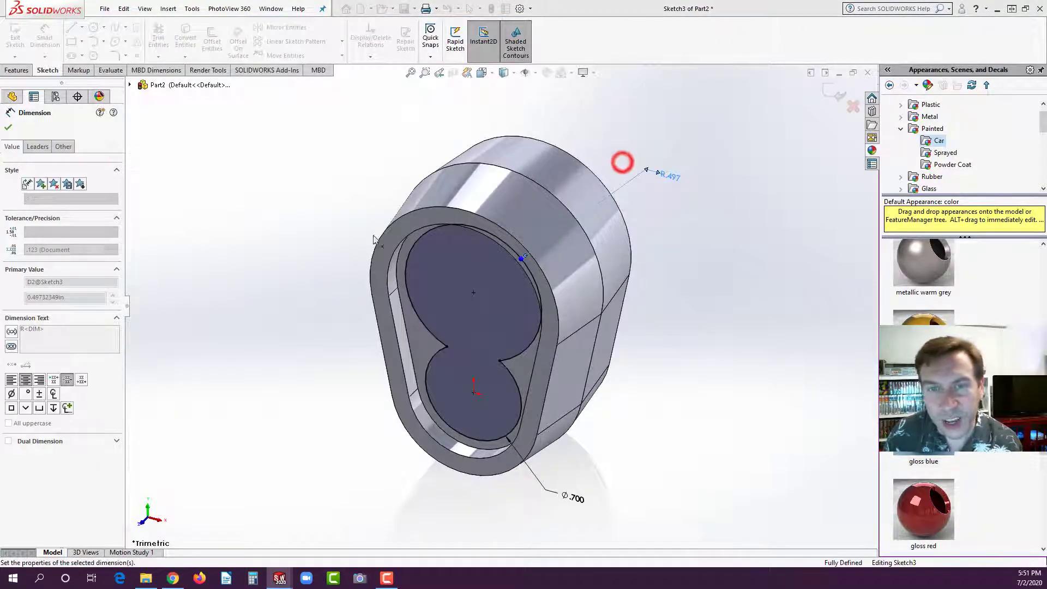
Display the upper arc's radius dimension as a diameter and finish dimensioning.
{"action": "left_click", "coordinate": [35, 148]}
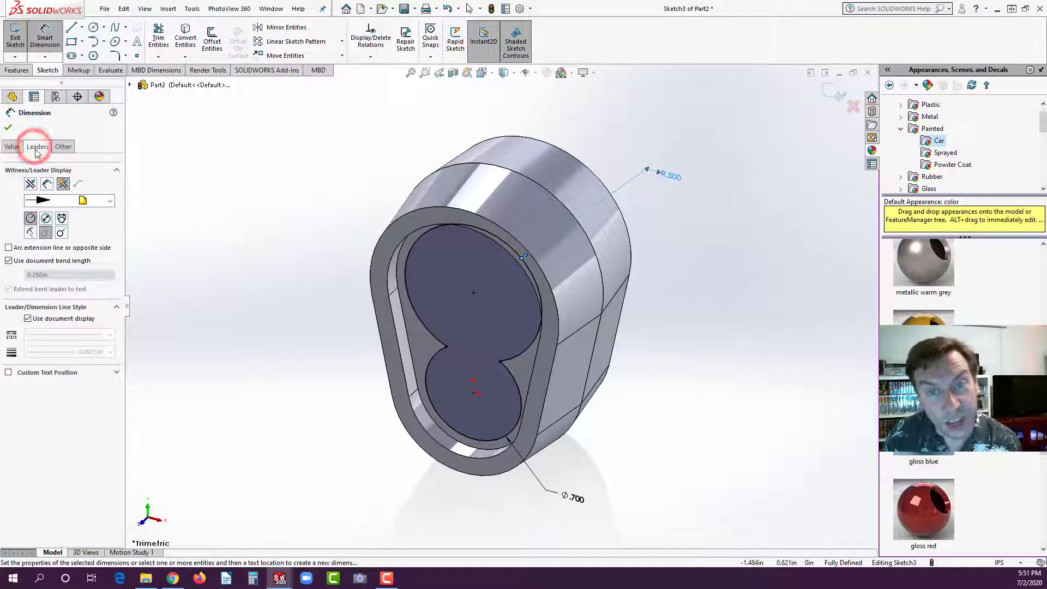
{"action": "left_click", "coordinate": [46, 219]}
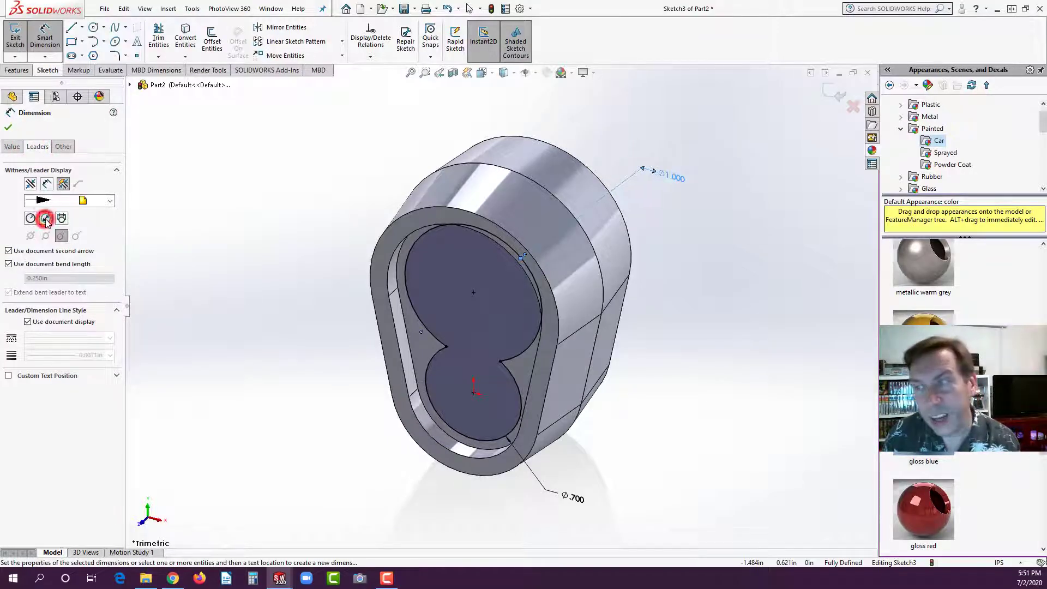
{"action": "left_click", "coordinate": [8, 127]}
{"action": "left_click", "coordinate": [146, 221]}
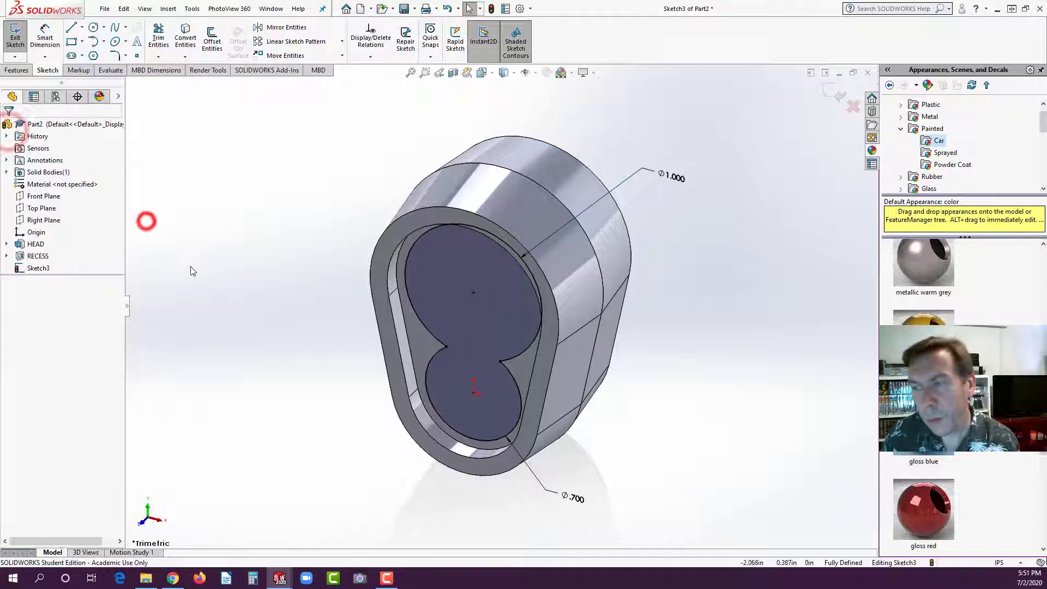
Cut-extrude the two-arc profile to a blind depth of 0.75 in.
{"action": "left_click", "coordinate": [16, 71]}
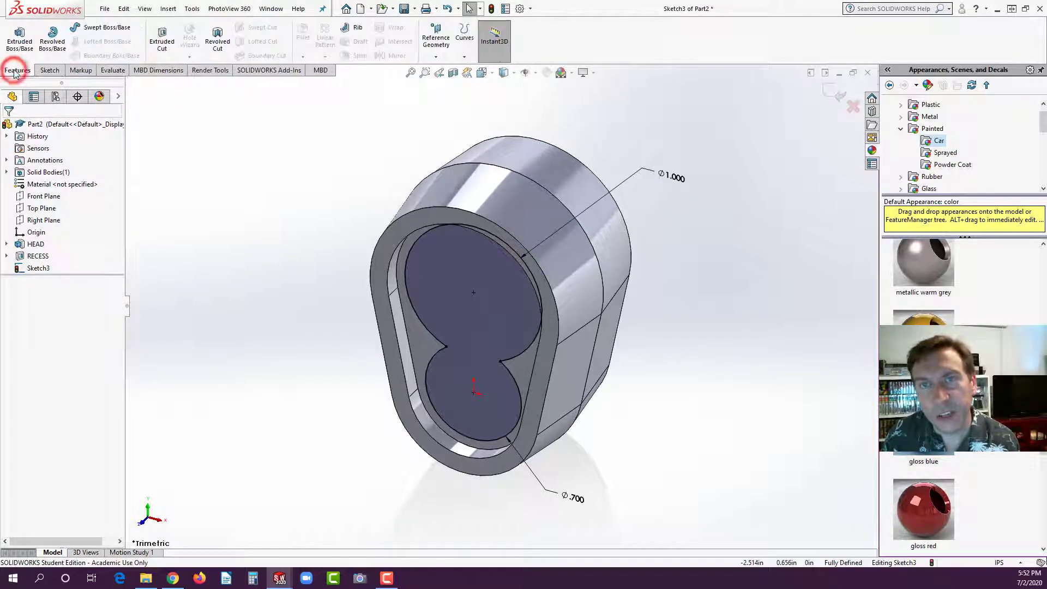
{"action": "left_click", "coordinate": [161, 39]}
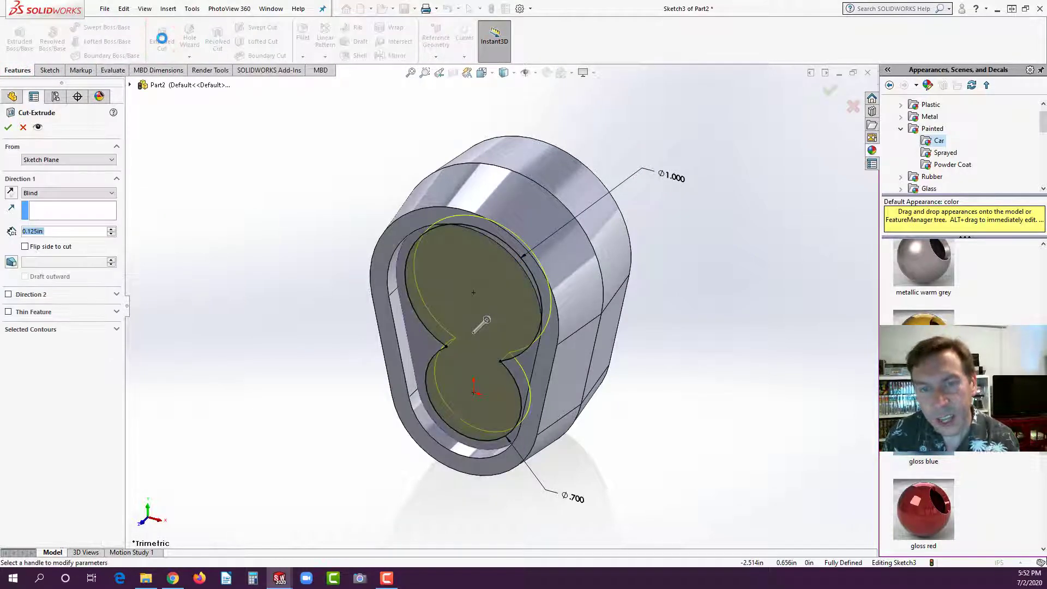
{"action": "type", "text": ".75"}
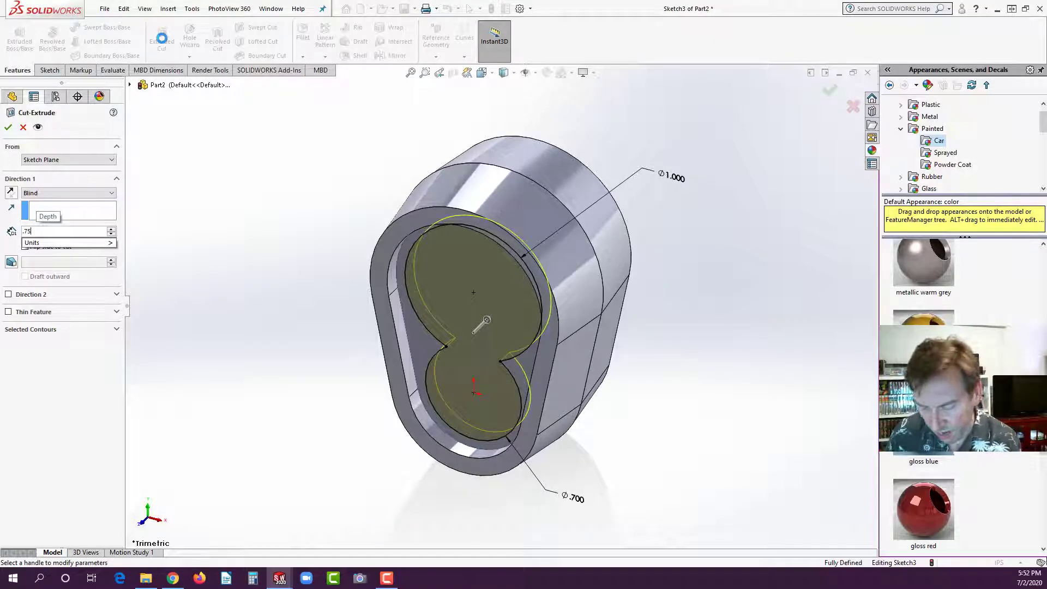
{"action": "key", "text": "Return"}
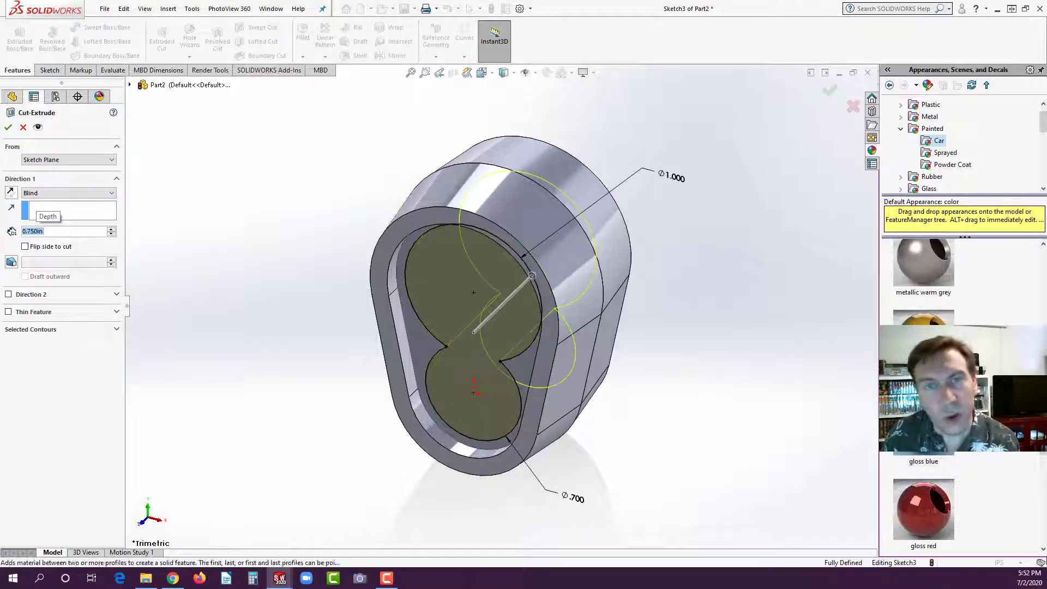
{"action": "left_click", "coordinate": [8, 127]}
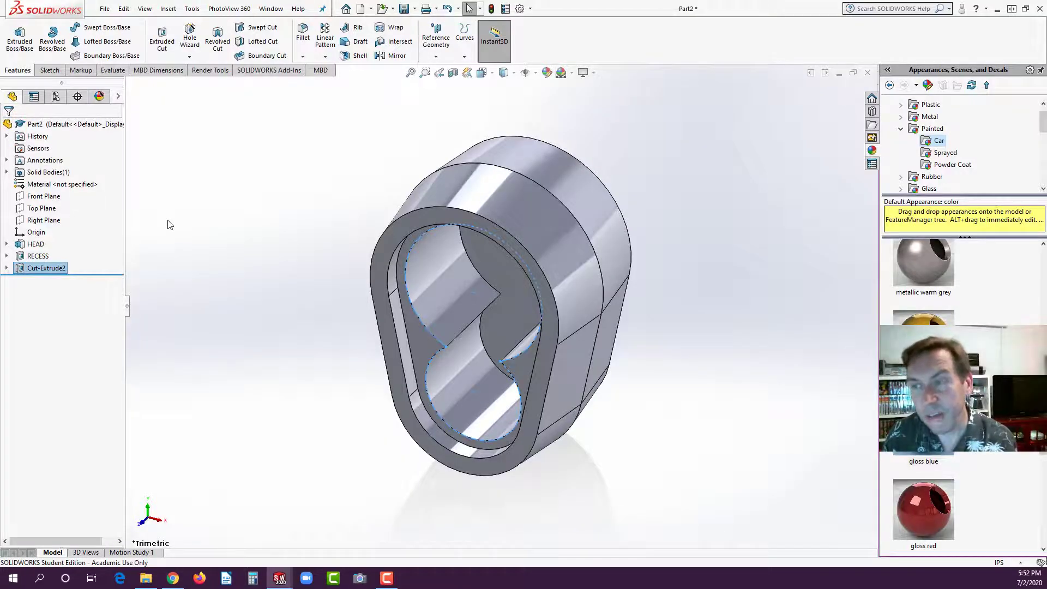
{"action": "left_click", "coordinate": [324, 313]}
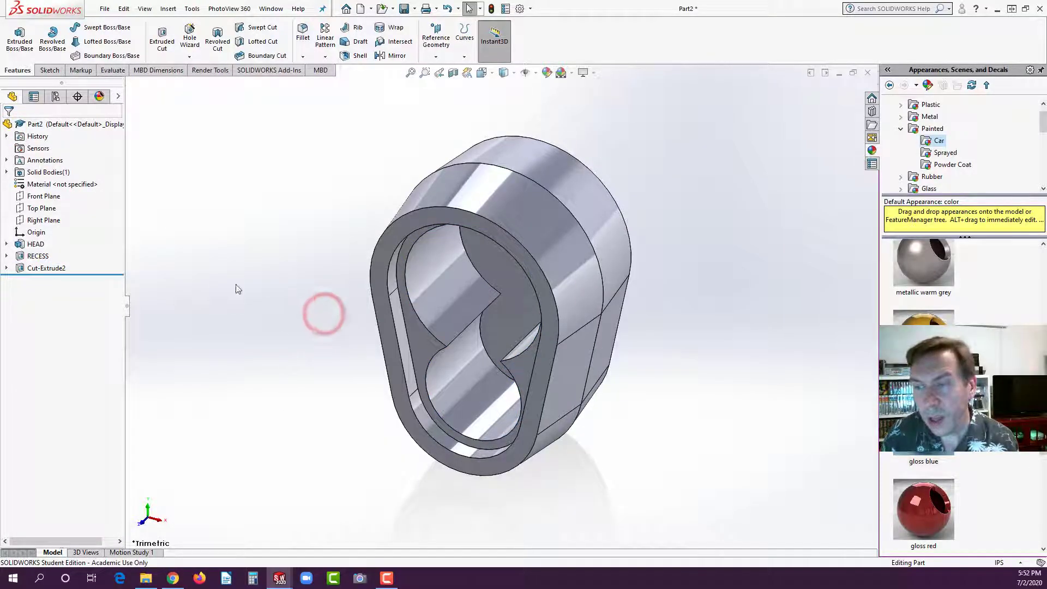
Start a sketch on the floor of the new pocket and draw a circle of about 0.136 in radius centred at the origin.
{"action": "middle_click_drag", "start_coordinate": [342, 423], "coordinate": [362, 354]}
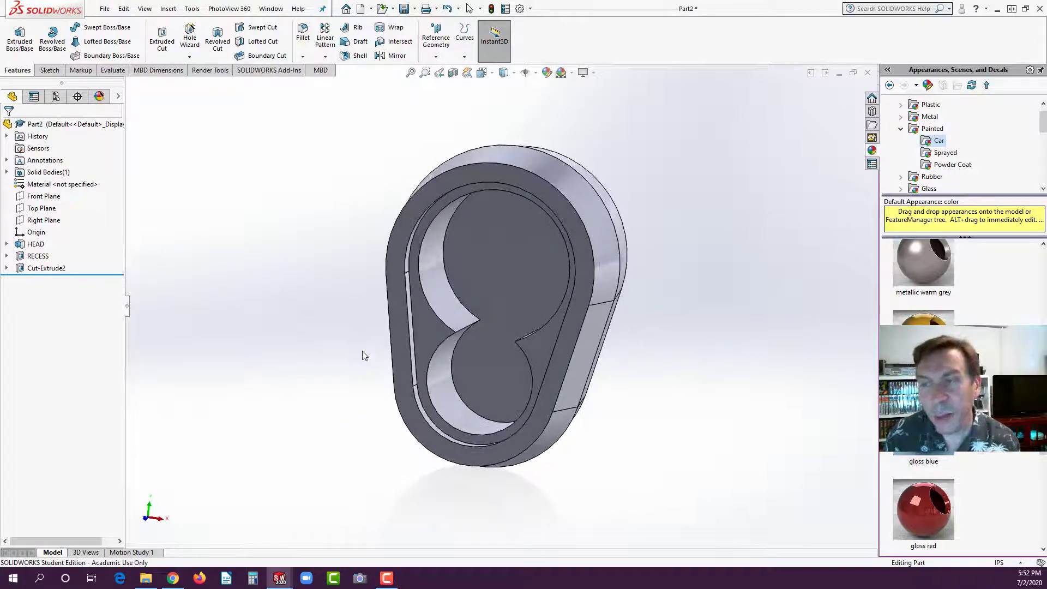
{"action": "left_click", "coordinate": [498, 366]}
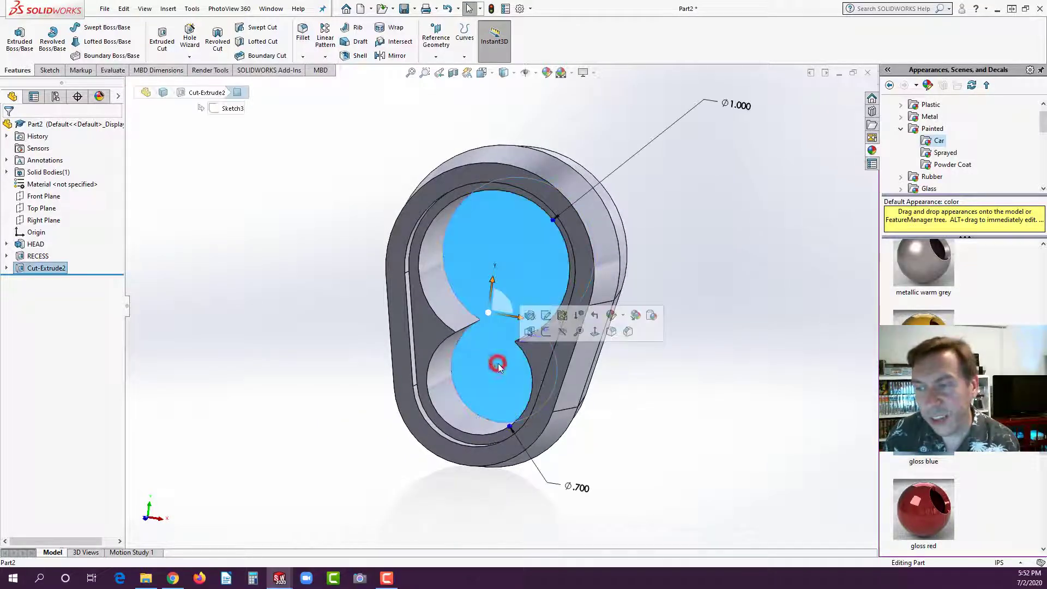
{"action": "left_click", "coordinate": [545, 332]}
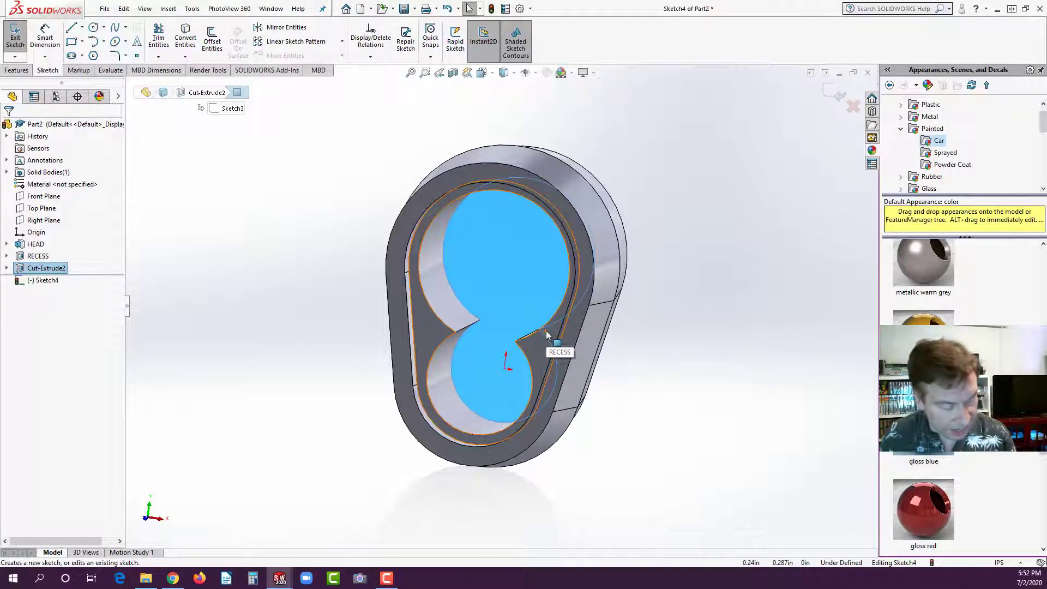
{"action": "key", "text": "space"}
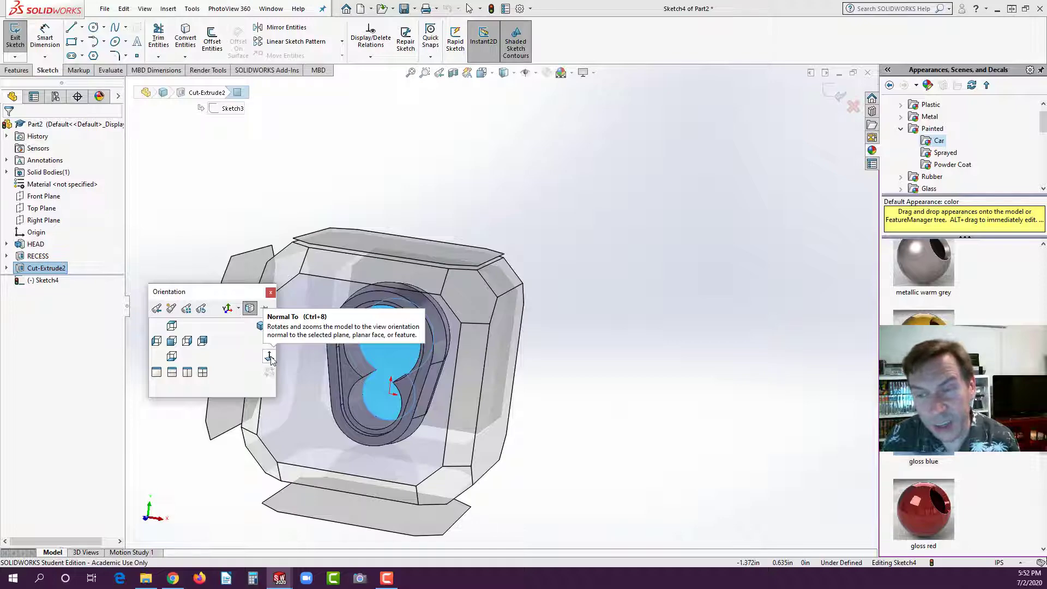
{"action": "left_click", "coordinate": [269, 357]}
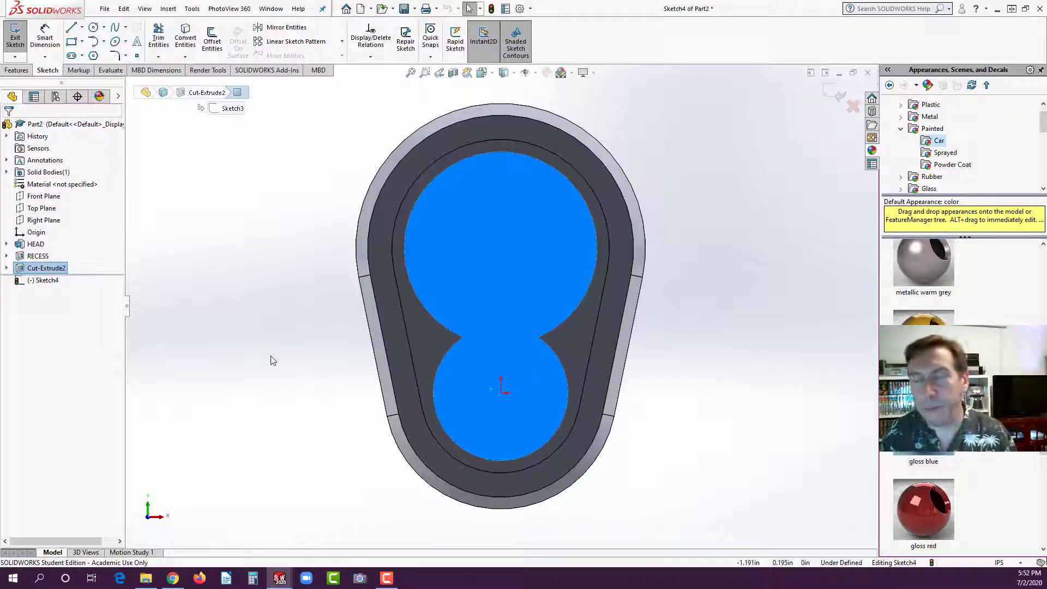
{"action": "left_click", "coordinate": [95, 29]}
{"action": "left_click", "coordinate": [501, 392]}
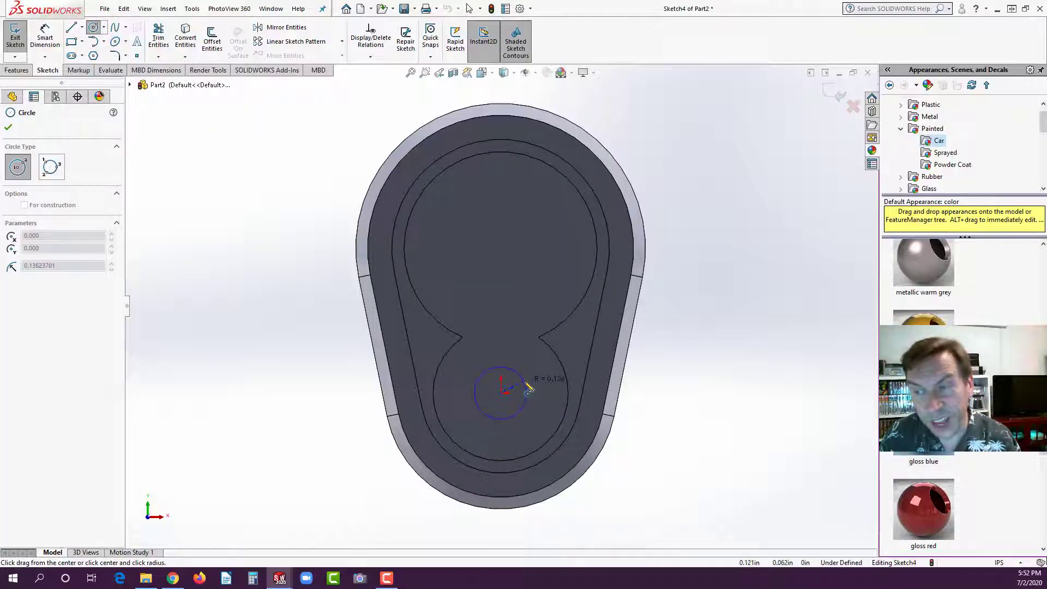
{"action": "left_click", "coordinate": [528, 385]}
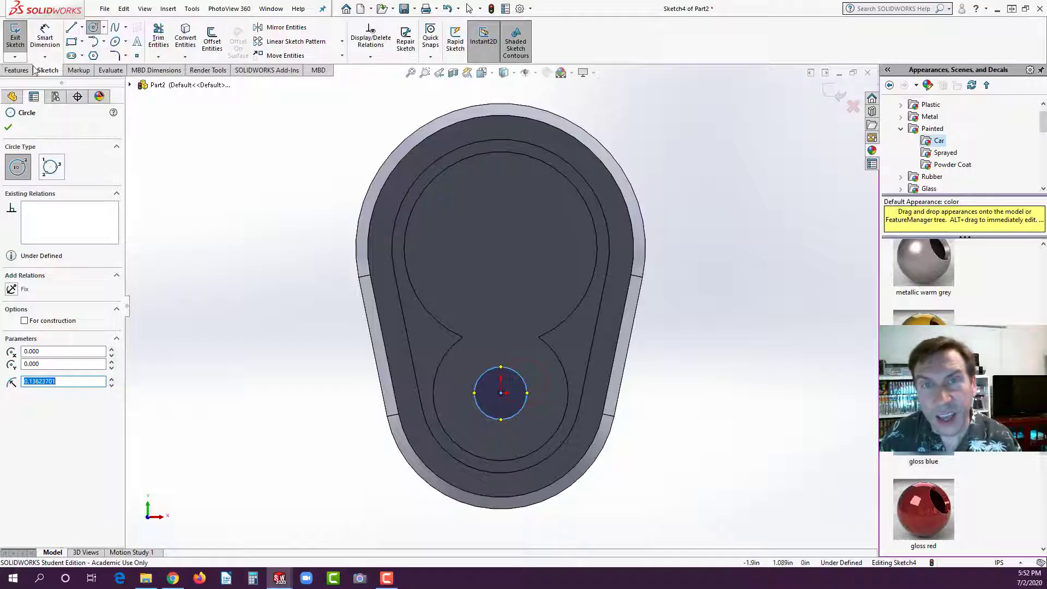
Dimension the circle at the origin with a 0.35 in diameter.
{"action": "left_click", "coordinate": [45, 47]}
{"action": "left_click", "coordinate": [485, 412]}
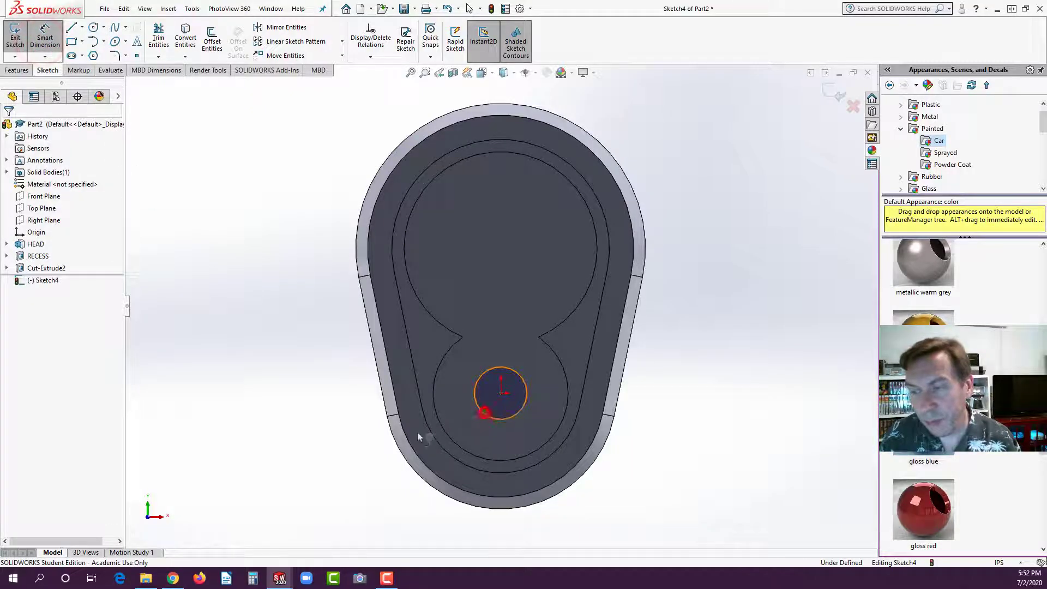
{"action": "left_click", "coordinate": [370, 465]}
{"action": "type", "text": ".35"}
{"action": "key", "text": "Return"}
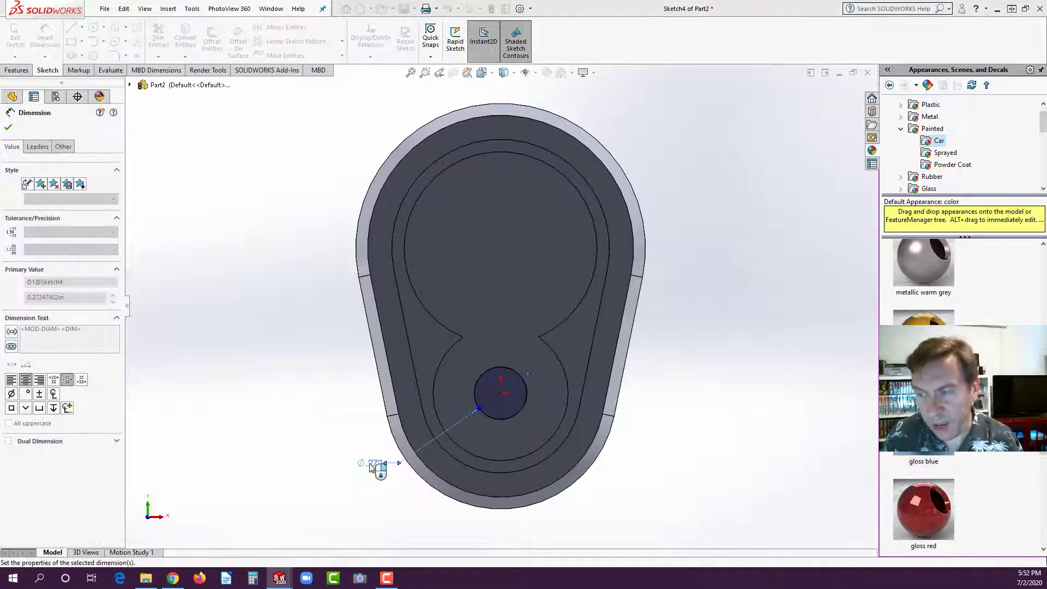
{"action": "left_click", "coordinate": [319, 330]}
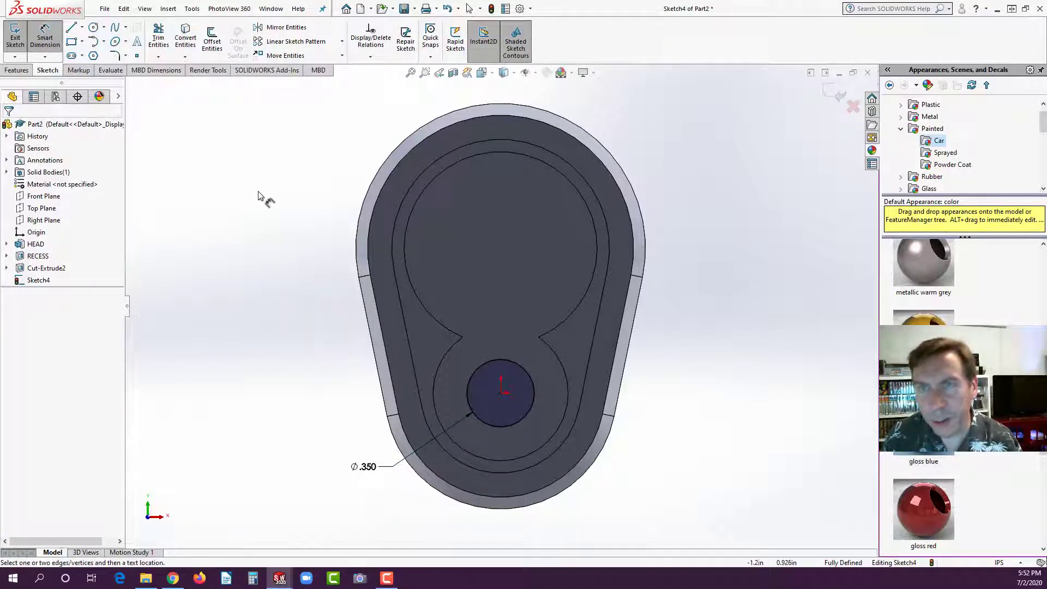
Sketch a second circle of about 0.25 in radius, centred on the pocket's upper arc centre 0.750 in above the origin.
{"action": "left_click", "coordinate": [93, 28]}
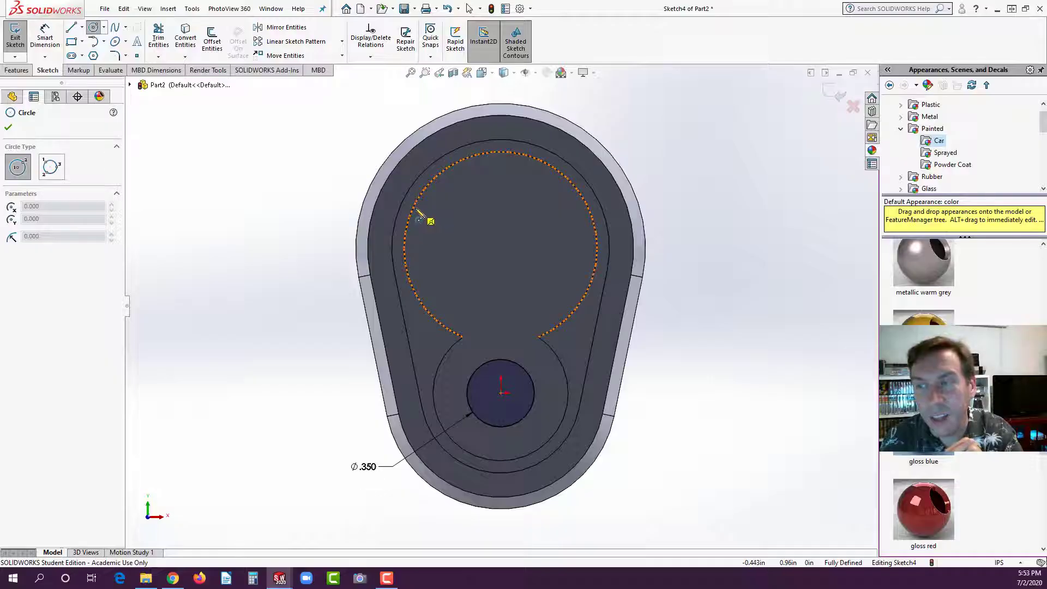
{"action": "mouse_move", "coordinate": [418, 197]}
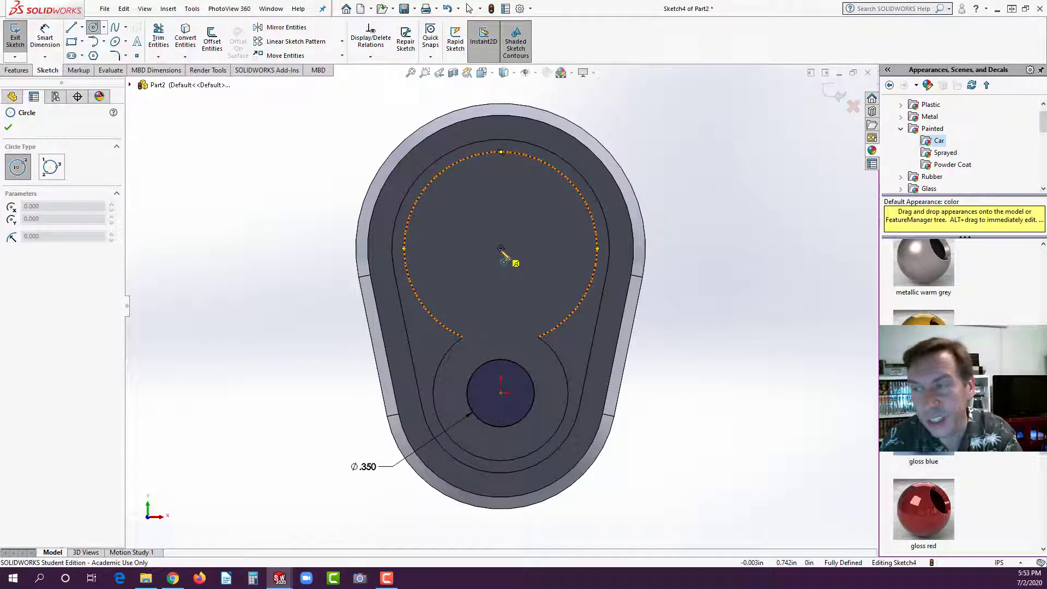
{"action": "left_click", "coordinate": [500, 248]}
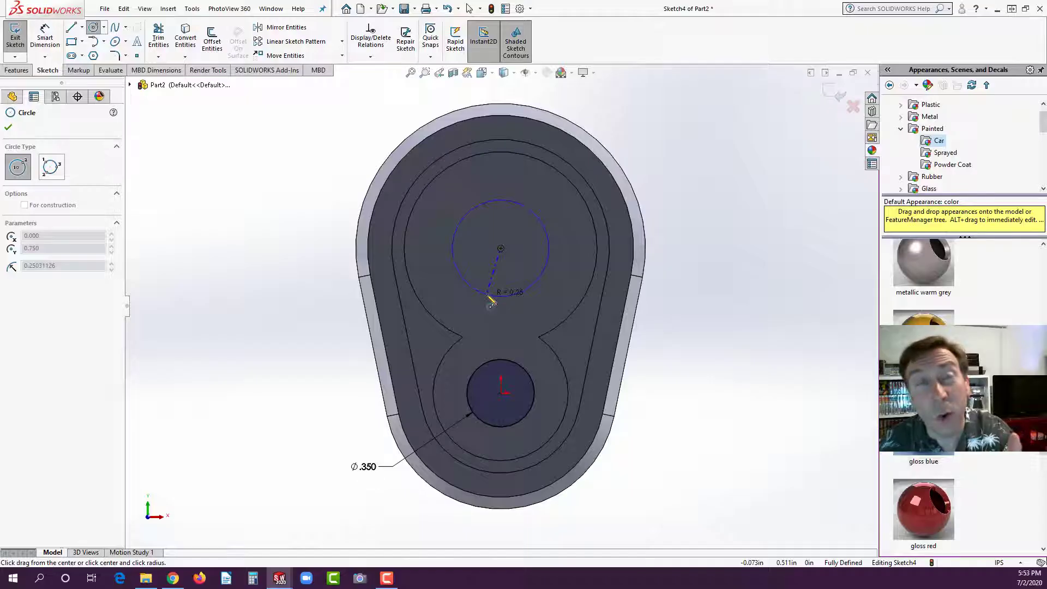
{"action": "left_click", "coordinate": [490, 298]}
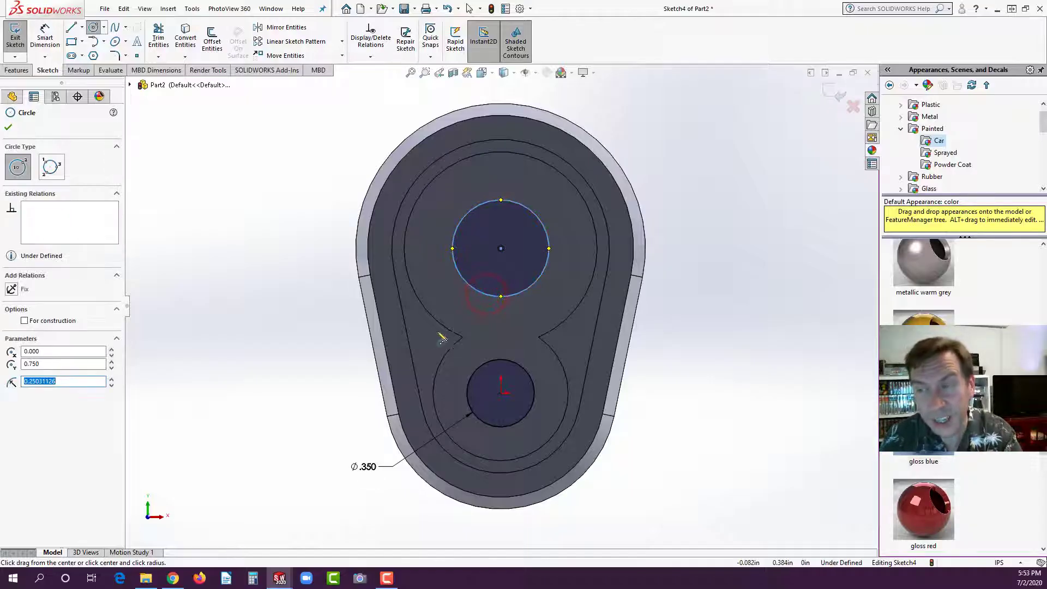
{"action": "key", "text": "Escape"}
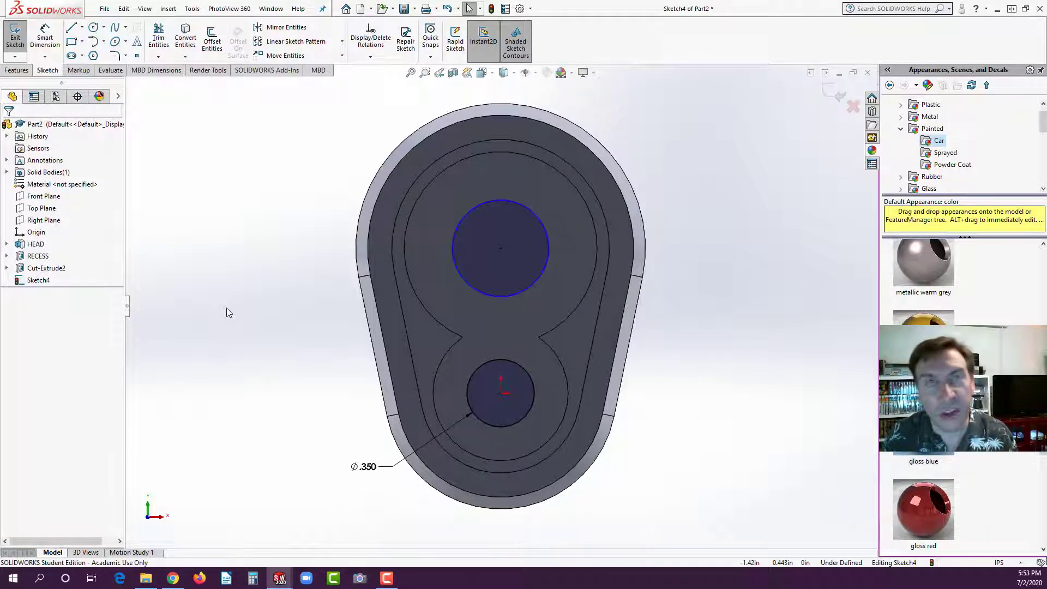
Add an Equal relation between the upper and lower circles on the pocket floor.
{"action": "left_click", "coordinate": [493, 362]}
{"action": "left_click", "coordinate": [496, 295], "text": "ctrl"}
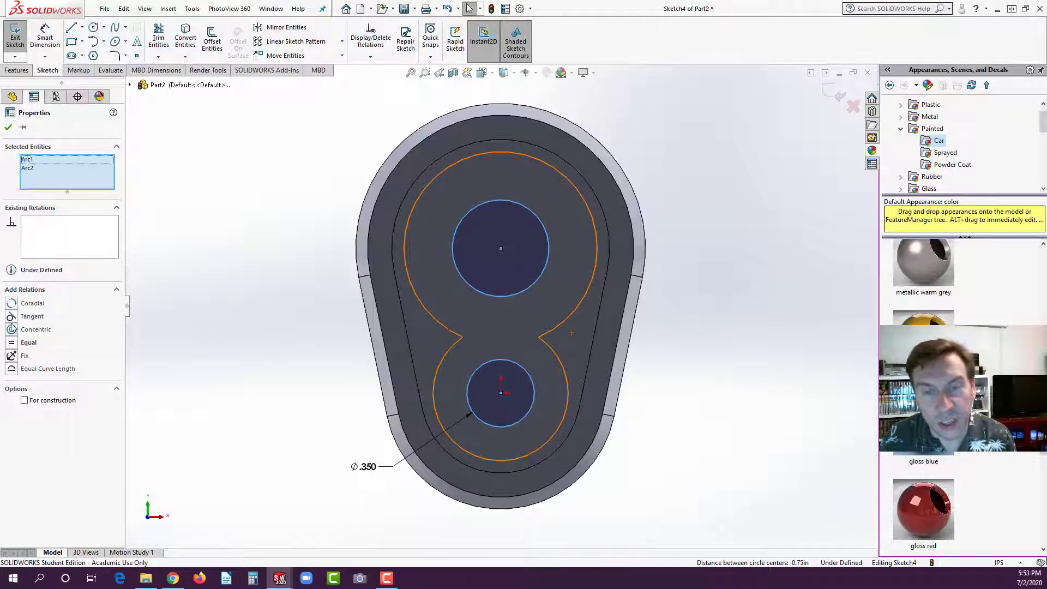
{"action": "left_click", "coordinate": [13, 345]}
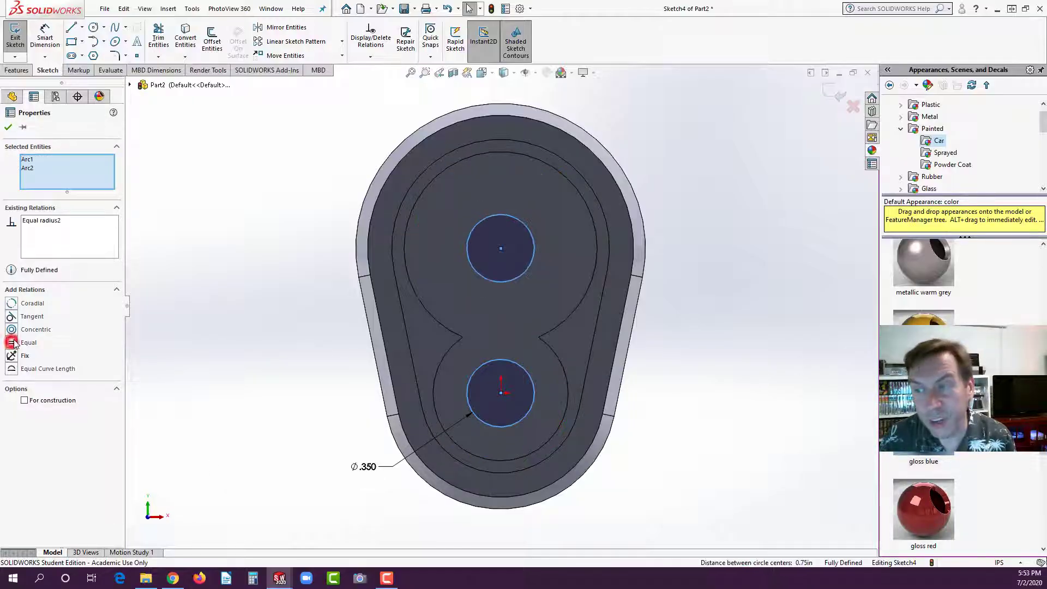
{"action": "left_click", "coordinate": [180, 332]}
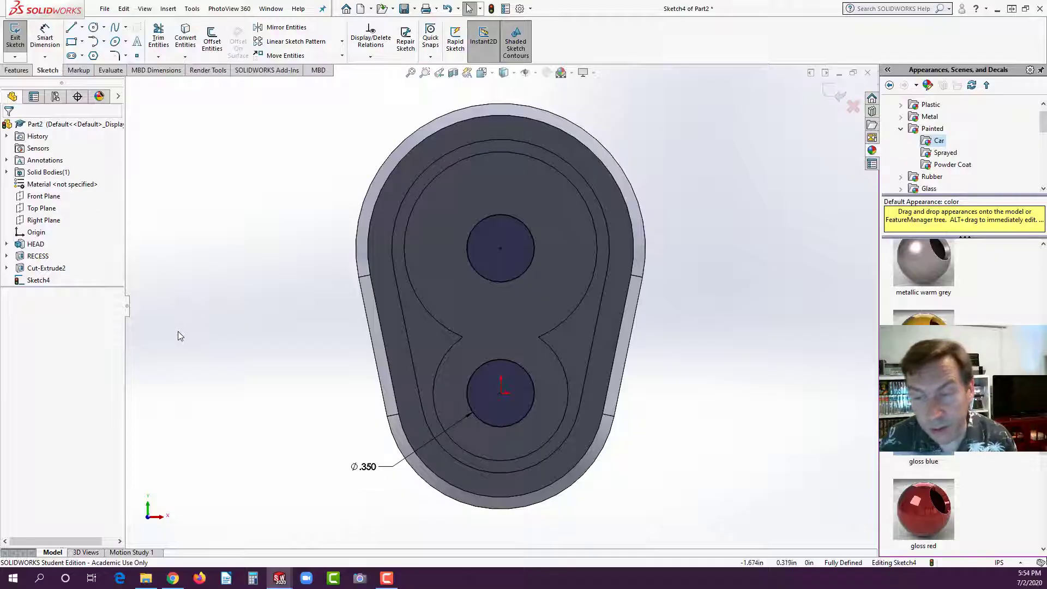
Add the text "2 PLCS." on a second line below the circle's 0.350 in diameter dimension.
{"action": "left_click", "coordinate": [388, 469]}
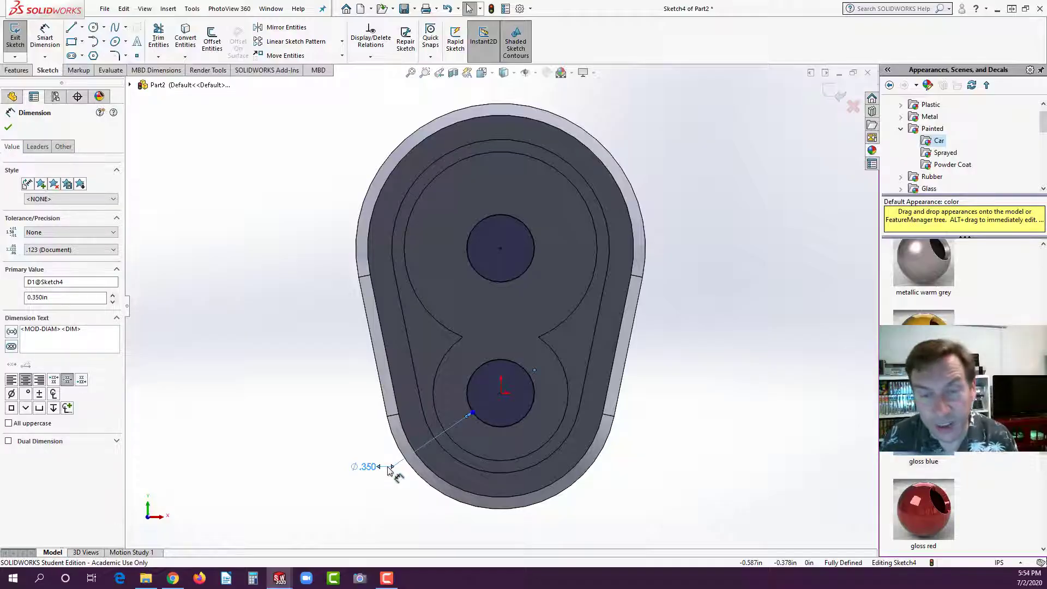
{"action": "left_click", "coordinate": [82, 329]}
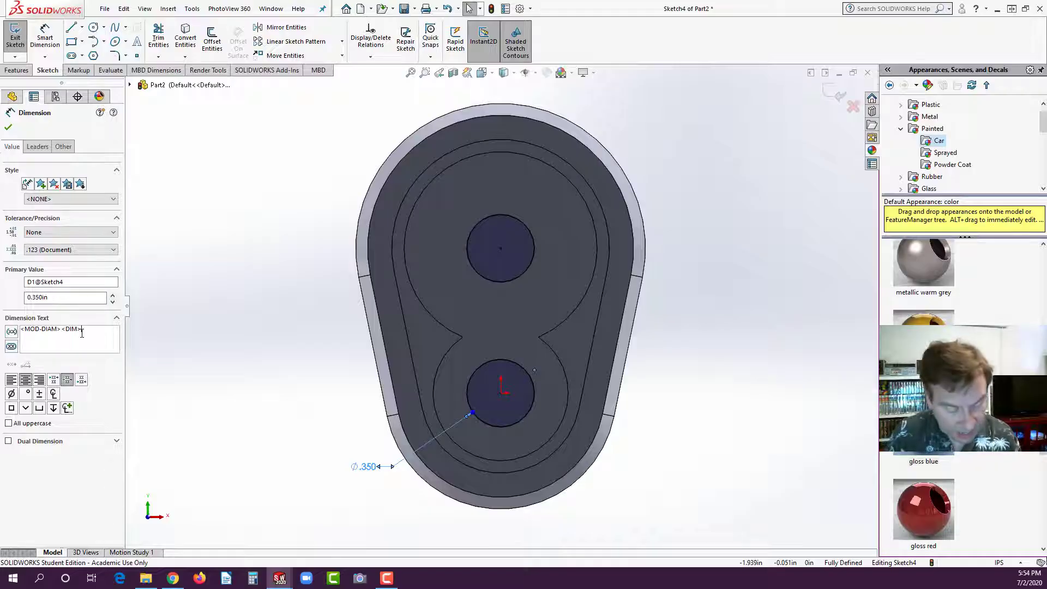
{"action": "key", "text": "Return"}
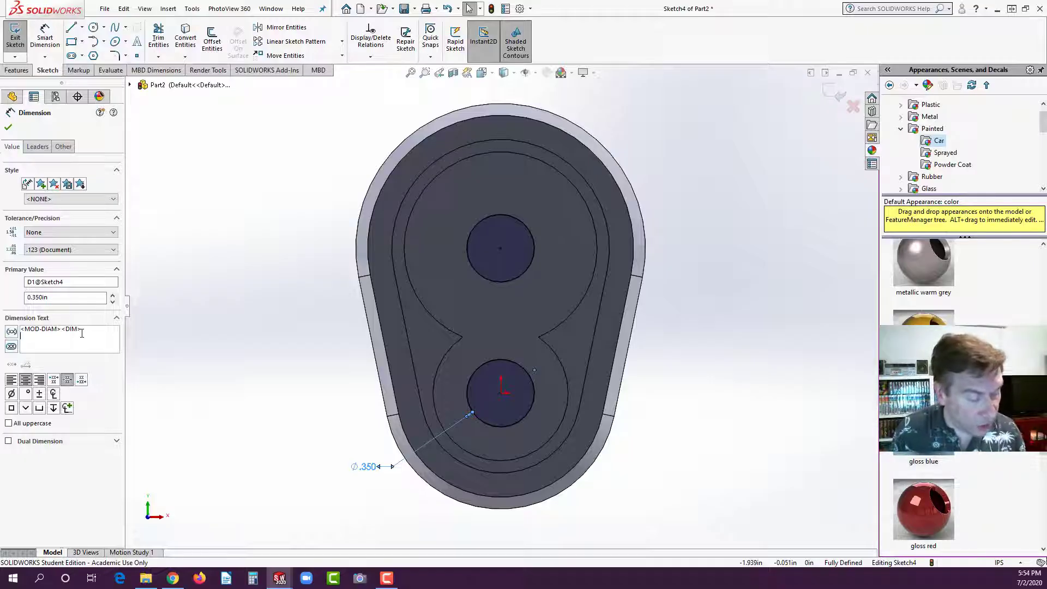
{"action": "type", "text": "23"}
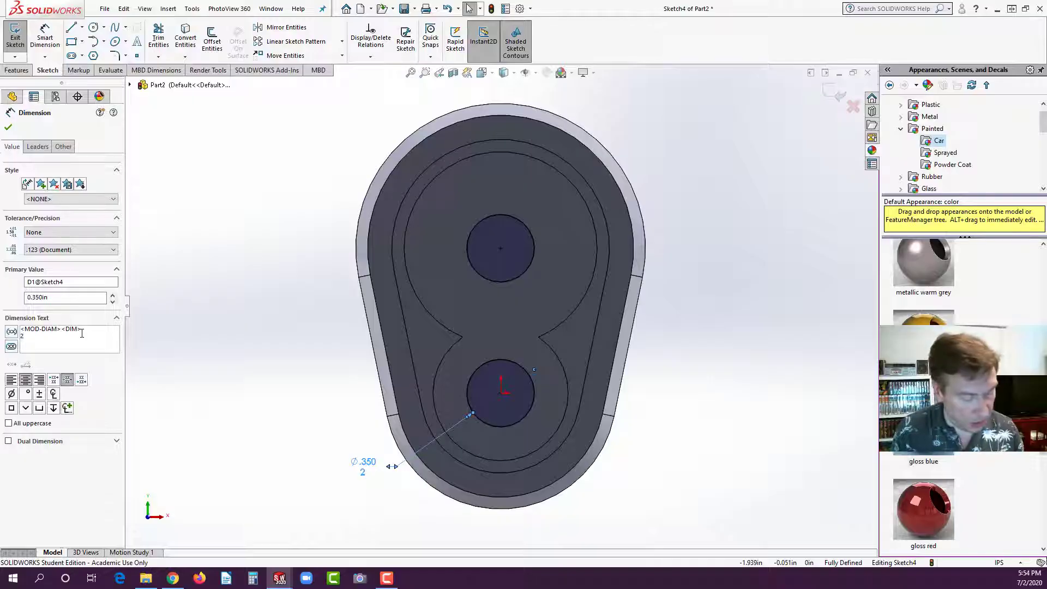
{"action": "type", "text": "P"}
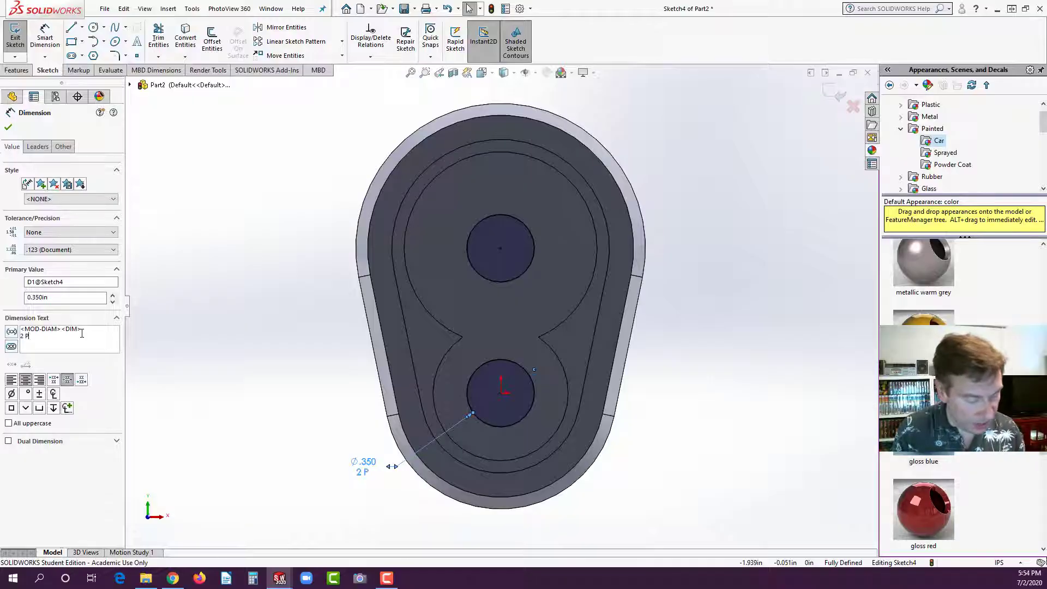
{"action": "type", "text": "LCS."}
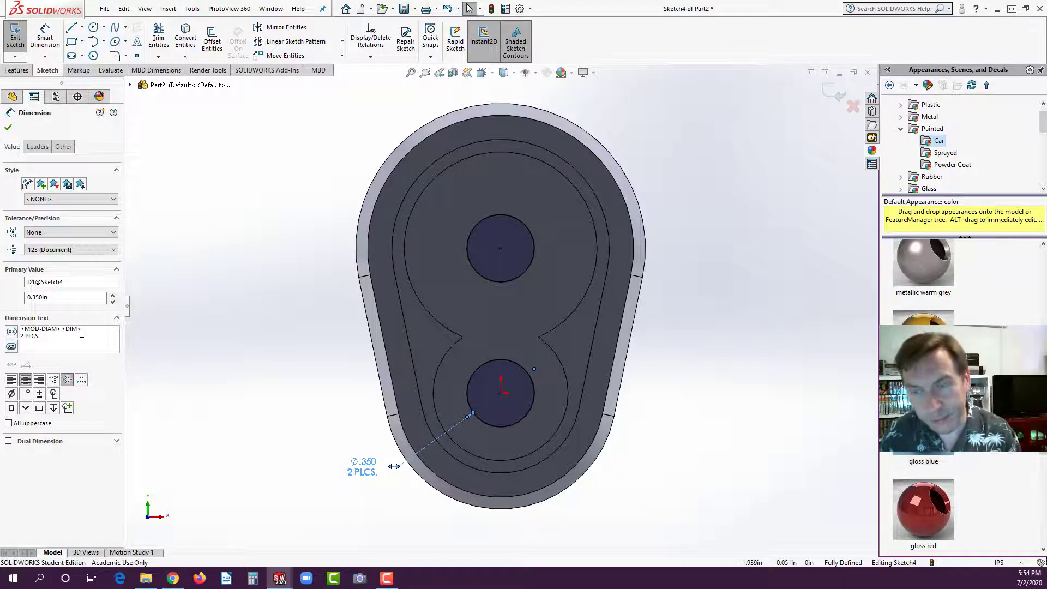
{"action": "left_click", "coordinate": [8, 128]}
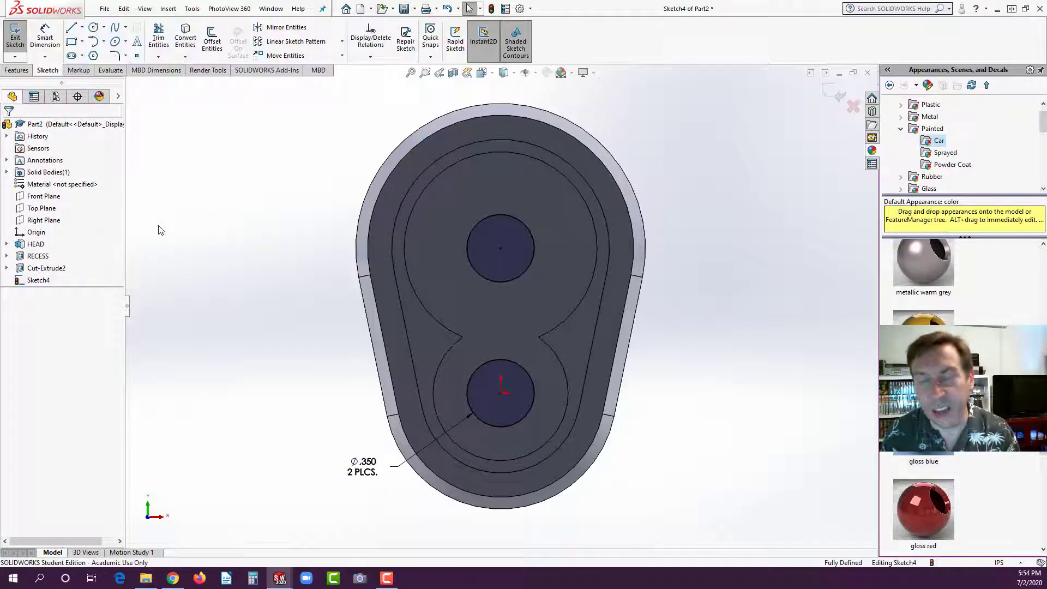
Extrude-cut the two equal circles with the Through All end condition to make holes through the pocket floor.
{"action": "left_click", "coordinate": [16, 71]}
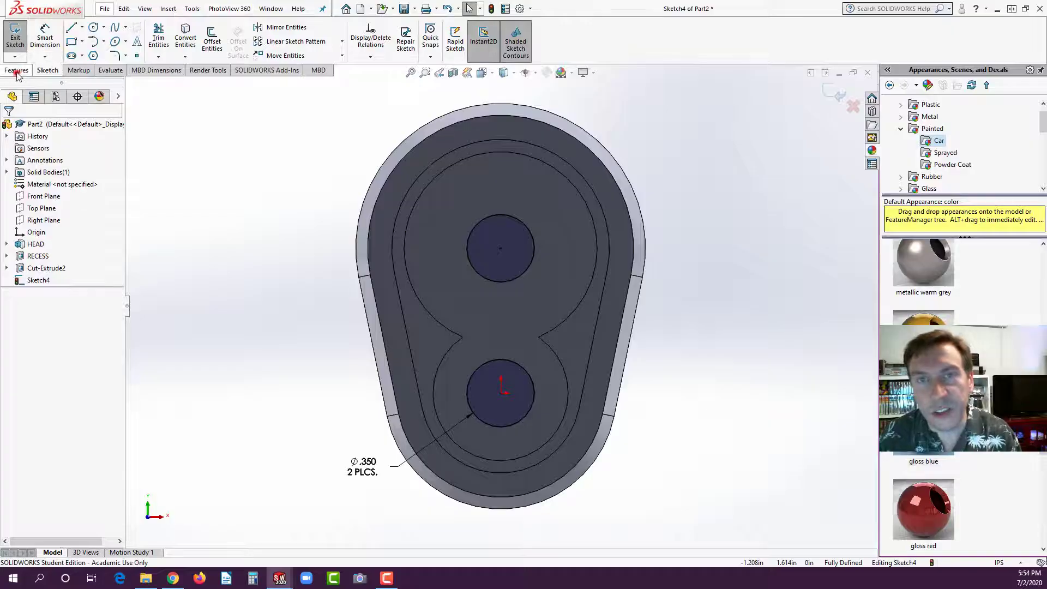
{"action": "left_click", "coordinate": [164, 42]}
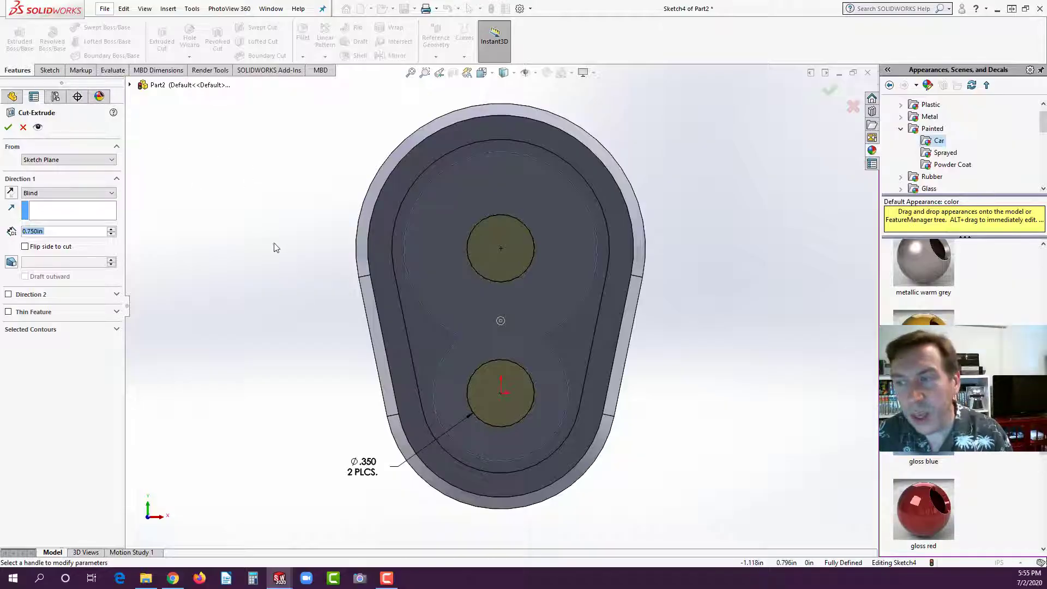
{"action": "middle_click_drag", "start_coordinate": [218, 235], "coordinate": [224, 306]}
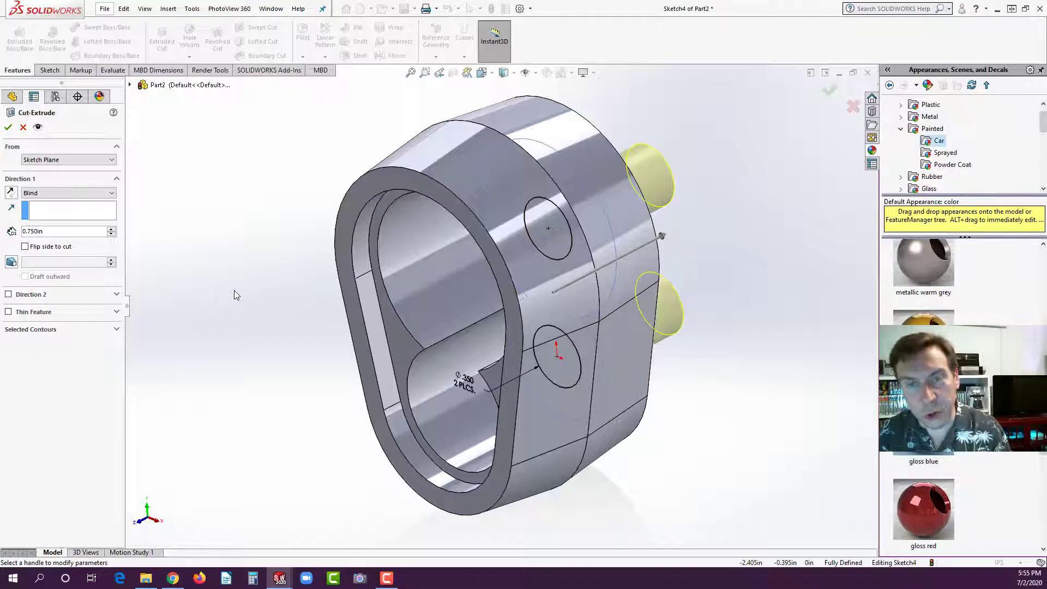
{"action": "left_click", "coordinate": [98, 193]}
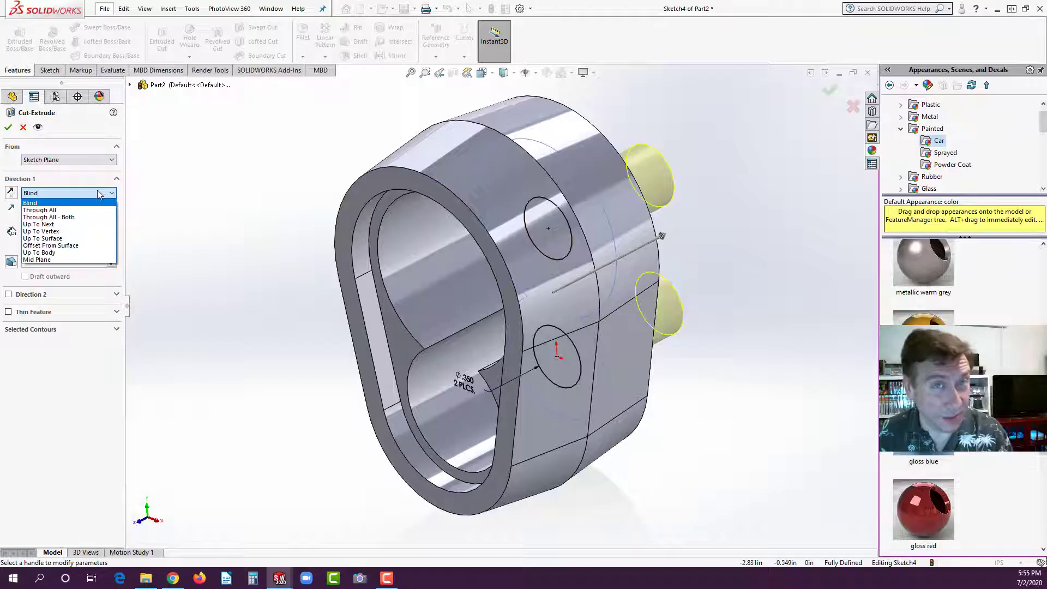
{"action": "left_click", "coordinate": [68, 210]}
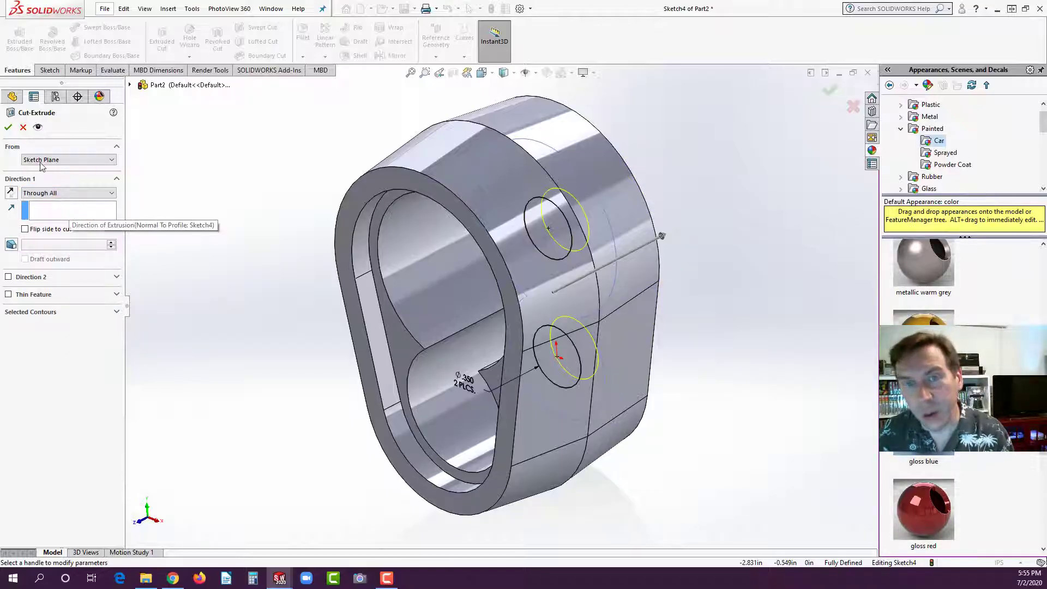
{"action": "left_click", "coordinate": [8, 127]}
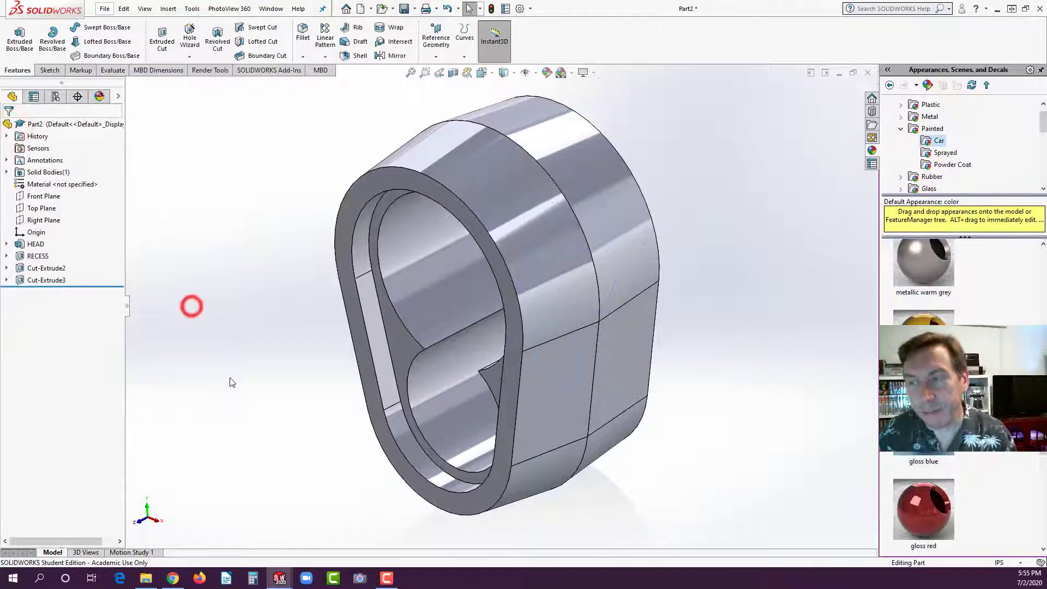
Fillet the outer perimeter edges of the head's open face and opposite face with a 0.100 in radius.
{"action": "middle_click_drag", "start_coordinate": [192, 306], "coordinate": [364, 218]}
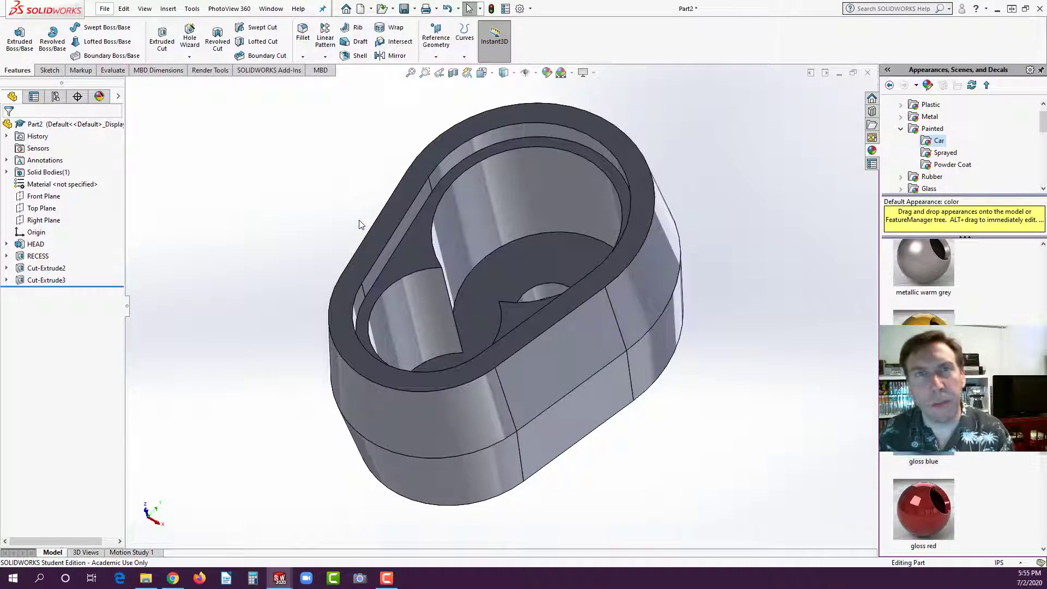
{"action": "left_click", "coordinate": [303, 34]}
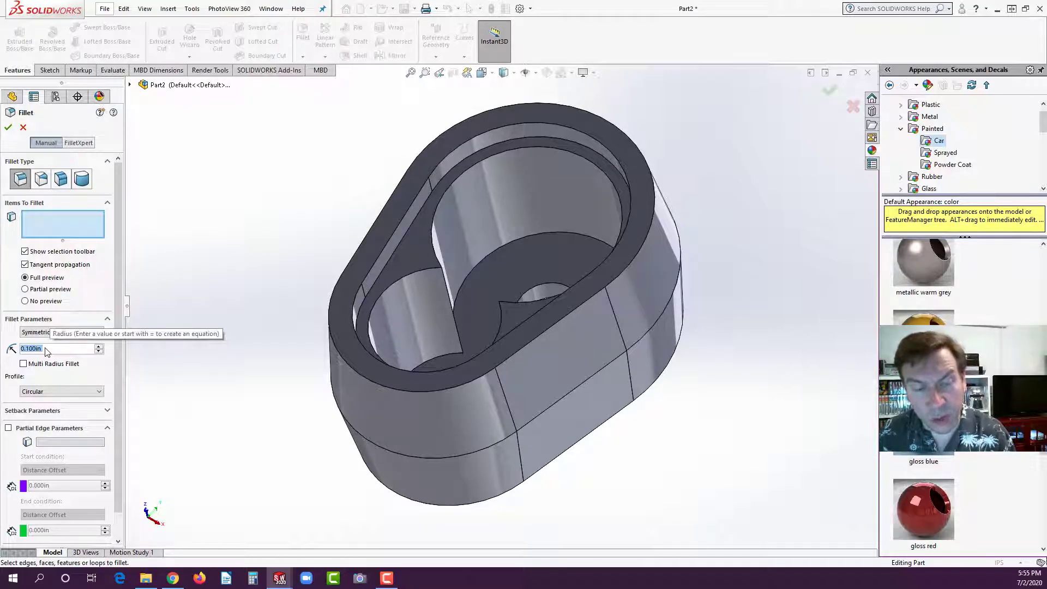
{"action": "left_click", "coordinate": [393, 391]}
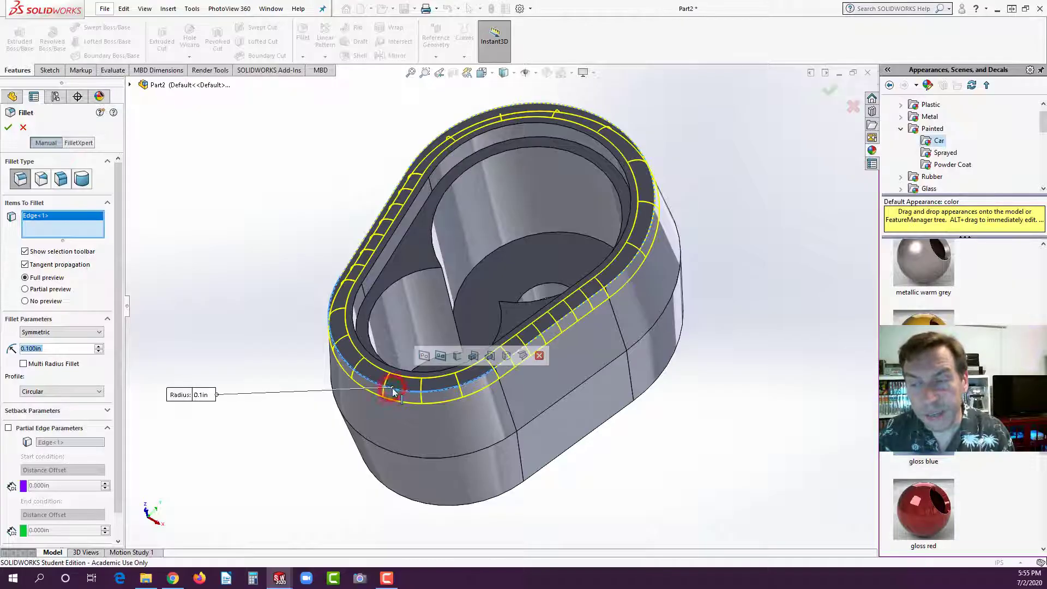
{"action": "left_click", "coordinate": [423, 506]}
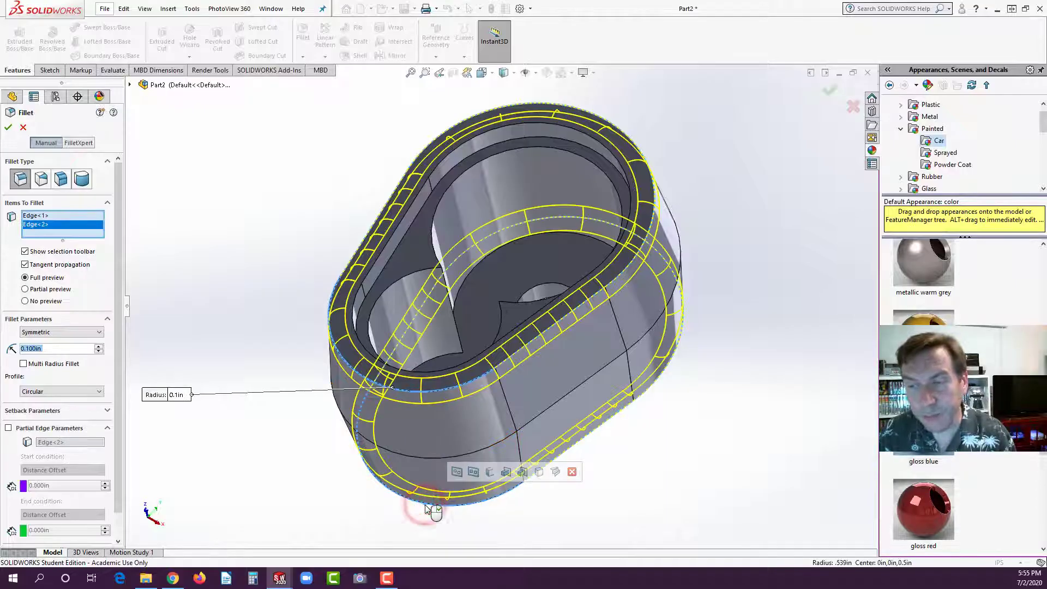
{"action": "left_click", "coordinate": [546, 390]}
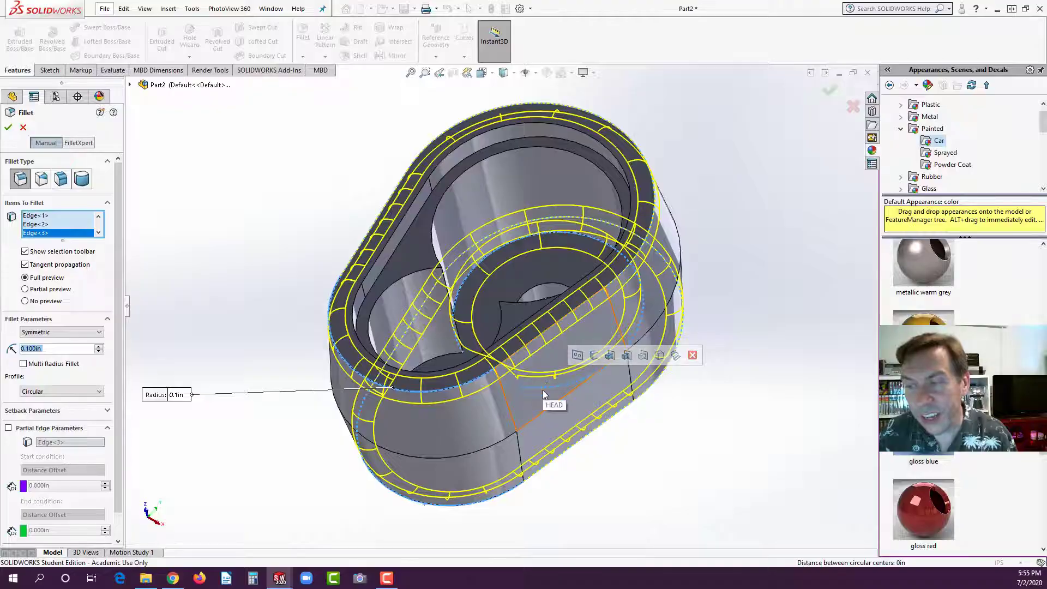
{"action": "left_click", "coordinate": [543, 391]}
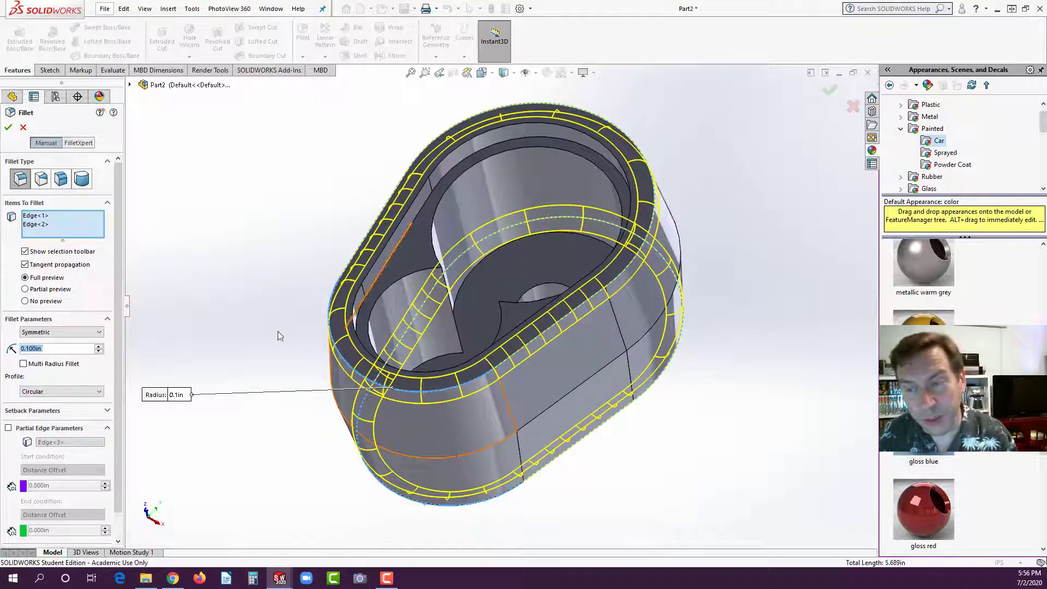
{"action": "left_click", "coordinate": [8, 129]}
{"action": "left_click", "coordinate": [266, 216]}
Create a reference plane offset 4 in below the Top Plane.
{"action": "mouse_move", "coordinate": [516, 281]}
{"action": "middle_mouse_down"}
{"action": "mouse_move", "coordinate": [547, 423]}
{"action": "mouse_move", "coordinate": [626, 411]}
{"action": "mouse_move", "coordinate": [507, 250]}
{"action": "mouse_move", "coordinate": [507, 294]}
{"action": "middle_mouse_up"}
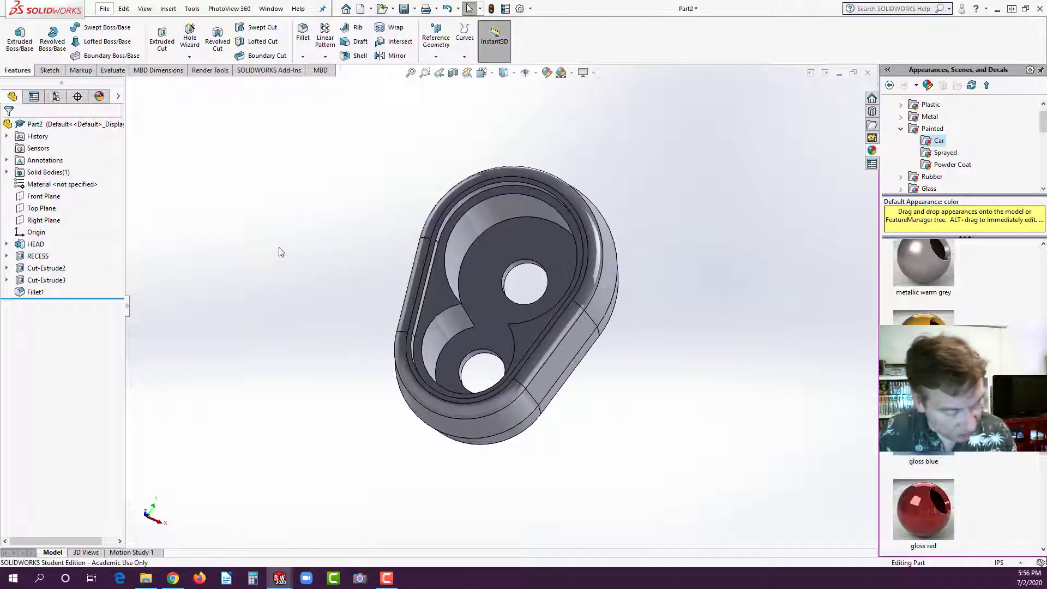
{"action": "key", "text": "space"}
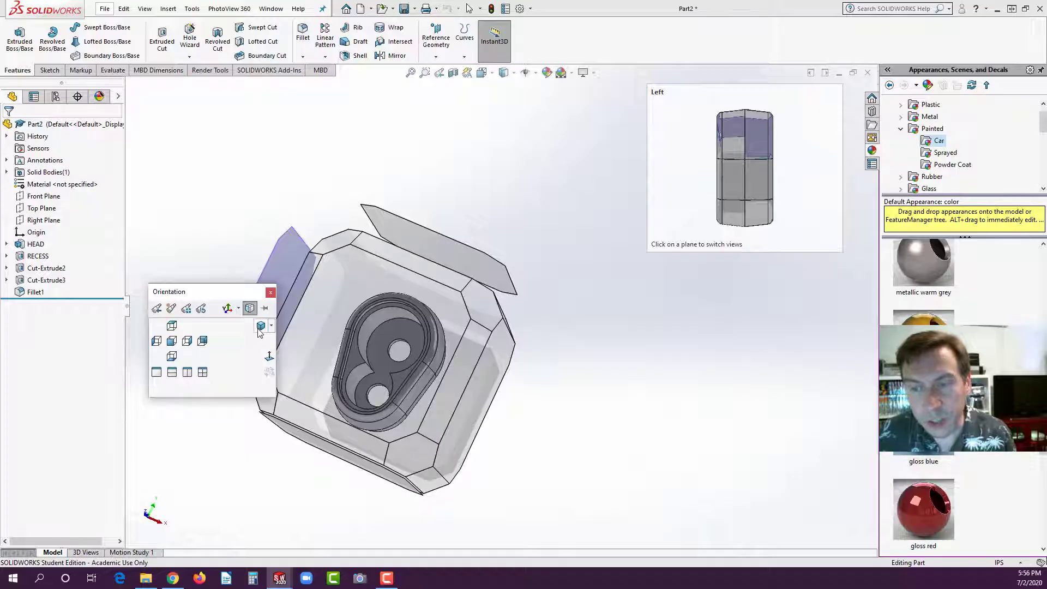
{"action": "left_click", "coordinate": [260, 326]}
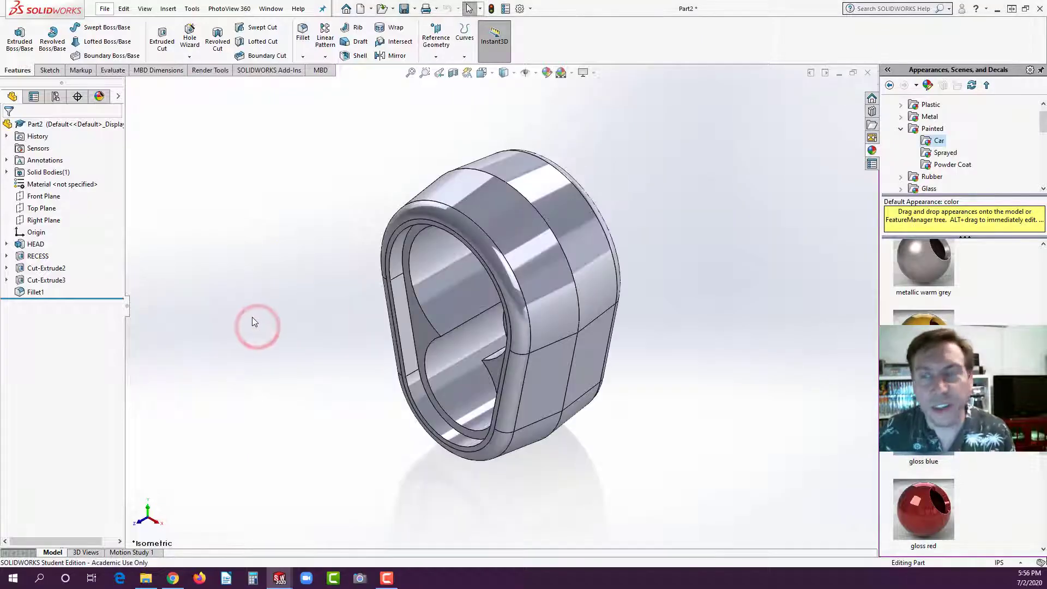
{"action": "left_click", "coordinate": [45, 210]}
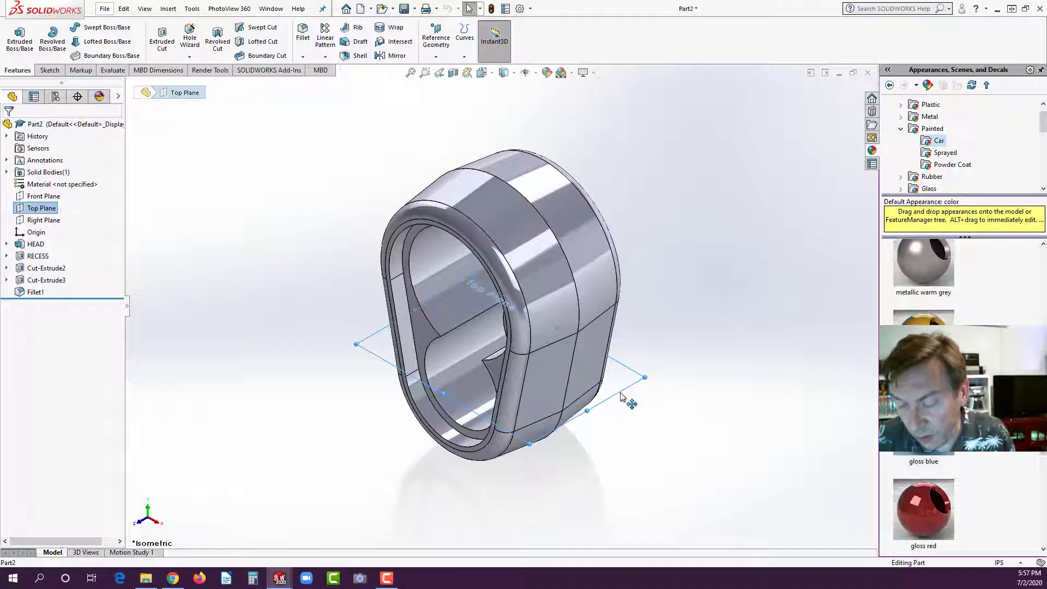
{"action": "left_click_drag", "start_coordinate": [621, 398], "coordinate": [604, 489], "text": "ctrl"}
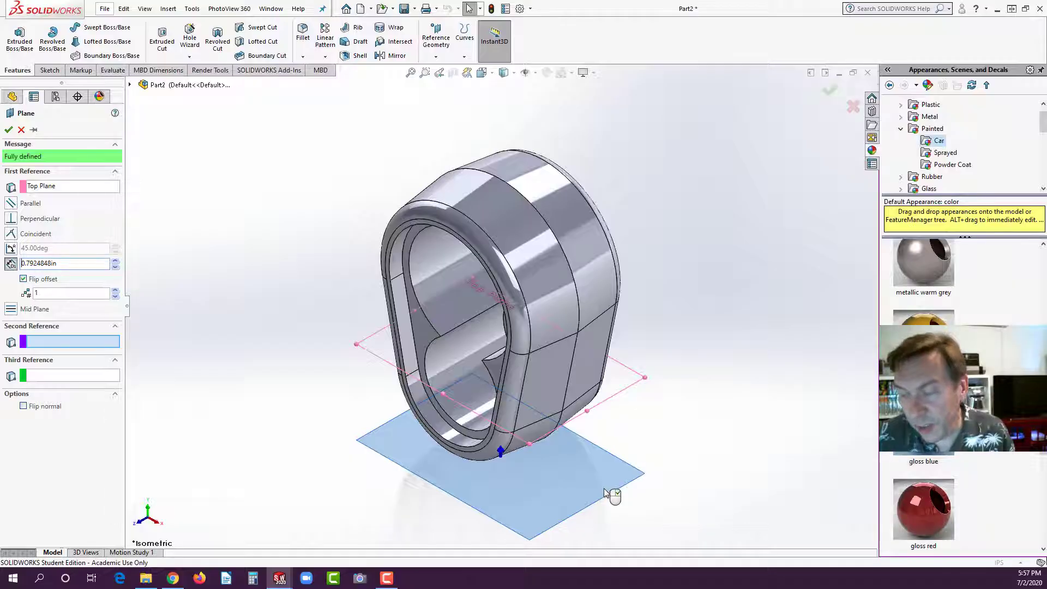
{"action": "left_click_drag", "start_coordinate": [603, 488], "coordinate": [603, 489], "text": "ctrl"}
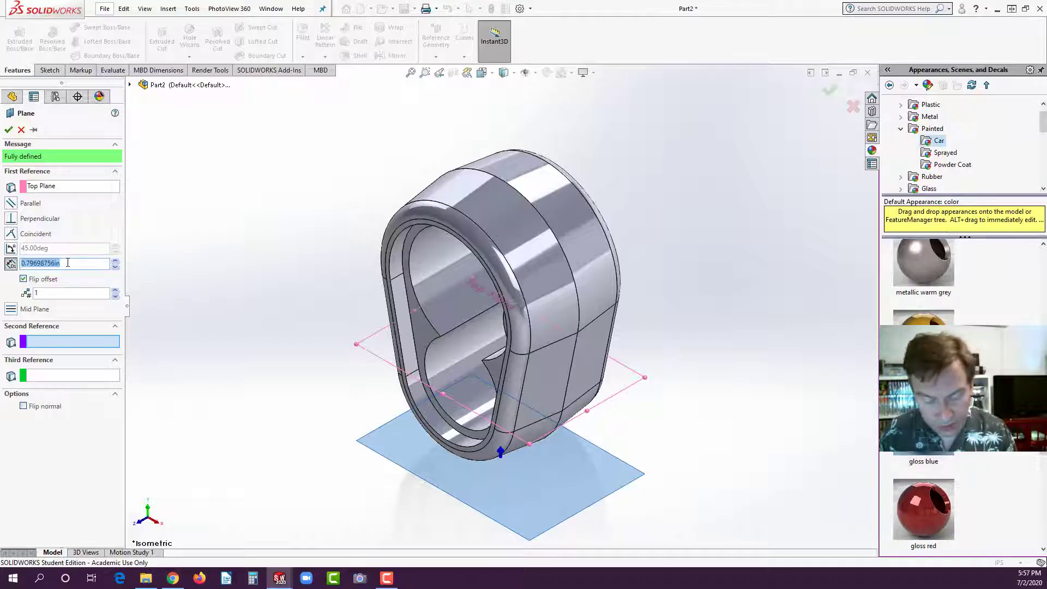
{"action": "type", "text": "4"}
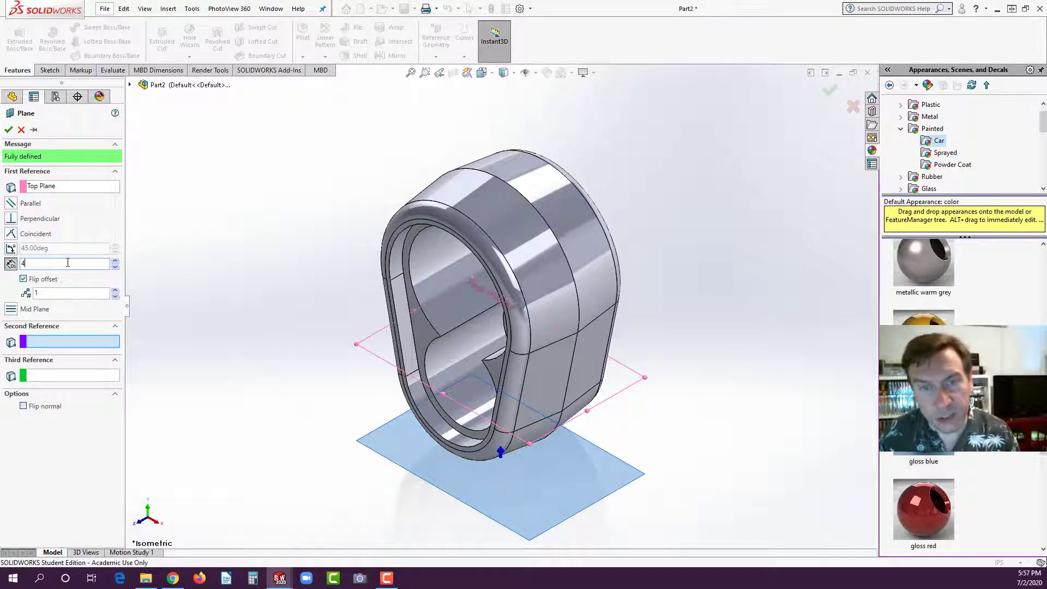
{"action": "left_click", "coordinate": [7, 130]}
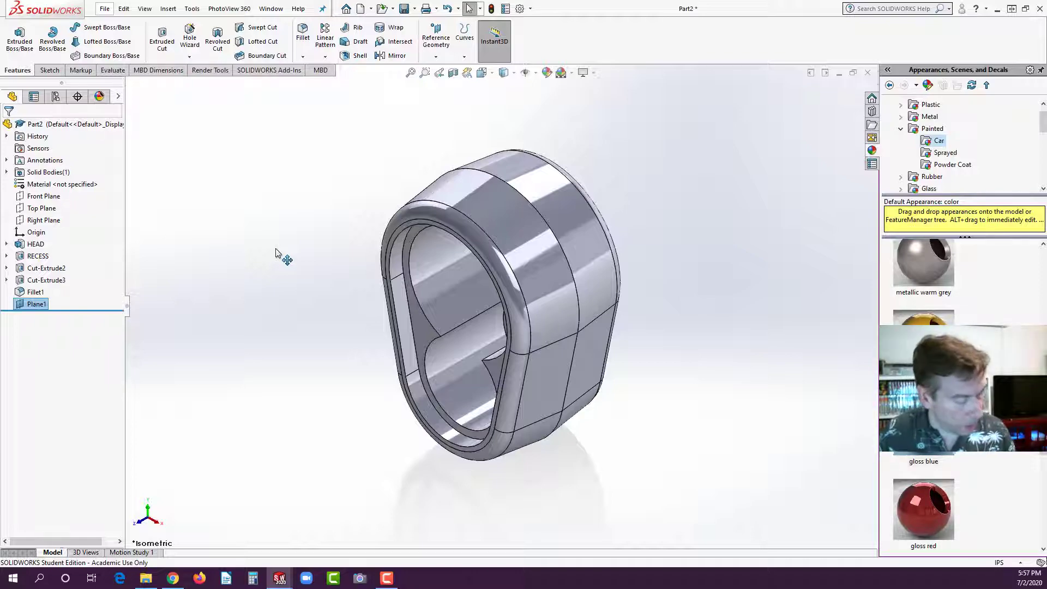
Start a sketch on the new offset plane and draw a circle of about 0.273 in radius centred at the origin.
{"action": "key", "text": "f"}
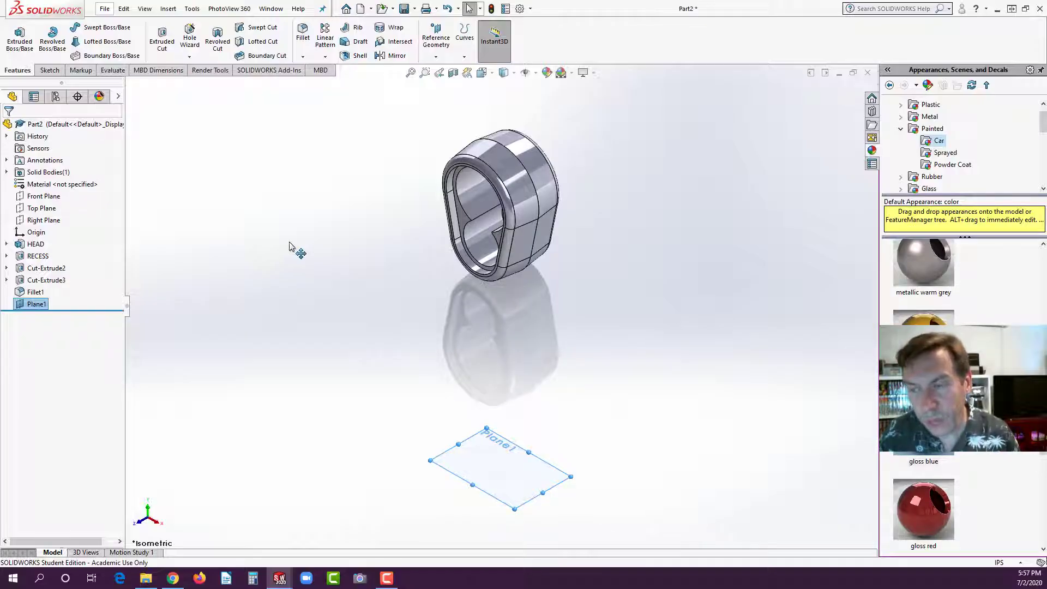
{"action": "left_click", "coordinate": [495, 502]}
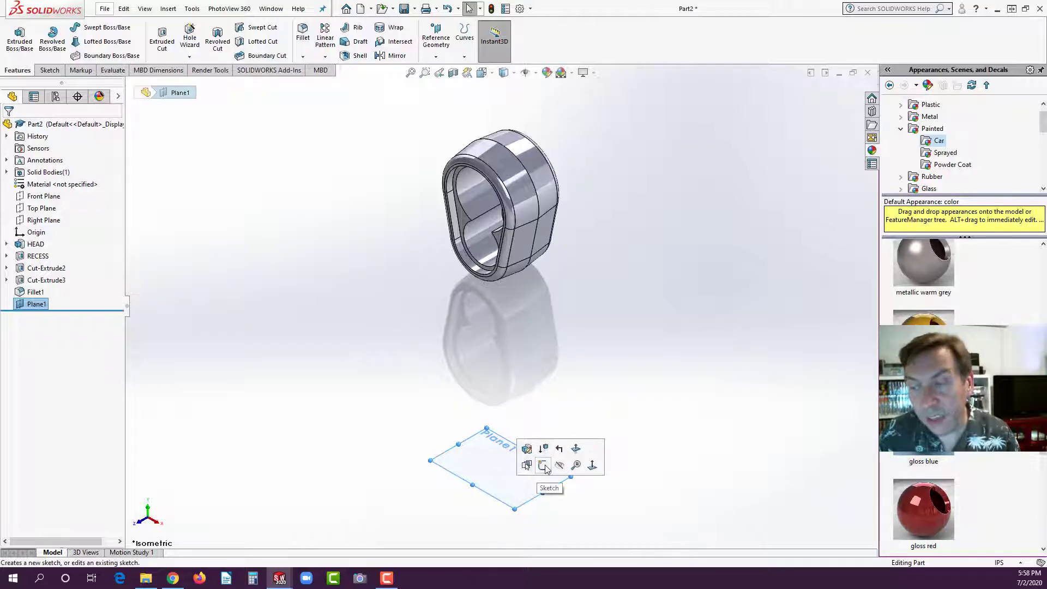
{"action": "left_click", "coordinate": [543, 464]}
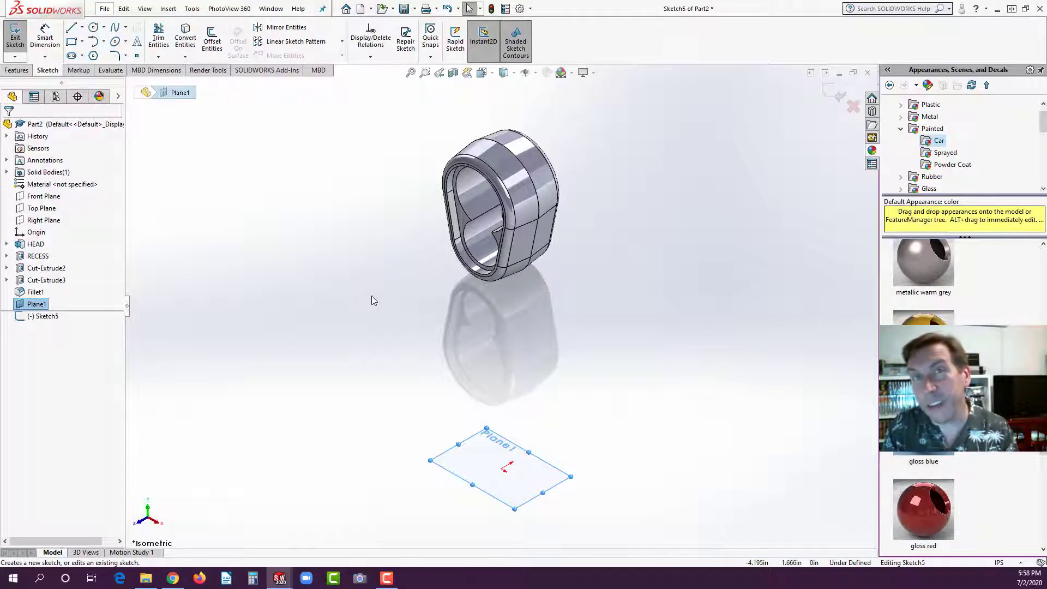
{"action": "left_click", "coordinate": [93, 28]}
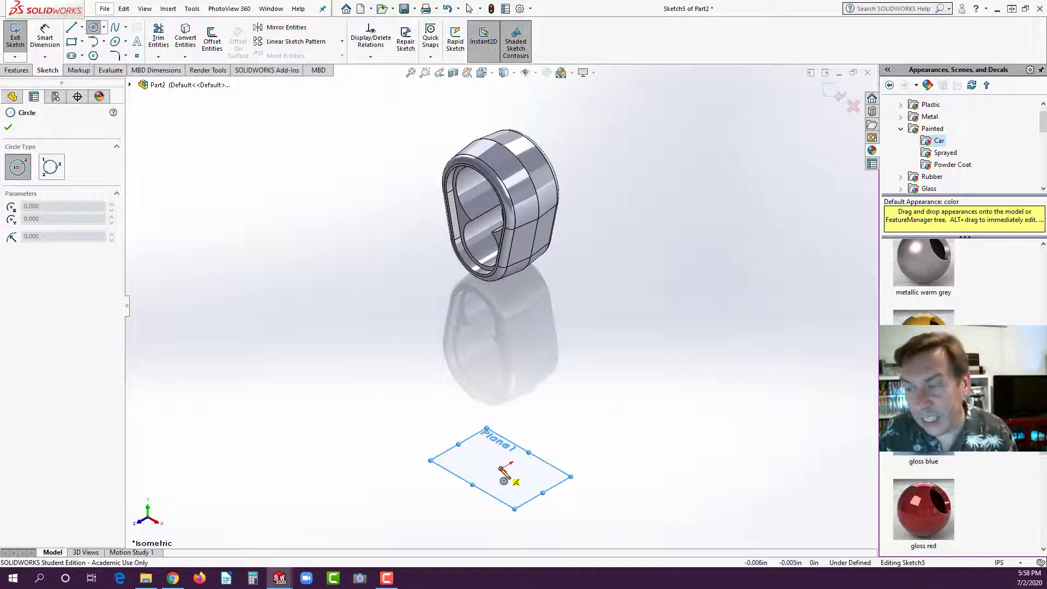
{"action": "left_click_drag", "start_coordinate": [501, 469], "coordinate": [500, 479]}
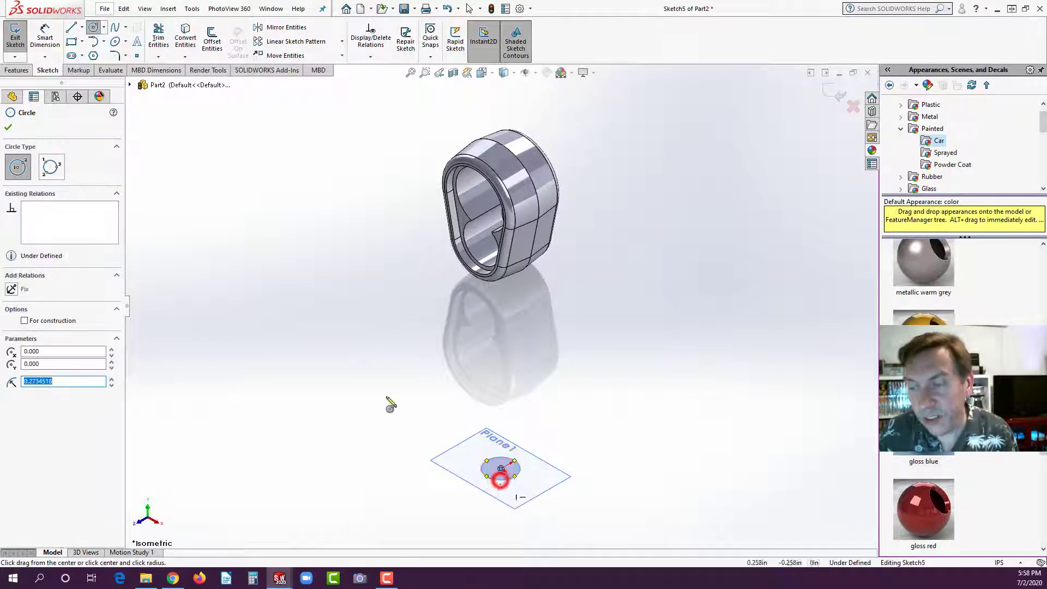
Dimension the circle on the offset plane with a 0.5 in diameter.
{"action": "left_click", "coordinate": [45, 37]}
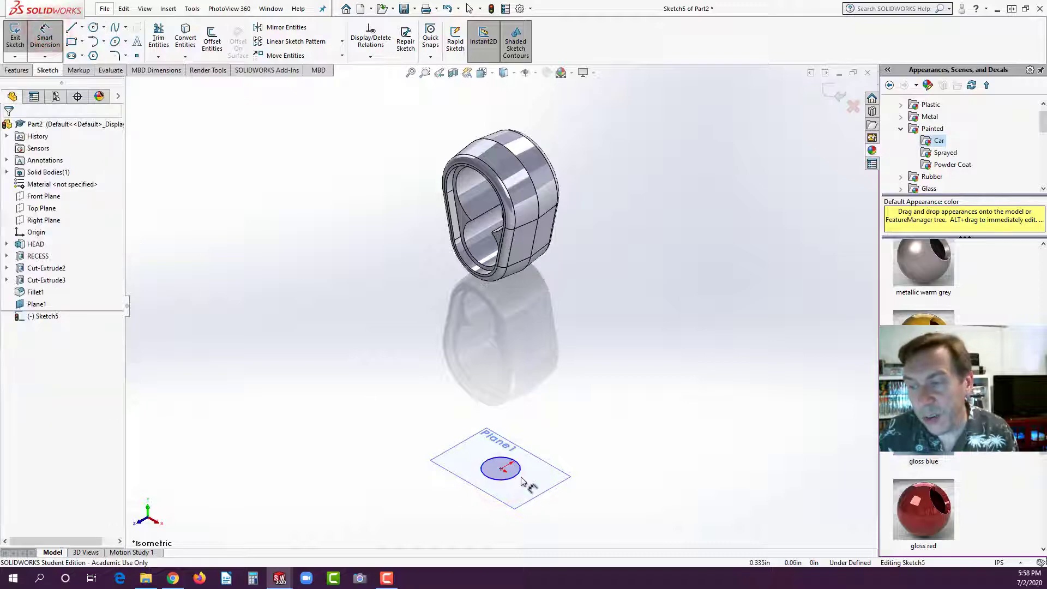
{"action": "left_click", "coordinate": [520, 470]}
{"action": "left_click", "coordinate": [612, 474]}
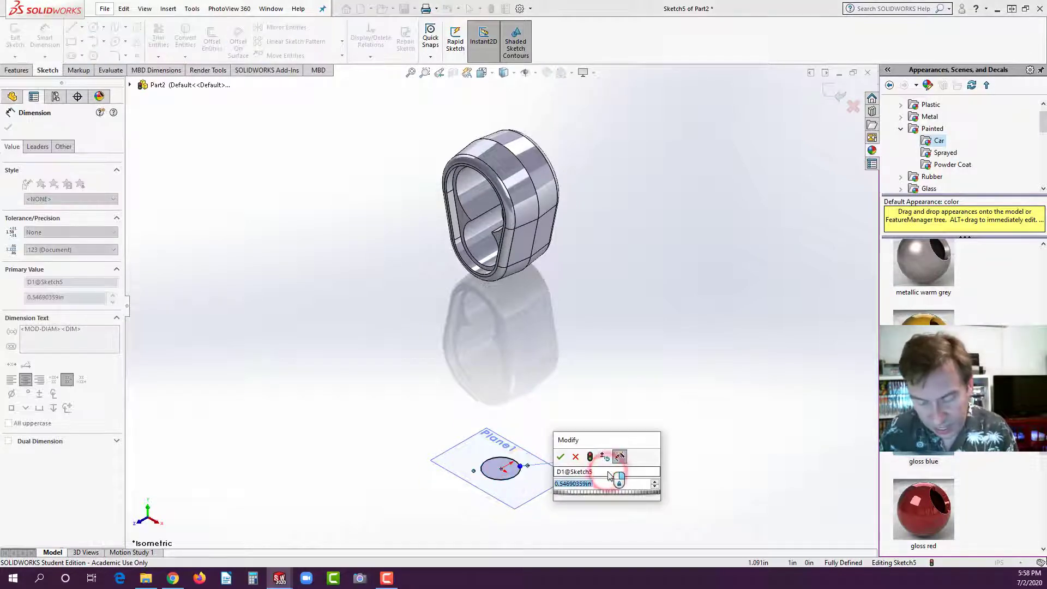
{"action": "type", "text": ".5"}
{"action": "key", "text": "Return"}
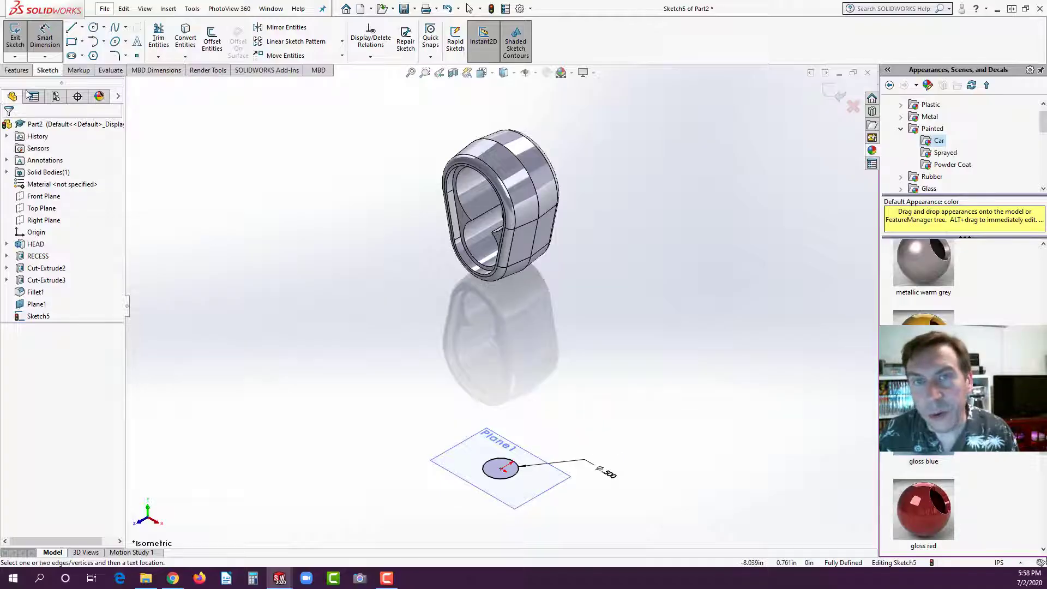
Start a boss extrude of the 0.5 in circle and extend its blind depth to 3.830 in, into the head.
{"action": "left_click", "coordinate": [16, 70]}
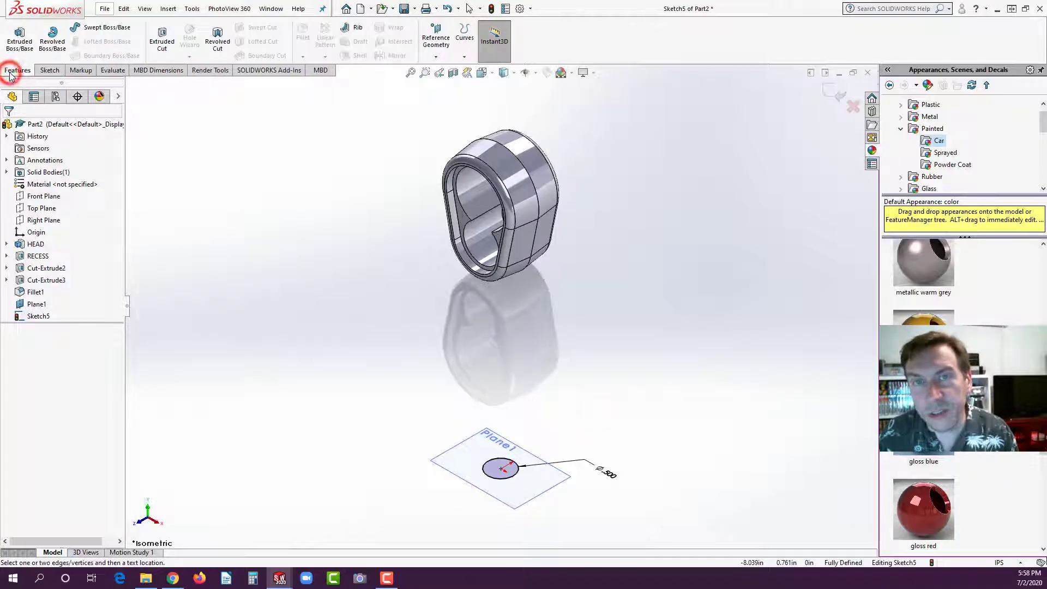
{"action": "left_click", "coordinate": [19, 45]}
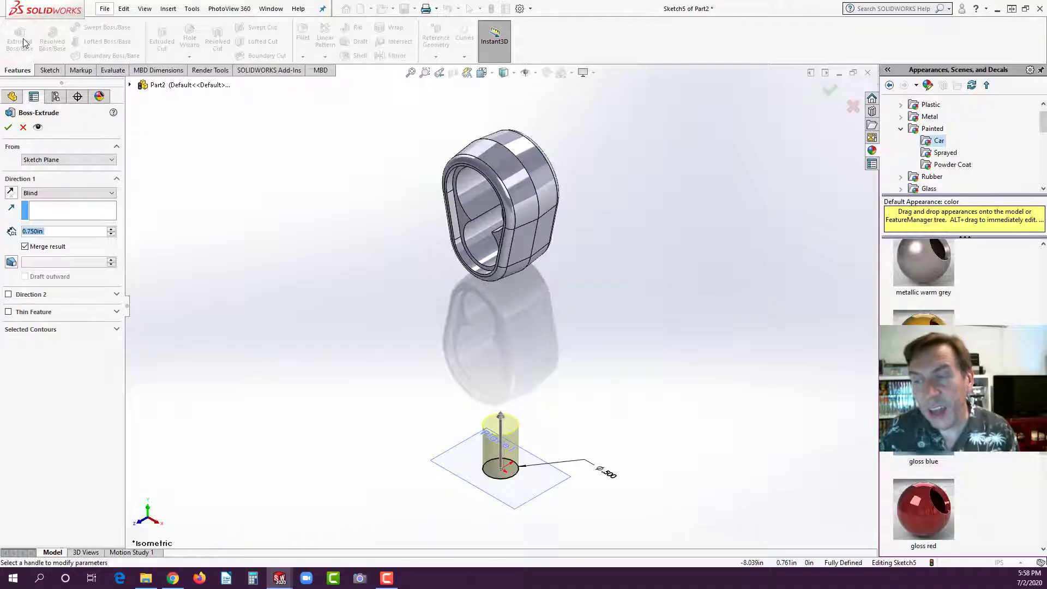
{"action": "left_click_drag", "start_coordinate": [500, 416], "coordinate": [497, 244]}
{"action": "middle_click_drag", "start_coordinate": [430, 334], "coordinate": [459, 300]}
{"action": "left_click_drag", "start_coordinate": [536, 240], "coordinate": [538, 236]}
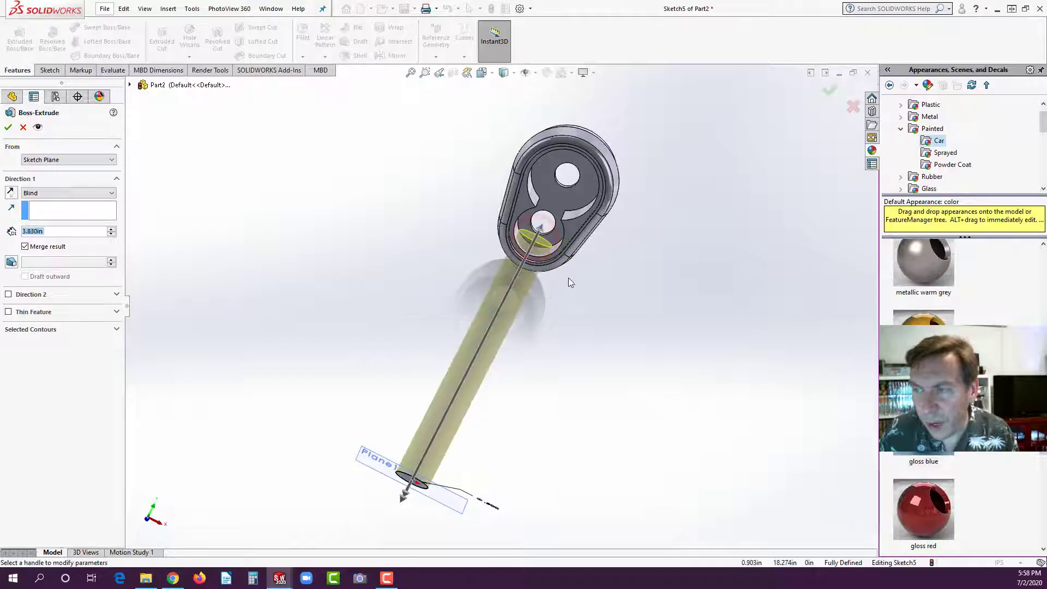
{"action": "scroll", "coordinate": [512, 260], "scroll_direction": "down", "scroll_amount": 5}
{"action": "scroll", "coordinate": [598, 335], "scroll_direction": "up", "scroll_amount": 2}
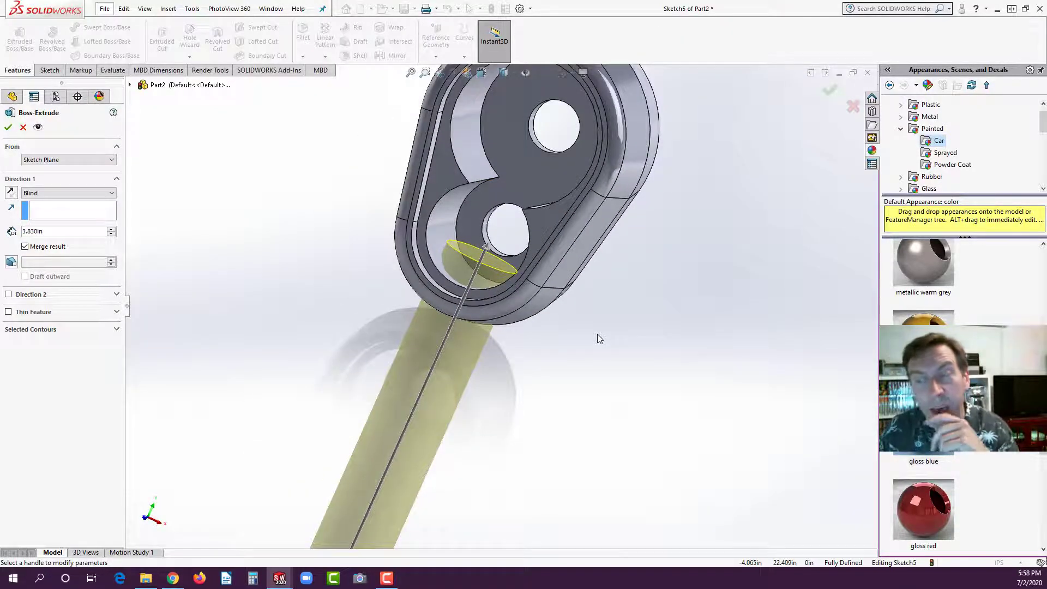
{"action": "scroll", "coordinate": [594, 338], "scroll_direction": "up", "scroll_amount": 2}
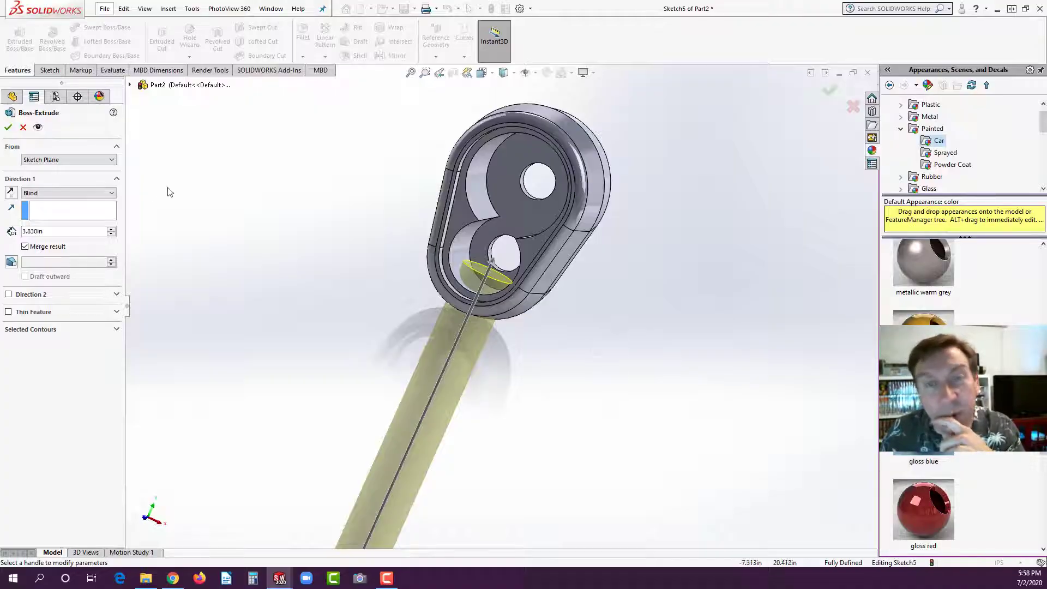
Set the boss extrude's end condition to Up To Next so the shaft ends at the head's outer surface, and accept it.
{"action": "left_click", "coordinate": [111, 194]}
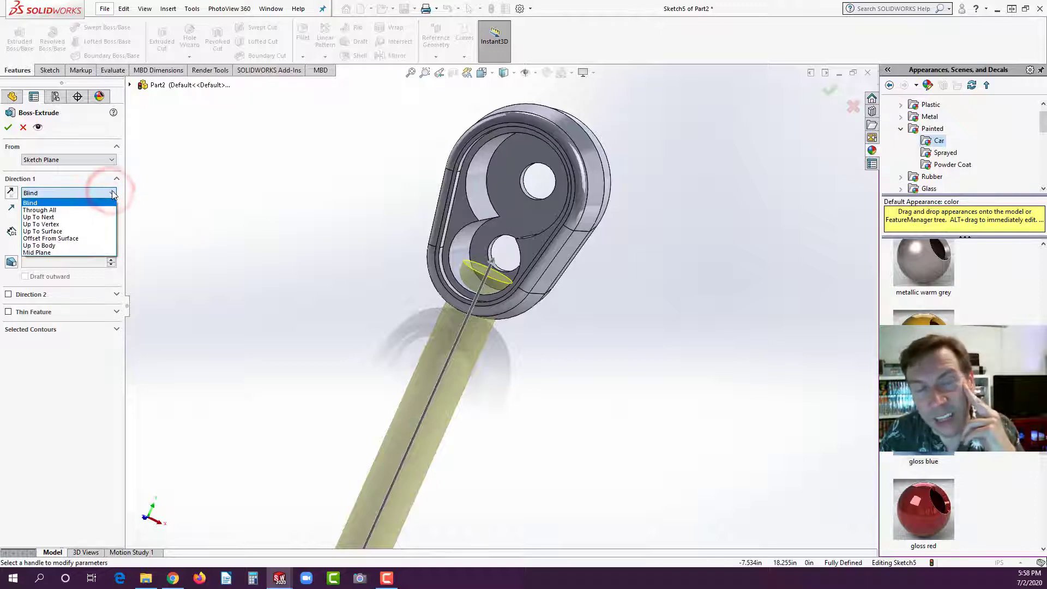
{"action": "left_click", "coordinate": [73, 217]}
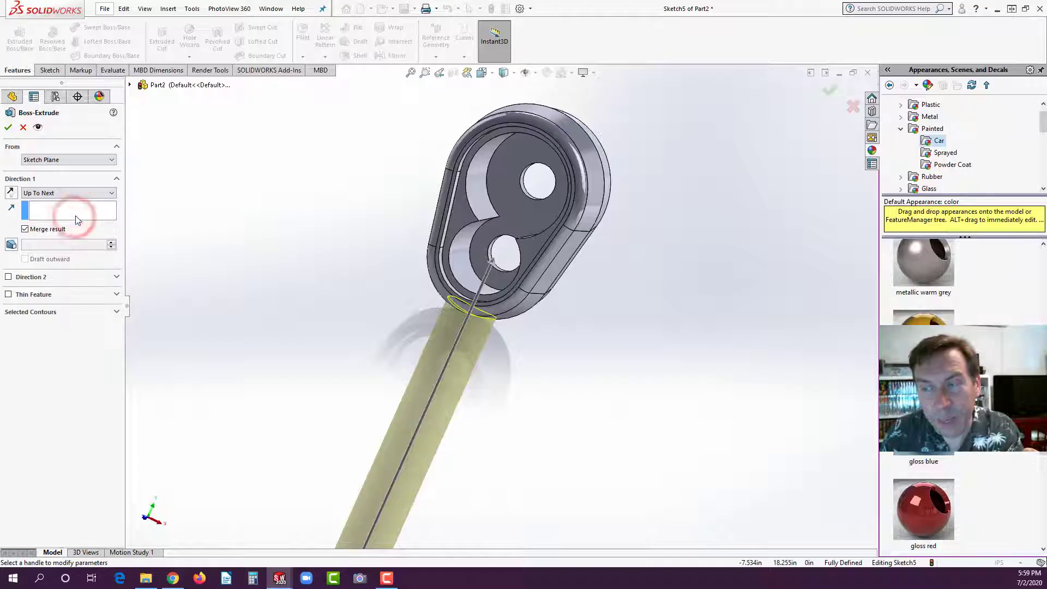
{"action": "middle_click_drag", "start_coordinate": [521, 339], "coordinate": [506, 396]}
{"action": "scroll", "coordinate": [497, 339], "scroll_direction": "down", "scroll_amount": 3}
{"action": "scroll", "coordinate": [496, 339], "scroll_direction": "down", "scroll_amount": 2}
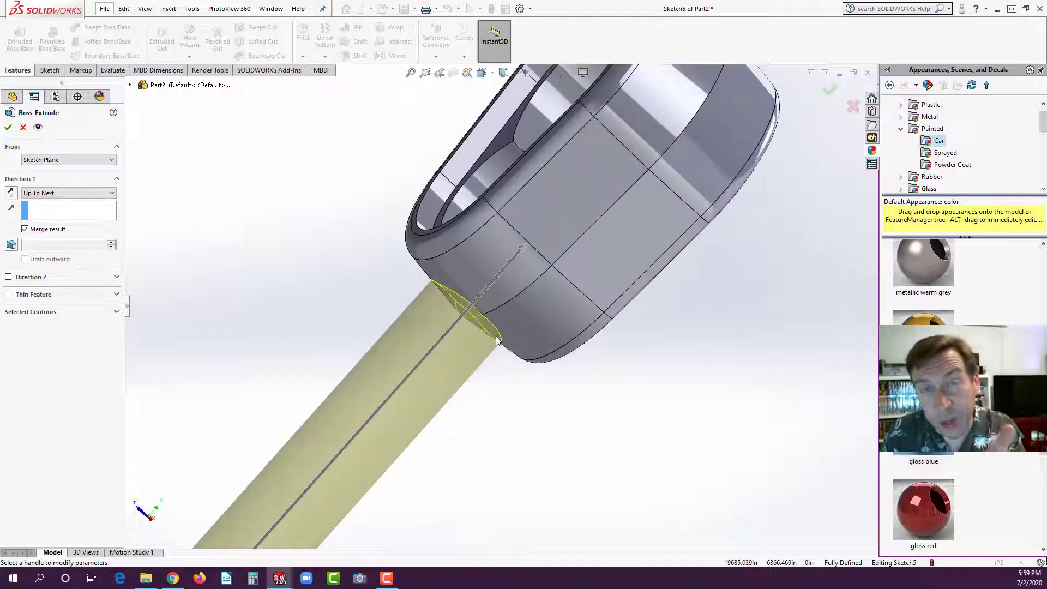
{"action": "scroll", "coordinate": [499, 354], "scroll_direction": "down", "scroll_amount": 3}
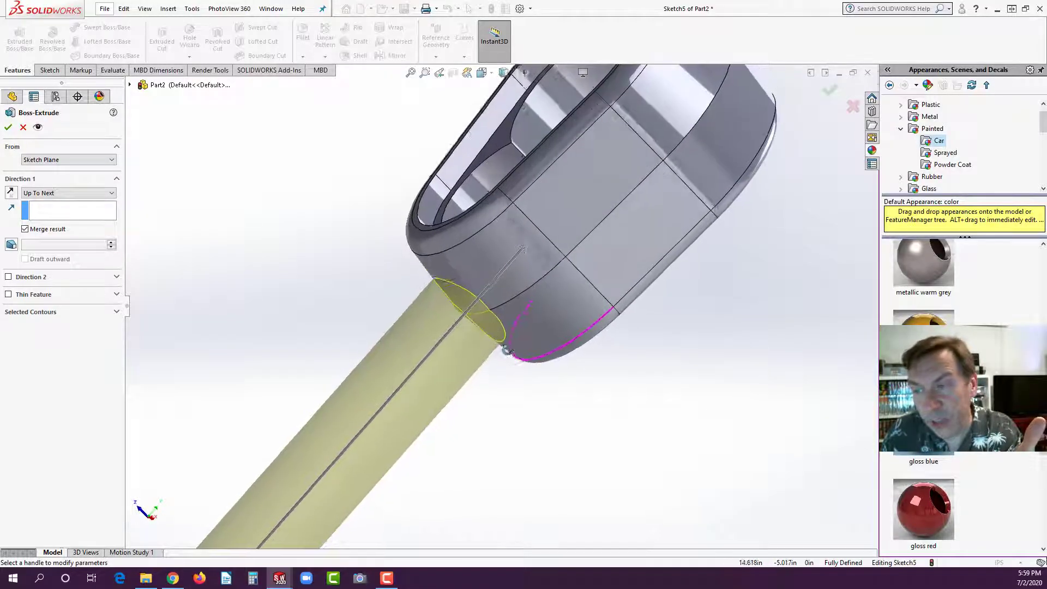
{"action": "scroll", "coordinate": [514, 327], "scroll_direction": "down", "scroll_amount": 2}
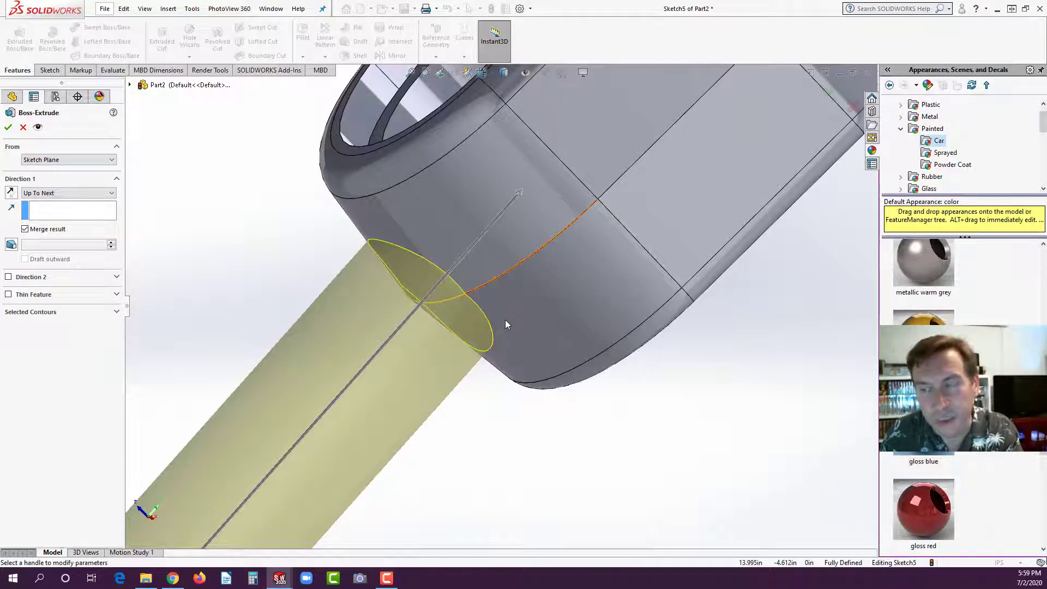
{"action": "left_click", "coordinate": [8, 128]}
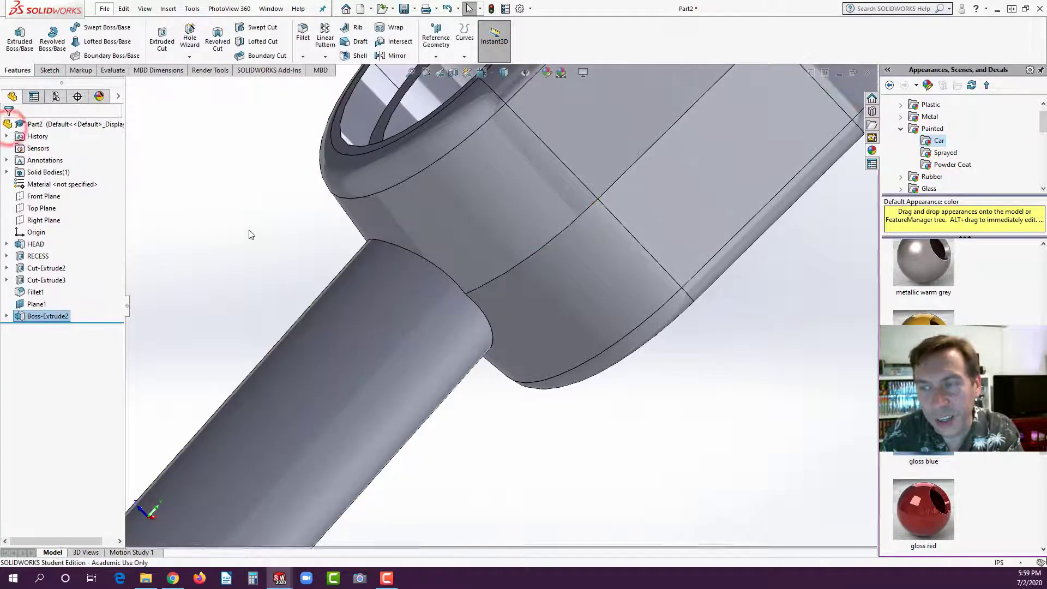
{"action": "left_click", "coordinate": [256, 233]}
Hide the offset reference plane at the shaft's lower end.
{"action": "key", "text": "f"}
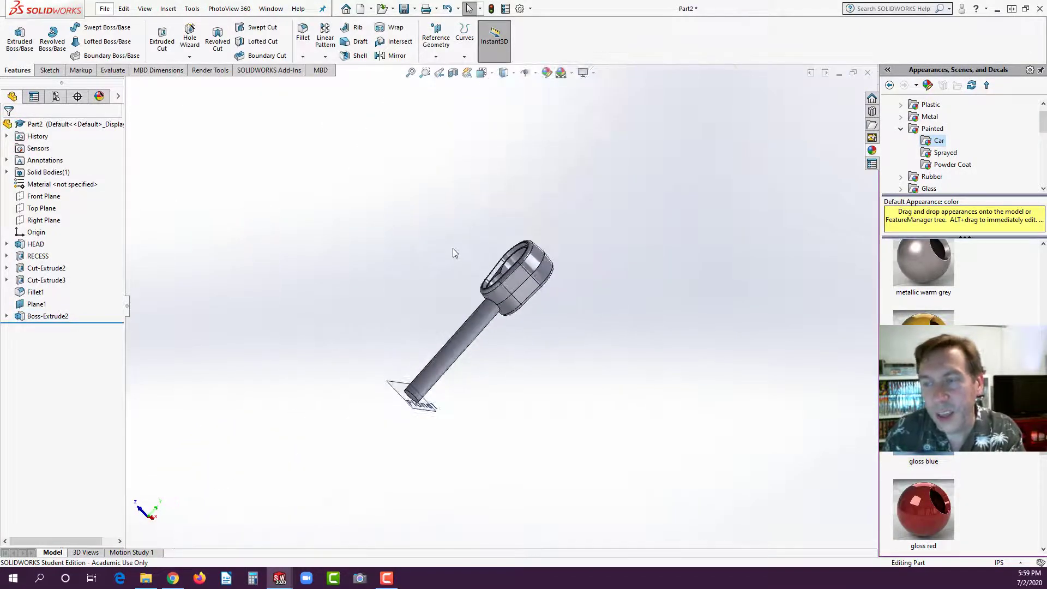
{"action": "middle_click_drag", "start_coordinate": [452, 249], "coordinate": [459, 394]}
{"action": "scroll", "coordinate": [464, 368], "scroll_direction": "down", "scroll_amount": 5}
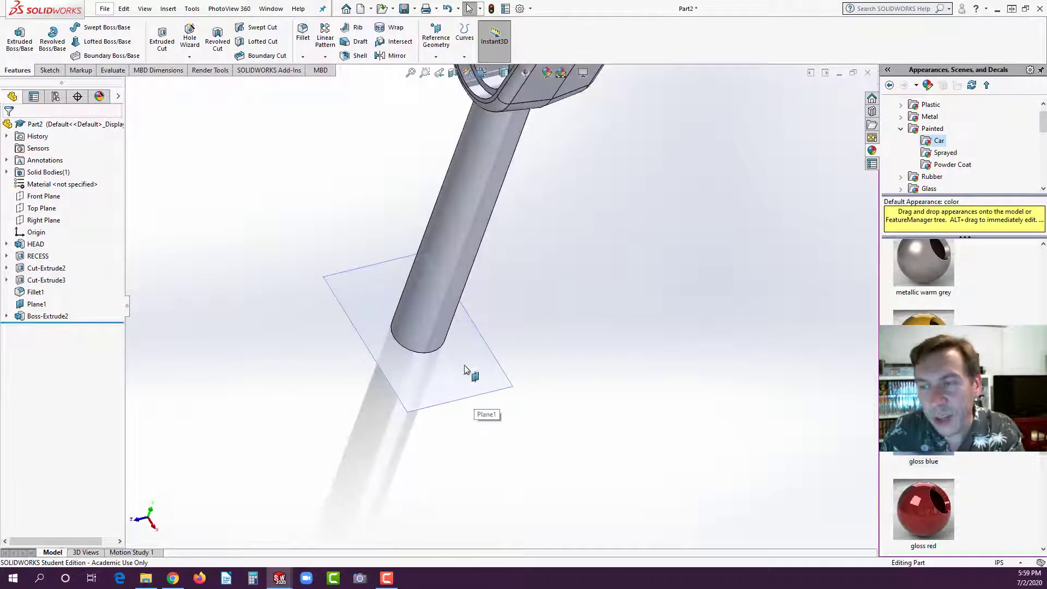
{"action": "right_click", "coordinate": [466, 402]}
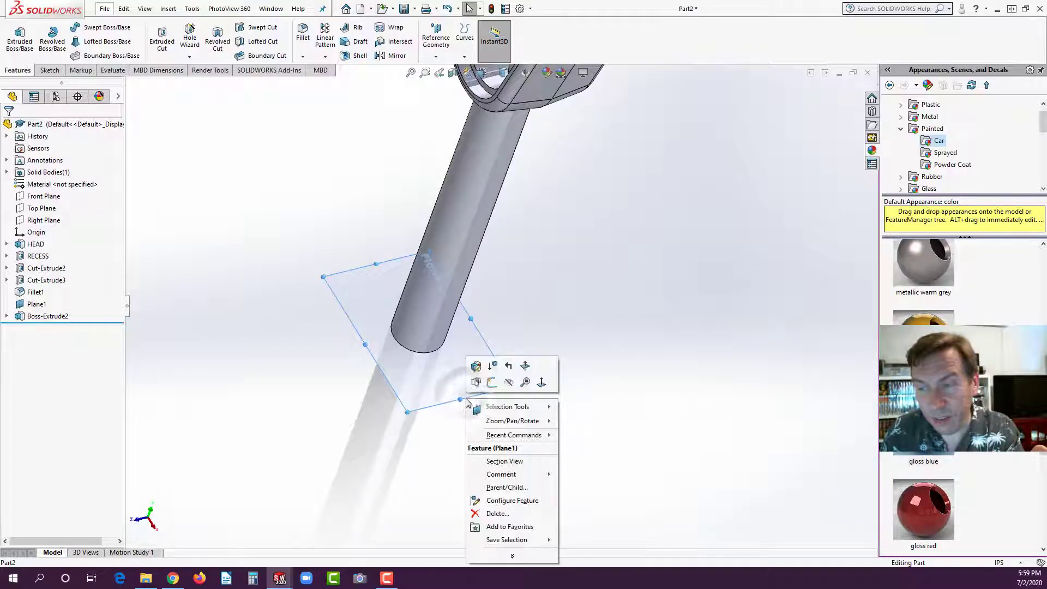
{"action": "left_click", "coordinate": [509, 383]}
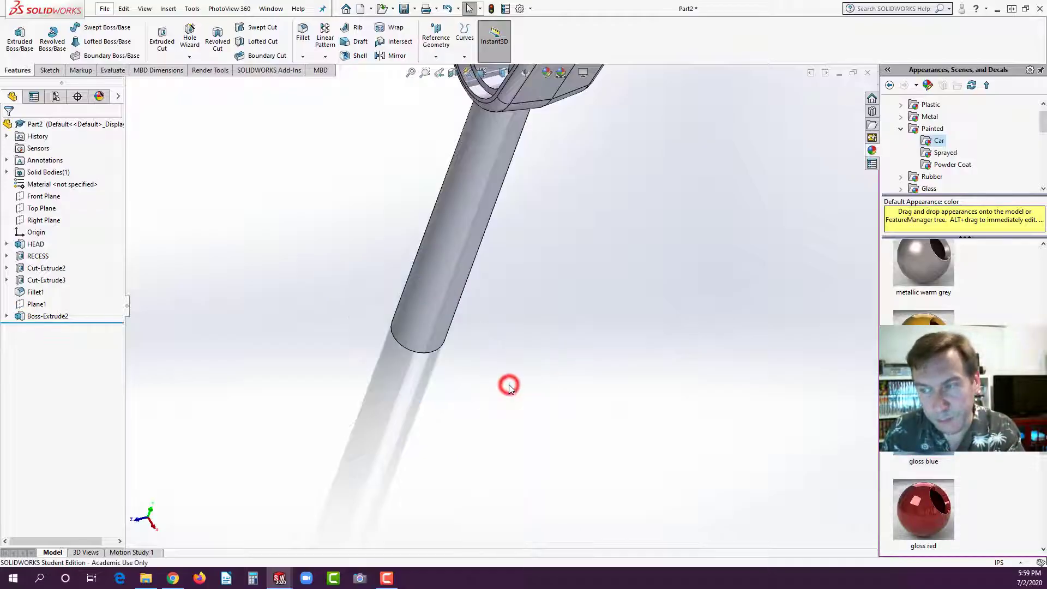
{"action": "left_click", "coordinate": [325, 409]}
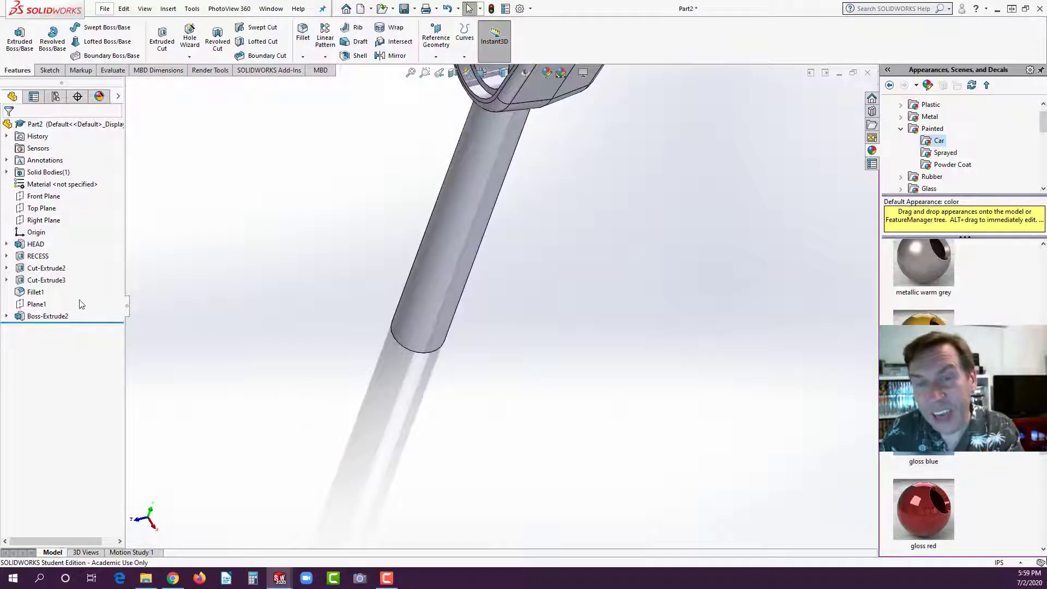
{"action": "left_click", "coordinate": [37, 304]}
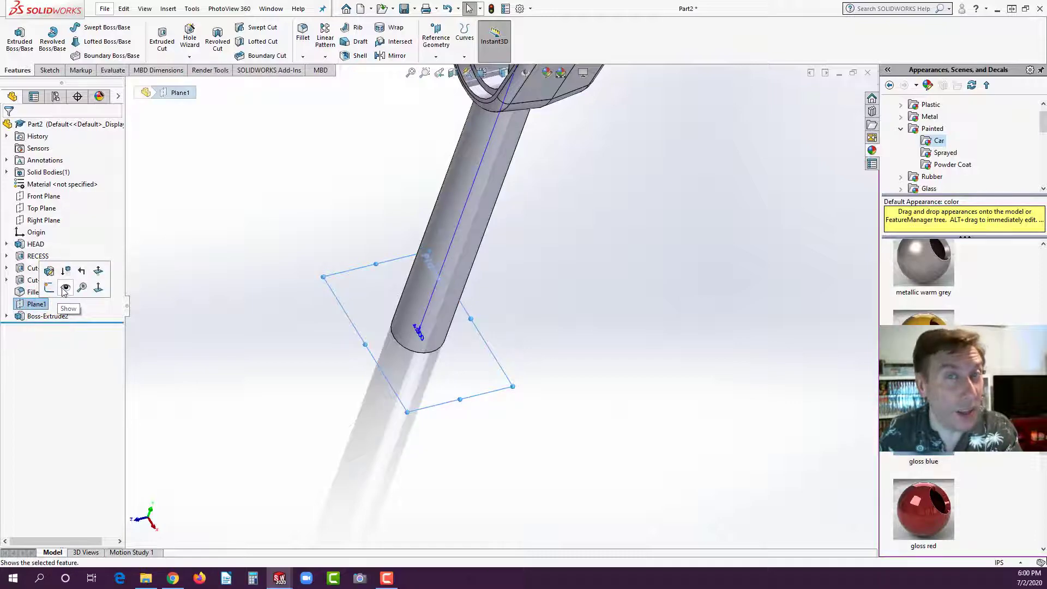
{"action": "left_click", "coordinate": [219, 339]}
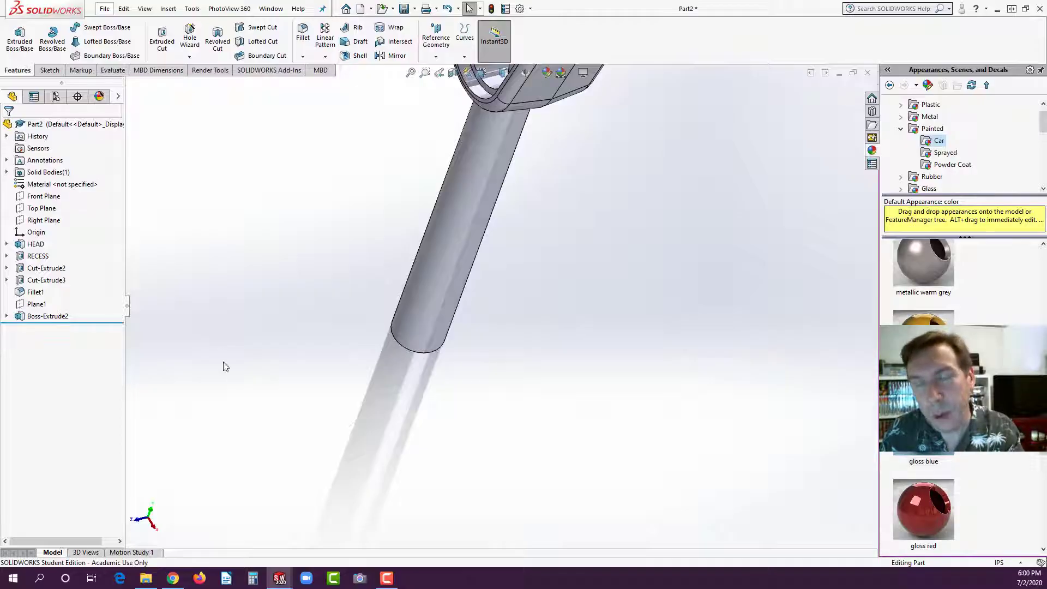
Start a new sketch on the Front Plane and orient the model to the Front view.
{"action": "key", "text": "f"}
{"action": "scroll", "coordinate": [533, 263], "scroll_direction": "down", "scroll_amount": 4}
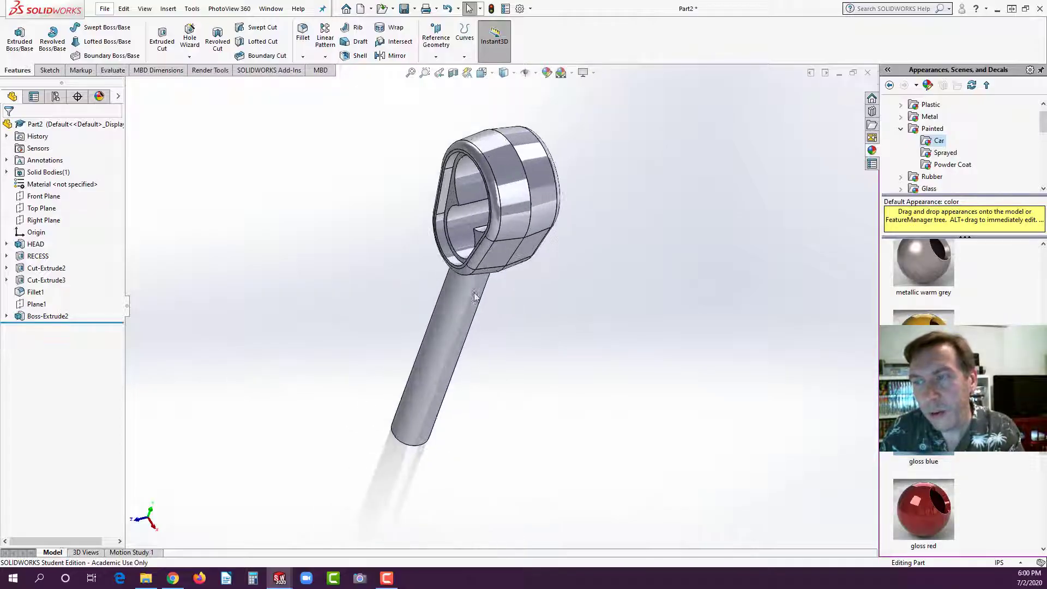
{"action": "middle_click_drag", "start_coordinate": [458, 337], "coordinate": [453, 306]}
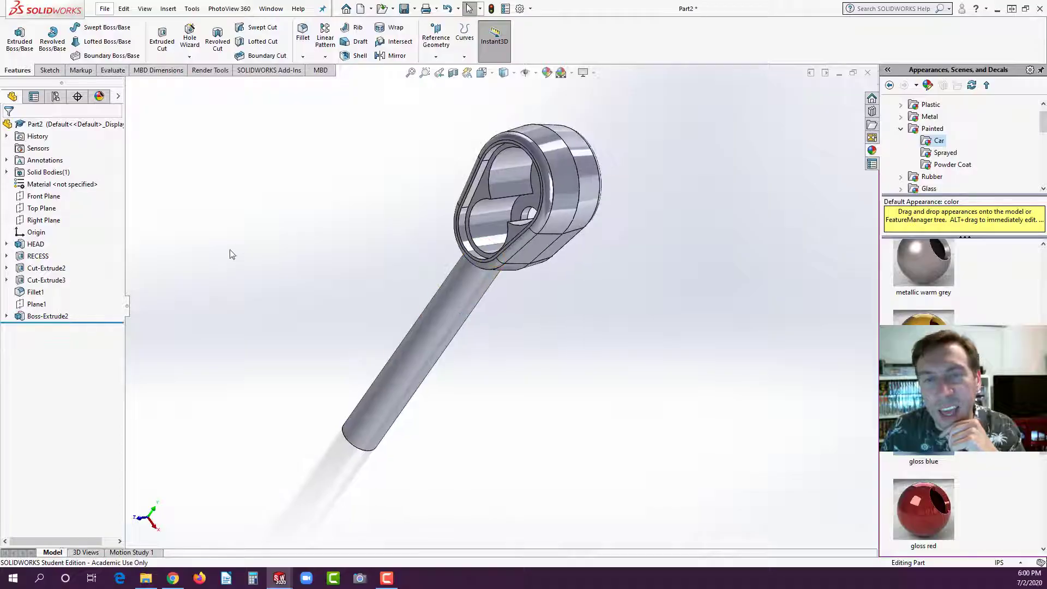
{"action": "left_click", "coordinate": [44, 197]}
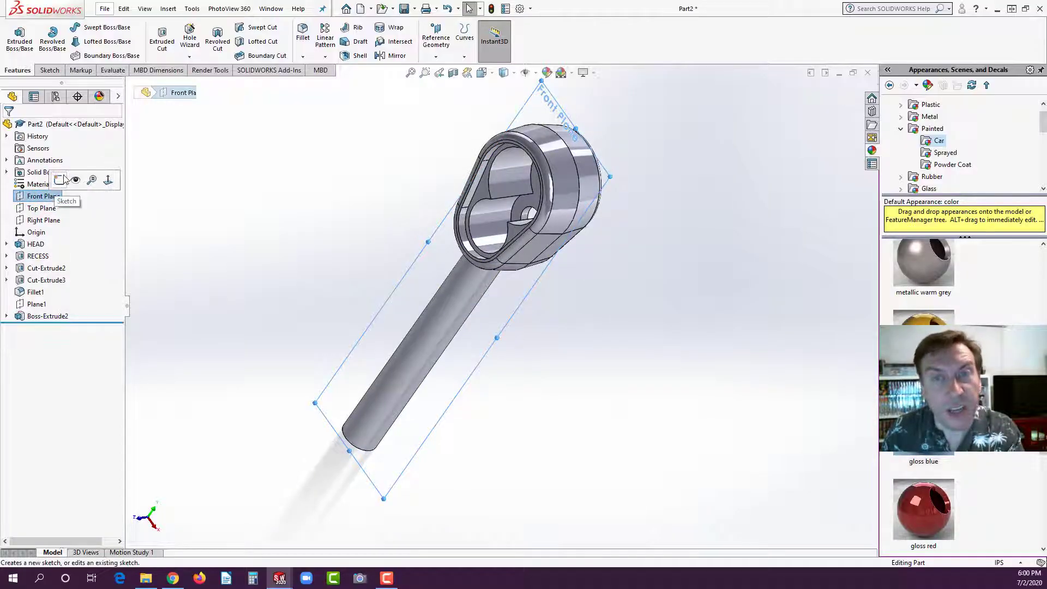
{"action": "left_click", "coordinate": [58, 180]}
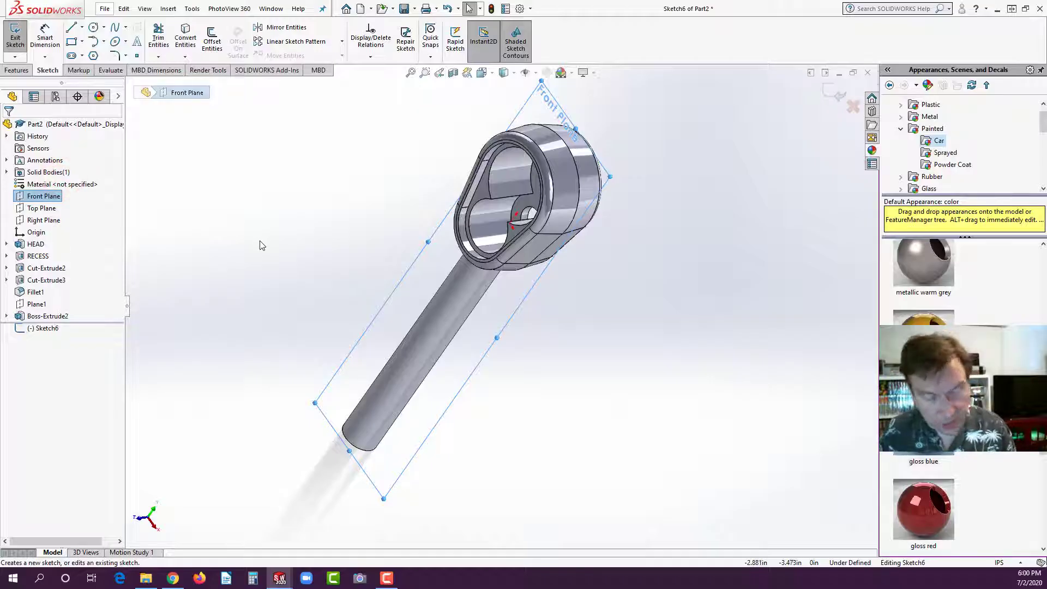
{"action": "key", "text": "space"}
{"action": "left_click", "coordinate": [171, 341]}
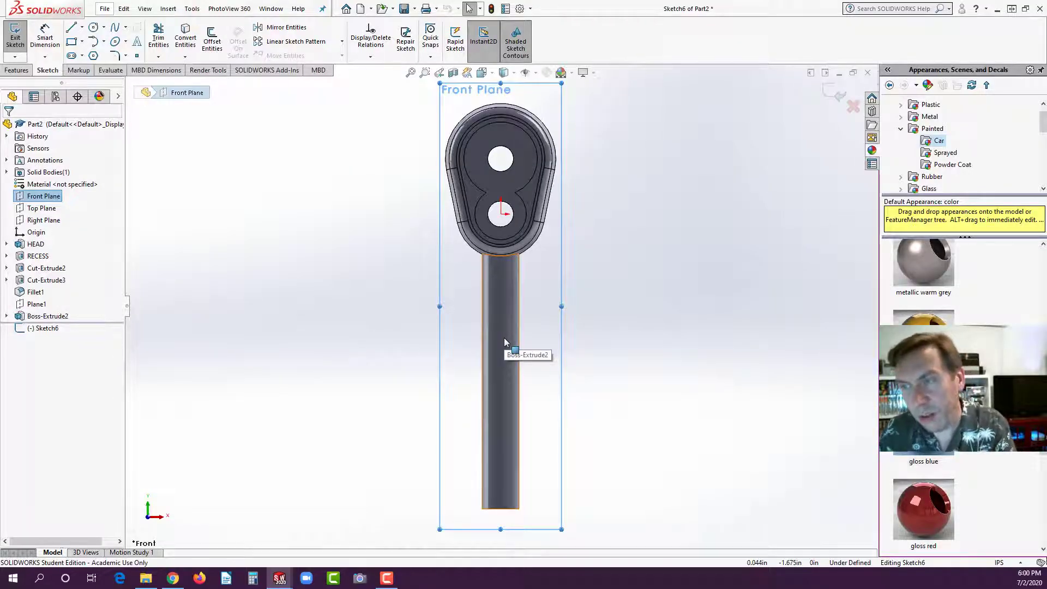
Sketch a corner rectangle about 1.16 in wide and 3.03 in tall, clear of the shaft, to its right and extending below its end.
{"action": "scroll", "coordinate": [504, 338], "scroll_direction": "up", "scroll_amount": 3}
{"action": "scroll", "coordinate": [503, 341], "scroll_direction": "up", "scroll_amount": 3}
{"action": "scroll", "coordinate": [504, 414], "scroll_direction": "down", "scroll_amount": 2}
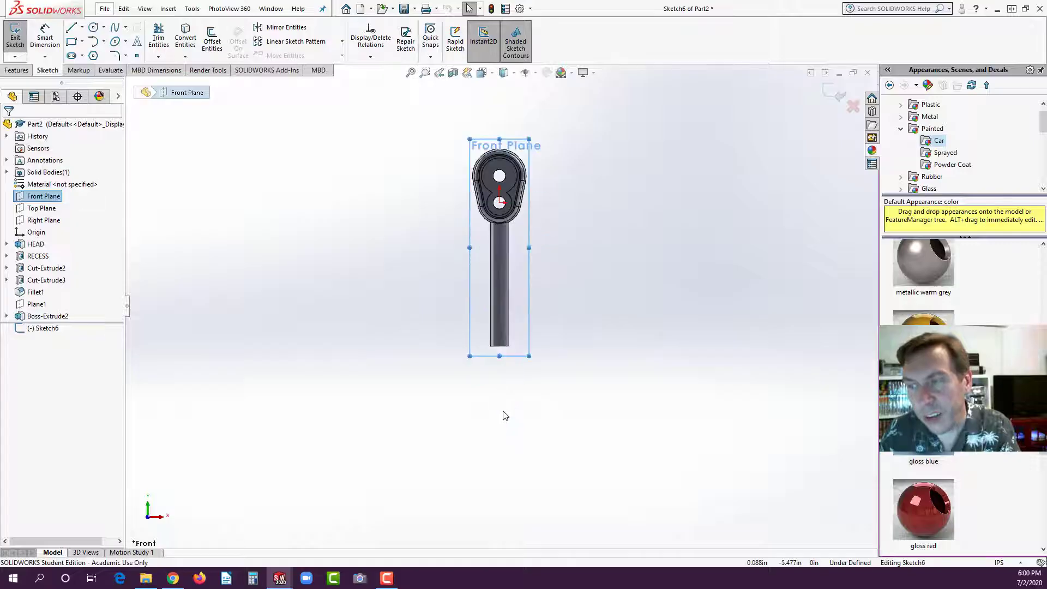
{"action": "scroll", "coordinate": [504, 414], "scroll_direction": "down", "scroll_amount": 1}
{"action": "scroll", "coordinate": [504, 414], "scroll_direction": "up", "scroll_amount": 1}
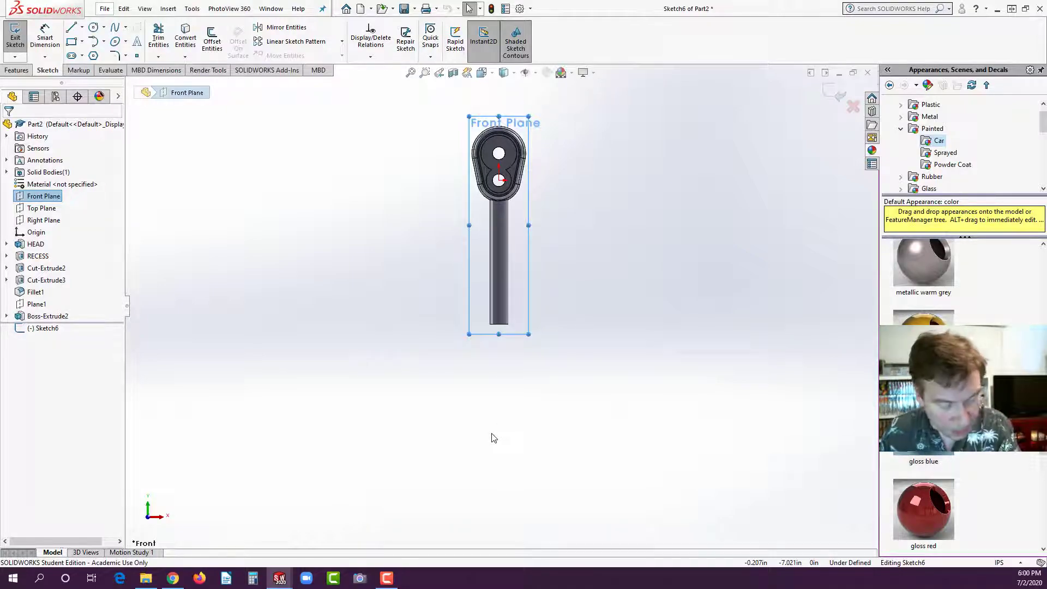
{"action": "mouse_move", "coordinate": [492, 434]}
{"action": "middle_mouse_down", "text": "shift"}
{"action": "mouse_move", "coordinate": [485, 415]}
{"action": "mouse_move", "coordinate": [497, 439]}
{"action": "mouse_move", "coordinate": [488, 414]}
{"action": "mouse_move", "coordinate": [502, 433]}
{"action": "mouse_move", "coordinate": [498, 414]}
{"action": "mouse_move", "coordinate": [510, 409]}
{"action": "mouse_move", "coordinate": [494, 392]}
{"action": "middle_mouse_up", "text": "shift"}
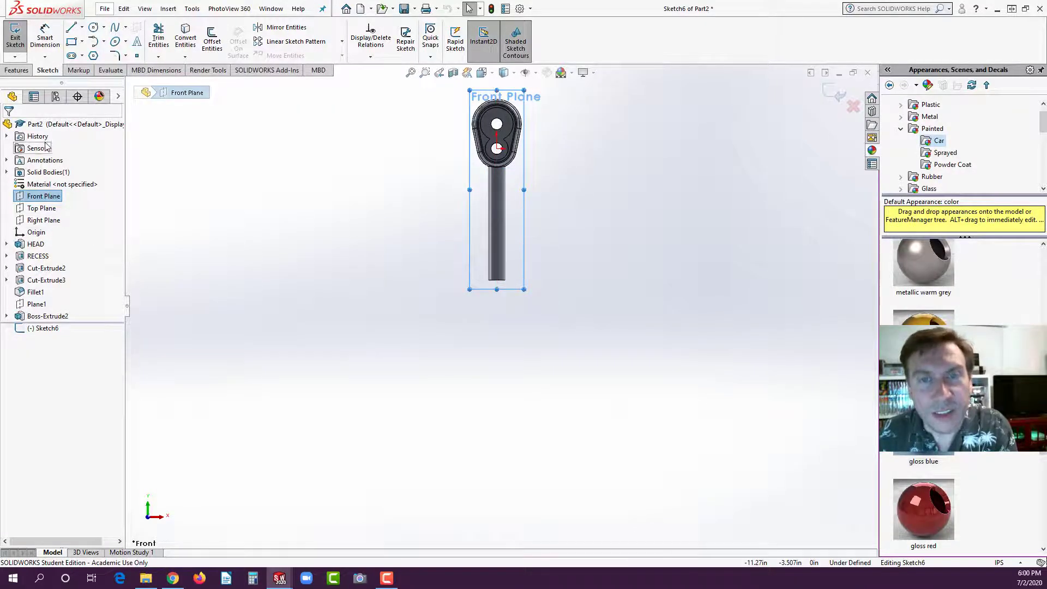
{"action": "left_click", "coordinate": [84, 44]}
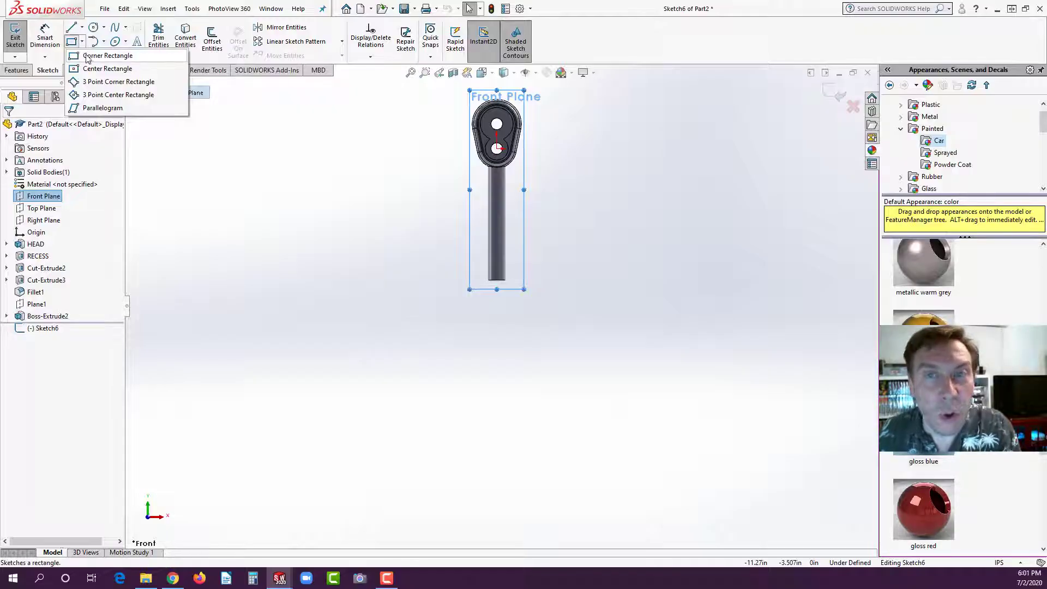
{"action": "left_click", "coordinate": [85, 55]}
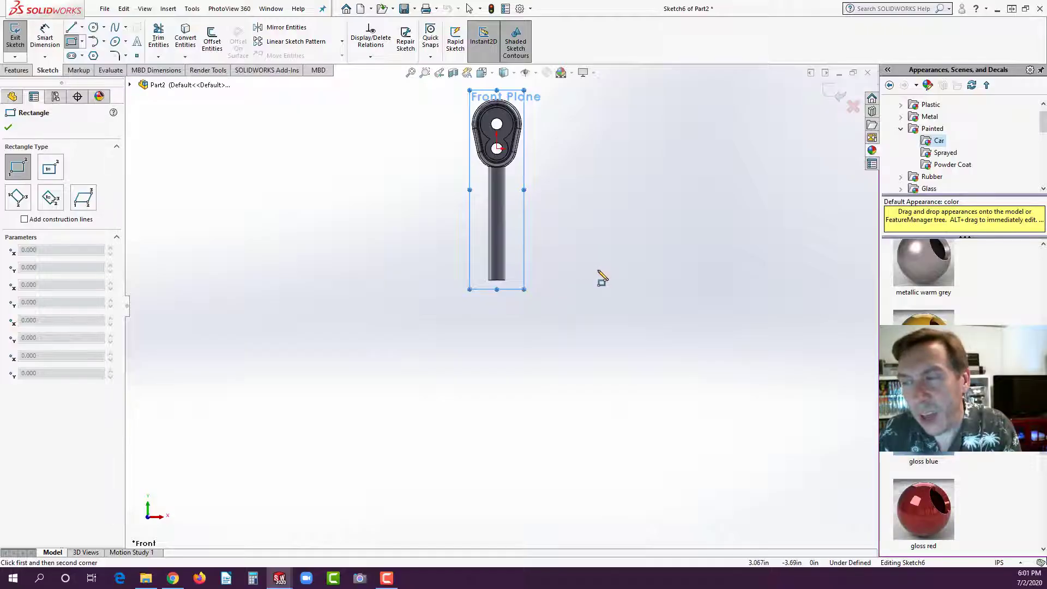
{"action": "left_click", "coordinate": [598, 270]}
{"action": "left_click", "coordinate": [636, 370]}
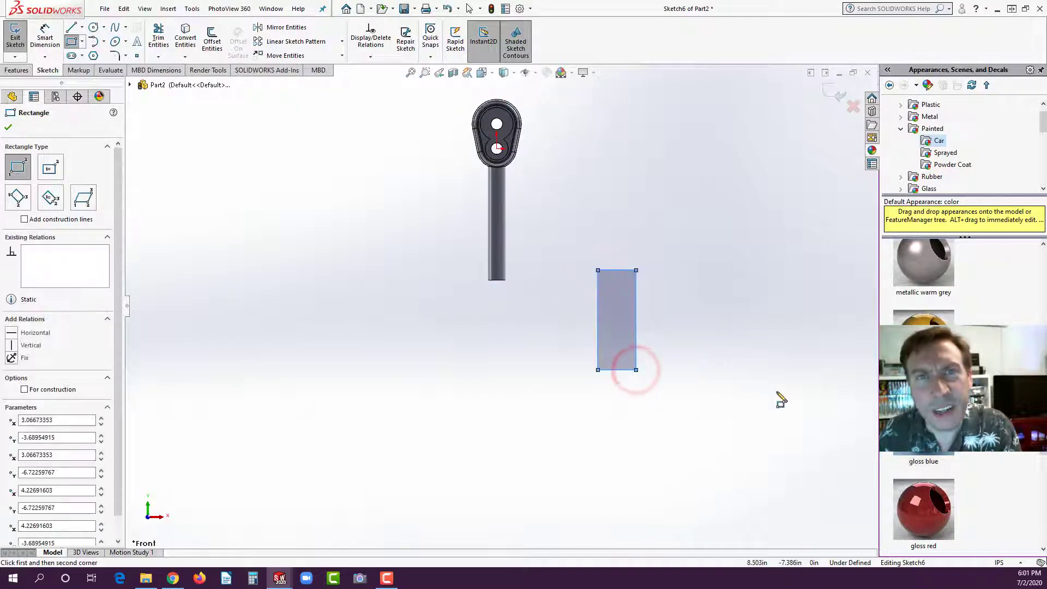
Draw a vertical centerline about 3.02 in long upward from the midpoint of the rectangle's top edge.
{"action": "left_click", "coordinate": [81, 31]}
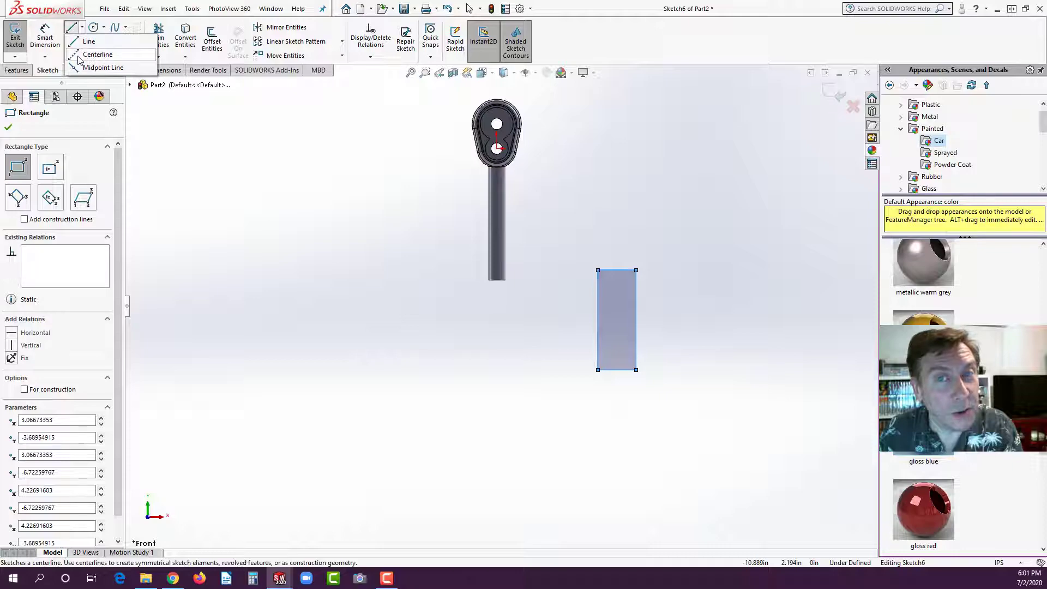
{"action": "left_click", "coordinate": [81, 54]}
{"action": "left_click", "coordinate": [616, 369]}
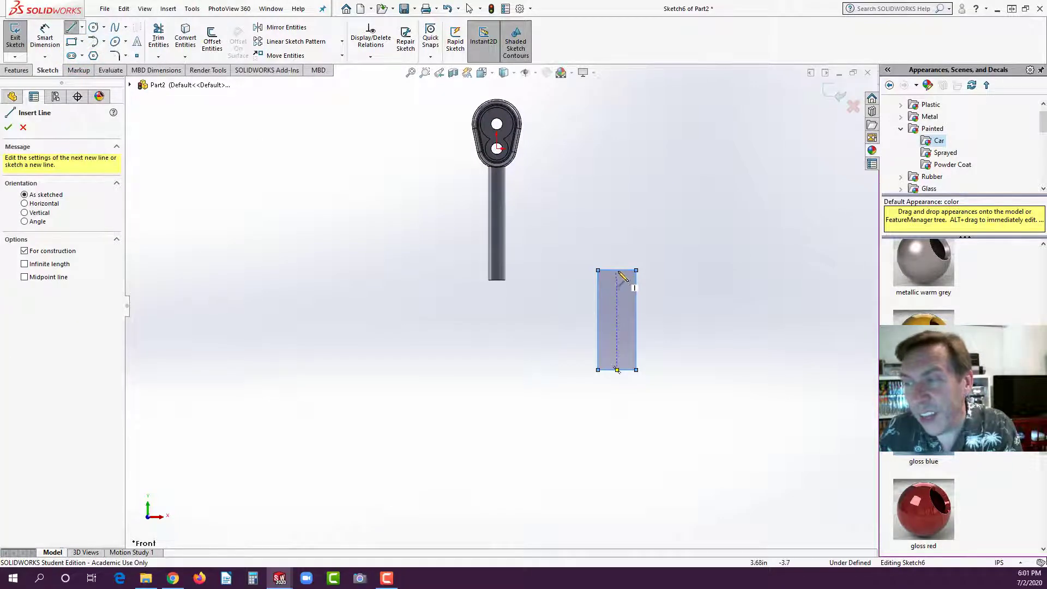
{"action": "left_click", "coordinate": [617, 270]}
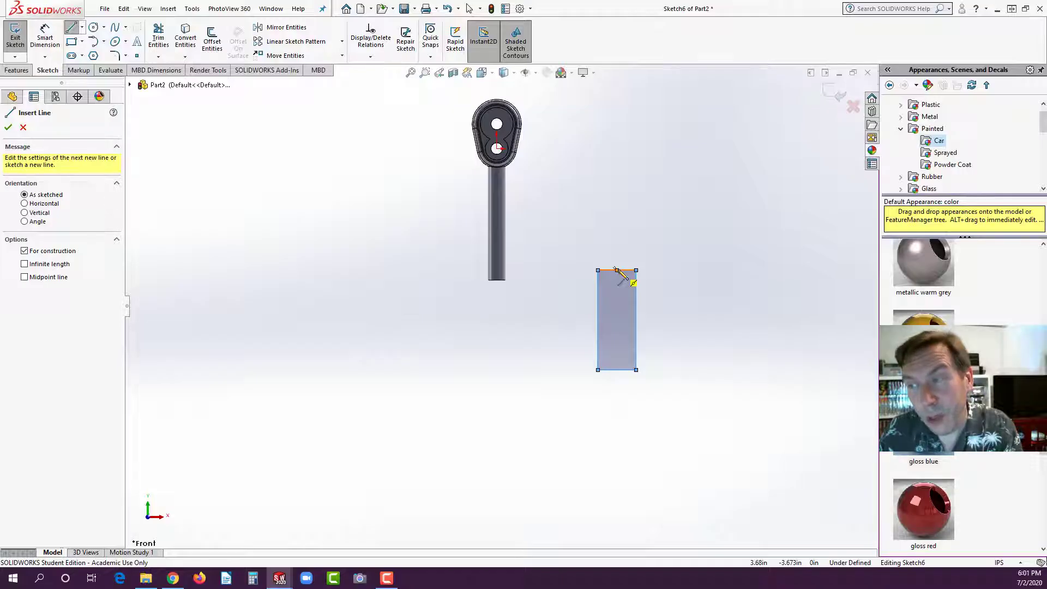
{"action": "left_click", "coordinate": [616, 270]}
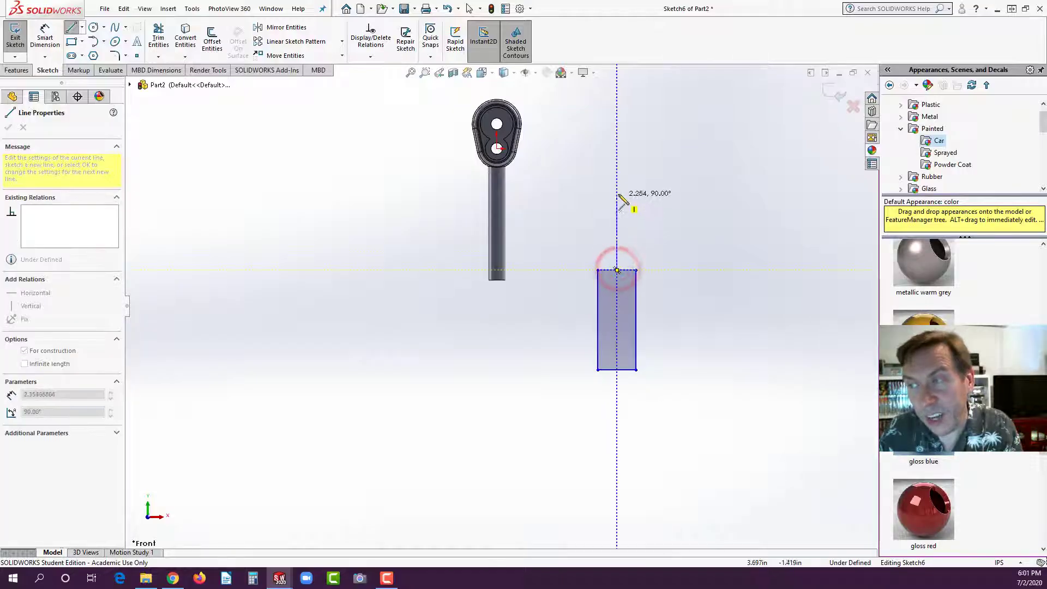
{"action": "left_click", "coordinate": [616, 171]}
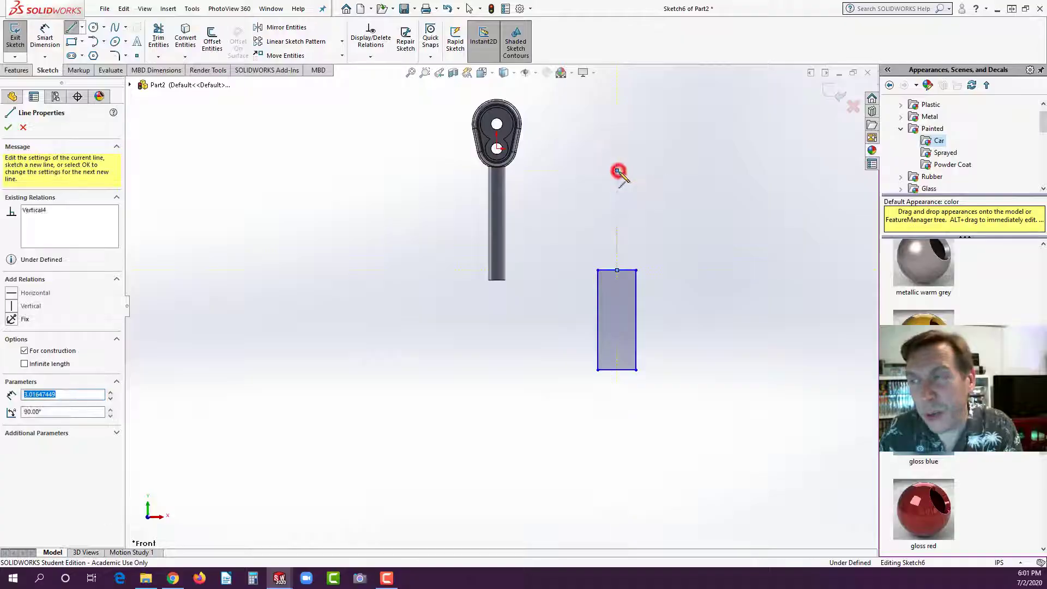
{"action": "key", "text": "Escape"}
{"action": "key", "text": "Escape"}
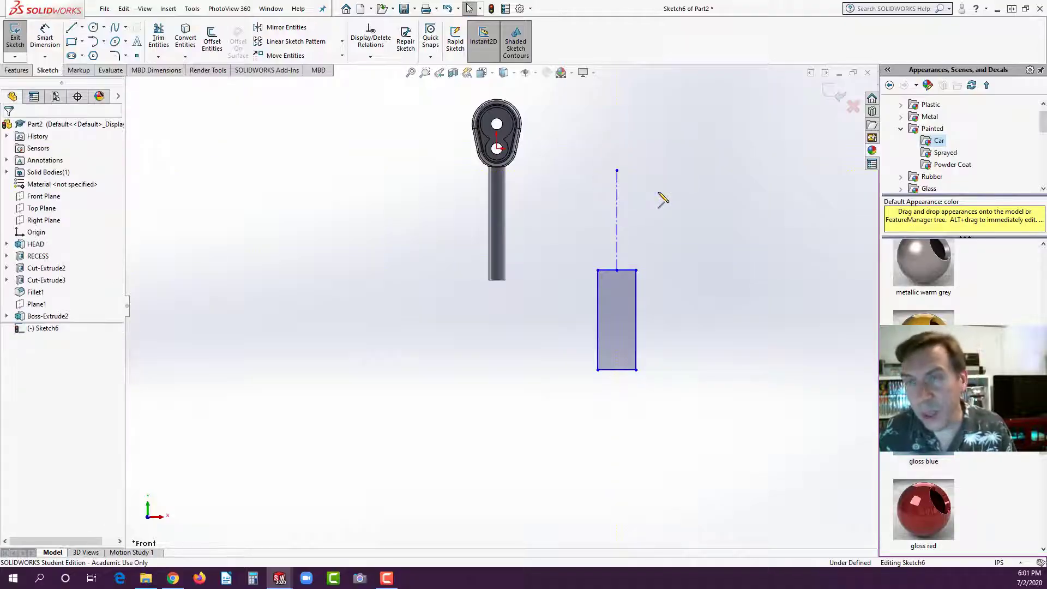
Dimension the rectangle to 4 in tall and 1 in wide.
{"action": "left_click", "coordinate": [45, 38]}
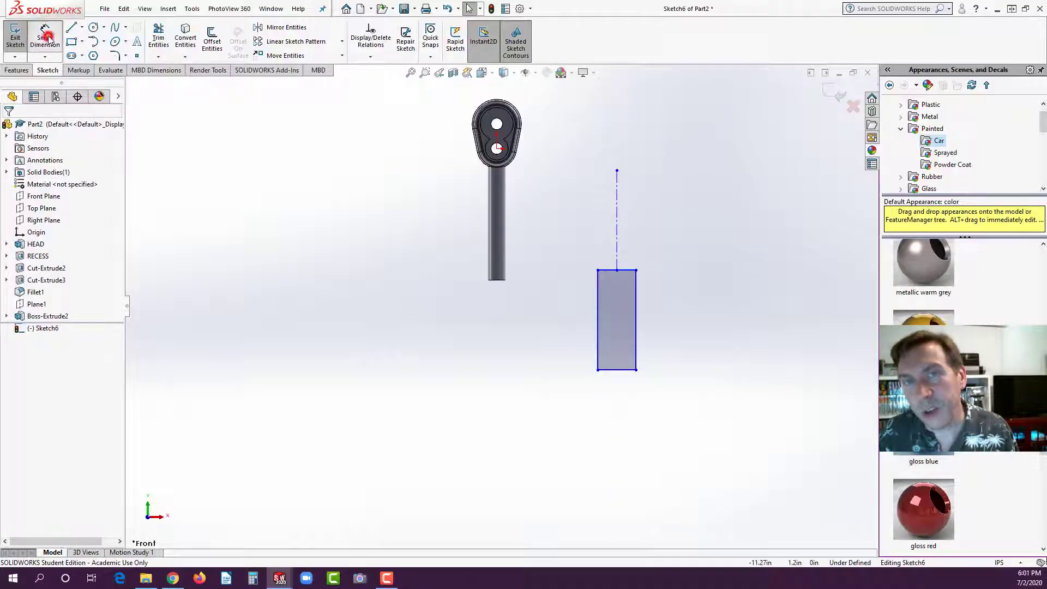
{"action": "left_click", "coordinate": [635, 311]}
{"action": "left_click", "coordinate": [658, 321]}
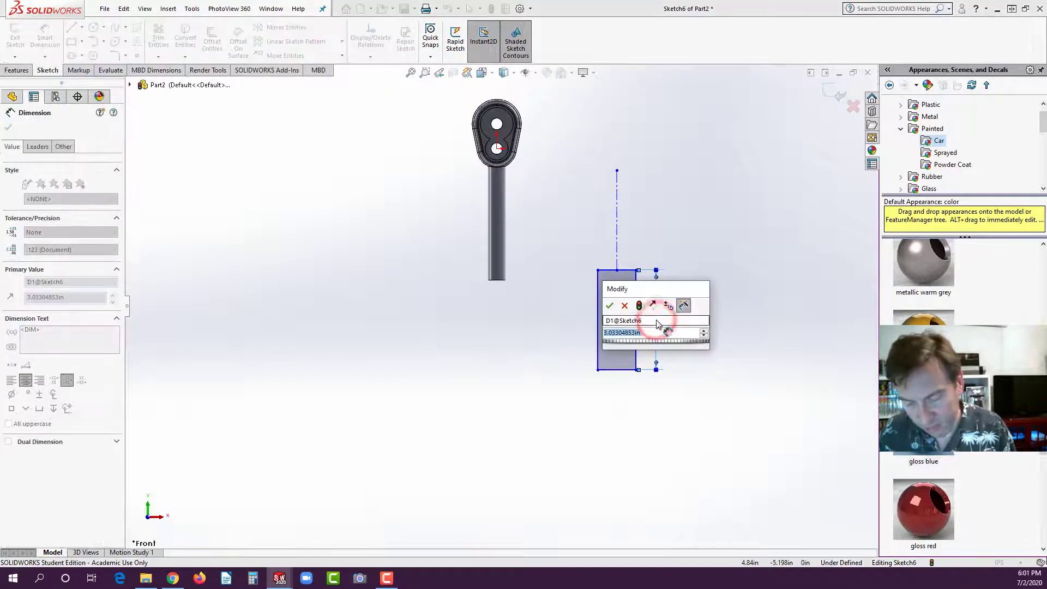
{"action": "type", "text": "4"}
{"action": "key", "text": "Return"}
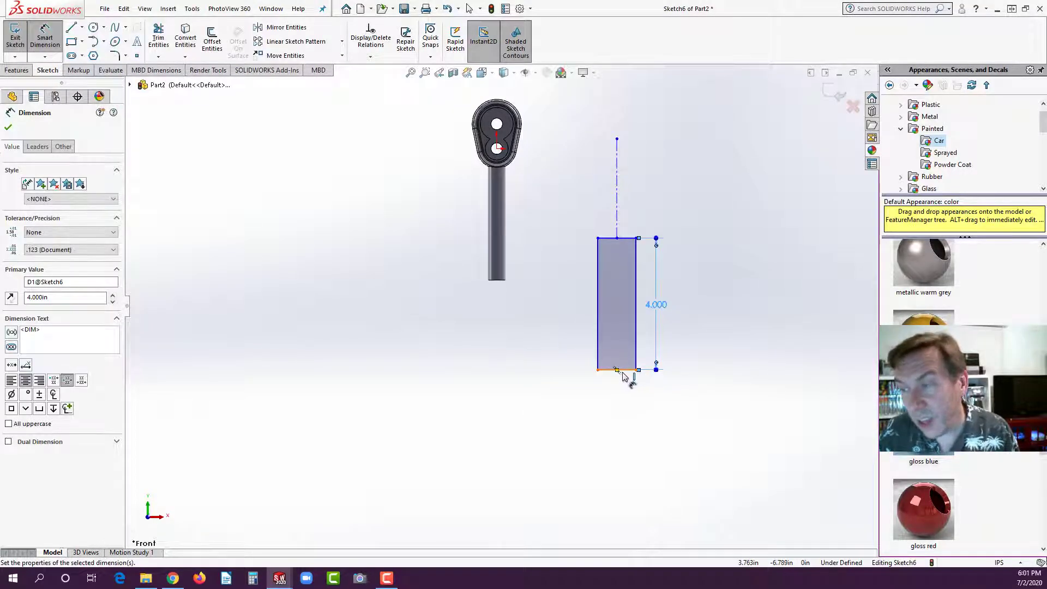
{"action": "left_click", "coordinate": [627, 370]}
{"action": "left_click", "coordinate": [617, 397]}
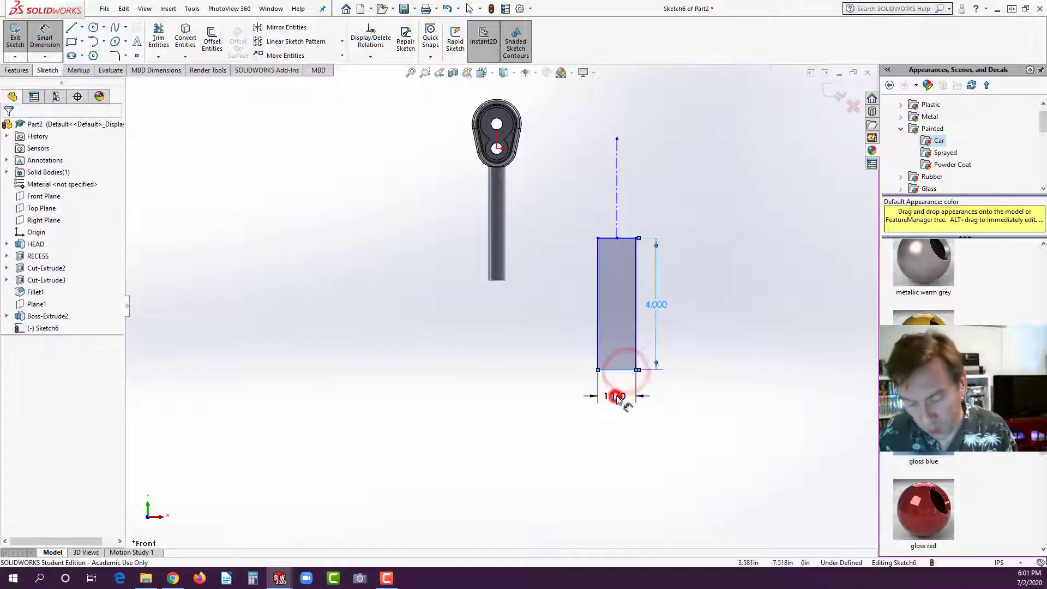
{"action": "type", "text": "1.000in"}
{"action": "key", "text": "Return"}
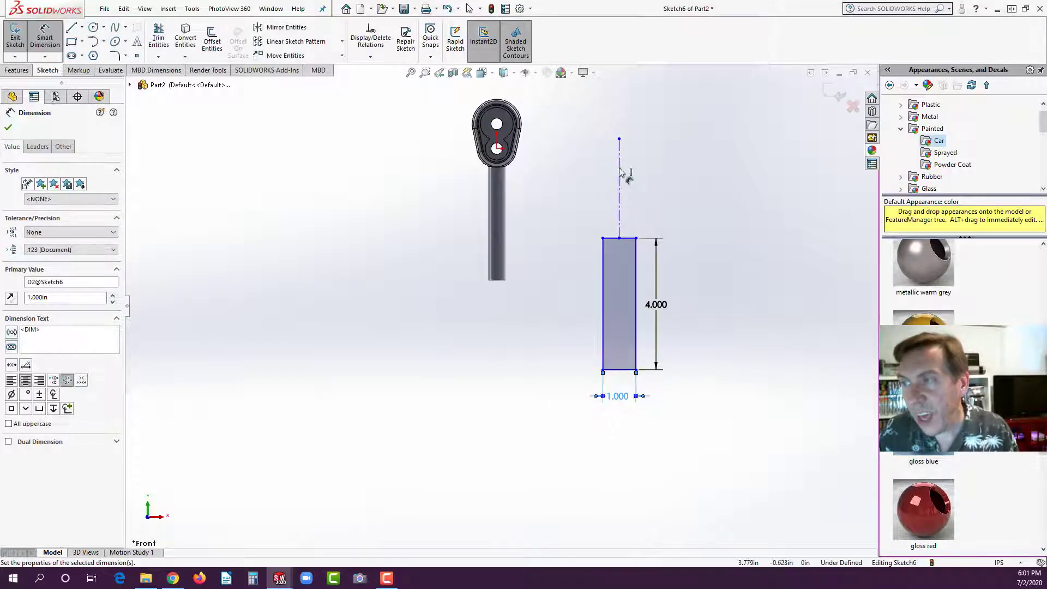
Dimension the vertical centerline above the rectangle to 3.7 in long and leave the dimension tool.
{"action": "left_click", "coordinate": [620, 165]}
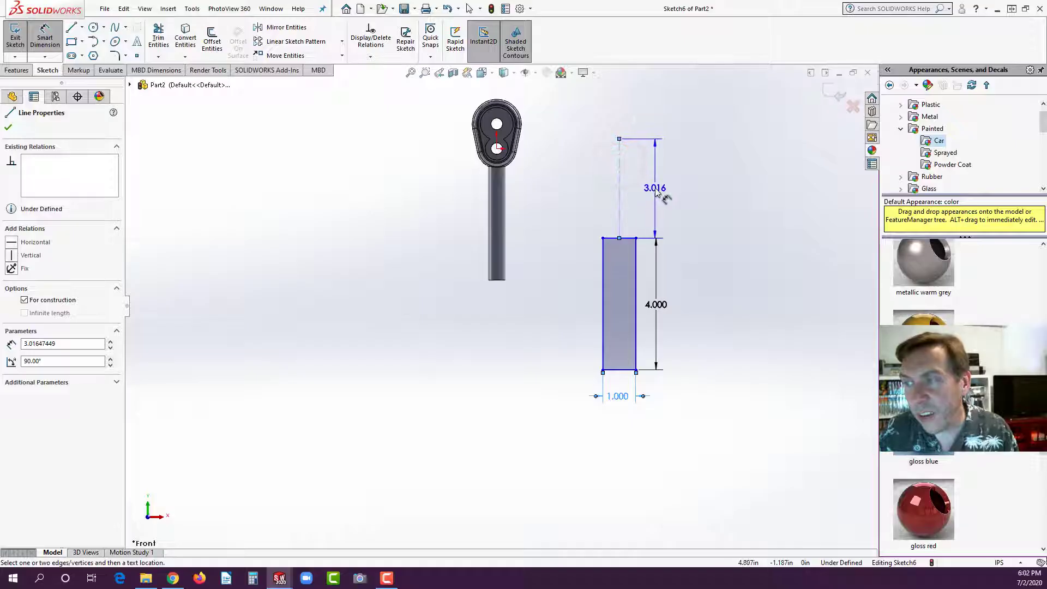
{"action": "left_click", "coordinate": [657, 192]}
{"action": "type", "text": "3.7"}
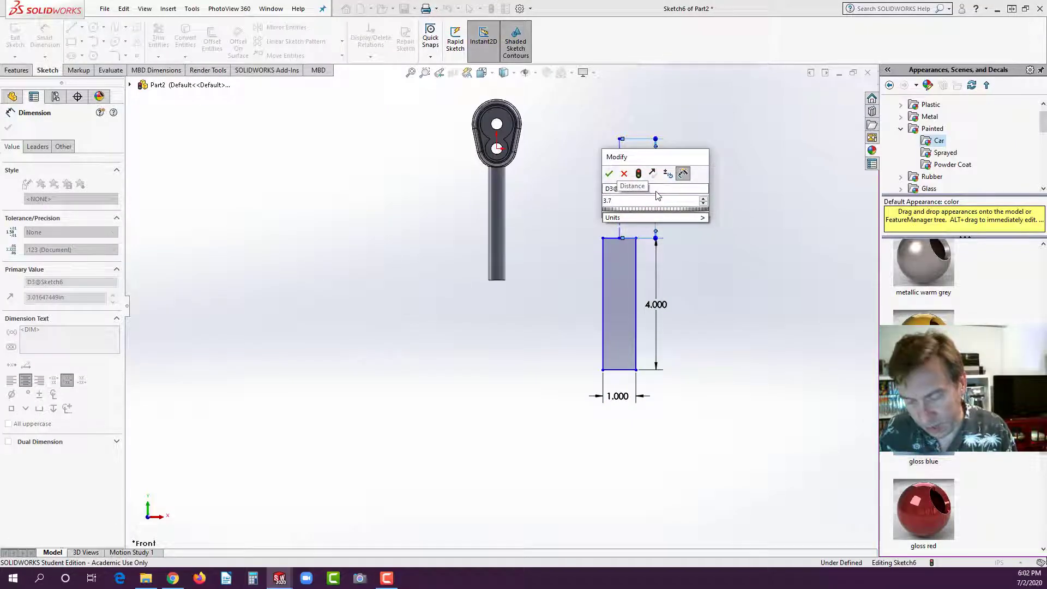
{"action": "key", "text": "Escape"}
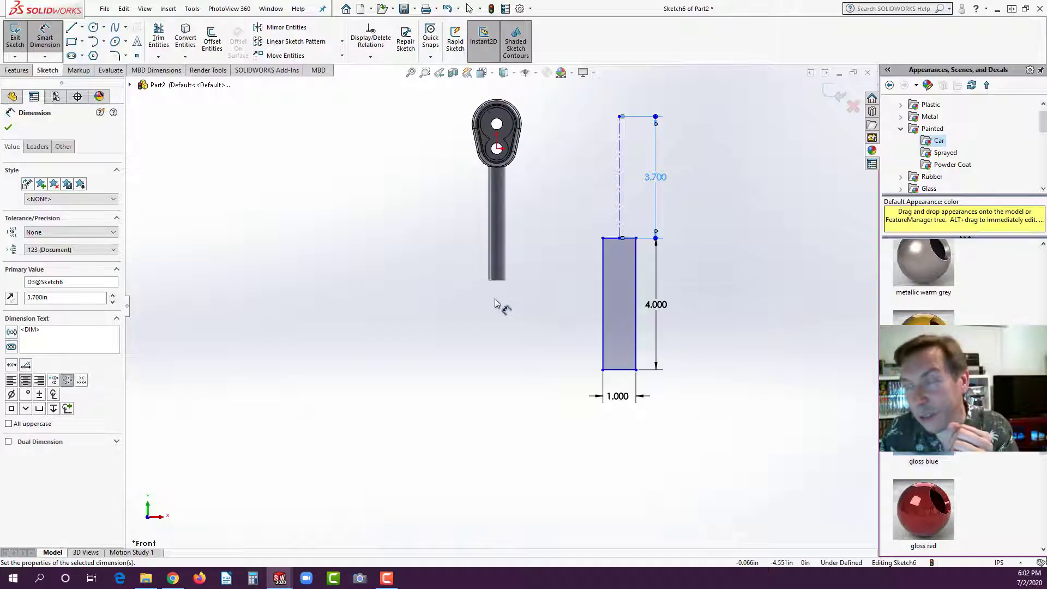
{"action": "key", "text": "space"}
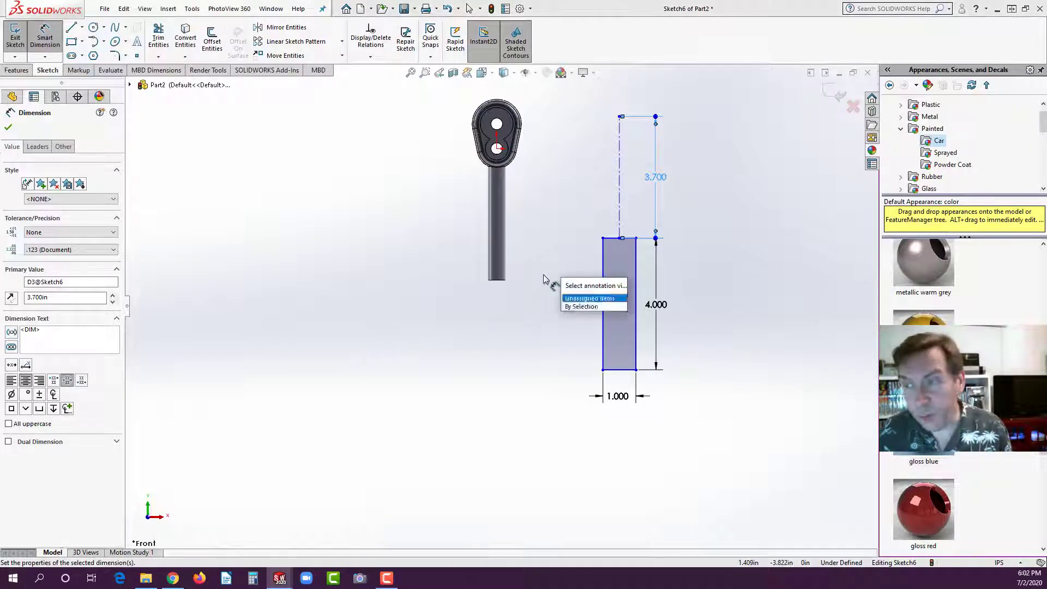
{"action": "key", "text": "Escape"}
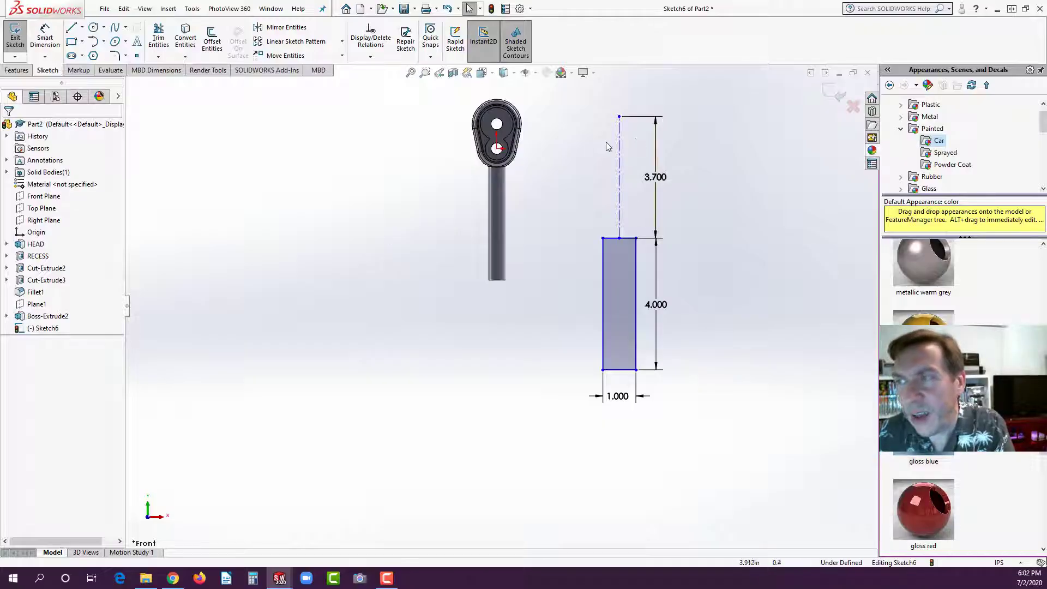
Move the sketch by its centerline's upper endpoint, snapping that endpoint onto the origin in the head's lower hole.
{"action": "left_click", "coordinate": [620, 117]}
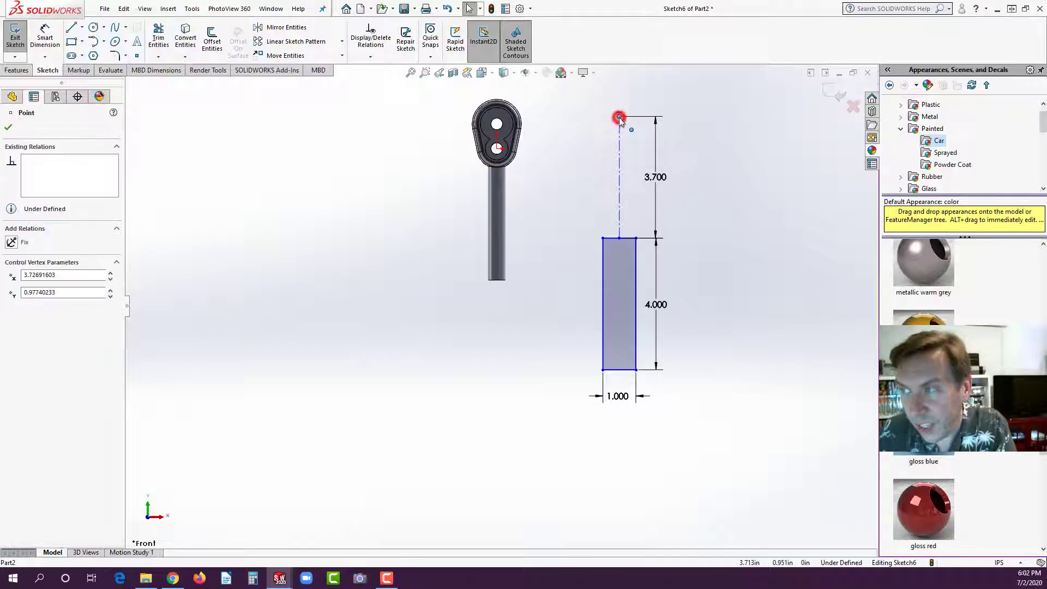
{"action": "left_click_drag", "start_coordinate": [619, 117], "coordinate": [498, 153]}
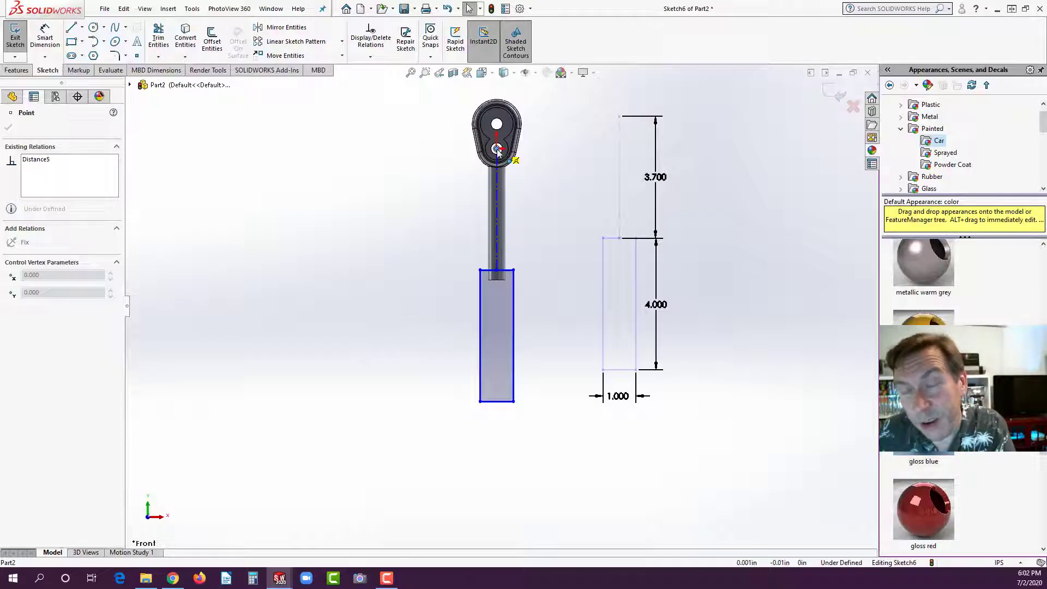
{"action": "left_click_drag", "start_coordinate": [498, 152], "coordinate": [496, 149]}
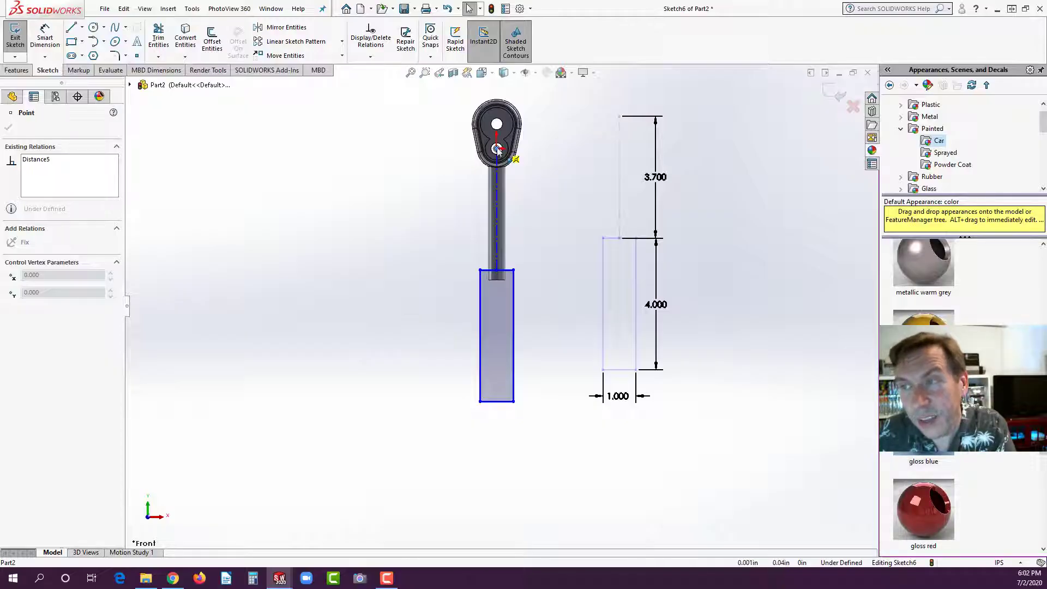
{"action": "left_click", "coordinate": [439, 216]}
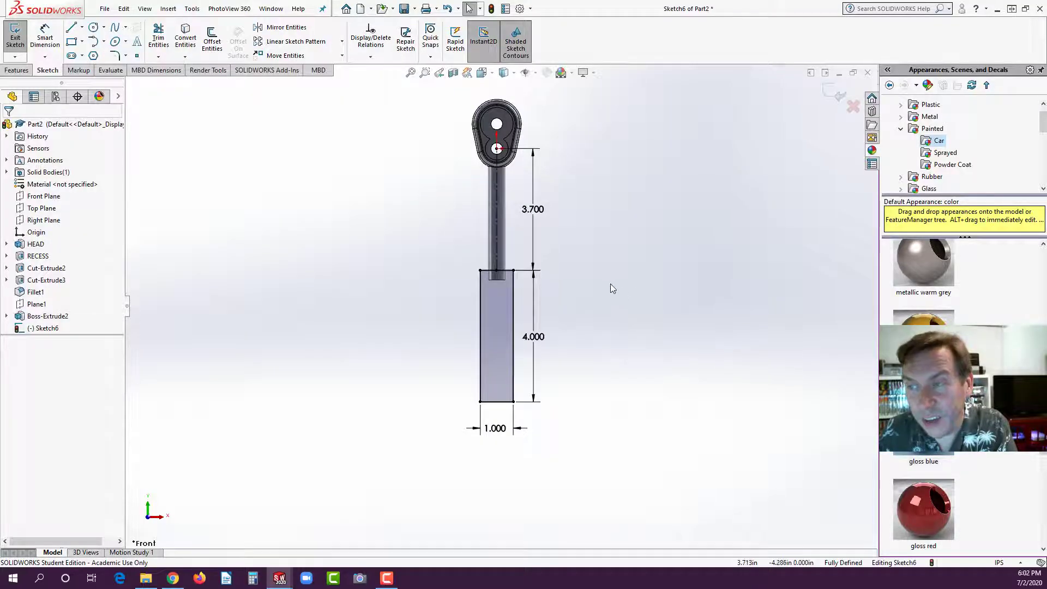
Extrude the rectangle as a merged Mid Plane boss 0.75 in deep with a 7° inward draft to form the handle.
{"action": "middle_click_drag", "start_coordinate": [610, 287], "coordinate": [563, 329]}
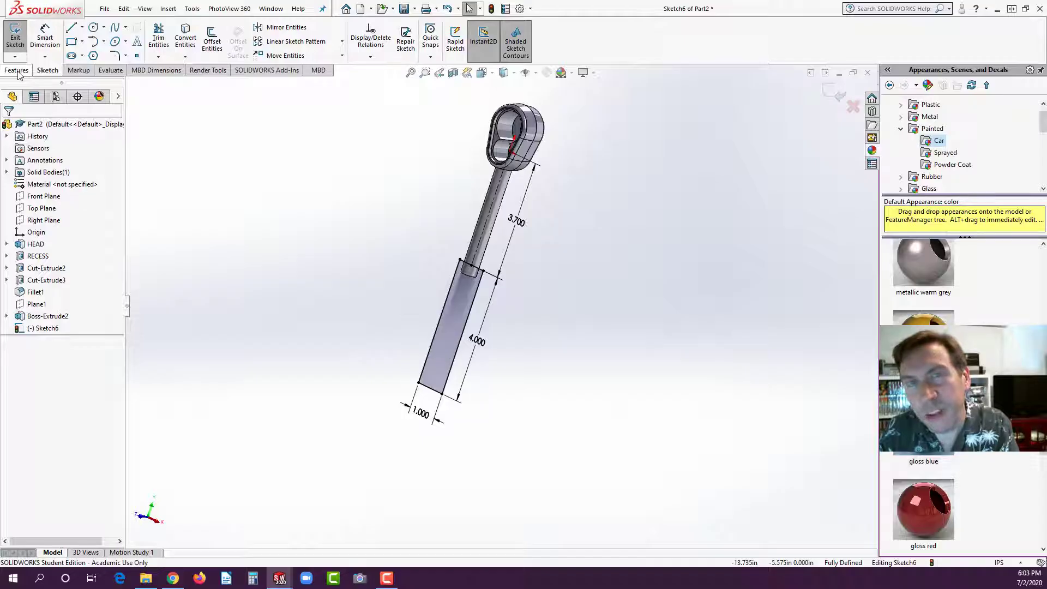
{"action": "left_click", "coordinate": [17, 72]}
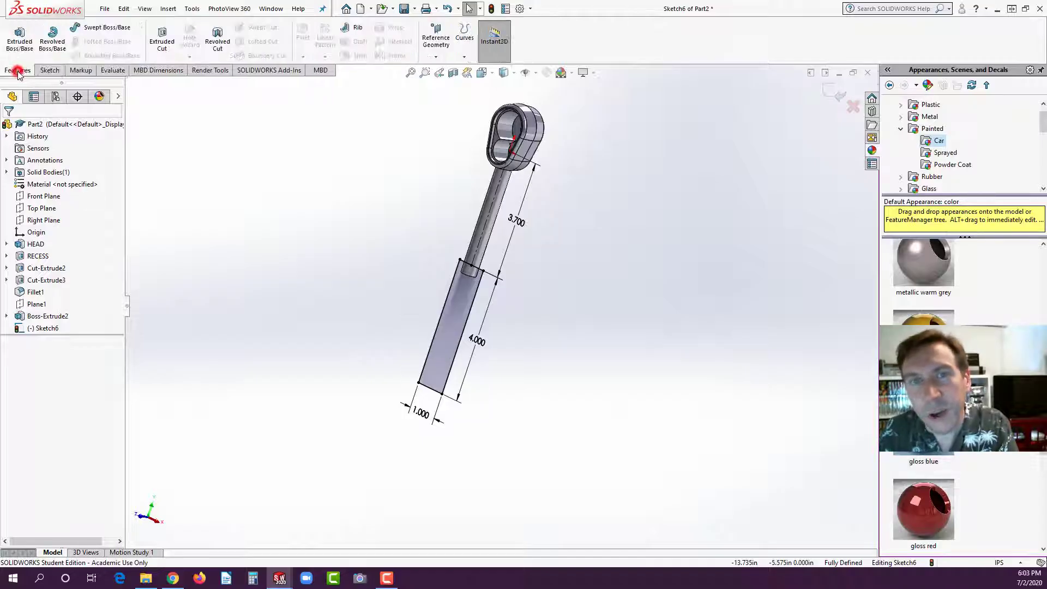
{"action": "left_click", "coordinate": [22, 44]}
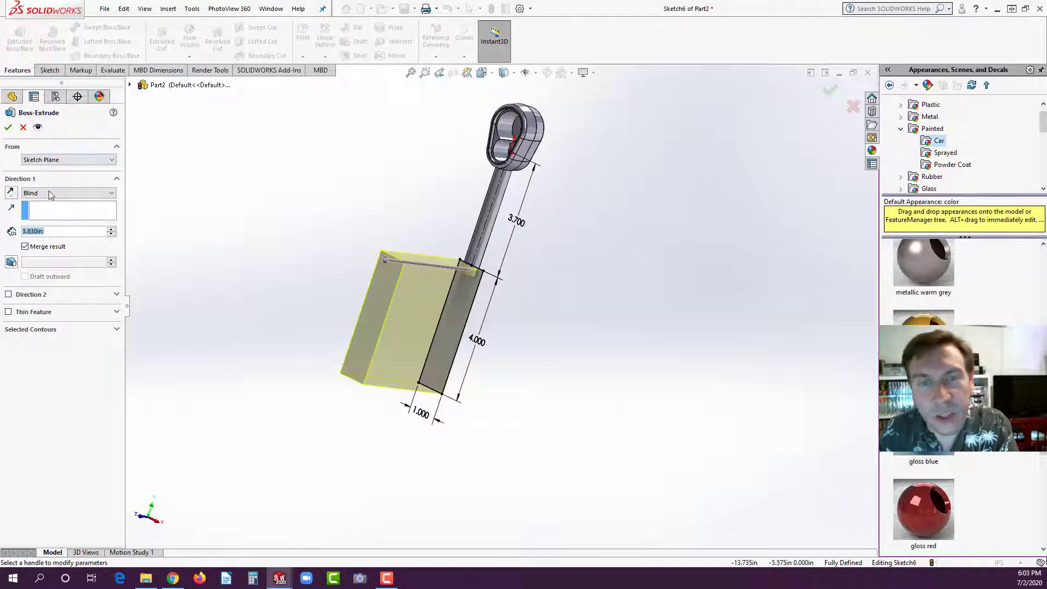
{"action": "left_click", "coordinate": [49, 193]}
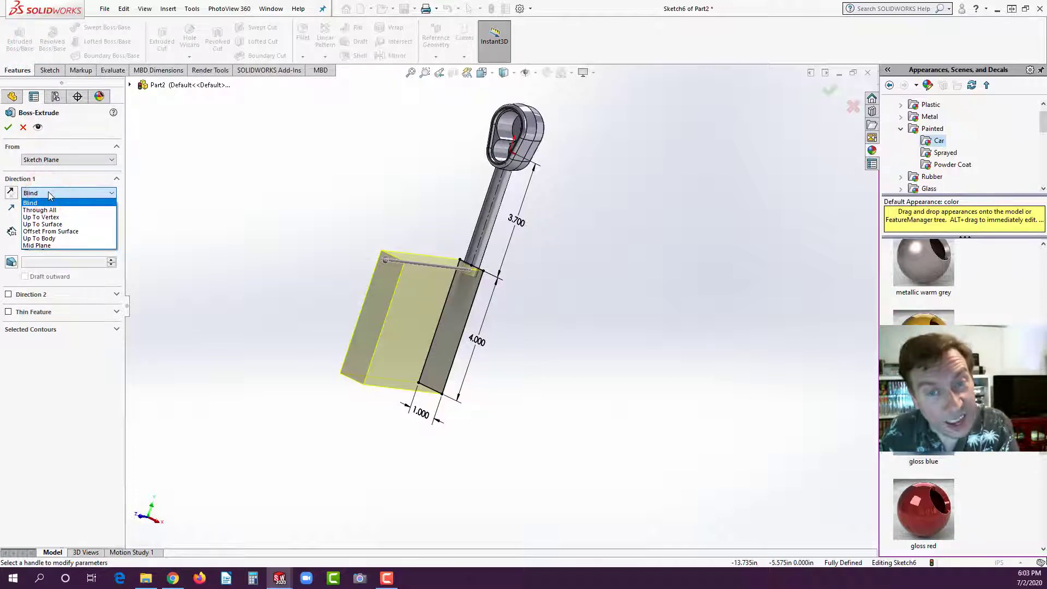
{"action": "left_click", "coordinate": [50, 245]}
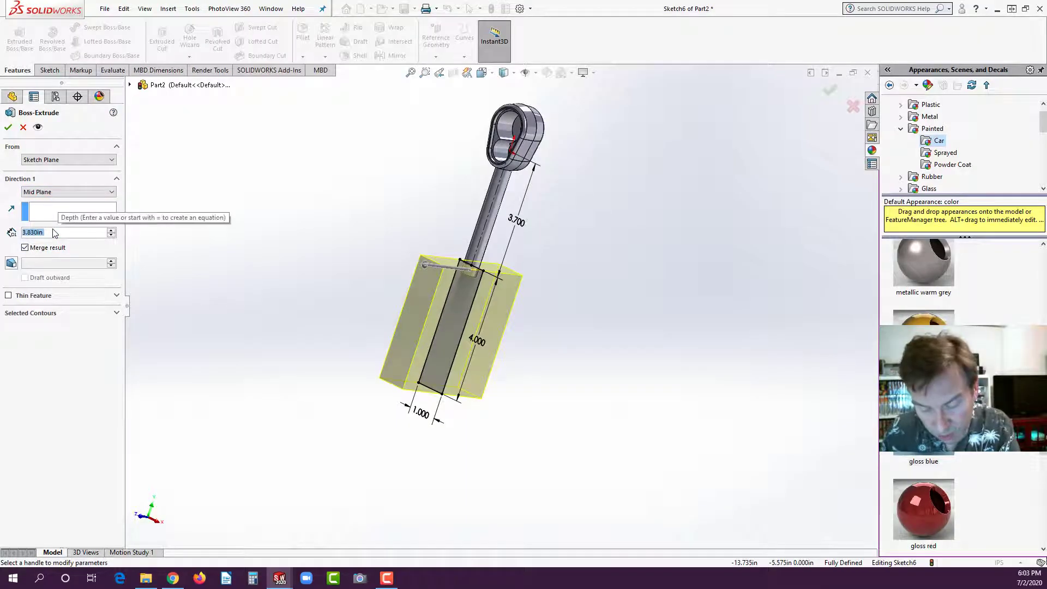
{"action": "key", "text": "BackSpace"}
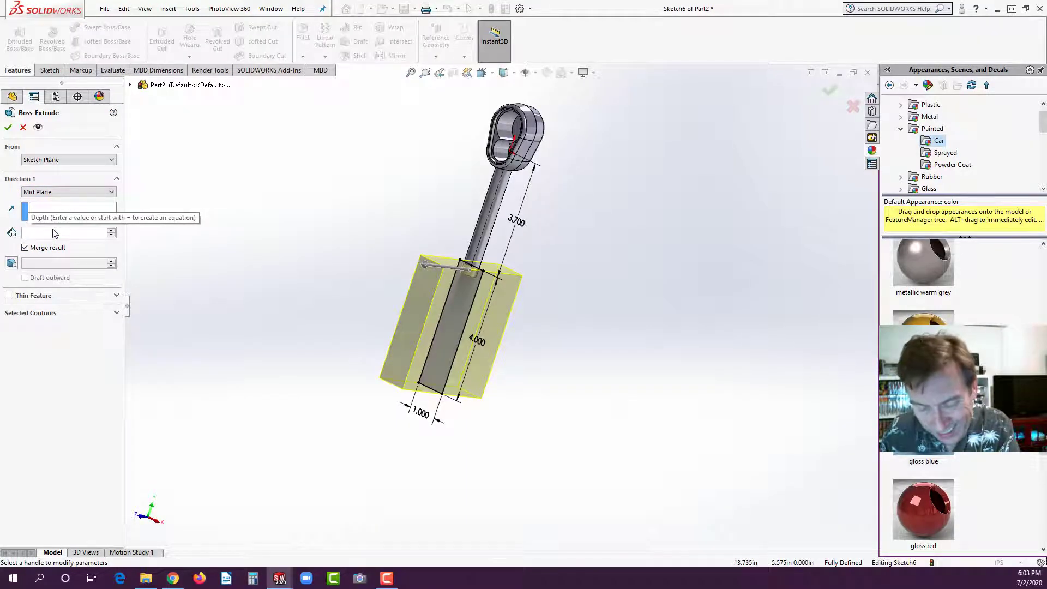
{"action": "left_click", "coordinate": [40, 231]}
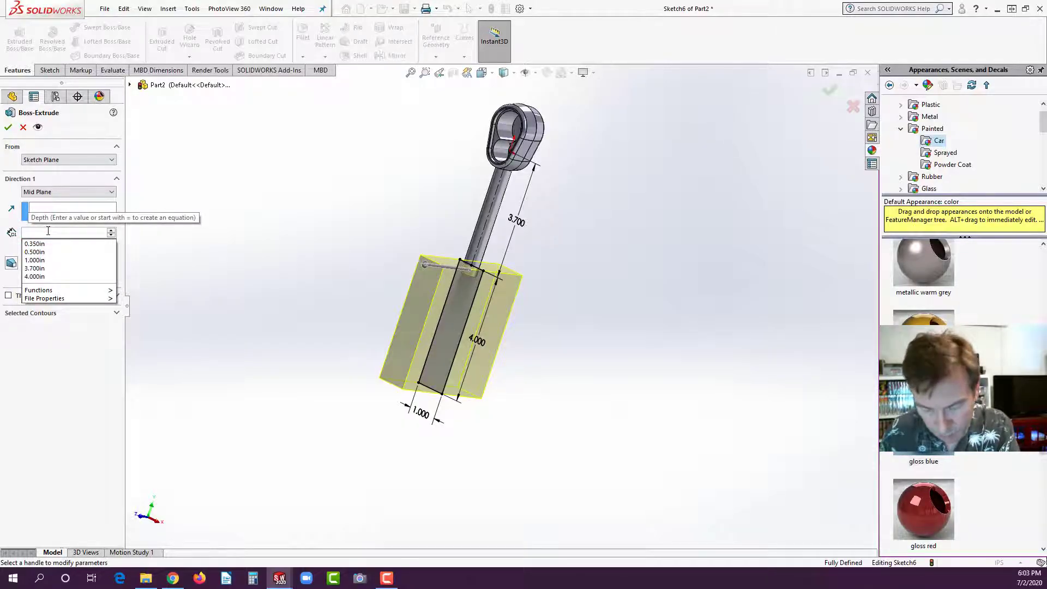
{"action": "type", "text": "0.75"}
{"action": "key", "text": "Return"}
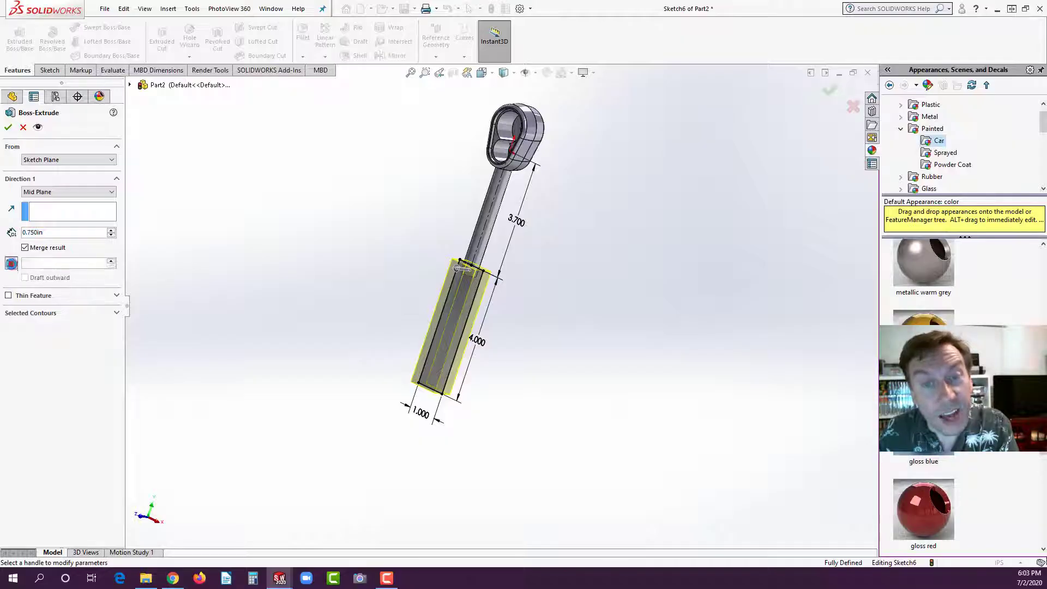
{"action": "left_click", "coordinate": [11, 263]}
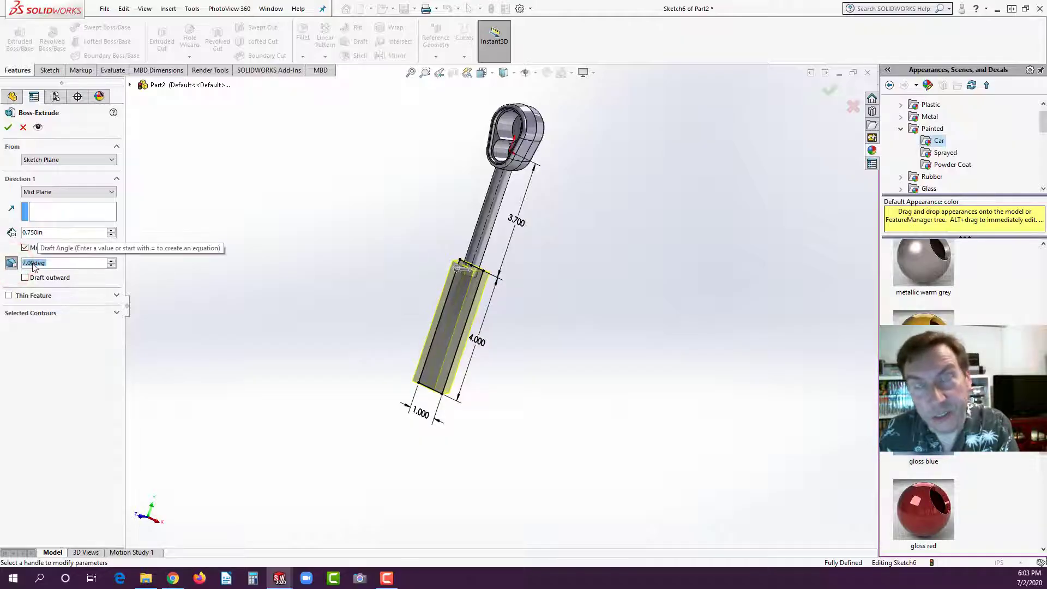
{"action": "left_click", "coordinate": [8, 128]}
Fillet the handle's four long outer edges with a 0.1 in radius.
{"action": "middle_click_drag", "start_coordinate": [243, 267], "coordinate": [450, 266]}
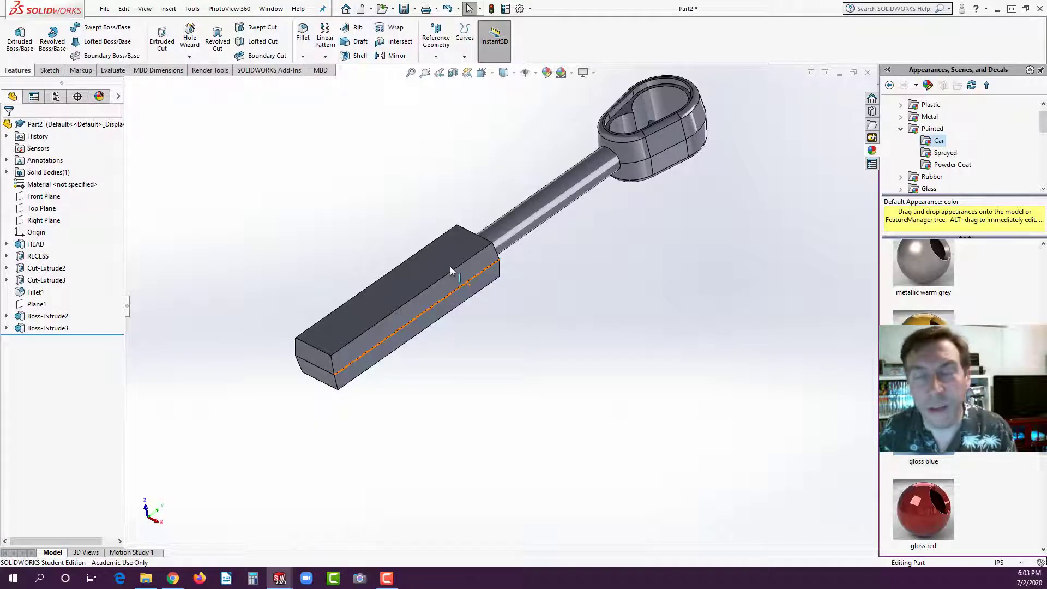
{"action": "left_click", "coordinate": [302, 31]}
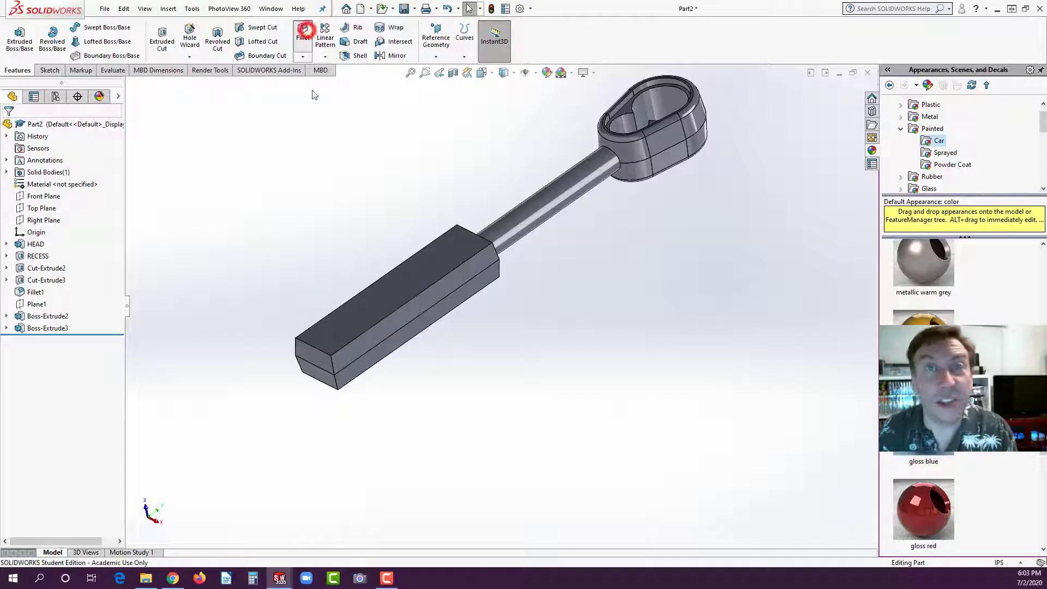
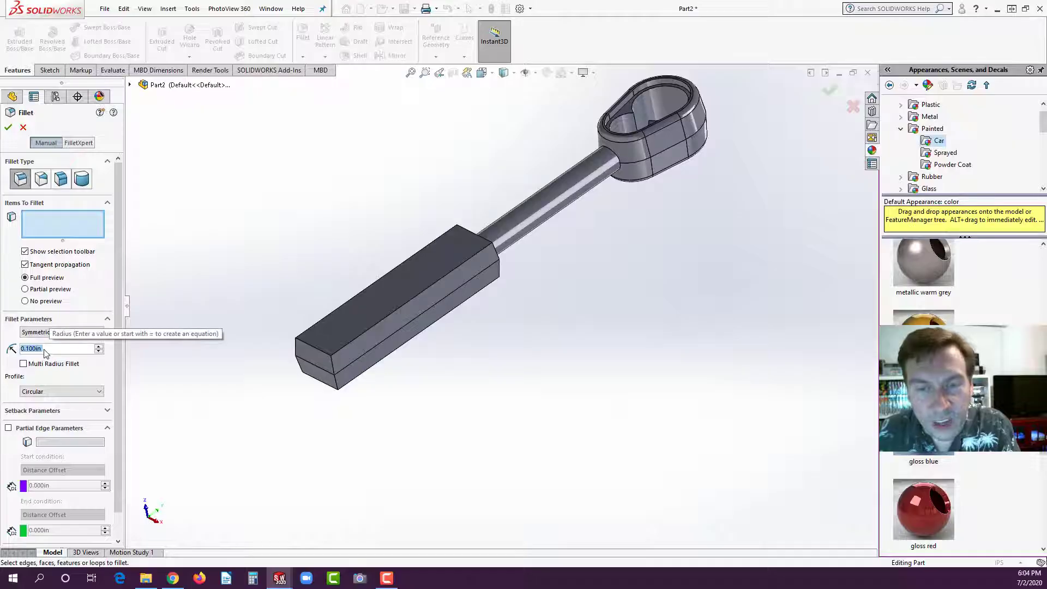
{"action": "left_click", "coordinate": [397, 309]}
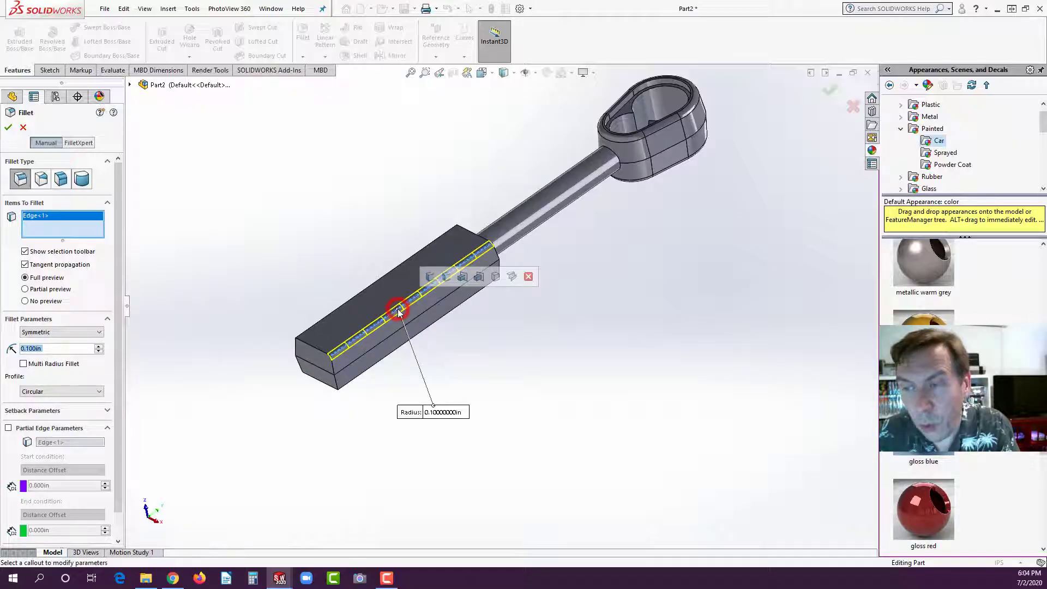
{"action": "left_click", "coordinate": [374, 281]}
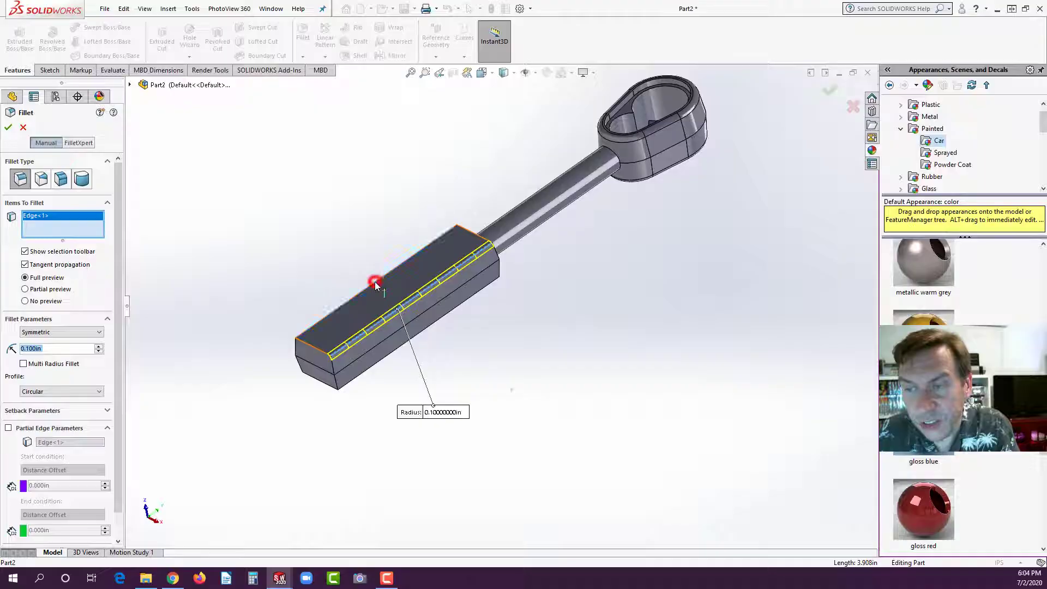
{"action": "left_click", "coordinate": [430, 329]}
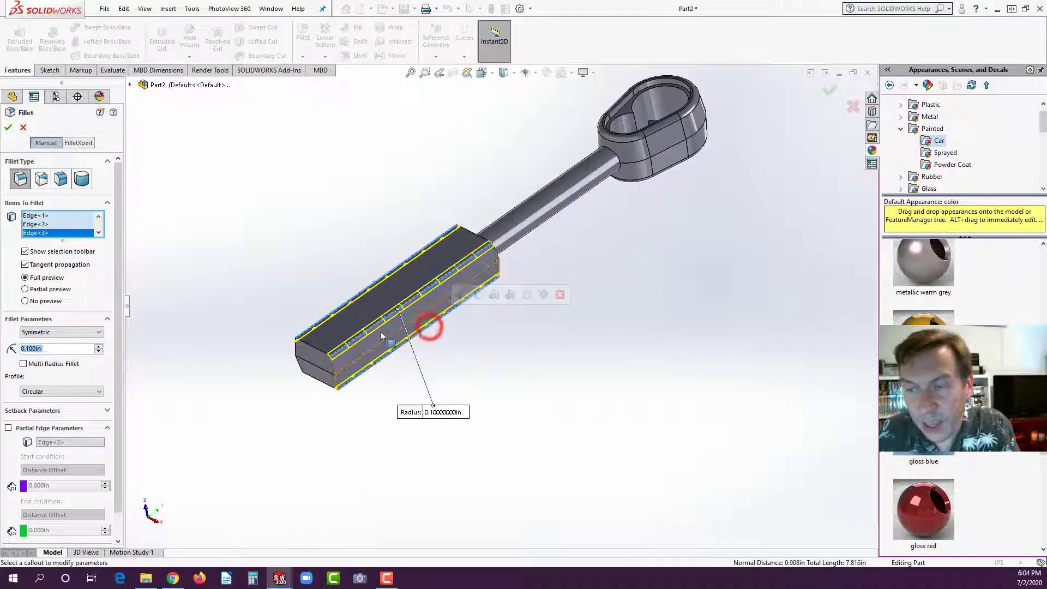
{"action": "left_click", "coordinate": [307, 371]}
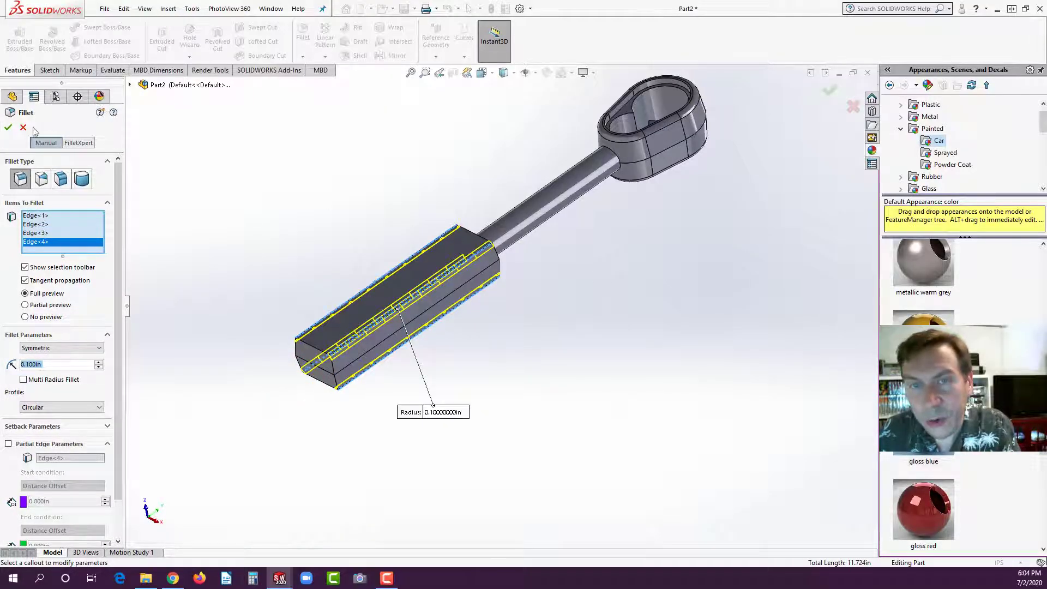
{"action": "left_click", "coordinate": [9, 127]}
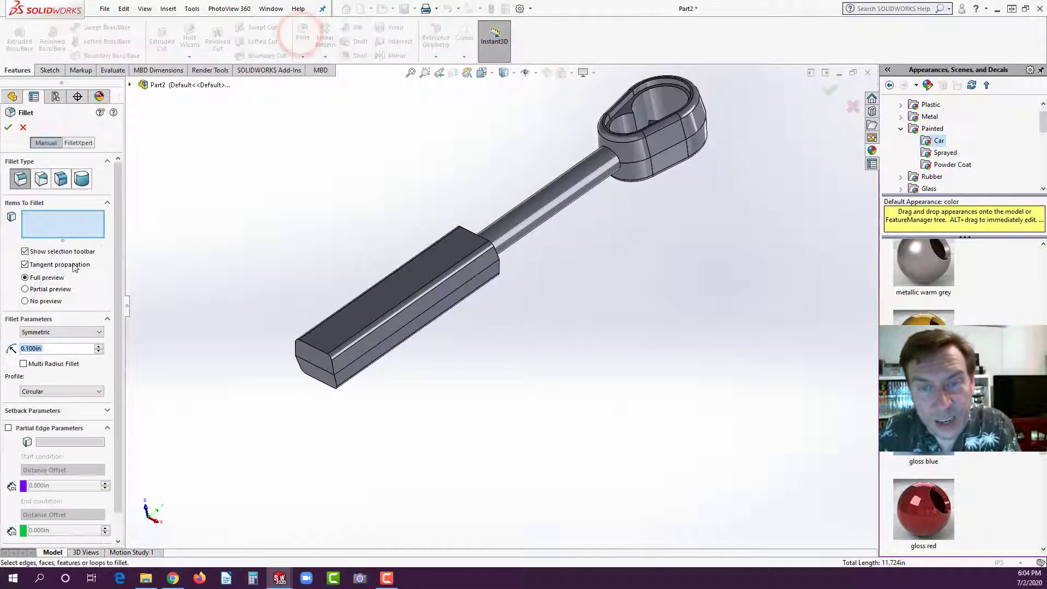
Fillet the outline edges at both ends of the handle and the round shaft's face with a 0.06 in radius.
{"action": "left_click", "coordinate": [46, 349]}
{"action": "type", "text": ".060"}
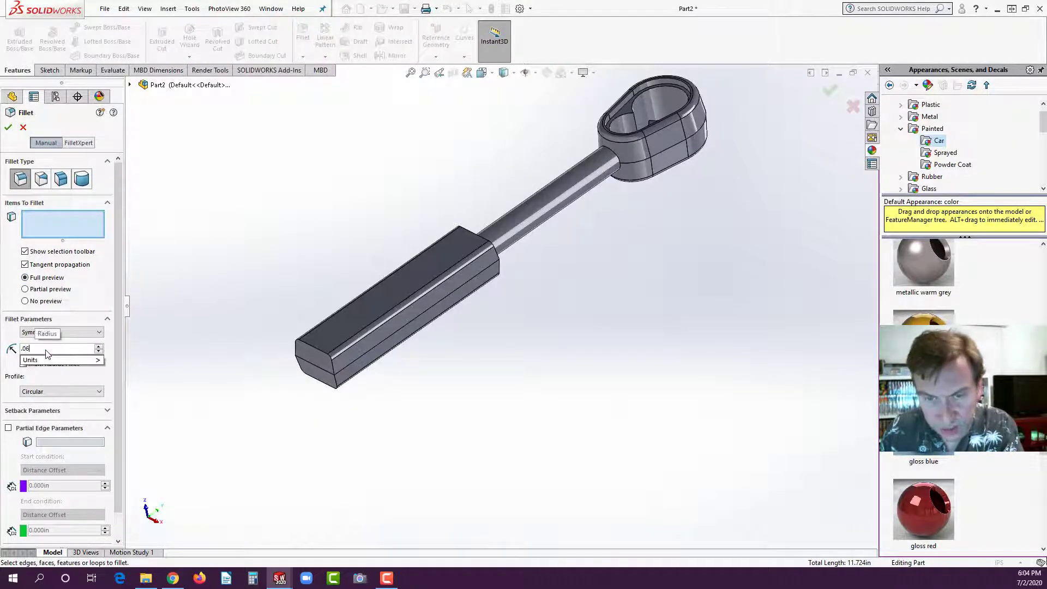
{"action": "key", "text": "Return"}
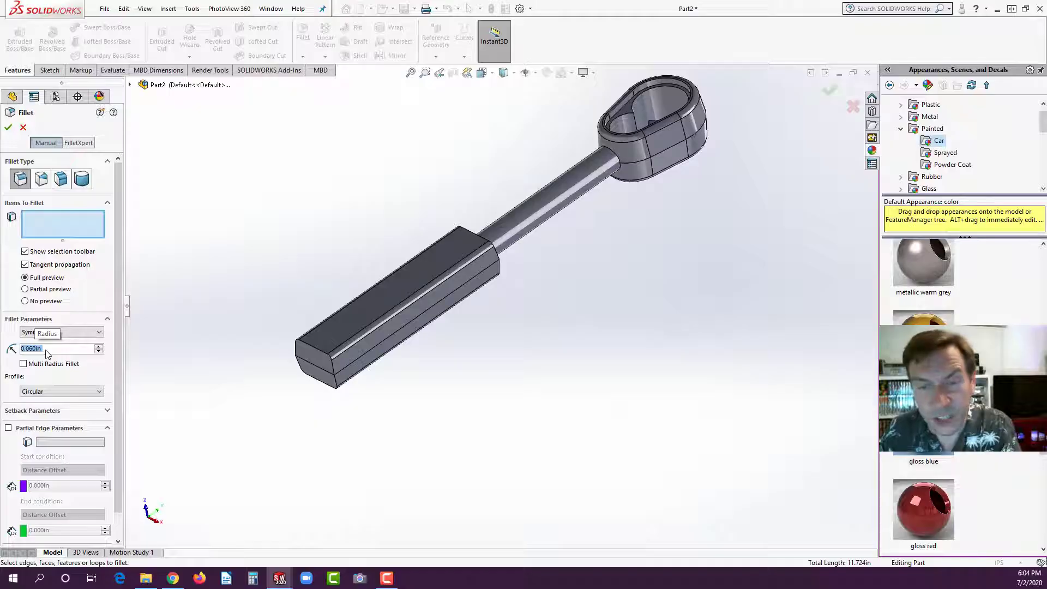
{"action": "left_click", "coordinate": [313, 349]}
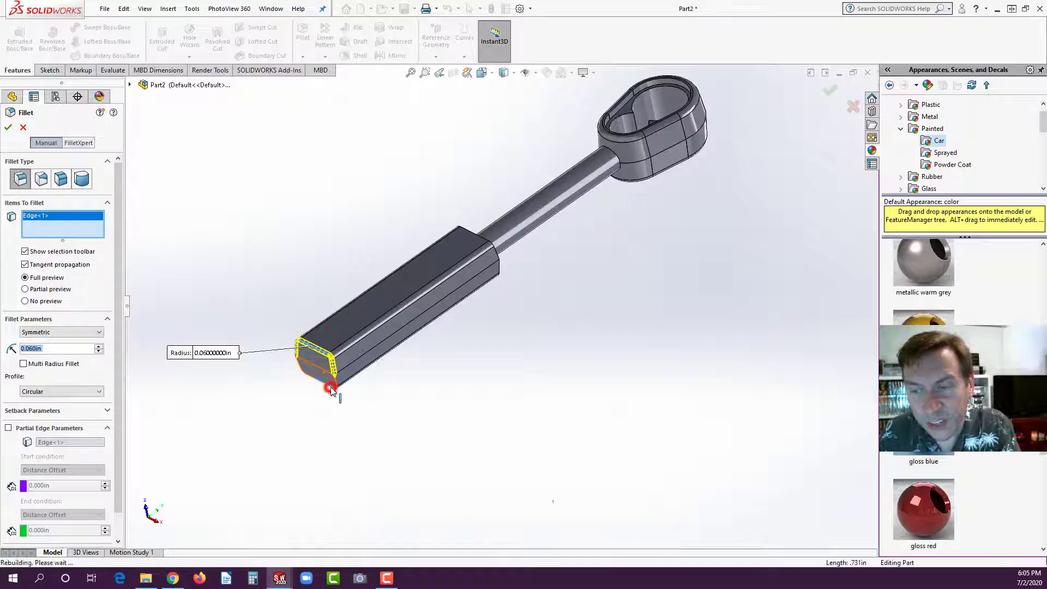
{"action": "left_click", "coordinate": [331, 388]}
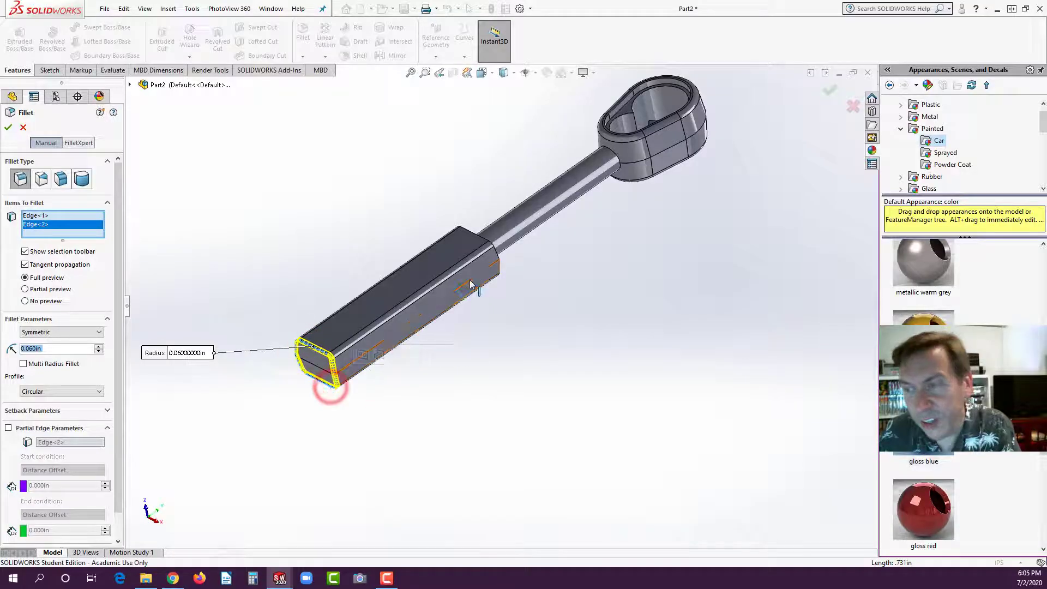
{"action": "left_click", "coordinate": [467, 231]}
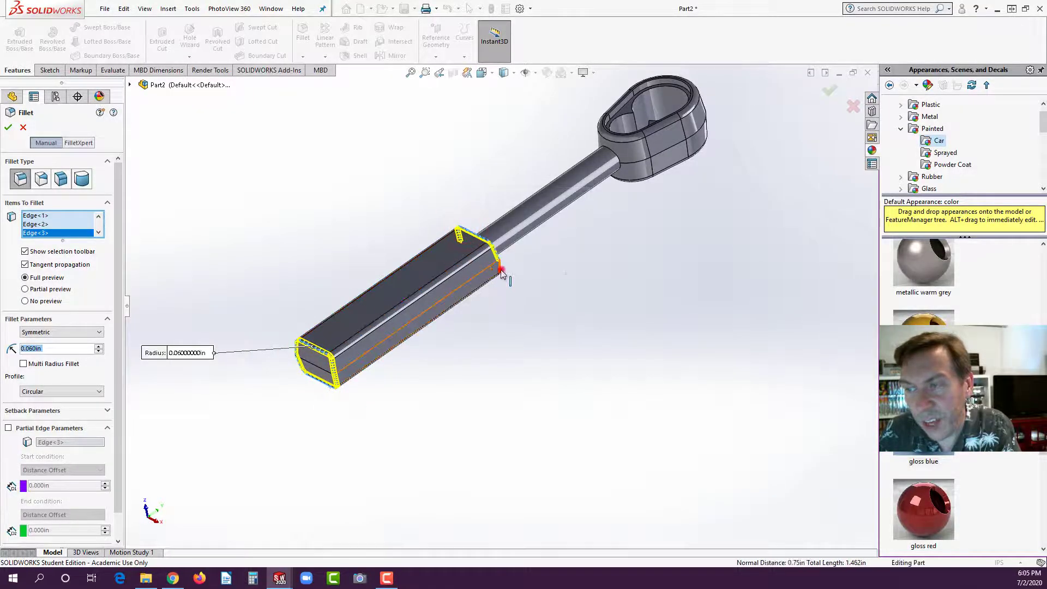
{"action": "left_click", "coordinate": [500, 270]}
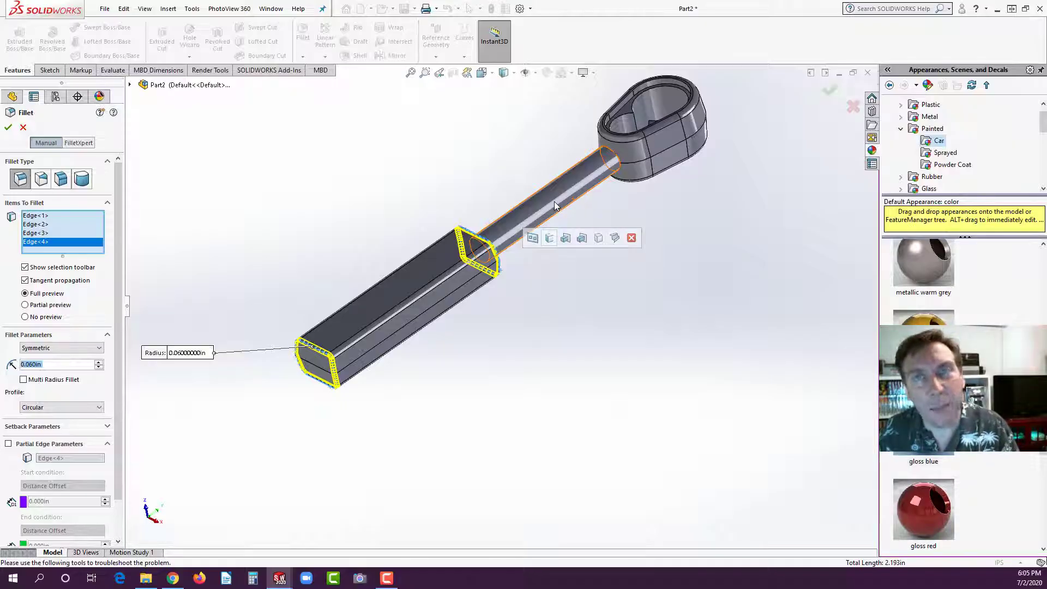
{"action": "left_click", "coordinate": [555, 205]}
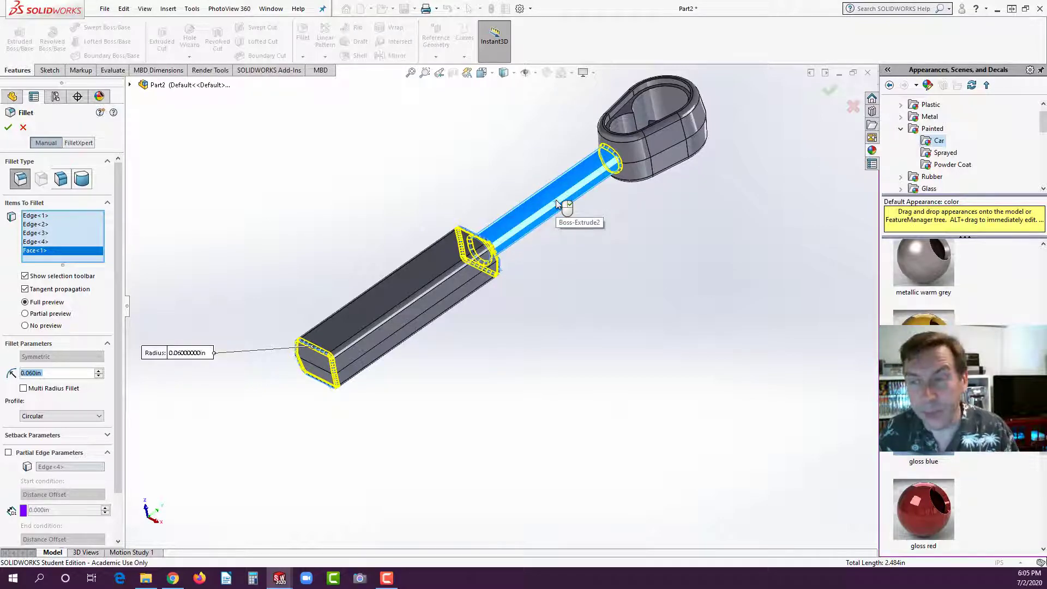
{"action": "left_click", "coordinate": [8, 127]}
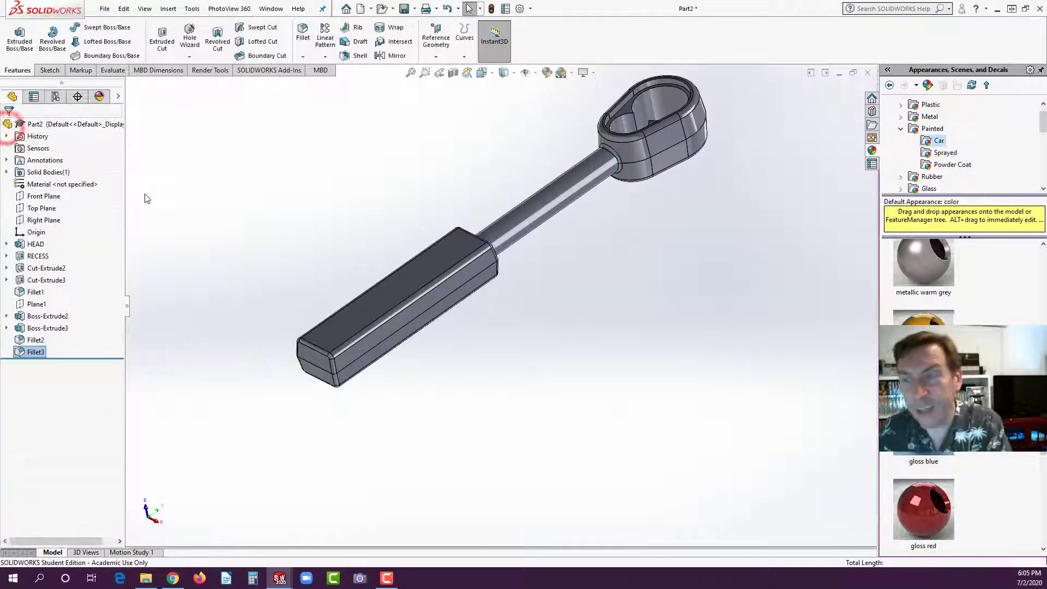
Start a new sketch on the handle's large flat face.
{"action": "middle_click_drag", "start_coordinate": [175, 192], "coordinate": [177, 190]}
{"action": "middle_click_drag", "start_coordinate": [440, 247], "coordinate": [484, 191]}
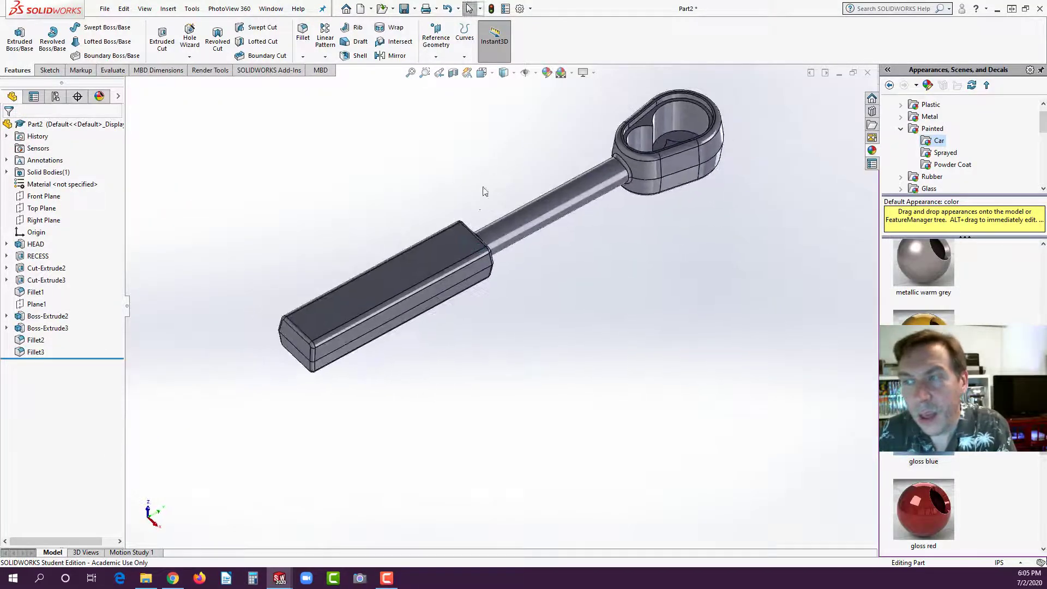
{"action": "key", "text": "f"}
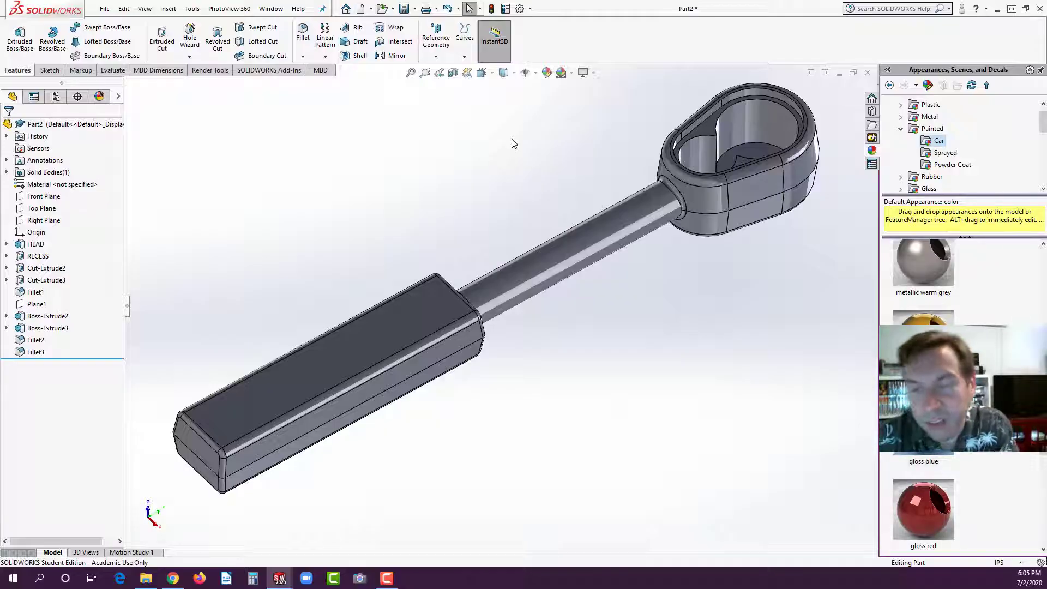
{"action": "left_click", "coordinate": [326, 368]}
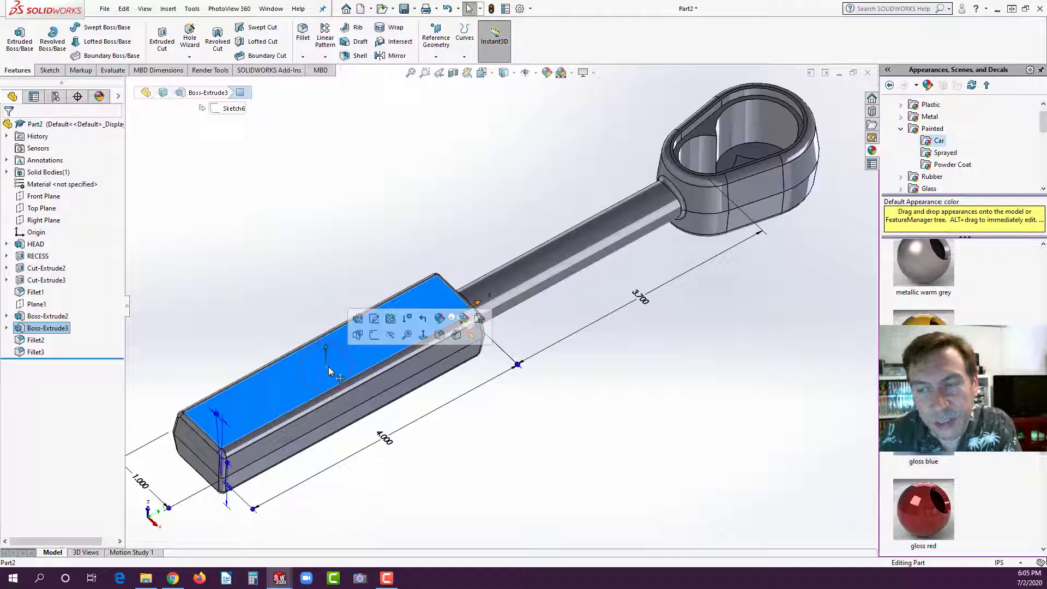
{"action": "left_click", "coordinate": [373, 335]}
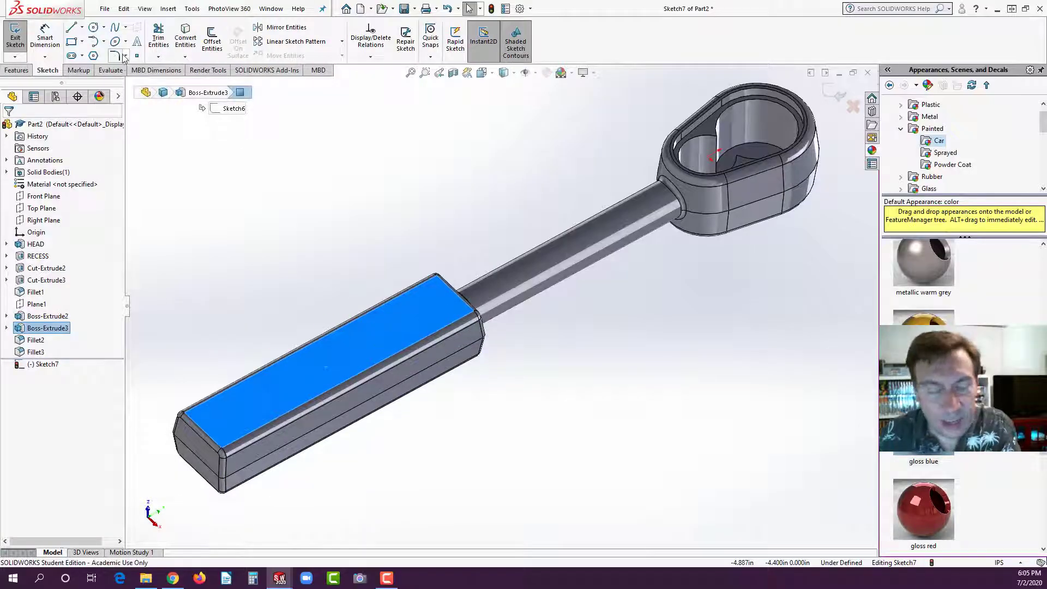
Orient the sketch to the Front view, rotated until the handle lies horizontal, and open the line type choices to get the Centerline tool.
{"action": "key", "text": "space"}
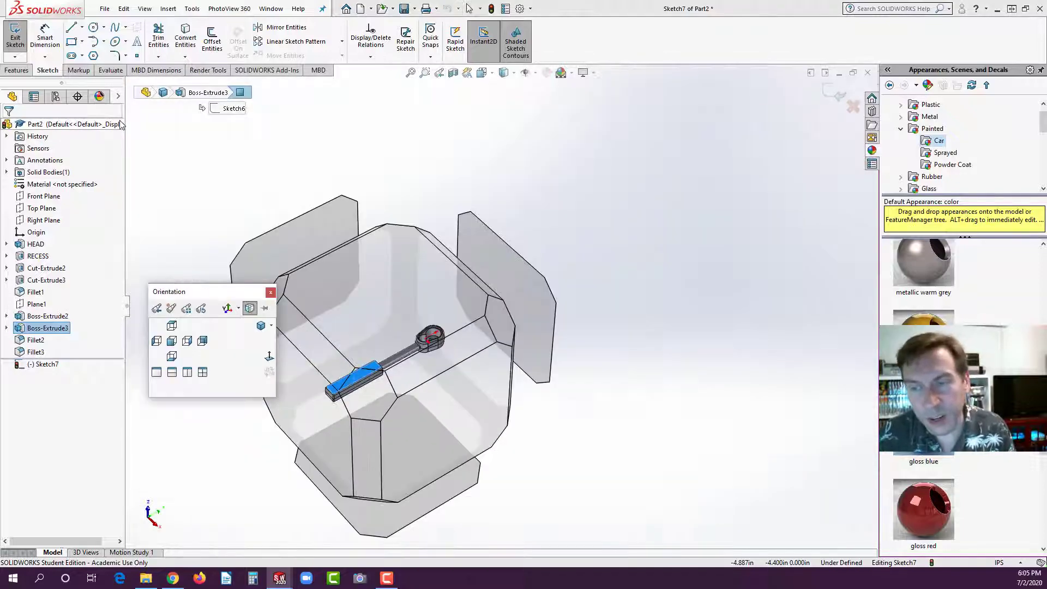
{"action": "left_click", "coordinate": [172, 325]}
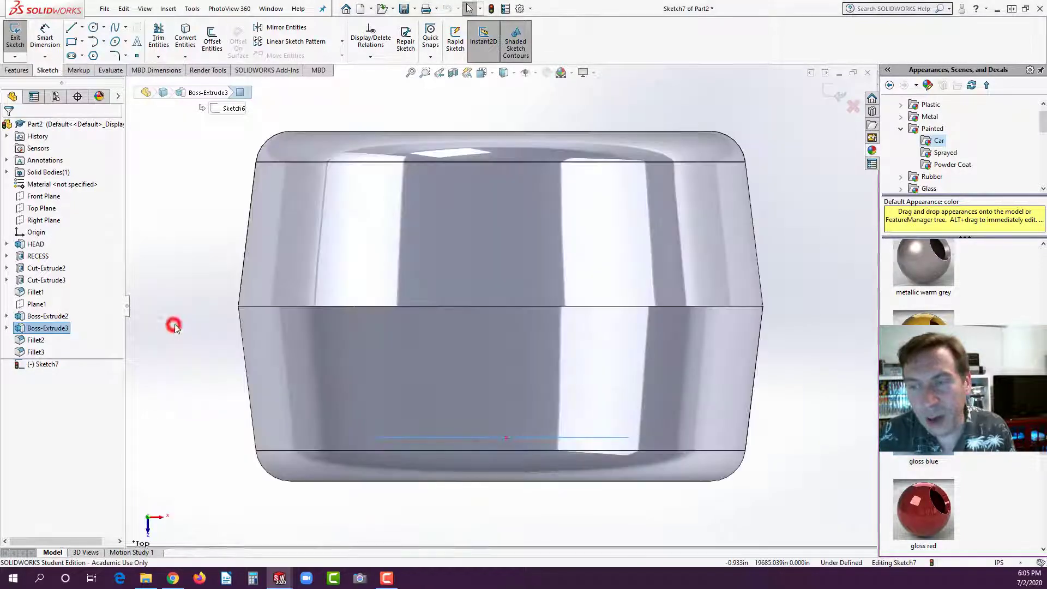
{"action": "key", "text": "space"}
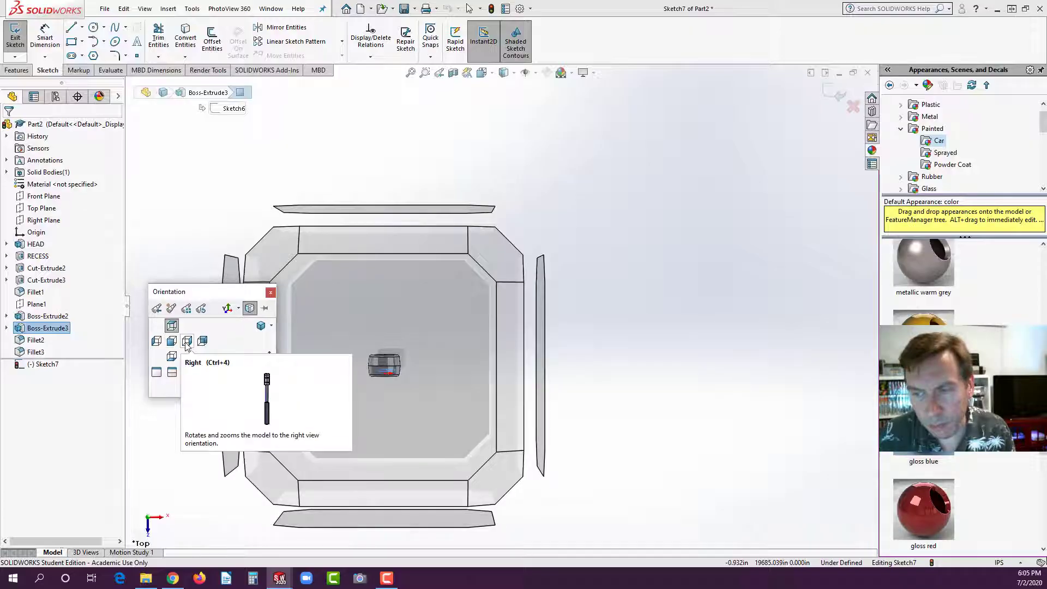
{"action": "left_click", "coordinate": [187, 342]}
{"action": "key", "text": "space"}
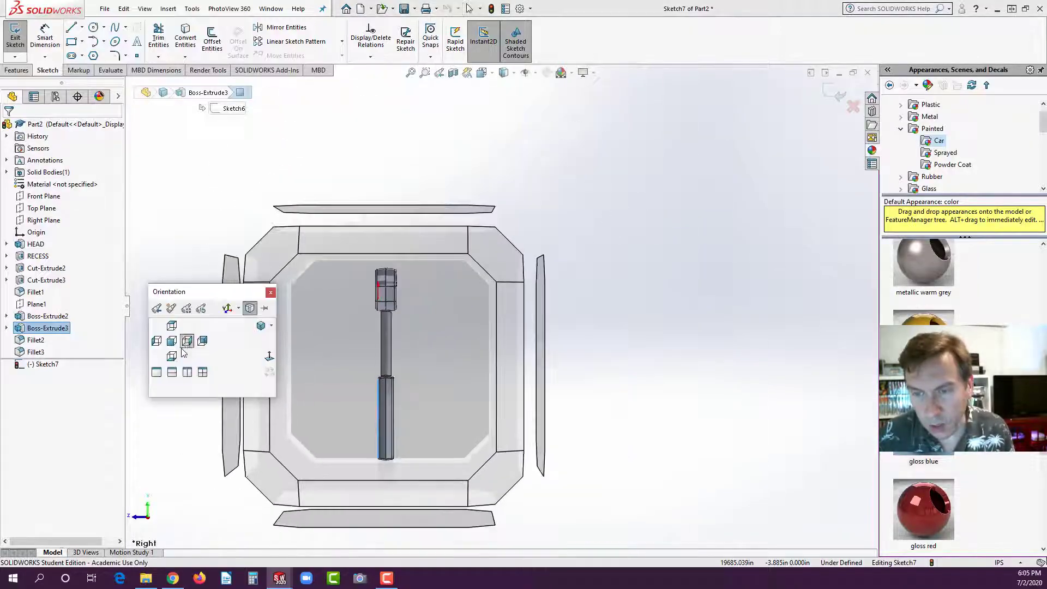
{"action": "left_click", "coordinate": [174, 341]}
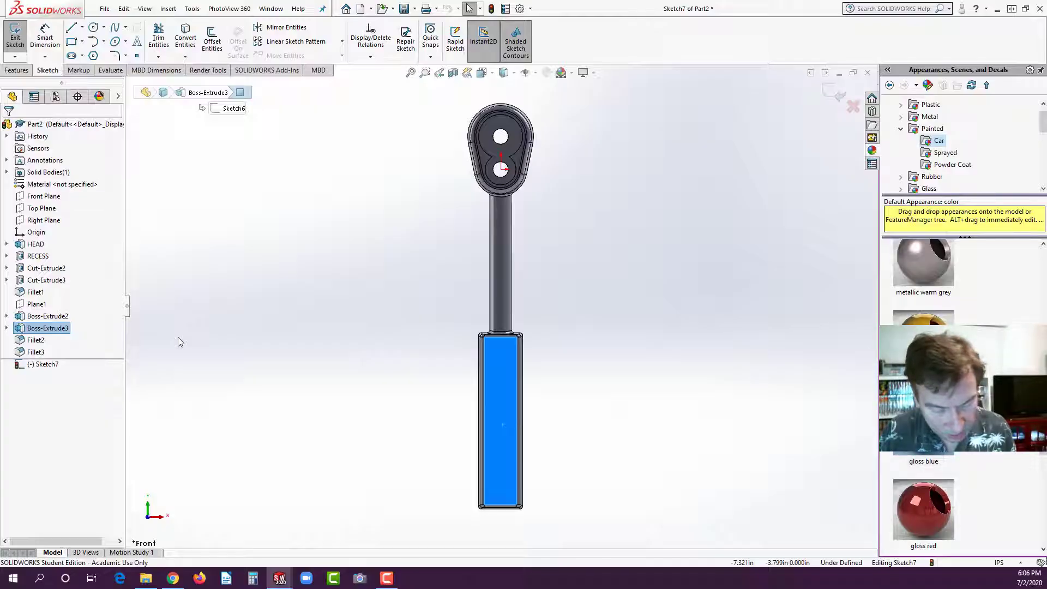
{"action": "key", "text": "alt+Right"}
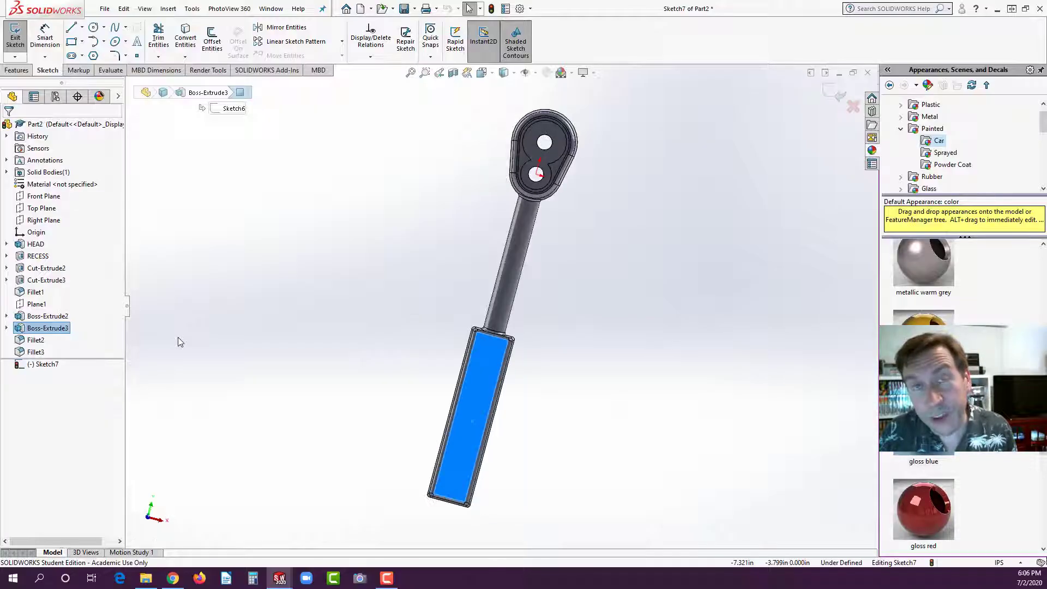
{"action": "key", "text": "alt+Right"}
{"action": "key", "text": "alt+Right"}
{"action": "key", "text": "alt+Right"}
{"action": "key", "text": "alt+Right"}
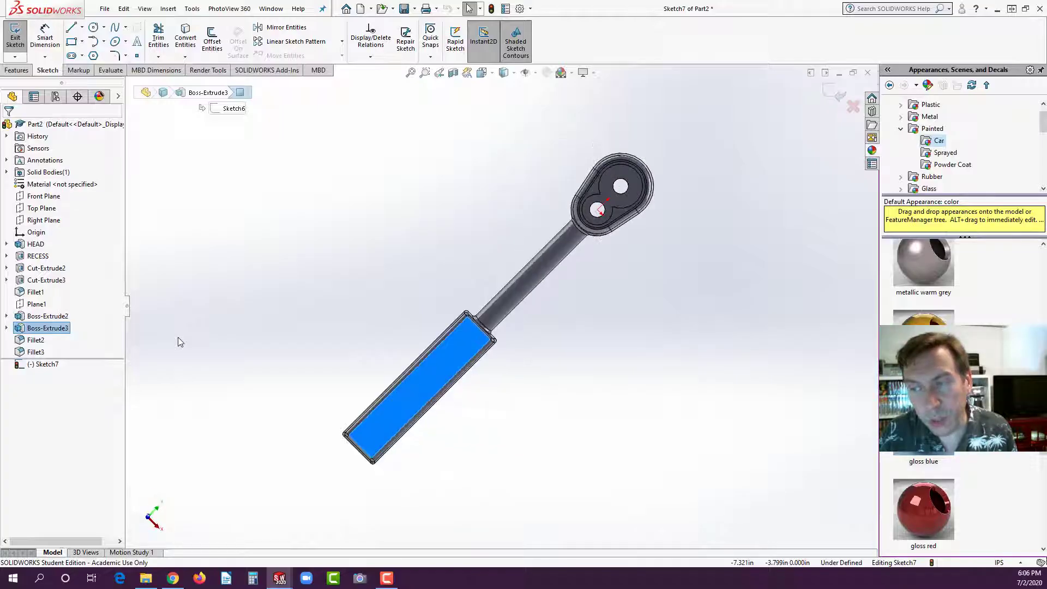
{"action": "key", "text": "alt+Right"}
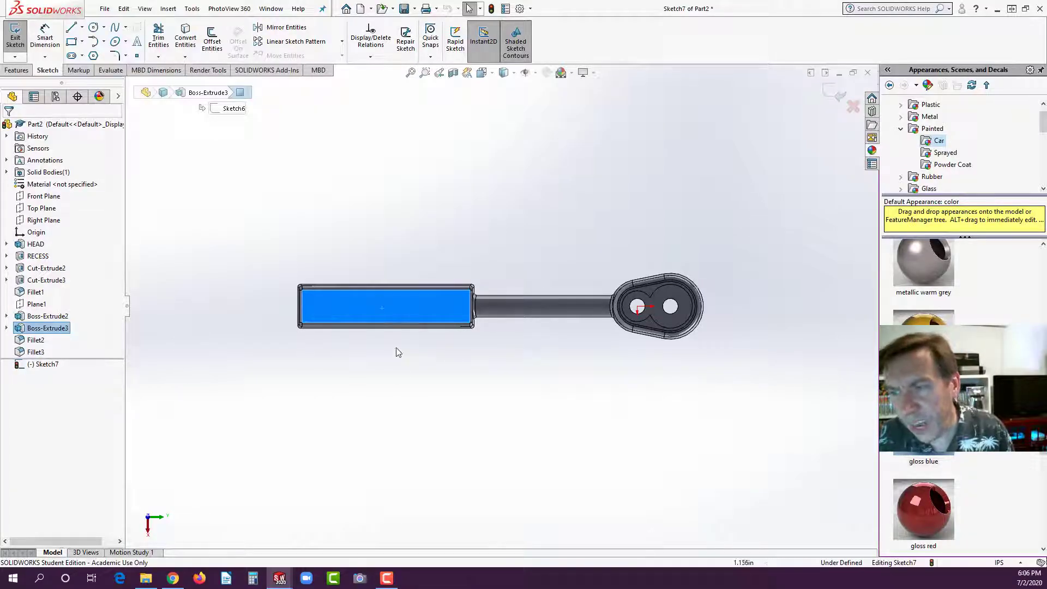
{"action": "scroll", "coordinate": [352, 311], "scroll_direction": "down", "scroll_amount": 3}
{"action": "scroll", "coordinate": [360, 307], "scroll_direction": "down", "scroll_amount": 1}
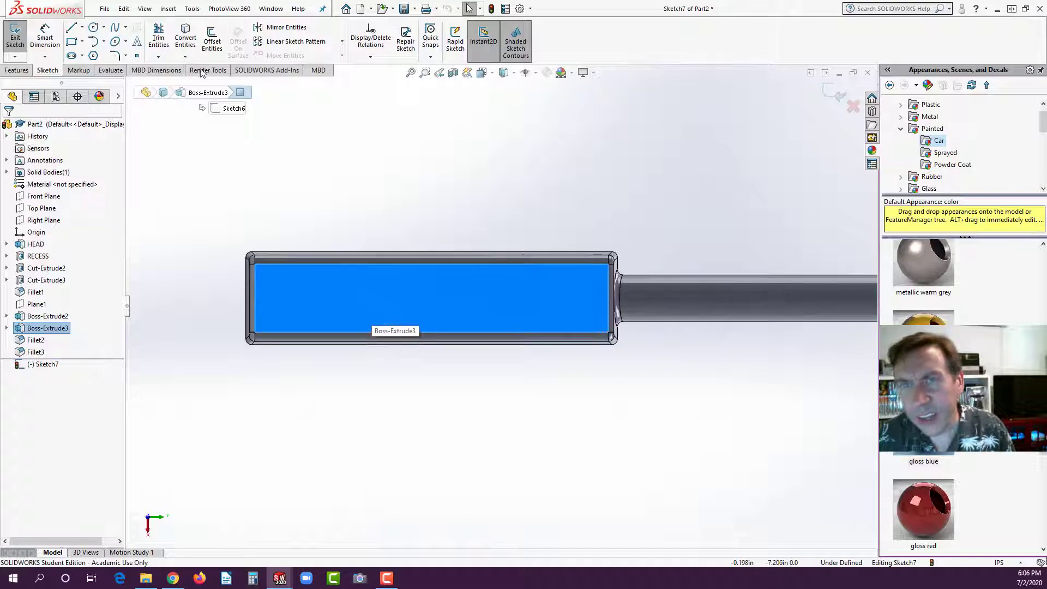
{"action": "left_click", "coordinate": [82, 30]}
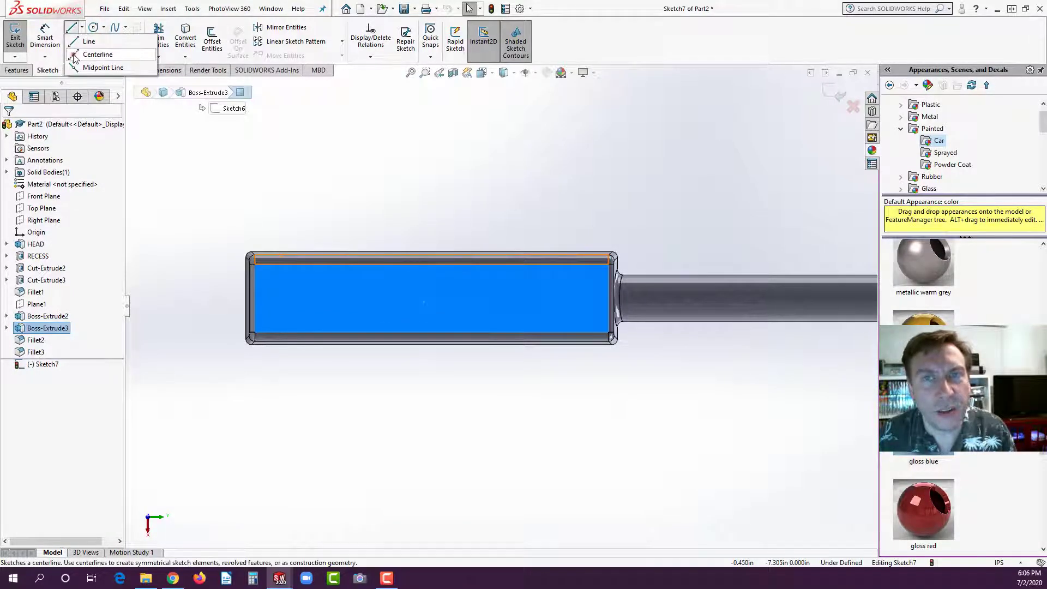
Sketch a straight construction centerline about 3.25 in long along the handle face, near its lower edge.
{"action": "left_click", "coordinate": [75, 54]}
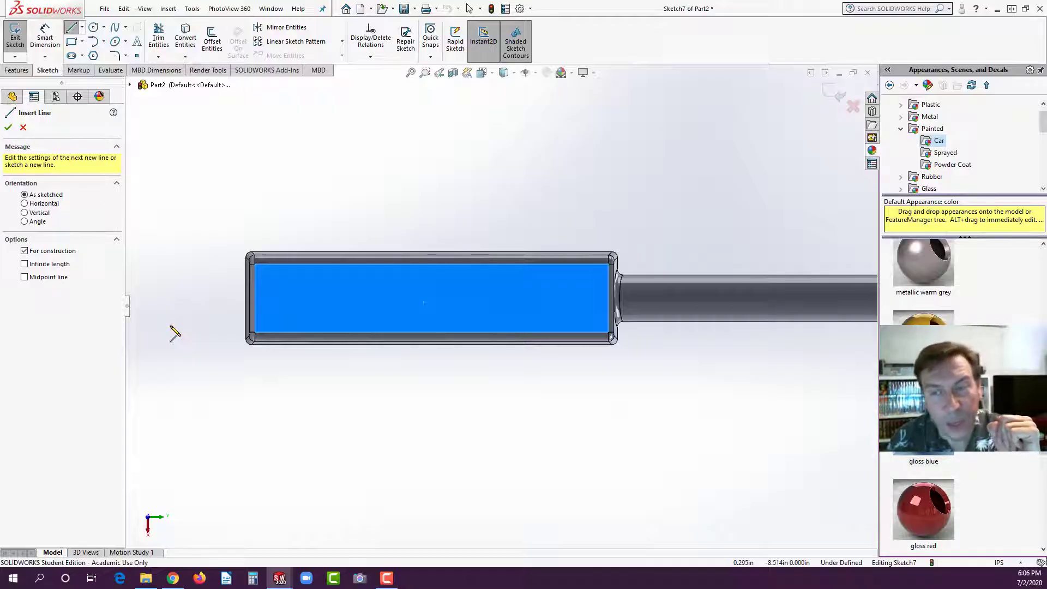
{"action": "left_click", "coordinate": [281, 318]}
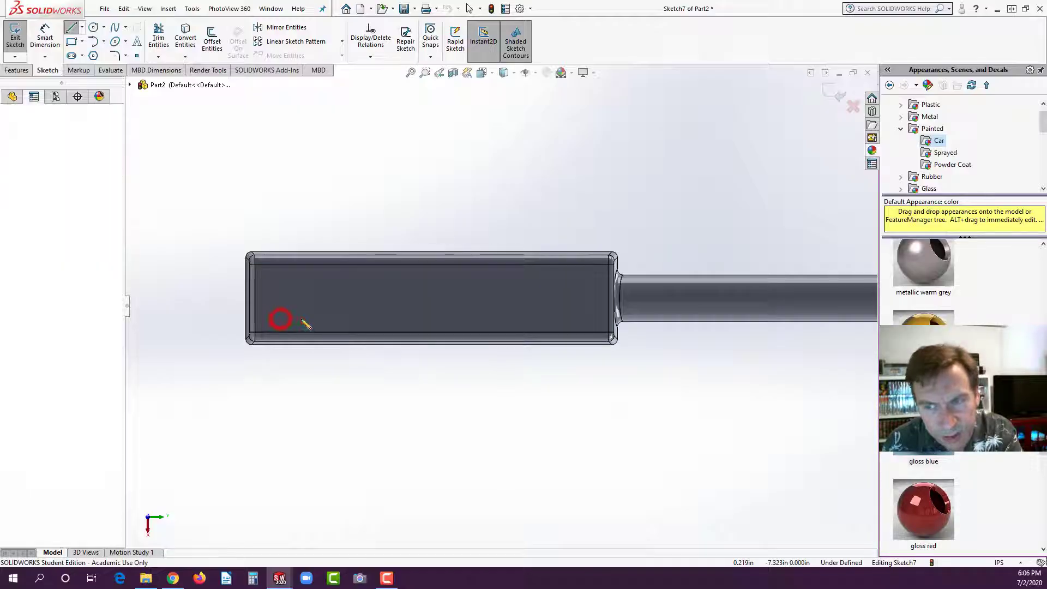
{"action": "left_click", "coordinate": [582, 319]}
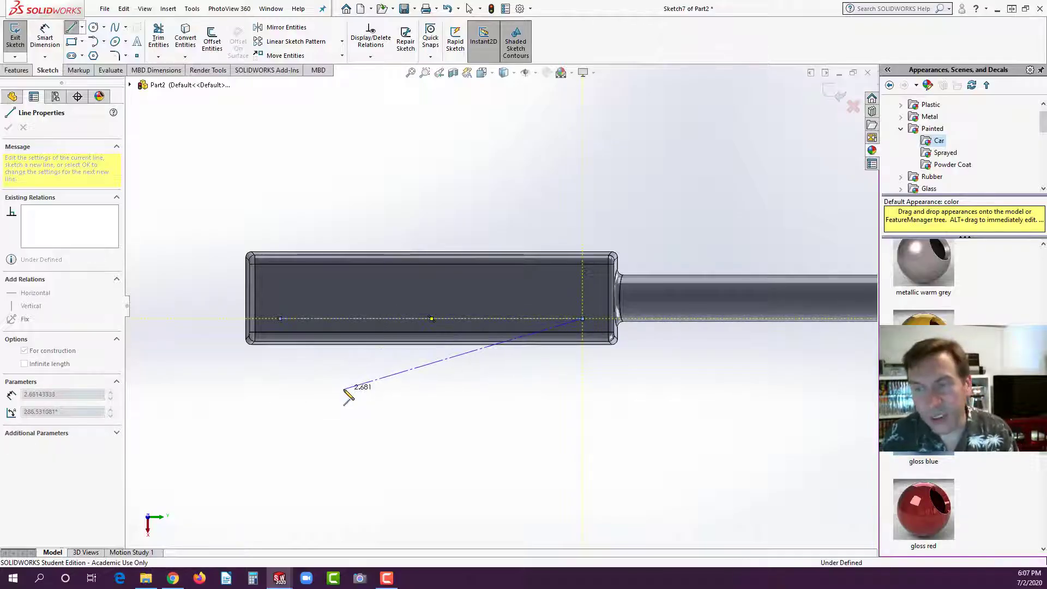
{"action": "key", "text": "Escape"}
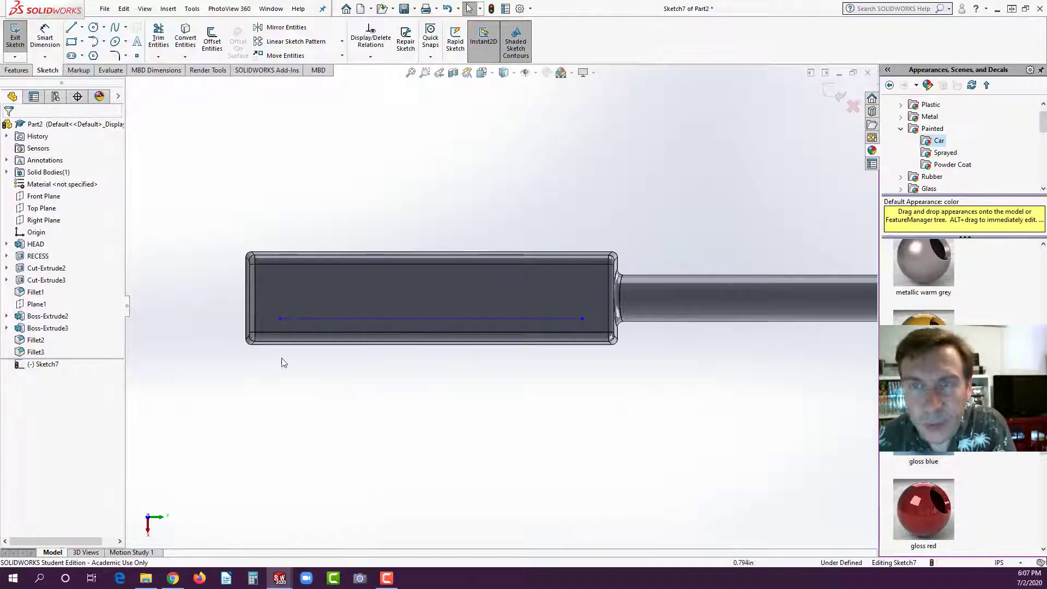
{"action": "left_click", "coordinate": [298, 319]}
{"action": "left_click_drag", "start_coordinate": [293, 320], "coordinate": [294, 318]}
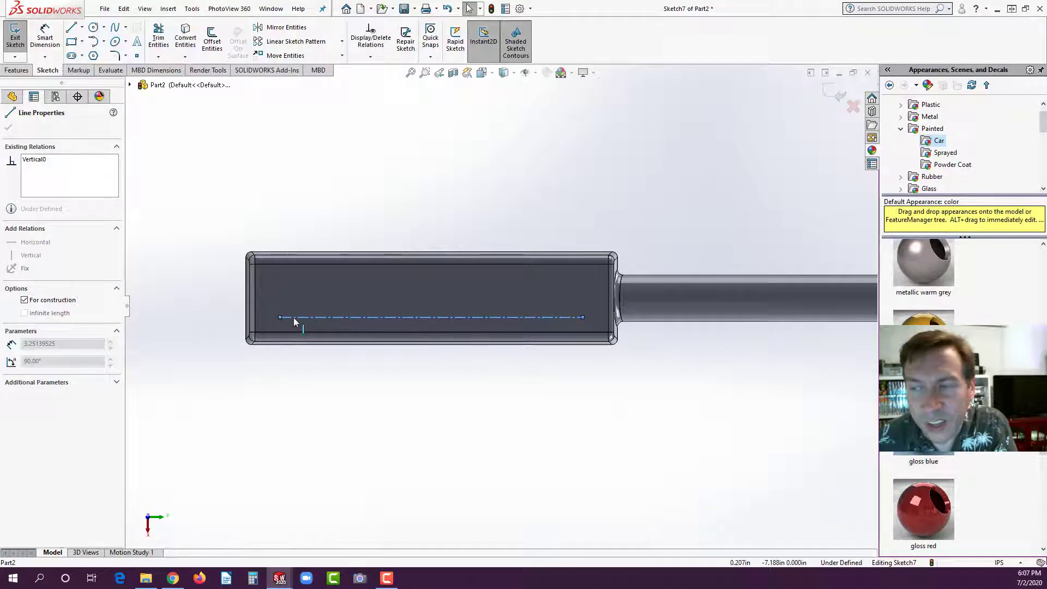
Add the sketch text "SolidWorks" along the centerline and fully justify it across the line's length.
{"action": "left_click", "coordinate": [293, 318]}
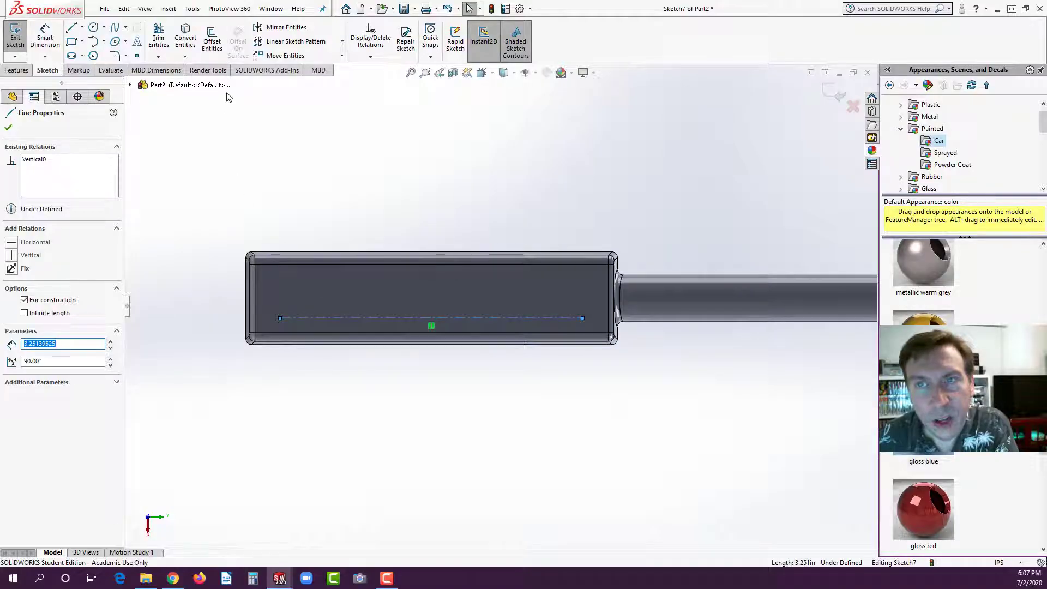
{"action": "left_click", "coordinate": [139, 45]}
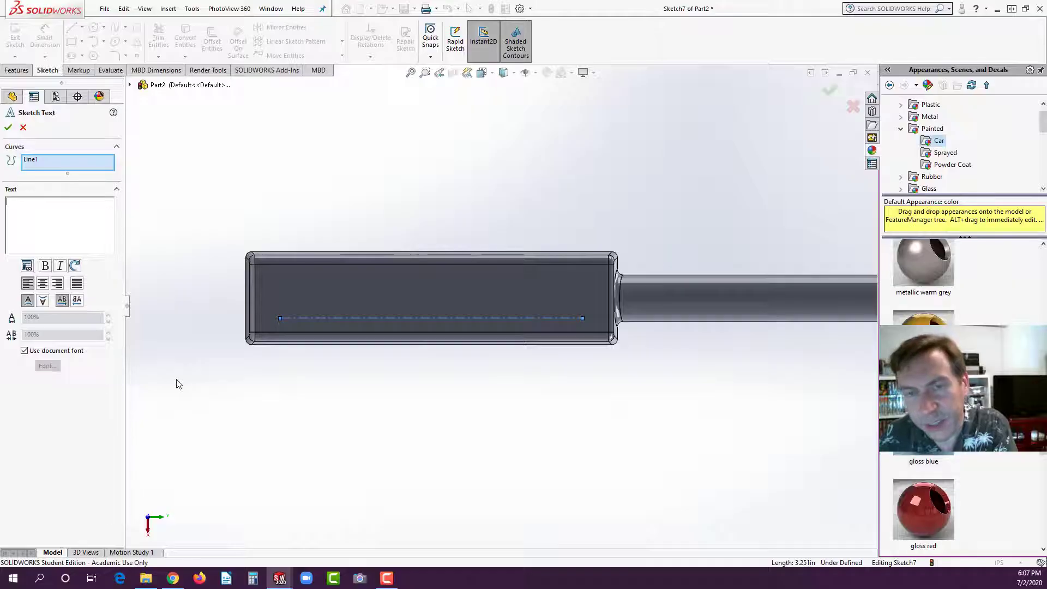
{"action": "left_click", "coordinate": [12, 204]}
{"action": "type", "text": "S"}
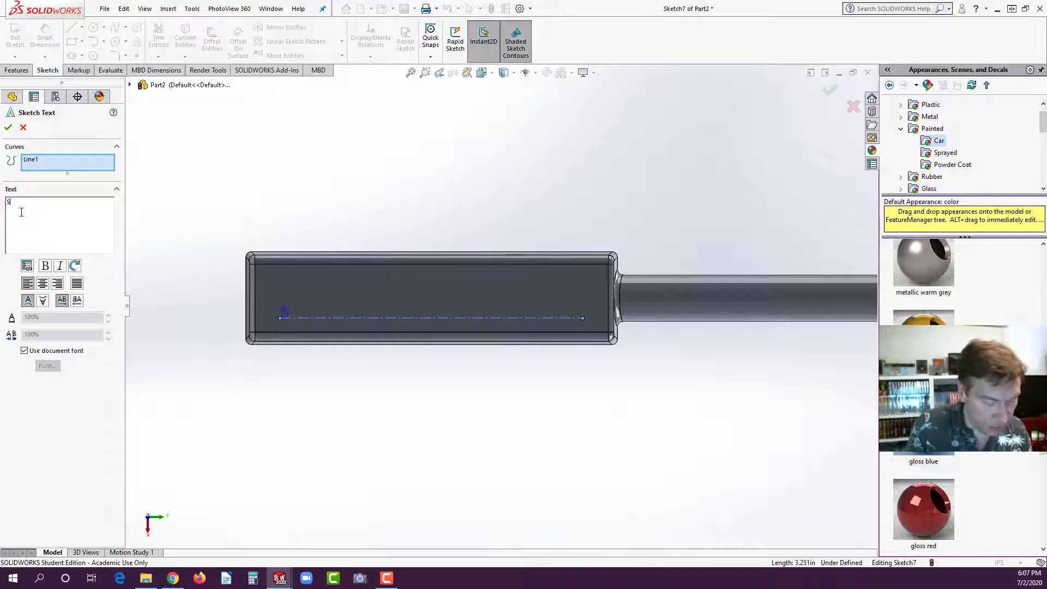
{"action": "type", "text": "olidWorks"}
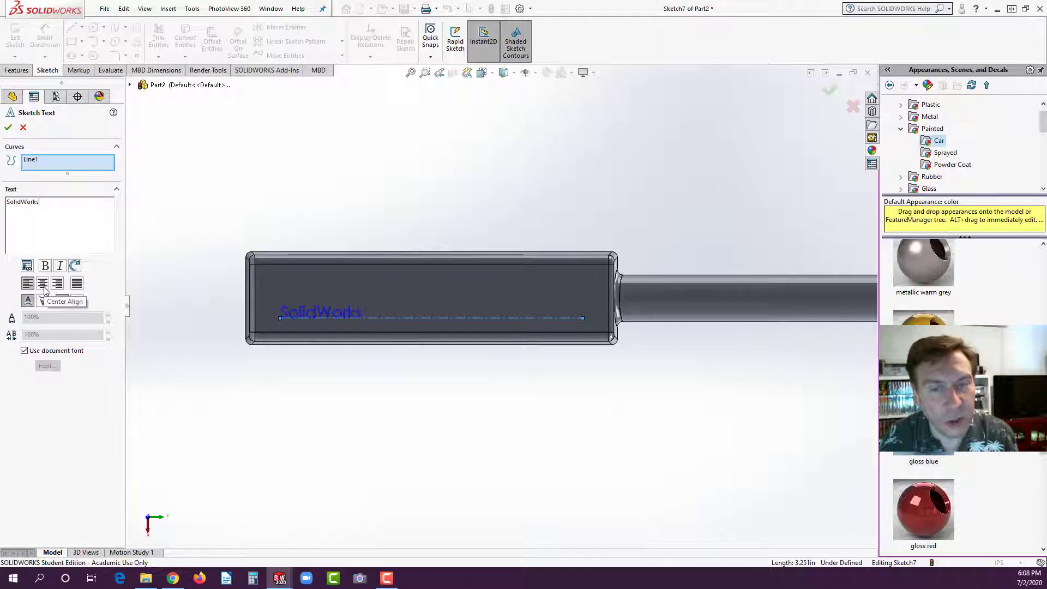
{"action": "left_click", "coordinate": [43, 285]}
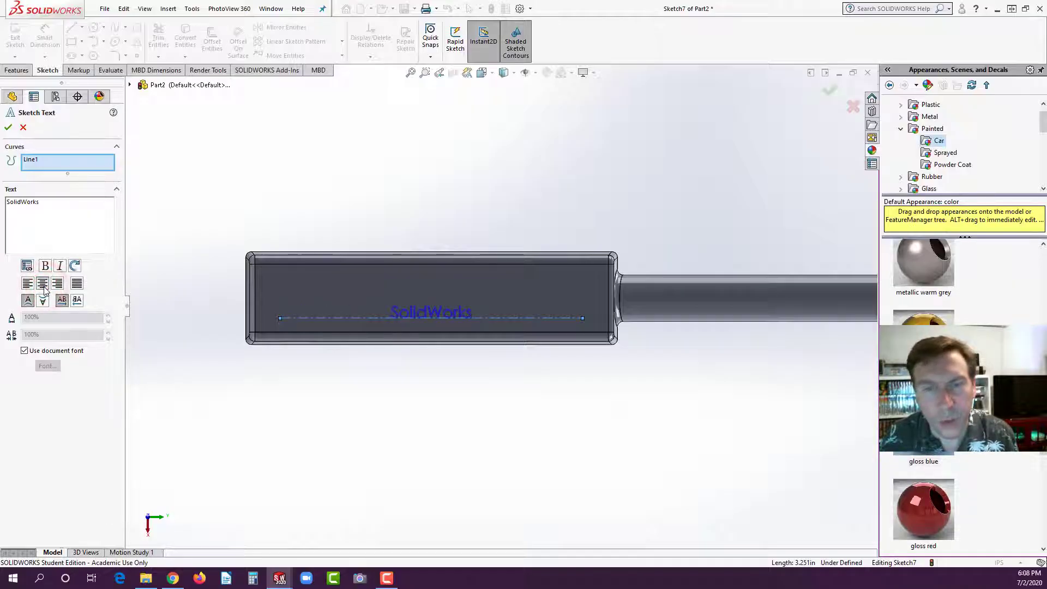
{"action": "left_click", "coordinate": [76, 283]}
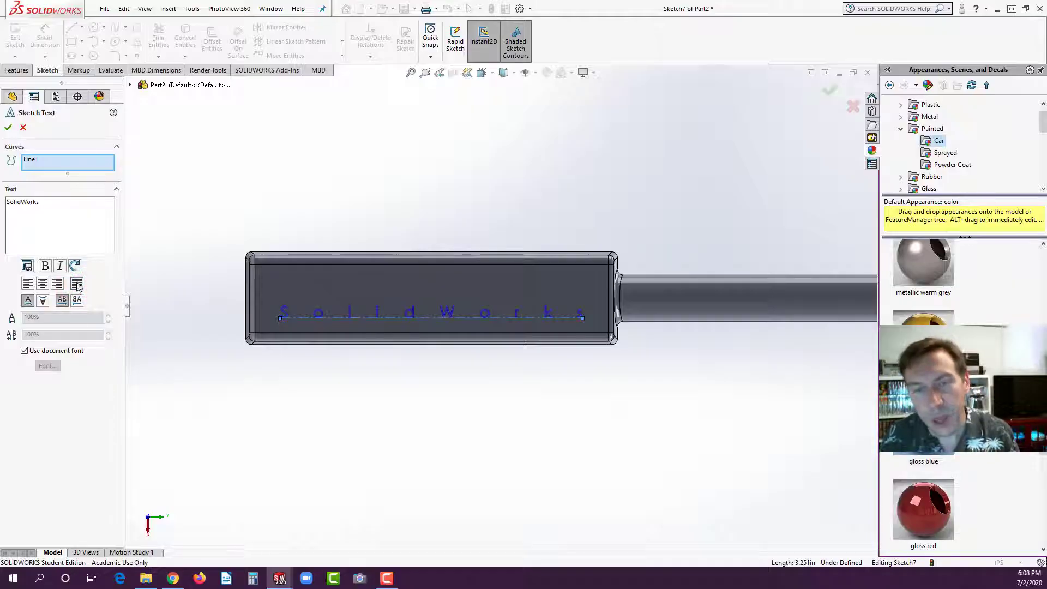
Turn off the document font for the sketch text and choose Arial as its font.
{"action": "left_click", "coordinate": [24, 351]}
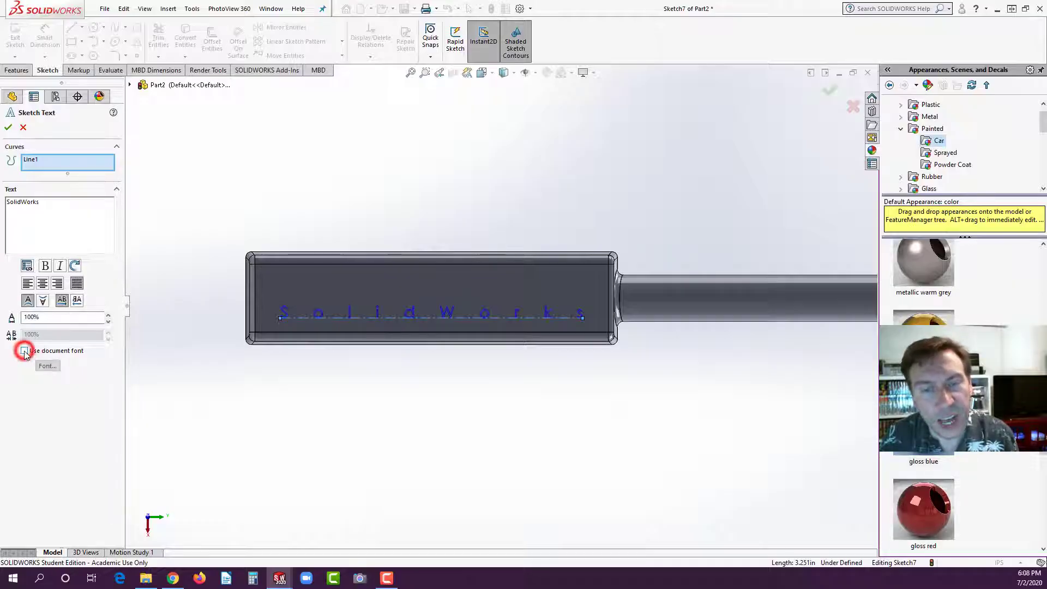
{"action": "left_click", "coordinate": [48, 365]}
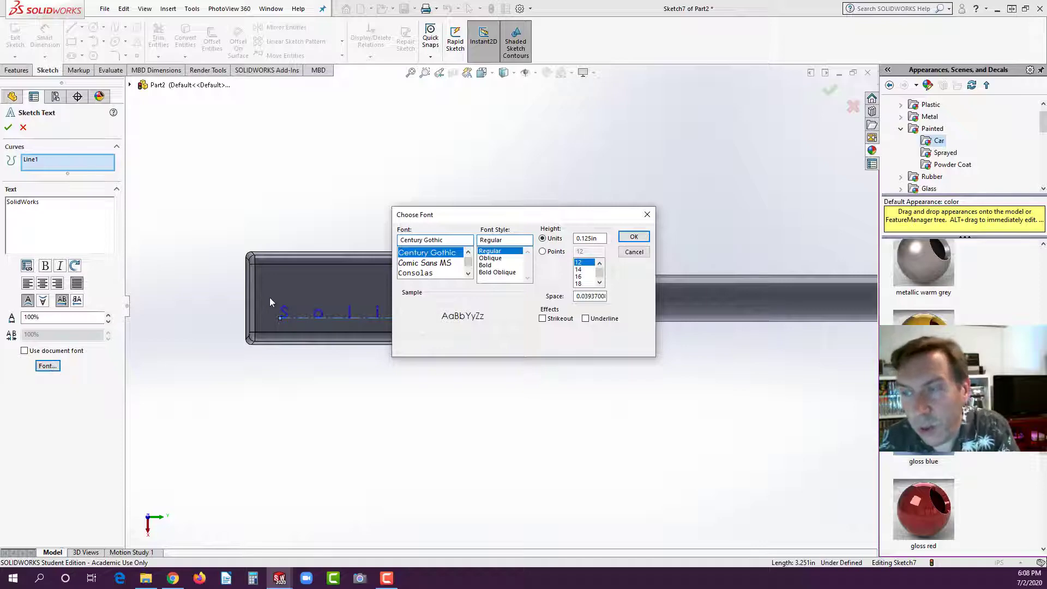
{"action": "left_click_drag", "start_coordinate": [468, 261], "coordinate": [467, 262]}
{"action": "left_click", "coordinate": [468, 276]}
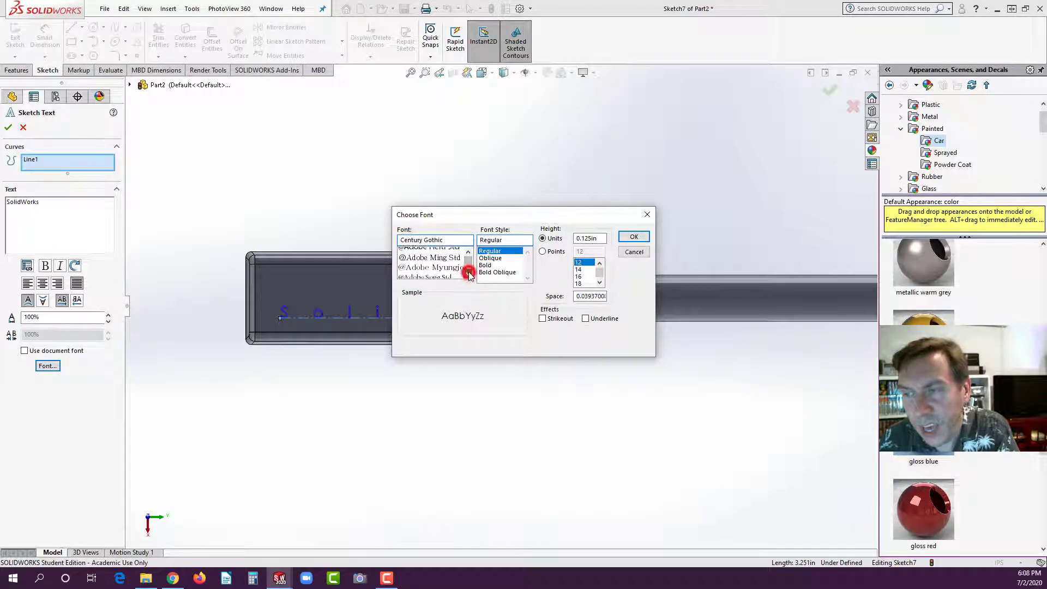
{"action": "left_click", "coordinate": [468, 276]}
{"action": "left_click", "coordinate": [468, 275]}
{"action": "left_click", "coordinate": [469, 276]}
{"action": "left_click", "coordinate": [468, 275]}
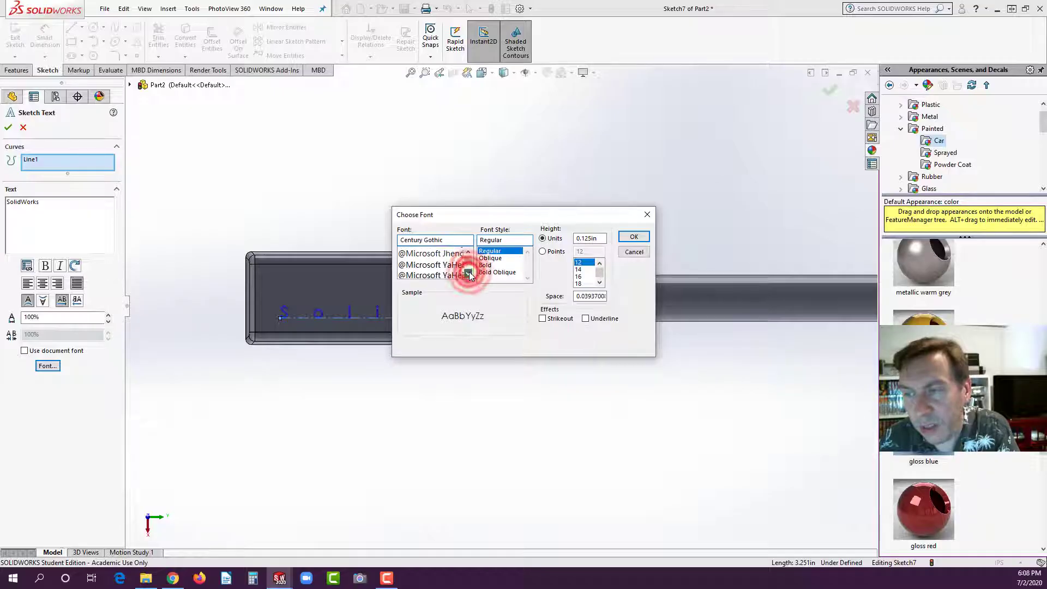
{"action": "left_click", "coordinate": [468, 274]}
{"action": "left_click", "coordinate": [468, 274]}
{"action": "left_click", "coordinate": [468, 274]}
{"action": "left_click", "coordinate": [469, 274]}
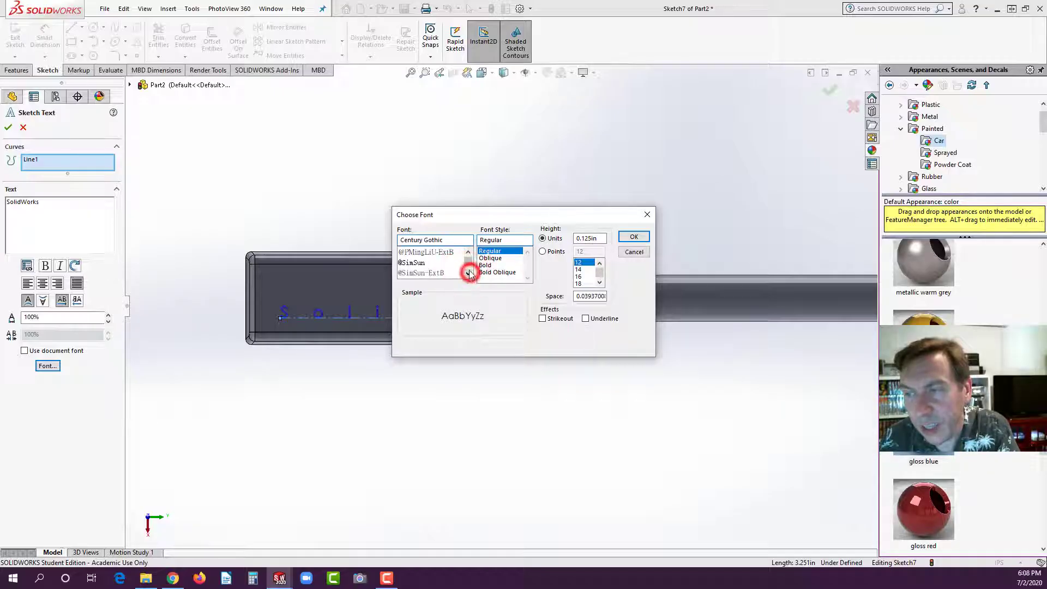
{"action": "left_click_drag", "start_coordinate": [469, 261], "coordinate": [469, 260]}
{"action": "left_click", "coordinate": [468, 275]}
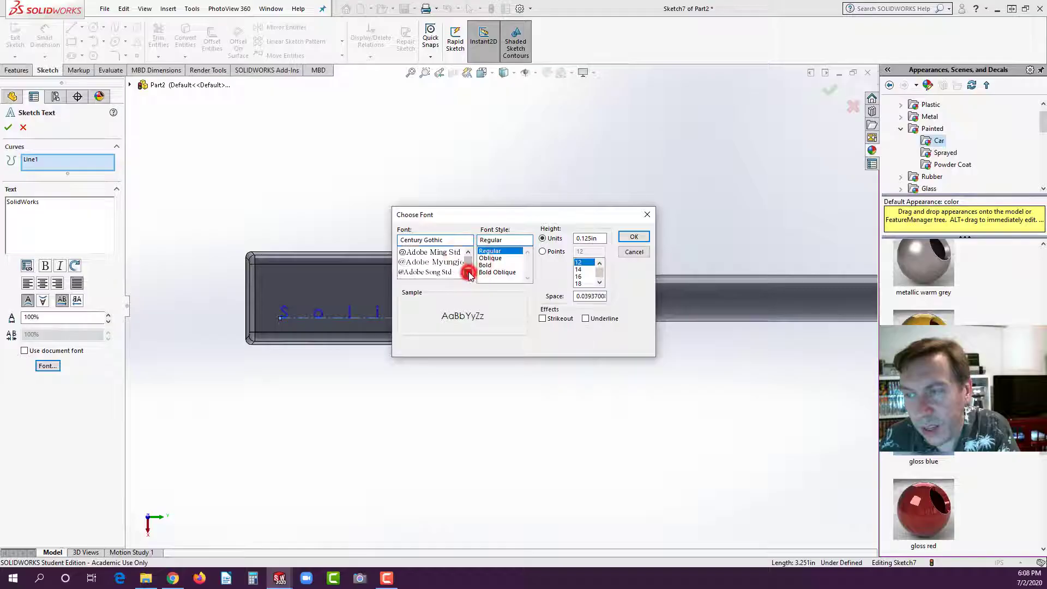
{"action": "left_click", "coordinate": [468, 276]}
{"action": "left_click", "coordinate": [468, 275]}
{"action": "left_click", "coordinate": [468, 275]}
{"action": "left_click", "coordinate": [468, 276]}
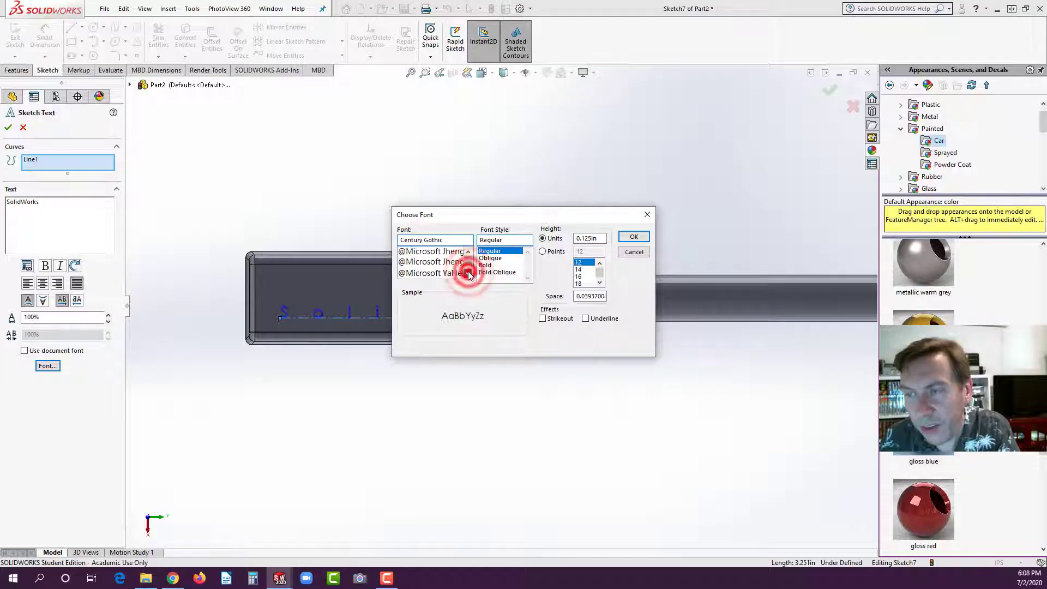
{"action": "left_click", "coordinate": [469, 275]}
{"action": "left_click", "coordinate": [468, 275]}
{"action": "left_click", "coordinate": [468, 276]}
{"action": "left_click", "coordinate": [468, 275]}
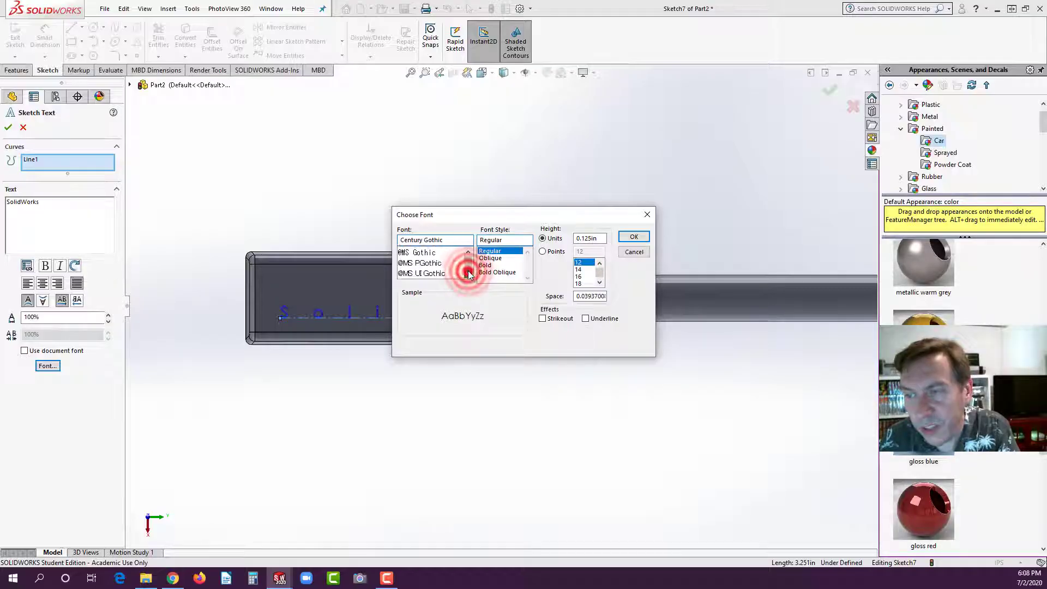
{"action": "left_click", "coordinate": [468, 275]}
{"action": "left_click", "coordinate": [468, 275]}
{"action": "left_click", "coordinate": [469, 275]}
{"action": "left_click", "coordinate": [468, 275]}
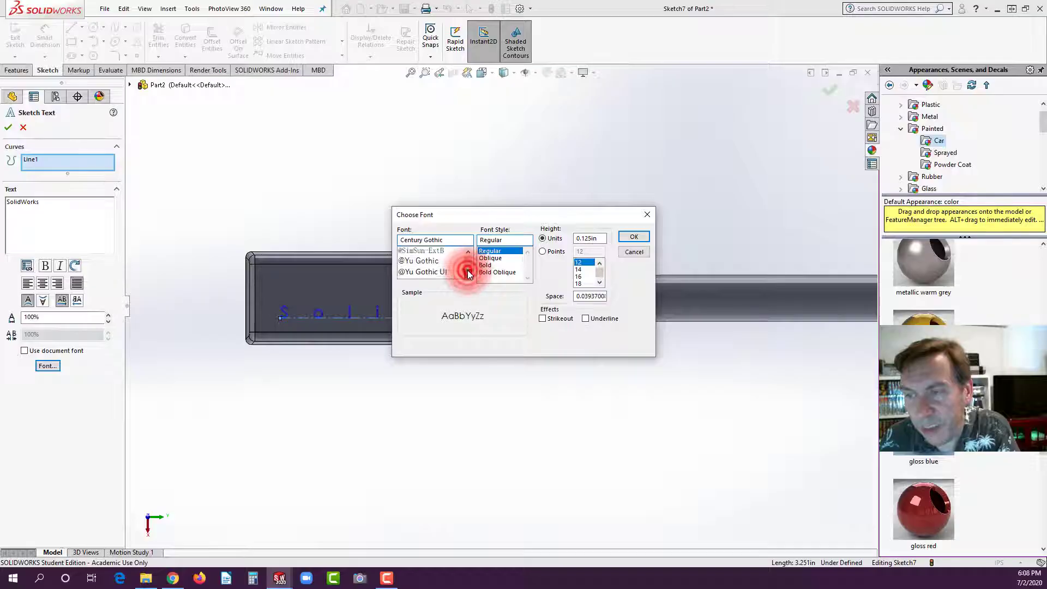
{"action": "left_click", "coordinate": [469, 276]}
{"action": "left_click", "coordinate": [468, 275]}
{"action": "left_click", "coordinate": [468, 275]}
{"action": "left_click", "coordinate": [468, 274]}
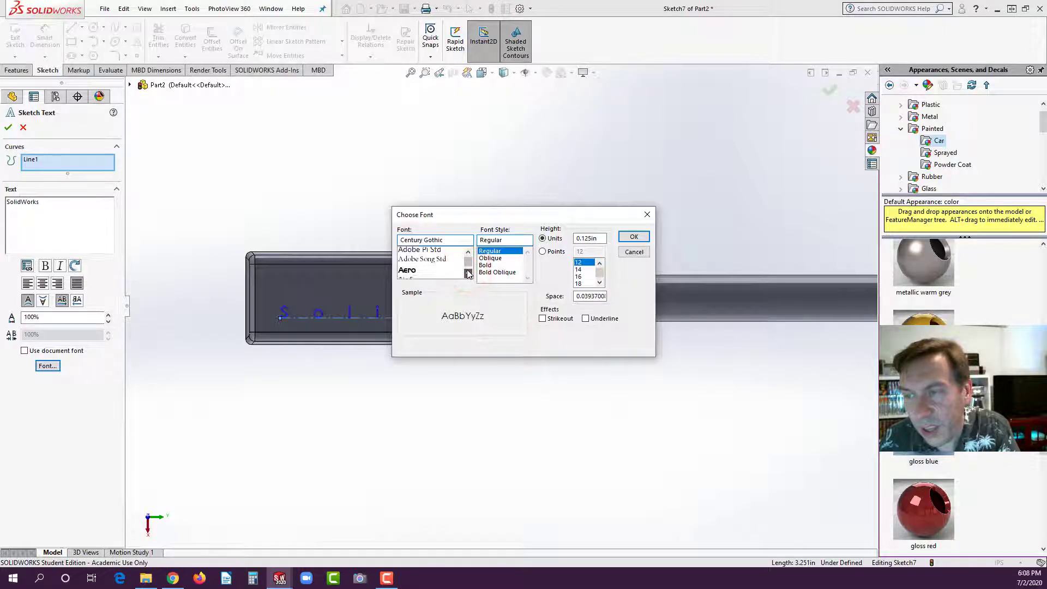
{"action": "left_click", "coordinate": [469, 274]}
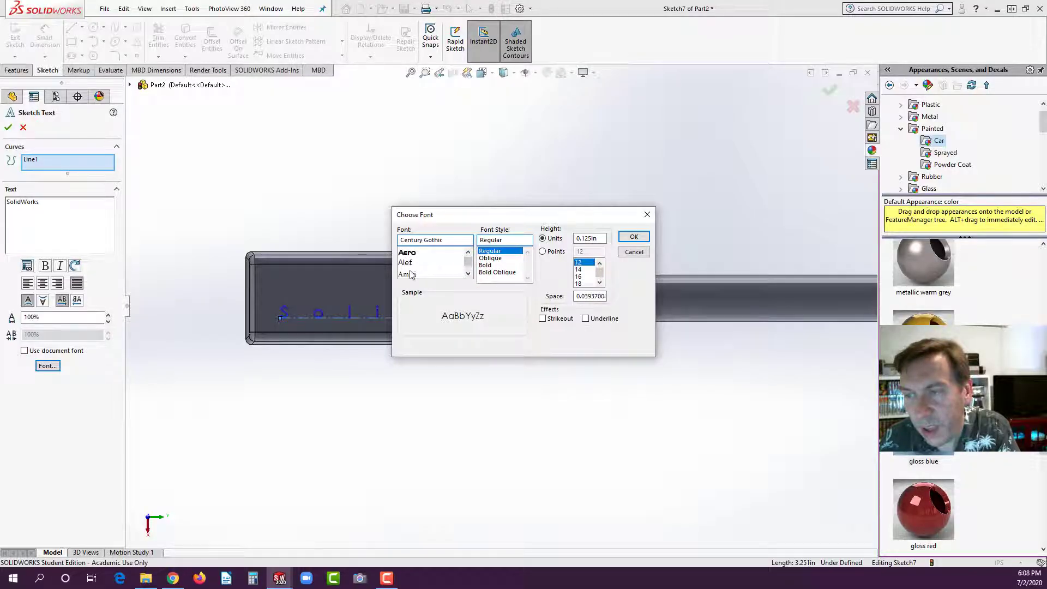
{"action": "left_click", "coordinate": [469, 275]}
{"action": "left_click", "coordinate": [469, 275]}
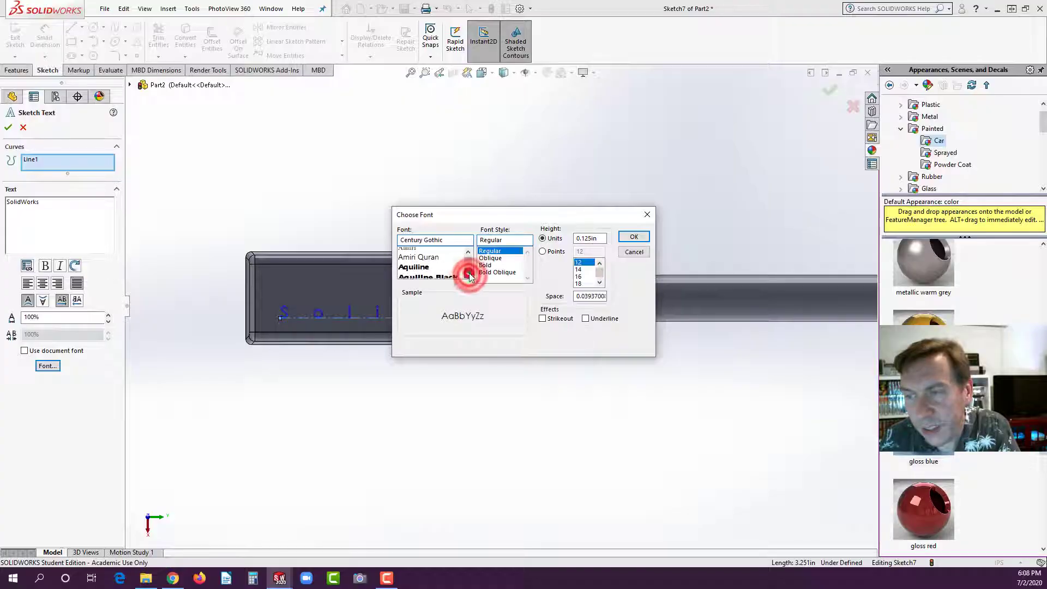
{"action": "left_click", "coordinate": [469, 275]}
{"action": "left_click", "coordinate": [469, 276]}
{"action": "left_click", "coordinate": [468, 276]}
{"action": "left_click", "coordinate": [468, 275]}
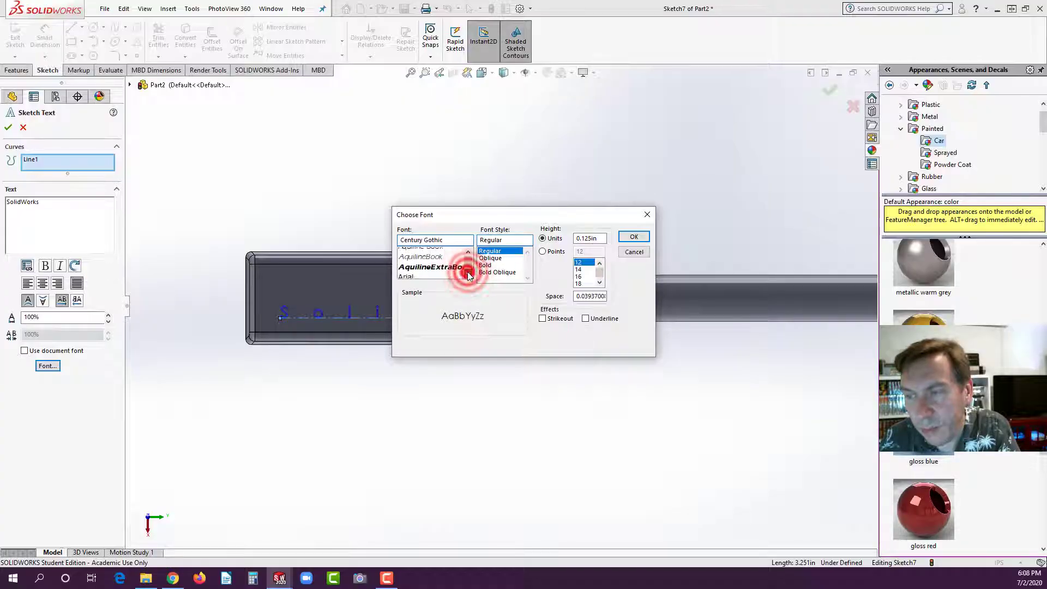
{"action": "left_click", "coordinate": [468, 274]}
{"action": "left_click", "coordinate": [468, 274]}
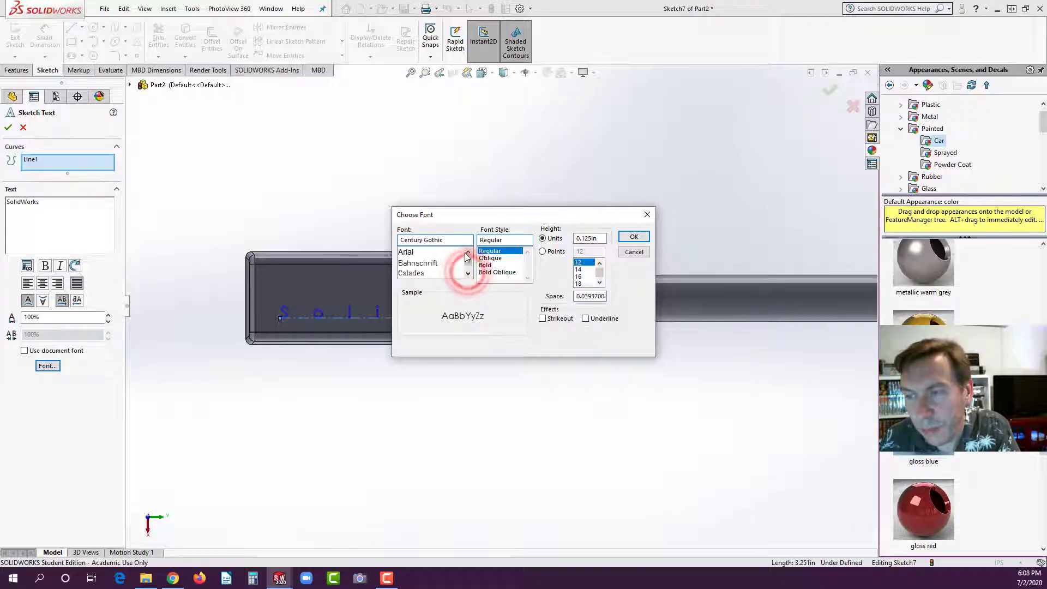
{"action": "left_click", "coordinate": [406, 252]}
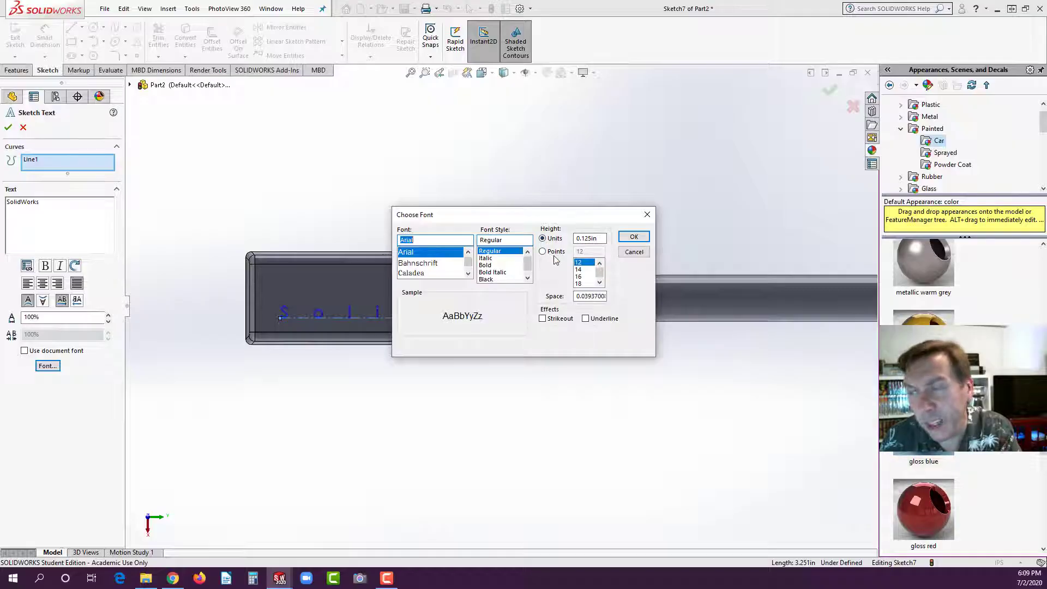
Set the text height to 0.375 in and accept the sketch text.
{"action": "left_click_drag", "start_coordinate": [602, 238], "coordinate": [583, 238]}
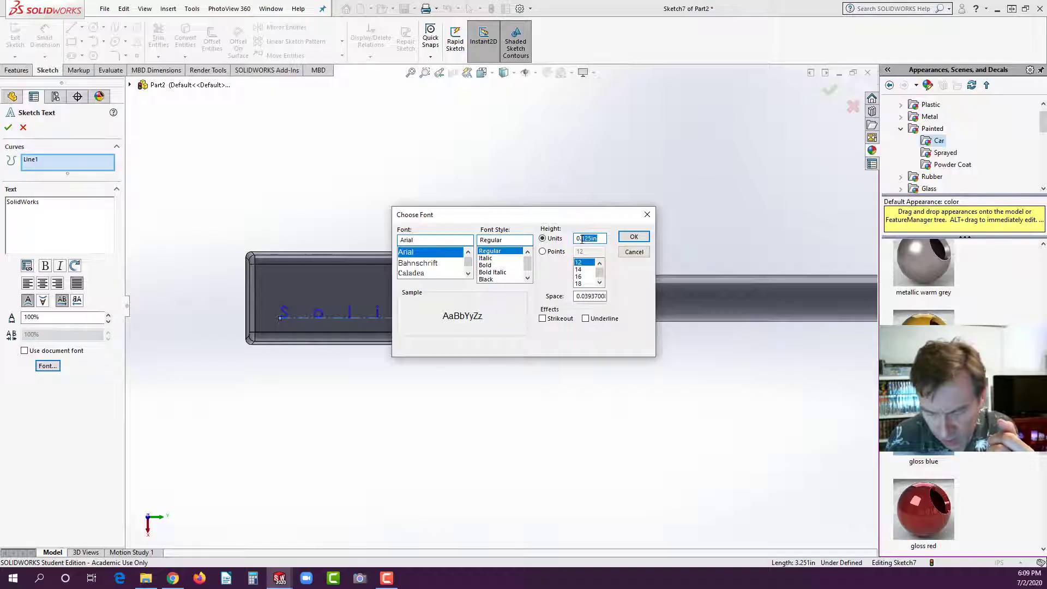
{"action": "type", "text": "375"}
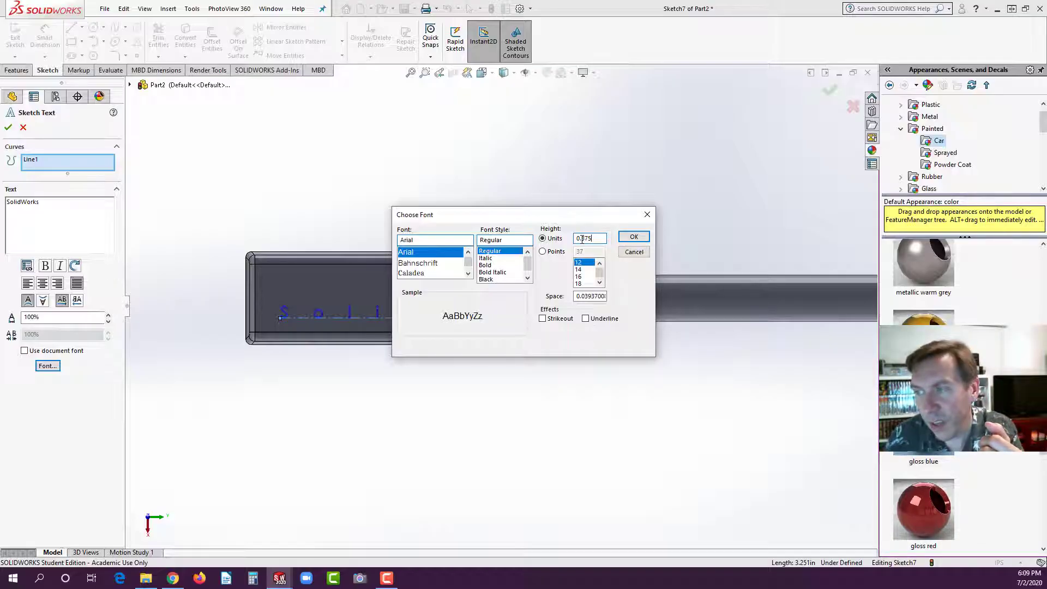
{"action": "left_click", "coordinate": [632, 238]}
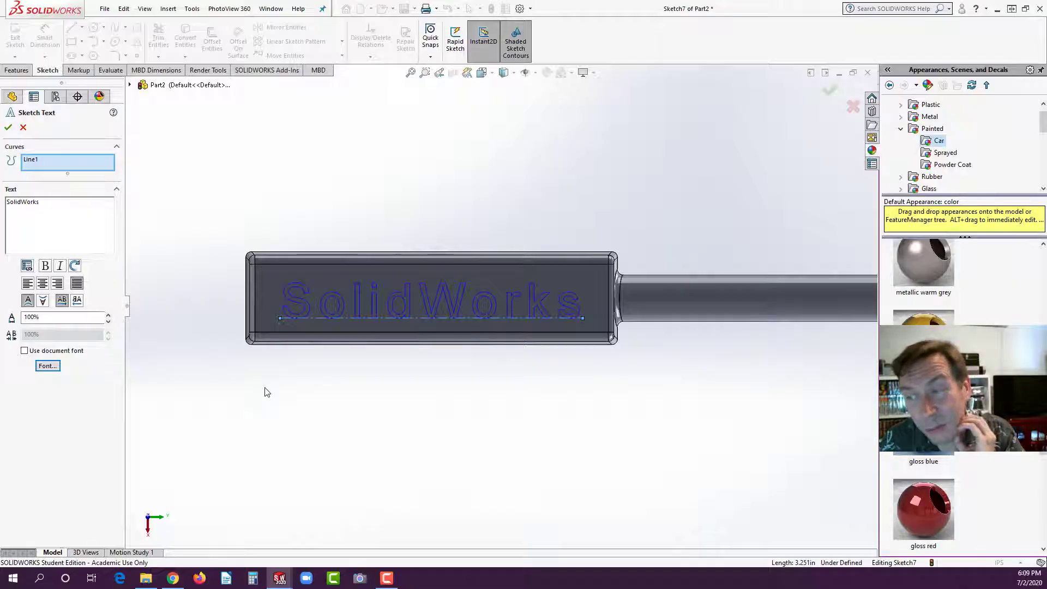
{"action": "left_click", "coordinate": [15, 129]}
Engrave the SolidWorks text into the handle face with a blind Extruded Cut 0.02 in deep.
{"action": "mouse_move", "coordinate": [251, 320]}
{"action": "middle_mouse_down"}
{"action": "mouse_move", "coordinate": [254, 215]}
{"action": "mouse_move", "coordinate": [301, 234]}
{"action": "mouse_move", "coordinate": [148, 147]}
{"action": "middle_mouse_up"}
{"action": "left_click", "coordinate": [15, 70]}
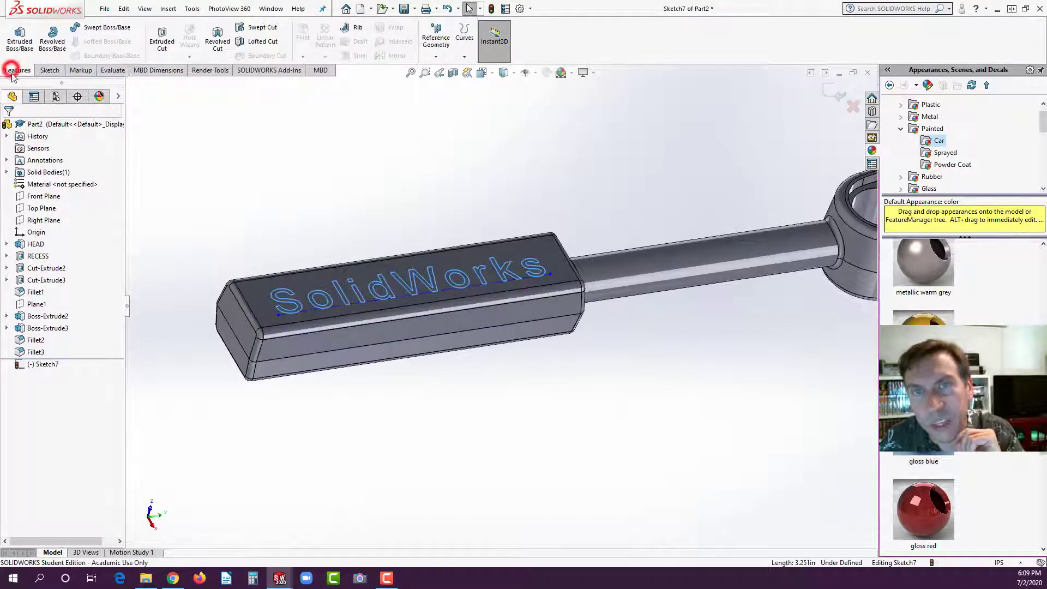
{"action": "left_click", "coordinate": [168, 43]}
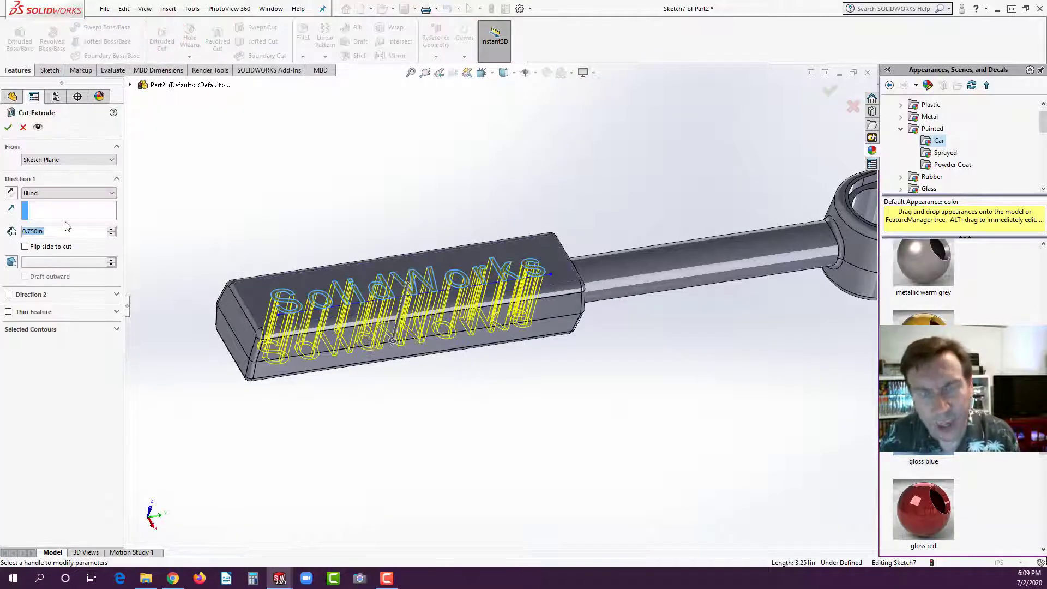
{"action": "type", "text": ".02"}
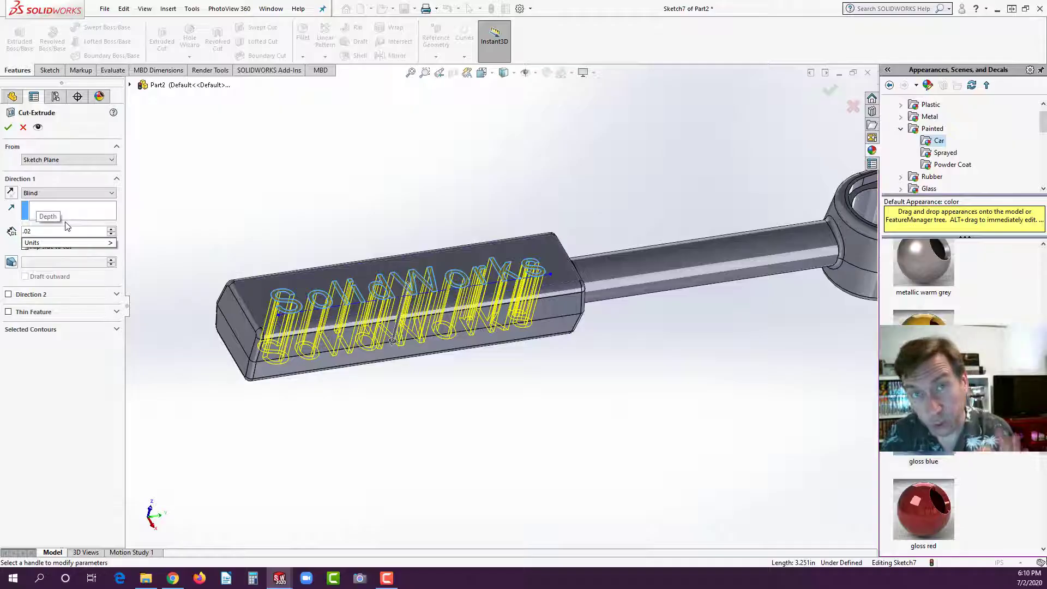
{"action": "key", "text": "Return"}
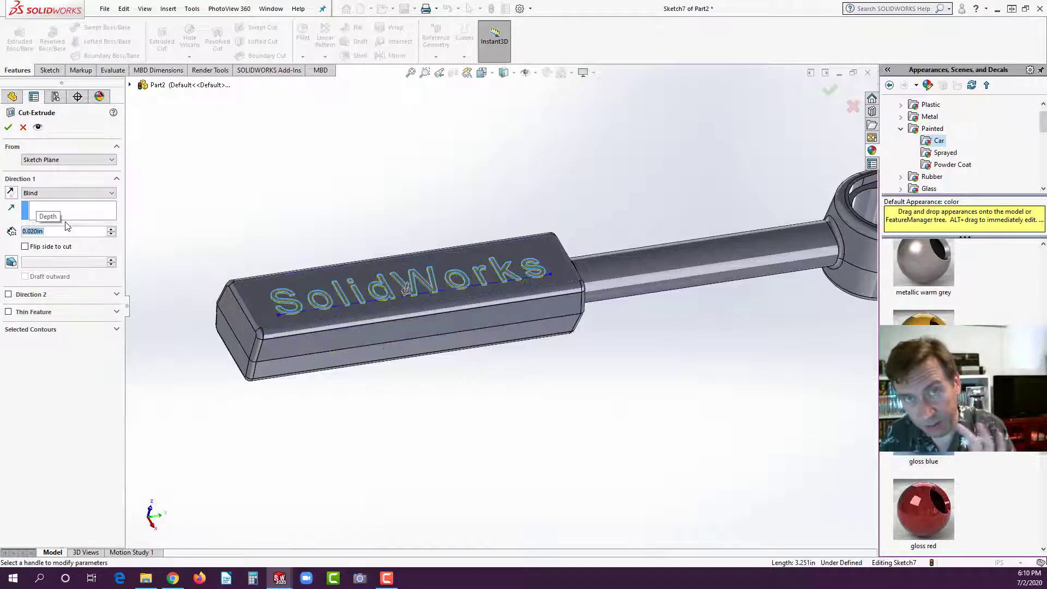
{"action": "left_click", "coordinate": [8, 127]}
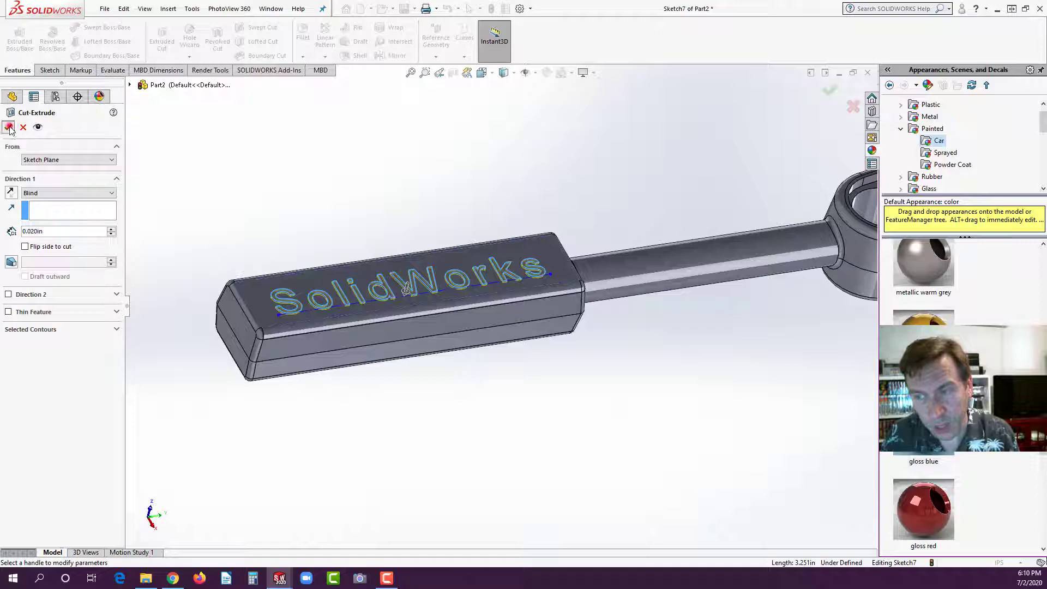
{"action": "left_click", "coordinate": [209, 240]}
{"action": "key", "text": "f"}
{"action": "scroll", "coordinate": [583, 279], "scroll_direction": "down", "scroll_amount": 3}
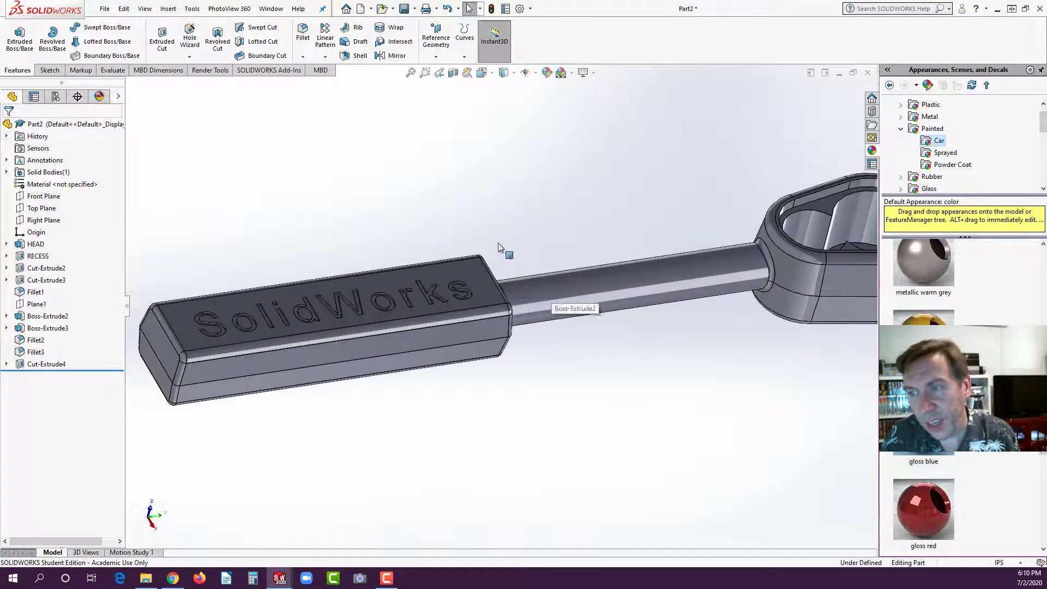
Switch to the SolidWorks Basics 2019_20 PDF in Chrome and examine the L3b drawing on page 43.
{"action": "middle_click_drag", "start_coordinate": [498, 245], "coordinate": [586, 344]}
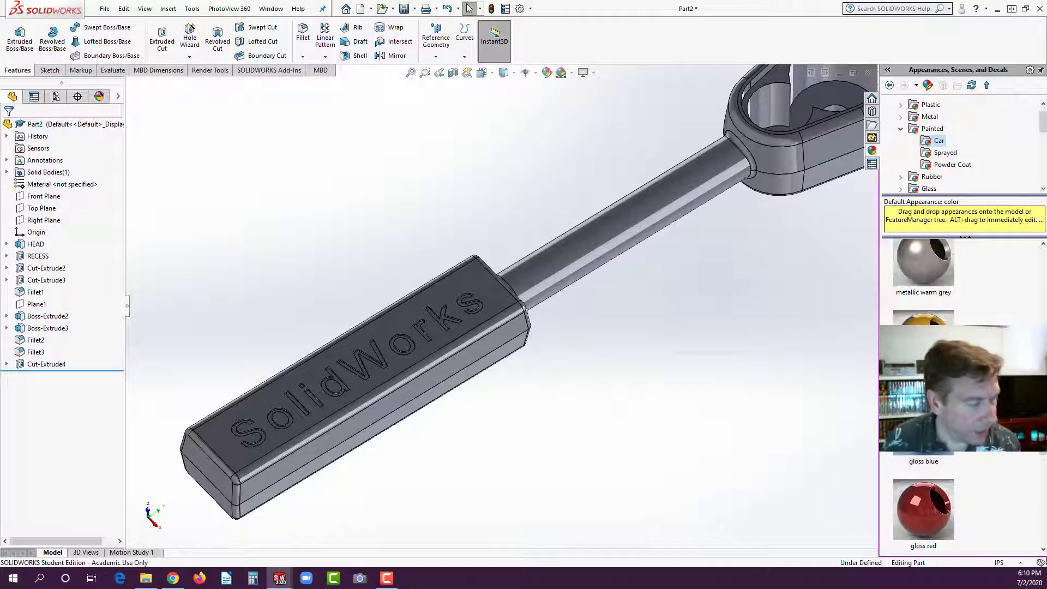
{"action": "left_click", "coordinate": [172, 577]}
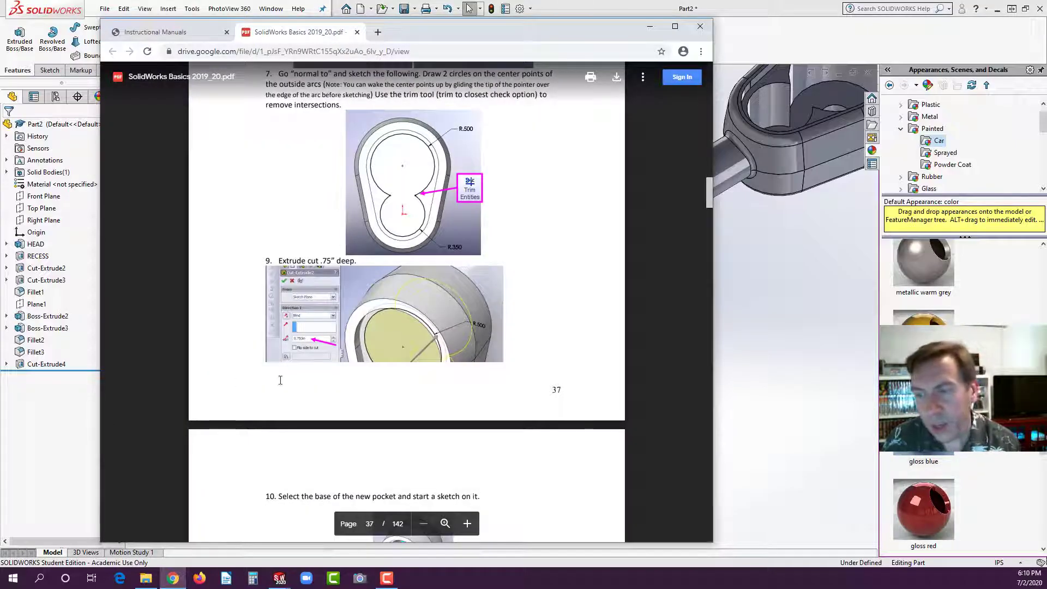
{"action": "scroll", "coordinate": [507, 314], "scroll_direction": "down", "scroll_amount": 10}
{"action": "scroll", "coordinate": [507, 314], "scroll_direction": "down", "scroll_amount": 20}
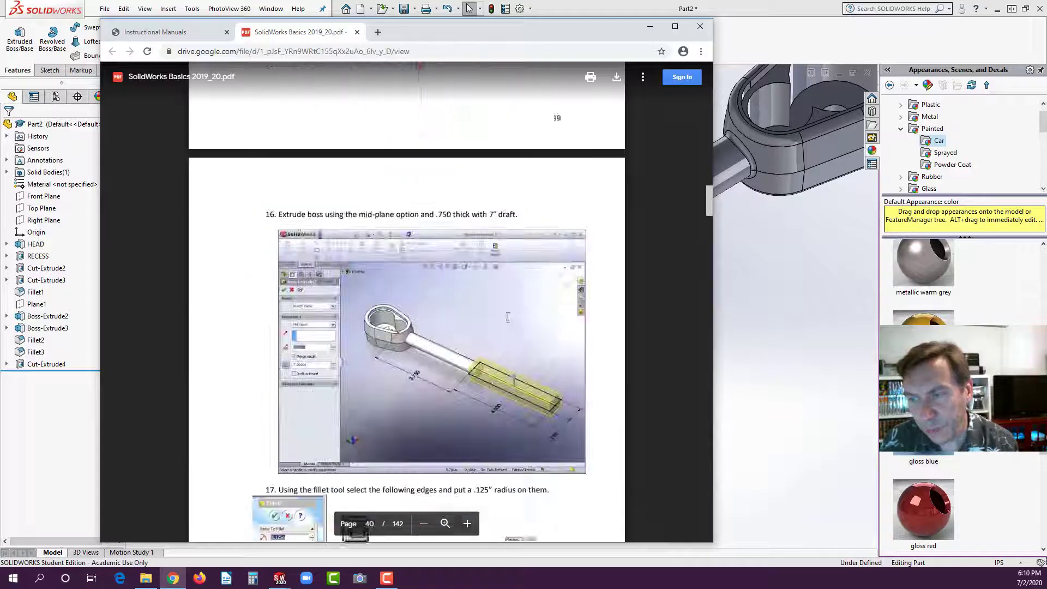
{"action": "scroll", "coordinate": [508, 317], "scroll_direction": "down", "scroll_amount": 10}
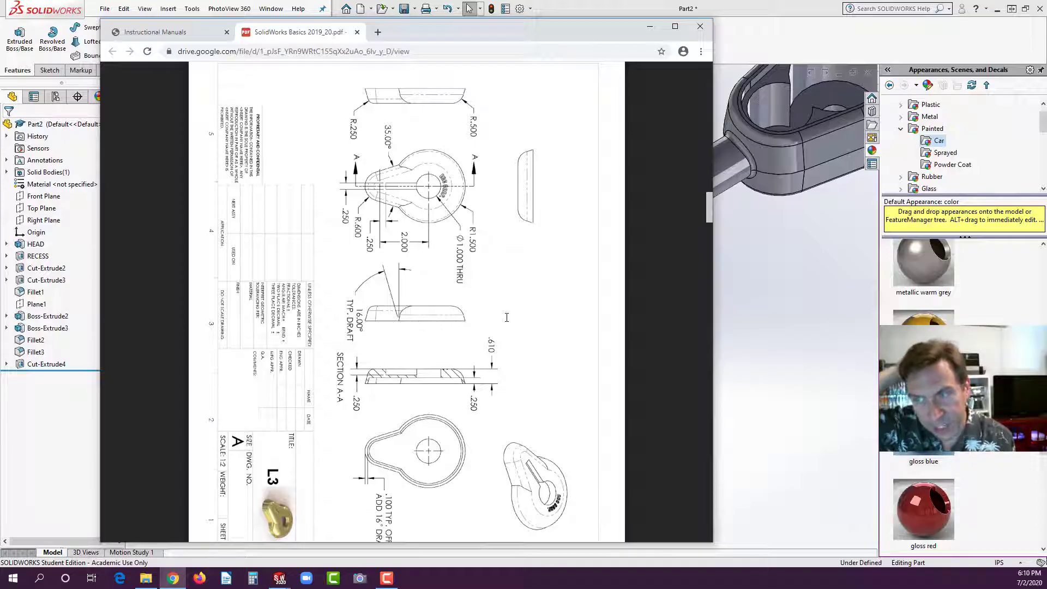
{"action": "scroll", "coordinate": [501, 314], "scroll_direction": "down", "scroll_amount": 10}
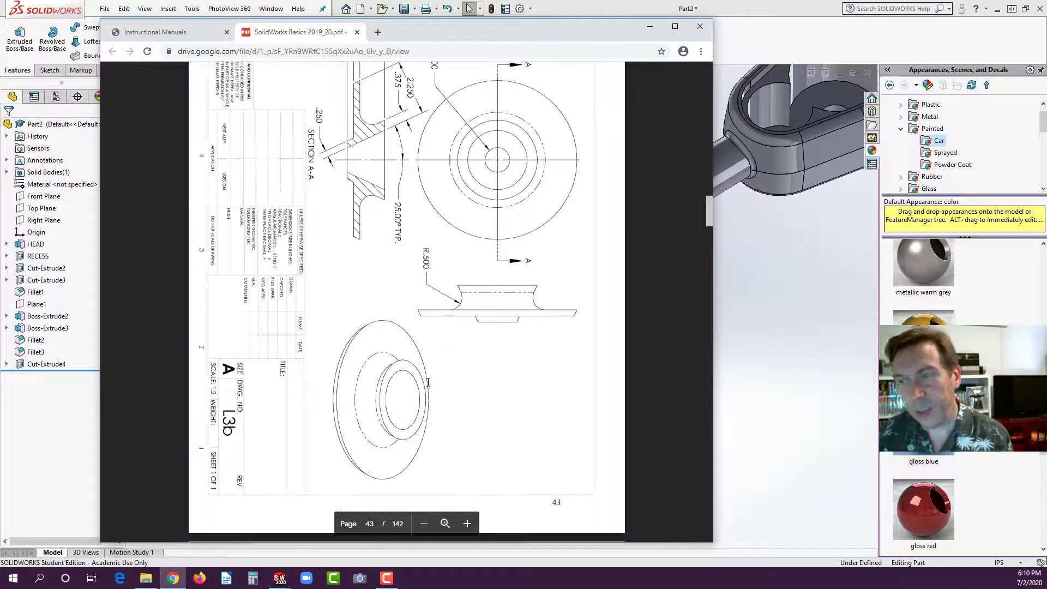
{"action": "scroll", "coordinate": [428, 383], "scroll_direction": "up", "scroll_amount": 3}
{"action": "scroll", "coordinate": [428, 382], "scroll_direction": "down", "scroll_amount": 3}
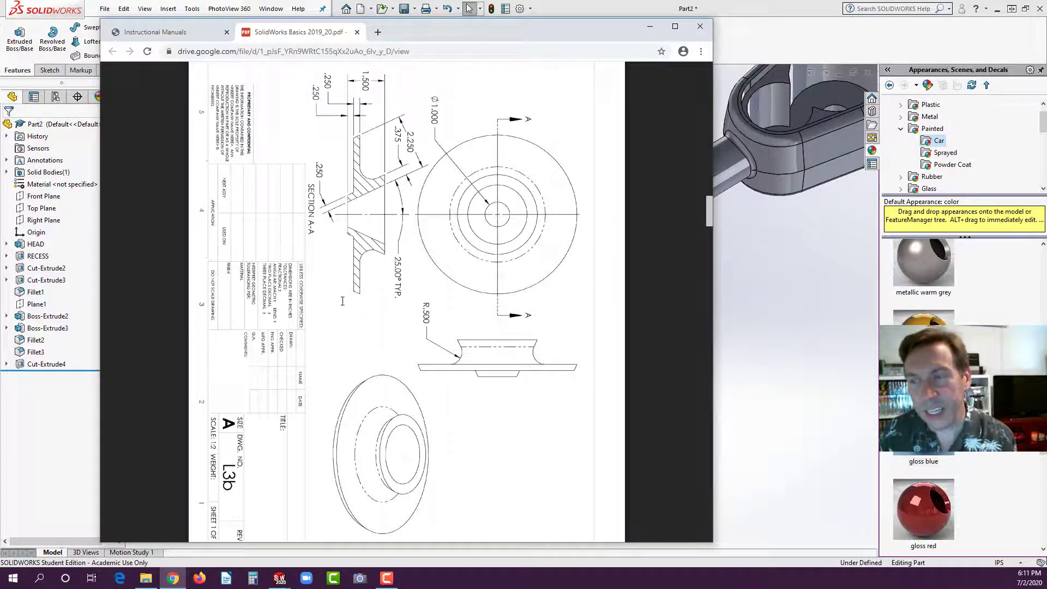
{"action": "scroll", "coordinate": [343, 300], "scroll_direction": "up", "scroll_amount": 1}
{"action": "scroll", "coordinate": [376, 291], "scroll_direction": "down", "scroll_amount": 1}
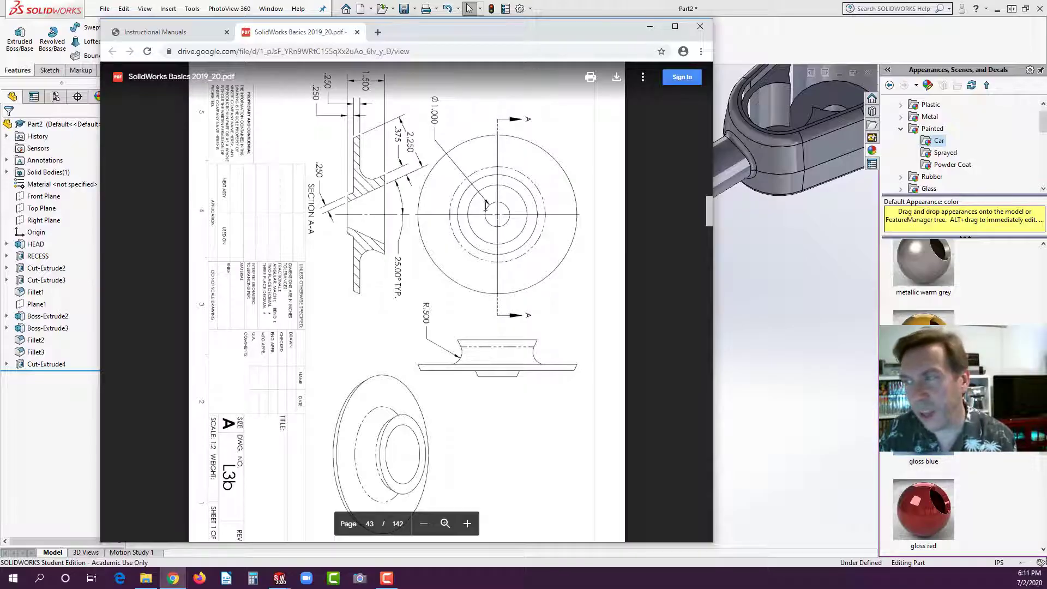
Return to SOLIDWORKS, create a new part document and start a sketch on the Front Plane.
{"action": "left_click", "coordinate": [776, 288]}
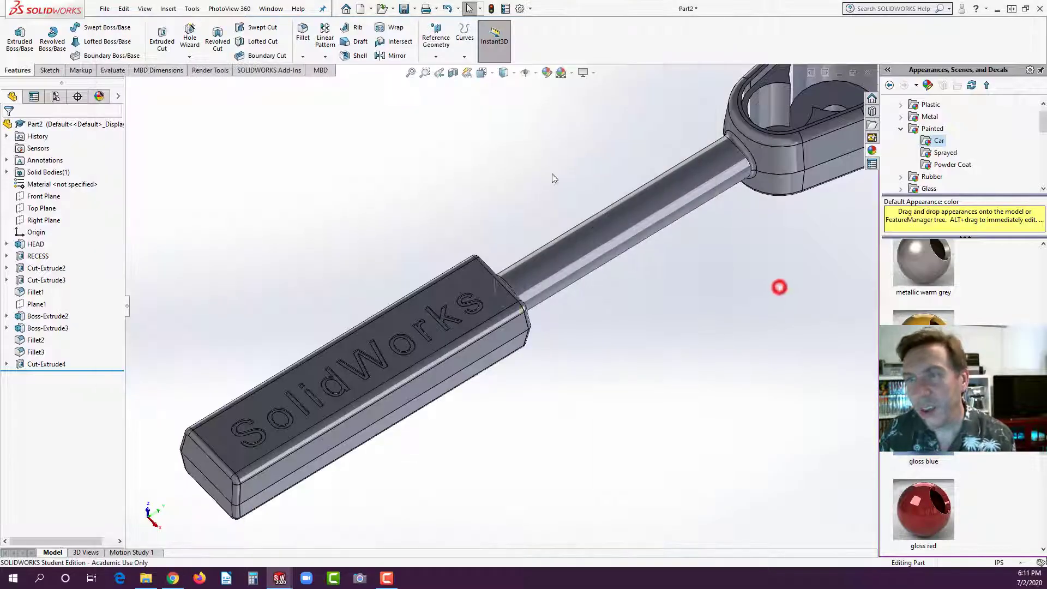
{"action": "left_click", "coordinate": [360, 9]}
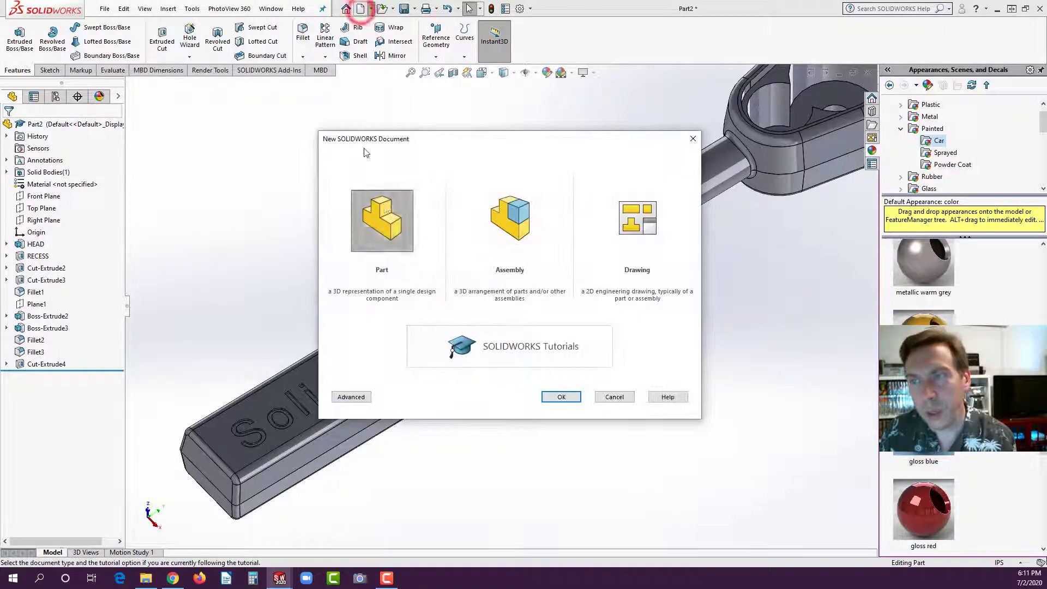
{"action": "left_click", "coordinate": [562, 396]}
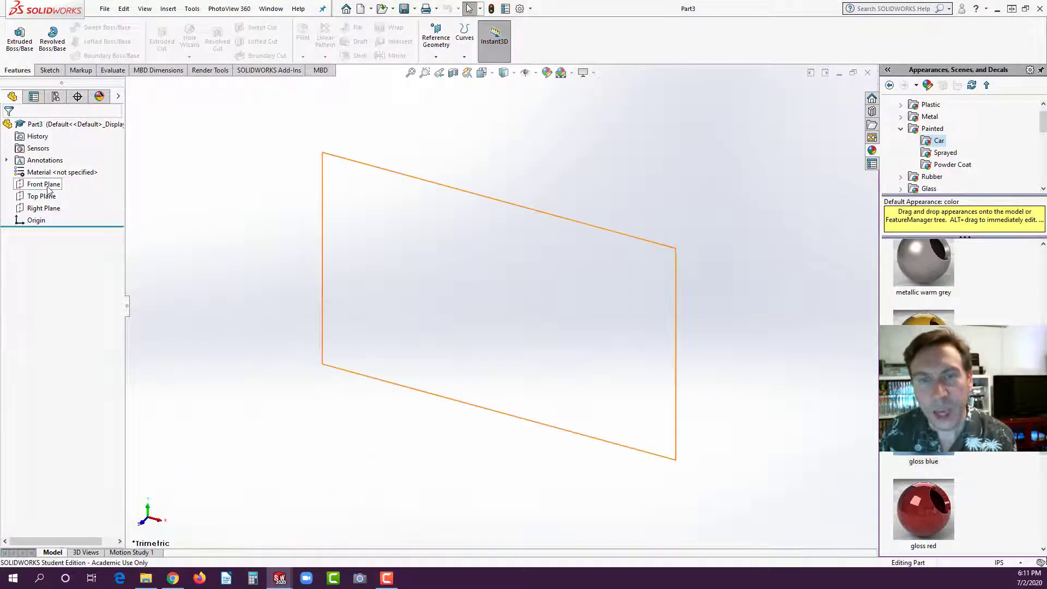
{"action": "left_click", "coordinate": [47, 186]}
{"action": "left_click", "coordinate": [66, 169]}
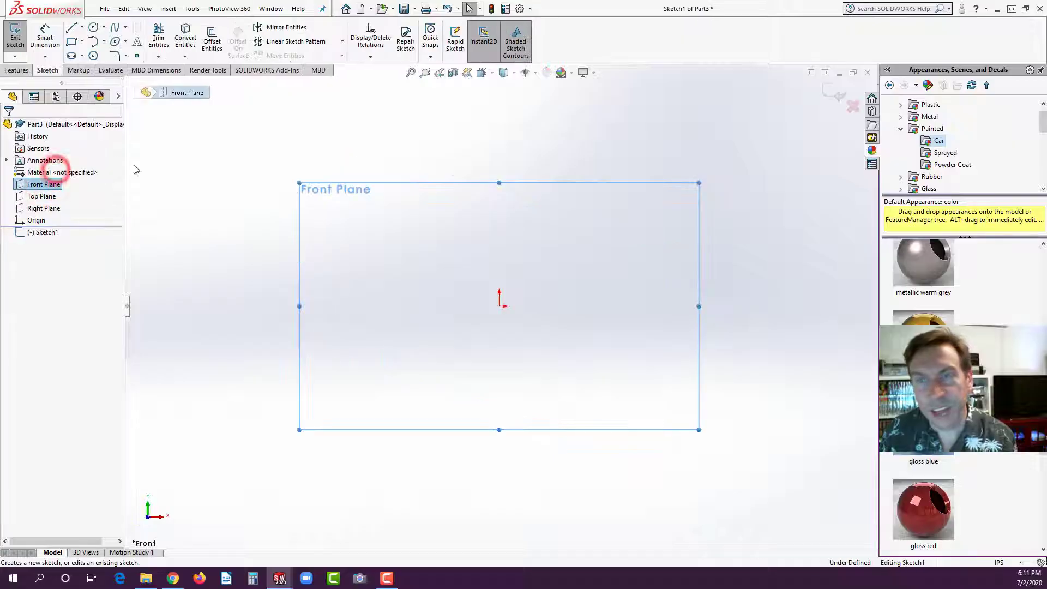
Sketch a vertical centerline above the origin with its lower end on the origin.
{"action": "left_click", "coordinate": [83, 28]}
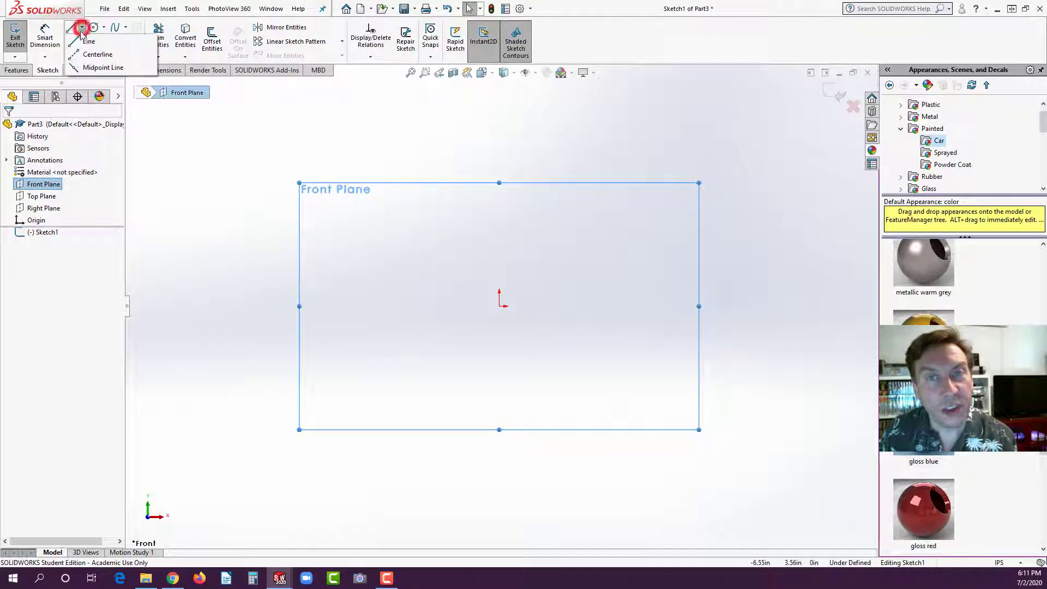
{"action": "left_click", "coordinate": [82, 48]}
{"action": "left_click", "coordinate": [498, 306]}
{"action": "double_click", "coordinate": [499, 208]}
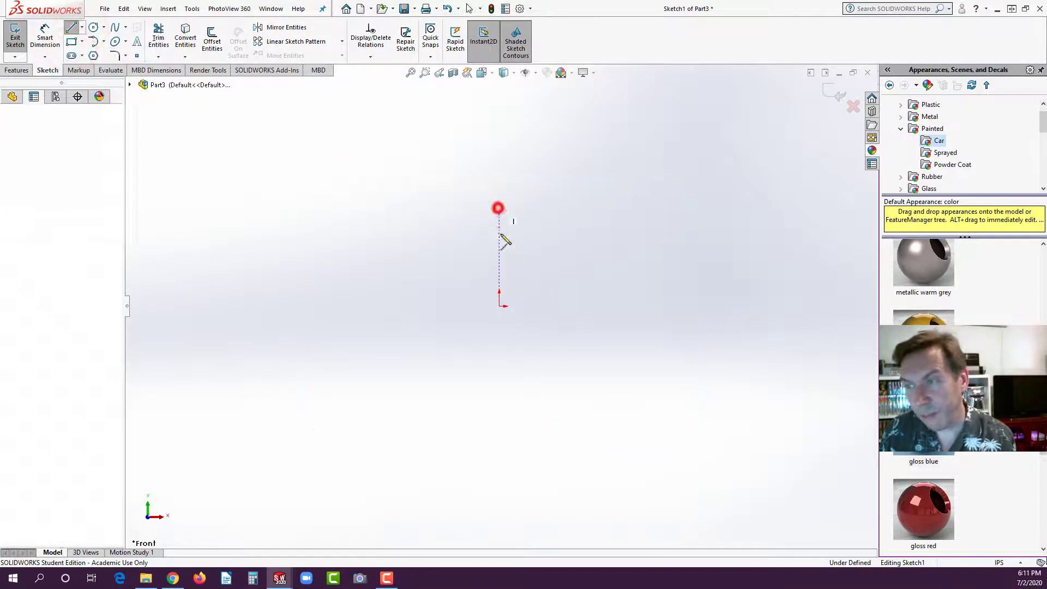
{"action": "left_click", "coordinate": [499, 306]}
{"action": "key", "text": "Escape"}
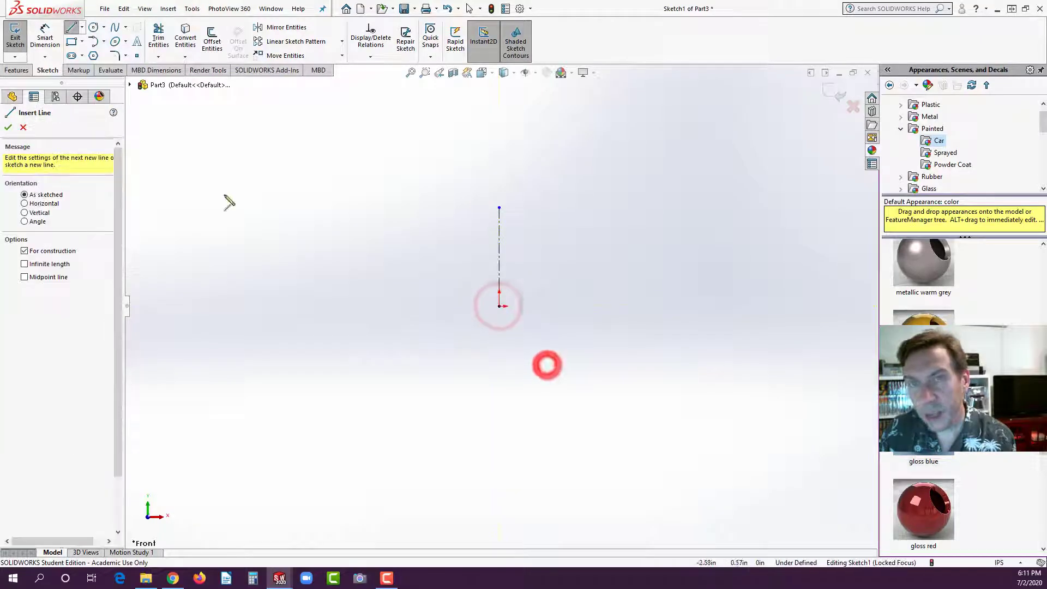
Sketch the profile's underside beside the centerline: short horizontal base, slant about 0.32 in, long horizontal line, and outer slant about 0.42 in.
{"action": "left_click", "coordinate": [83, 27]}
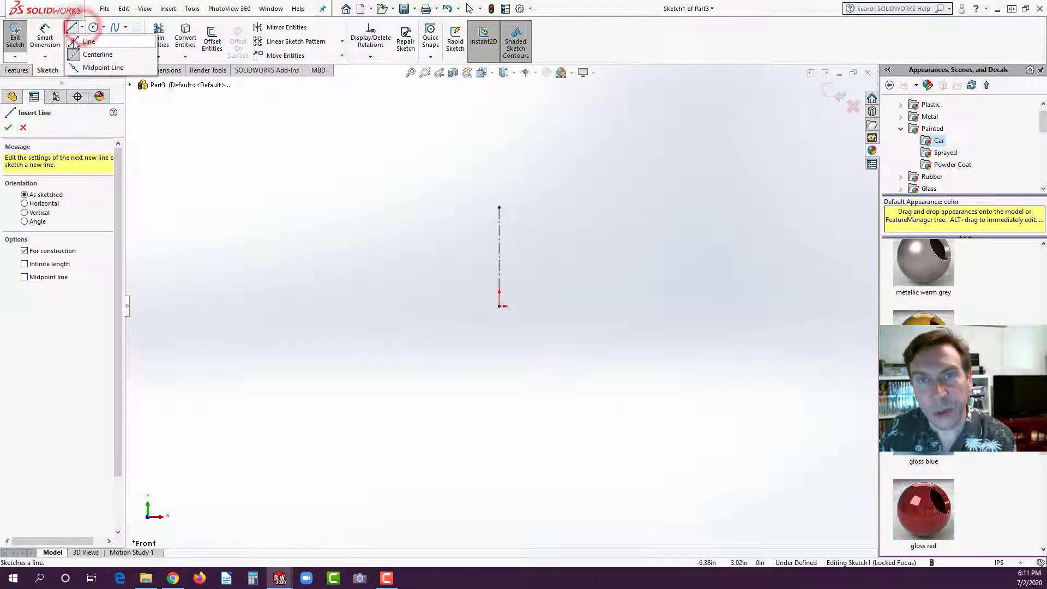
{"action": "left_click", "coordinate": [86, 42]}
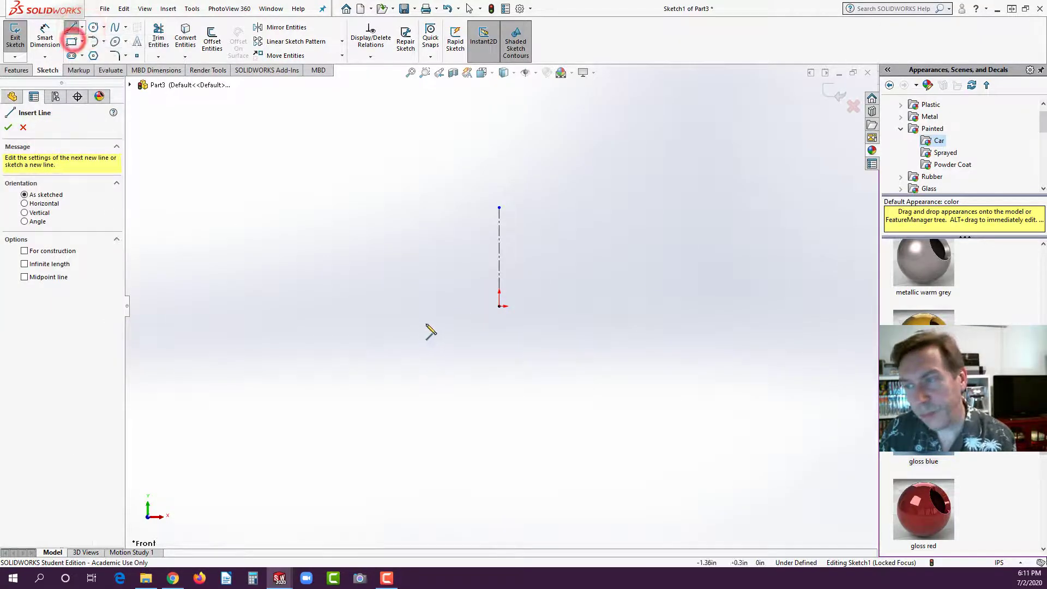
{"action": "left_click", "coordinate": [472, 305]}
{"action": "left_click", "coordinate": [452, 306]}
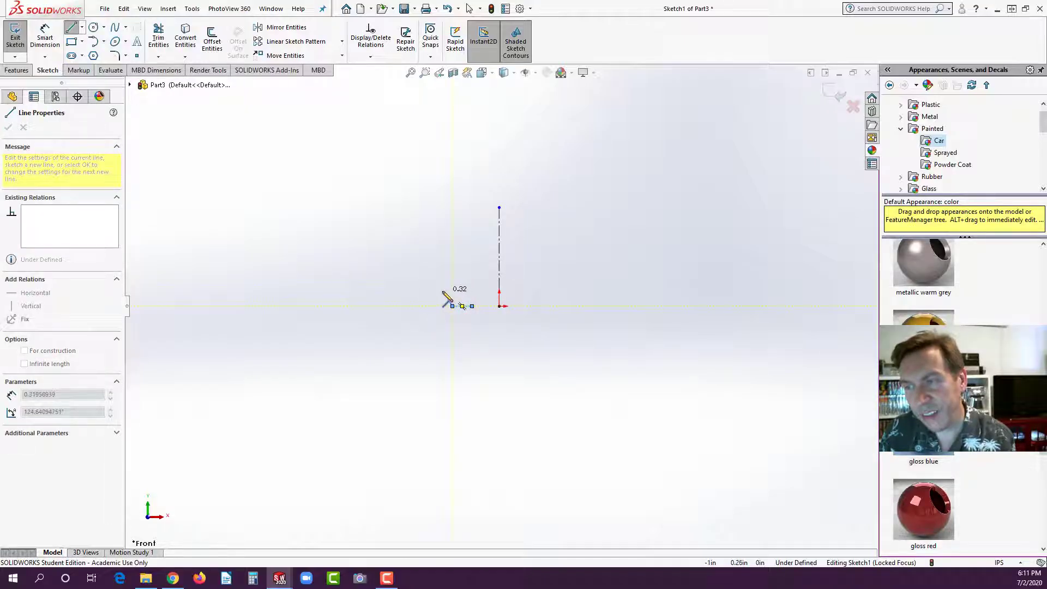
{"action": "left_click", "coordinate": [442, 289]}
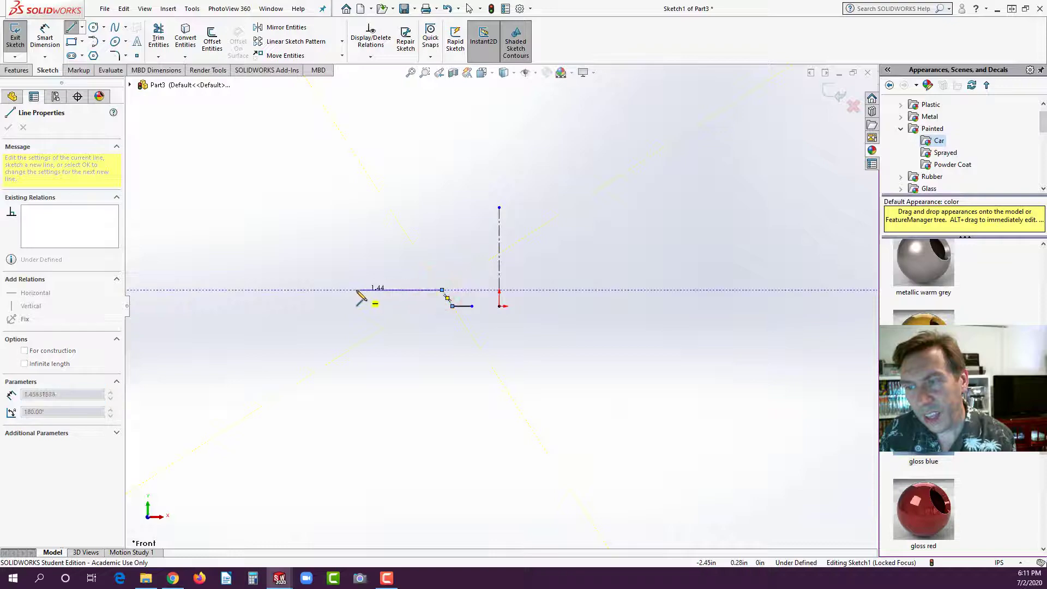
{"action": "left_click", "coordinate": [299, 290]}
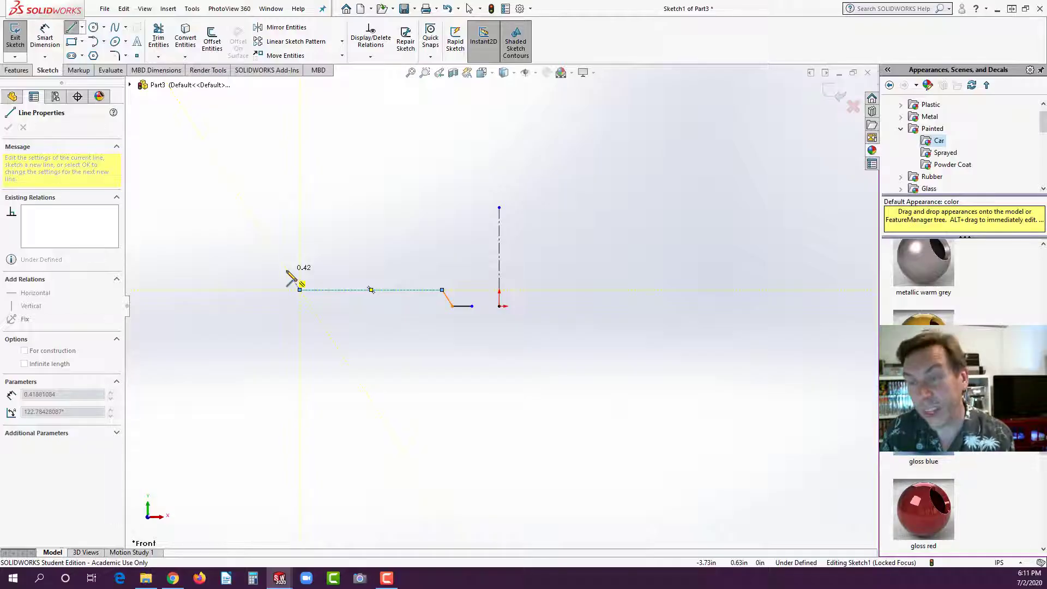
{"action": "left_click", "coordinate": [287, 270]}
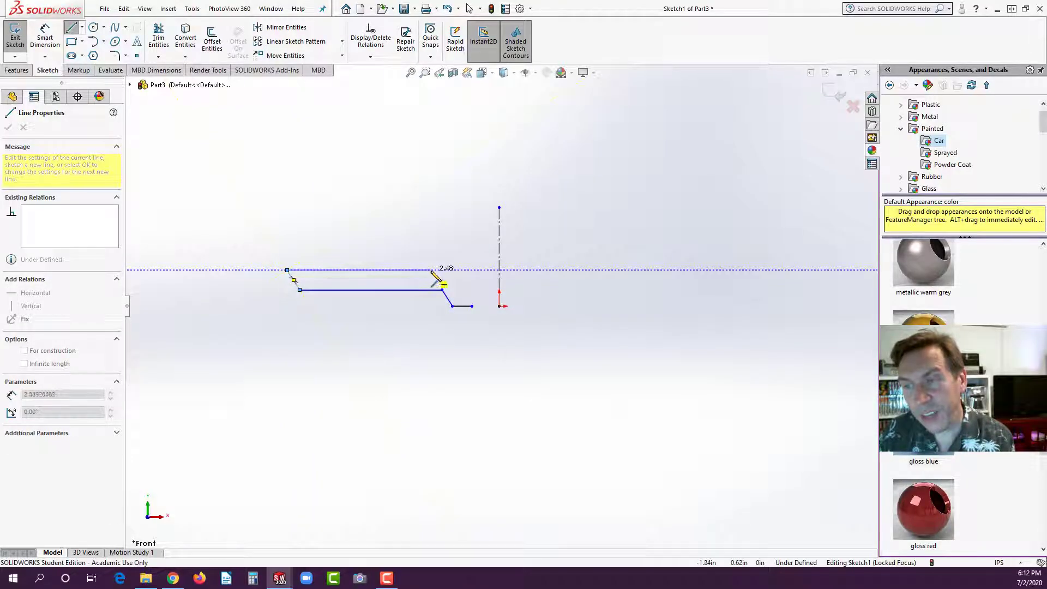
Check the L3b drawing and close the profile with a horizontal flange top, a slant about 1.01 in, a short top line and a long inner slant.
{"action": "left_click", "coordinate": [172, 579]}
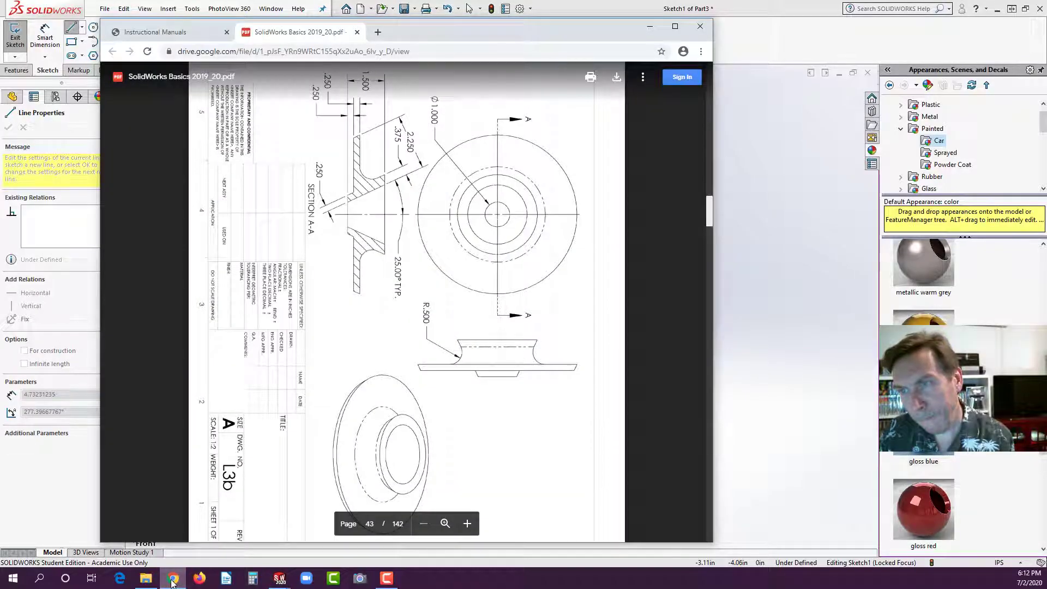
{"action": "left_click", "coordinate": [172, 579]}
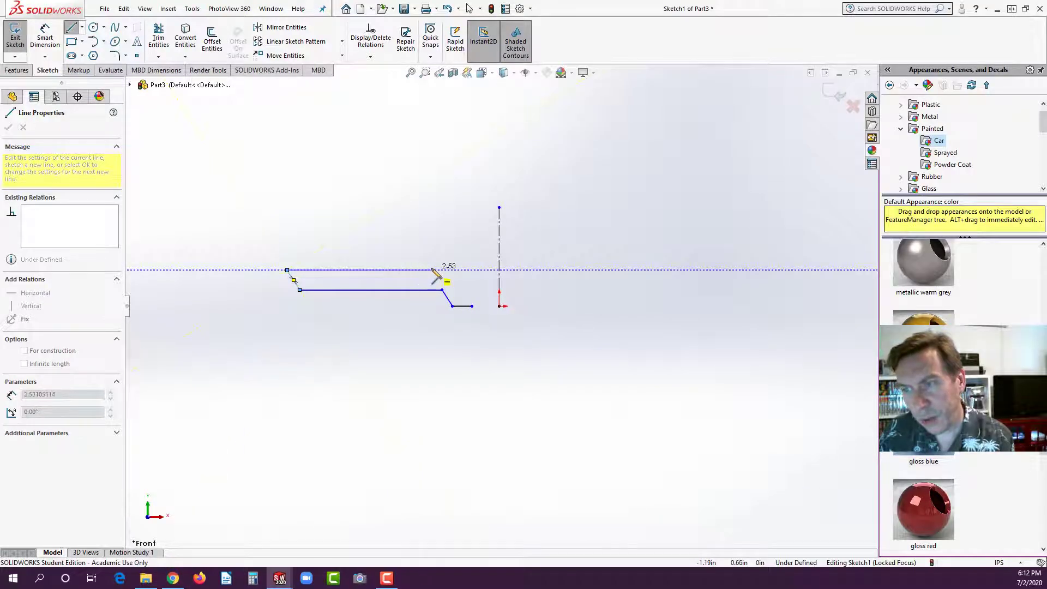
{"action": "left_click", "coordinate": [414, 270]}
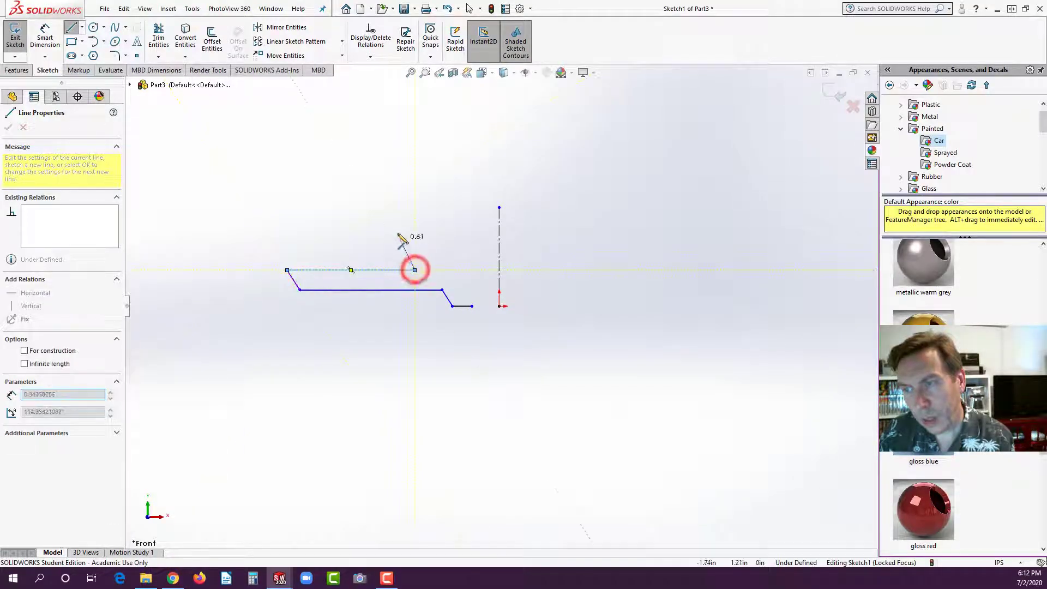
{"action": "left_click", "coordinate": [384, 221]}
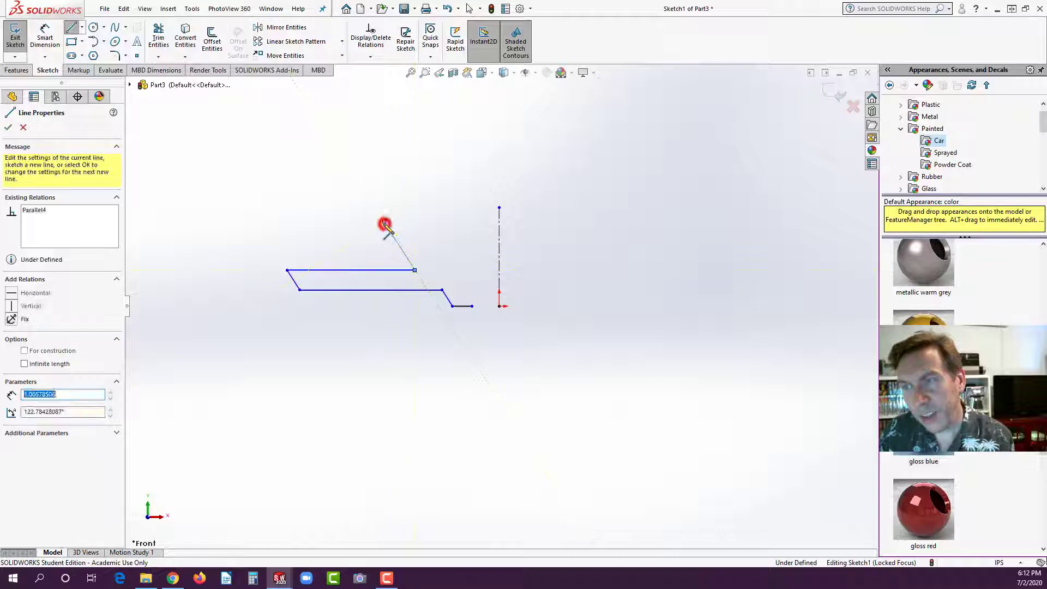
{"action": "left_click", "coordinate": [414, 222]}
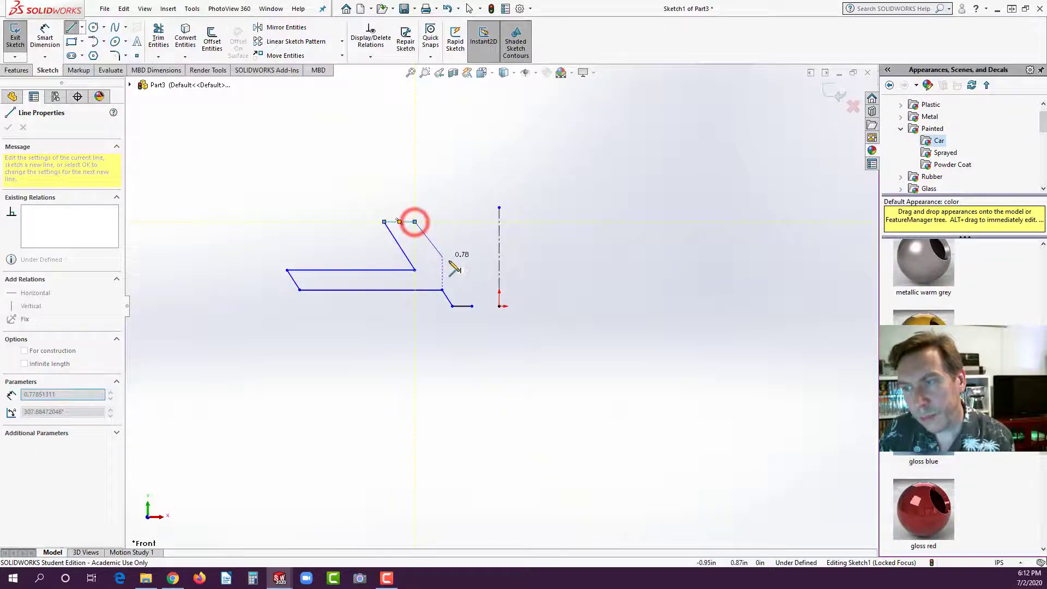
{"action": "left_click", "coordinate": [472, 306]}
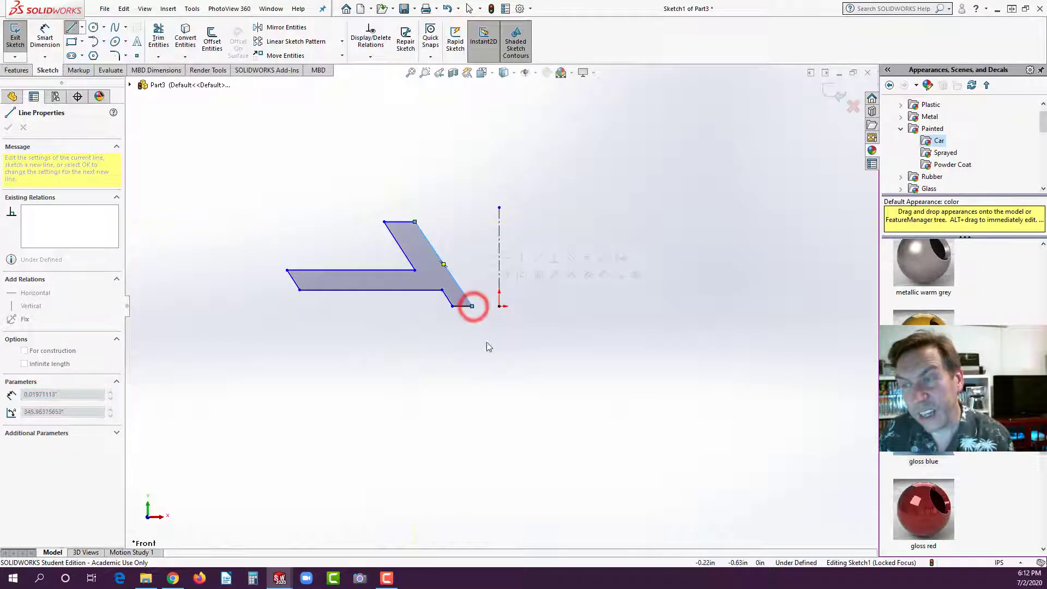
{"action": "key", "text": "Escape"}
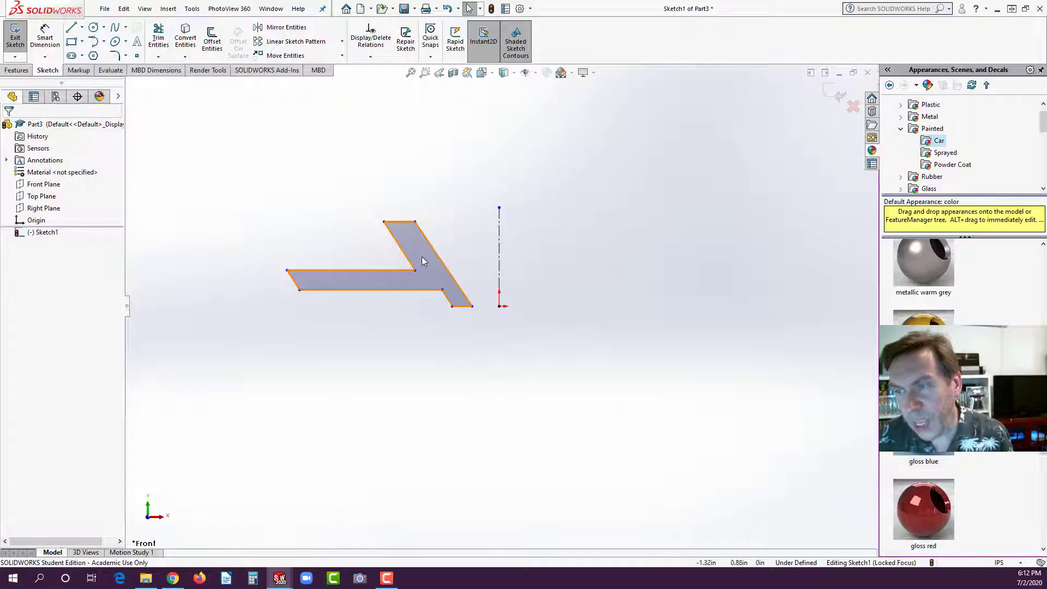
Add a parallel relation between the two long slanted lines of the profile's upper arm.
{"action": "left_click", "coordinate": [402, 250]}
{"action": "left_click", "coordinate": [428, 240], "text": "ctrl"}
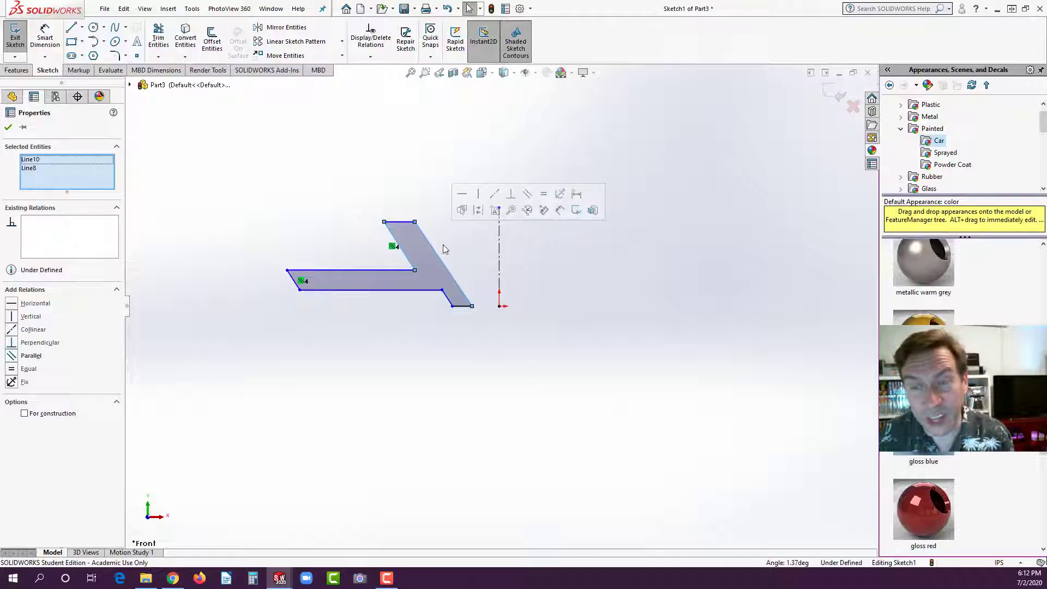
{"action": "left_click", "coordinate": [12, 355]}
{"action": "left_click", "coordinate": [203, 369]}
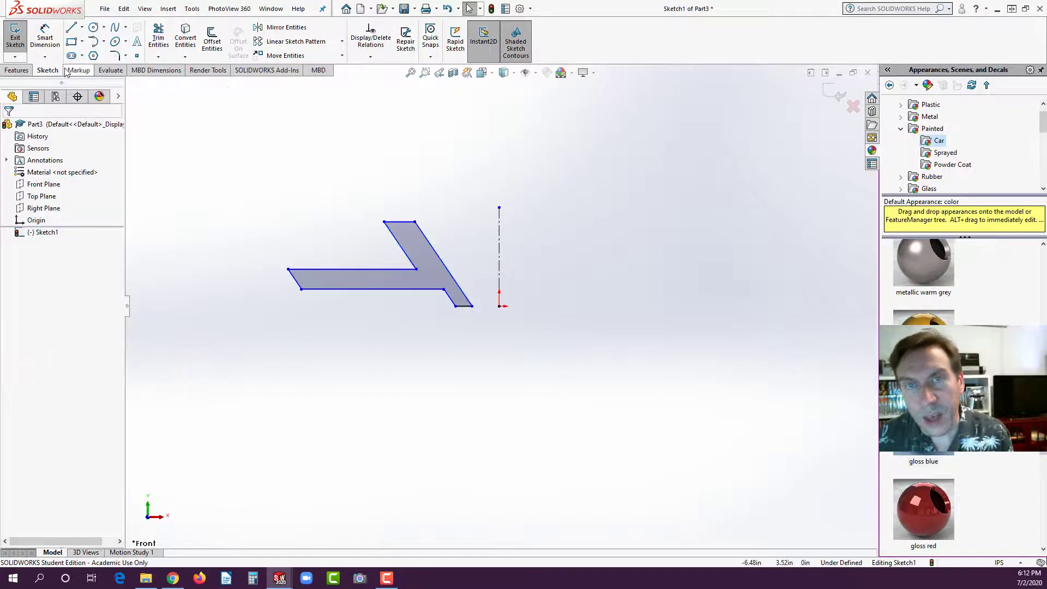
Dimension the profile's overall height between its bottom and top horizontal lines as 1.5 in.
{"action": "left_click", "coordinate": [45, 37]}
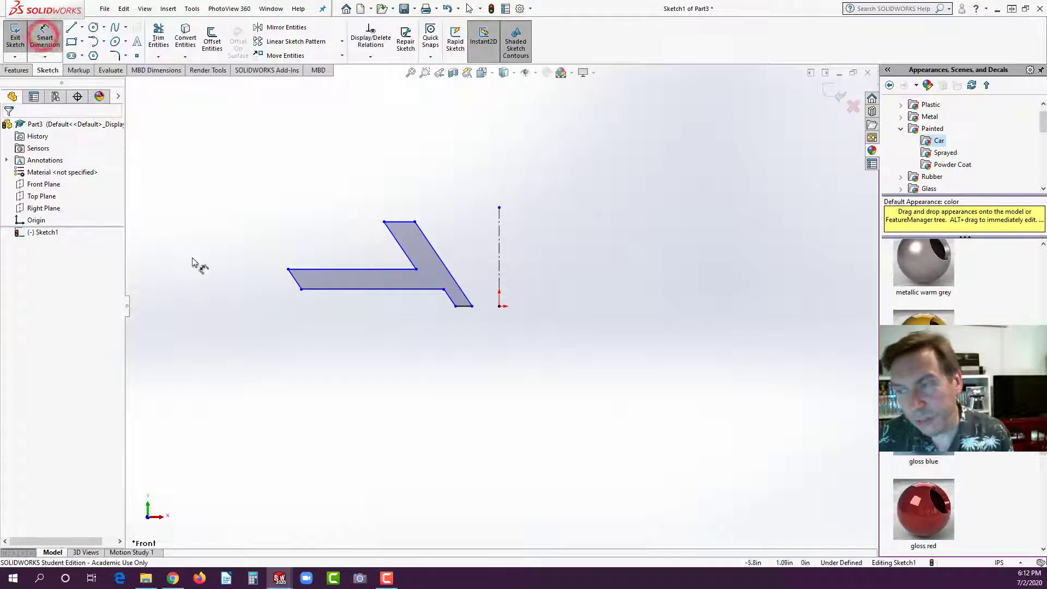
{"action": "left_click", "coordinate": [465, 308]}
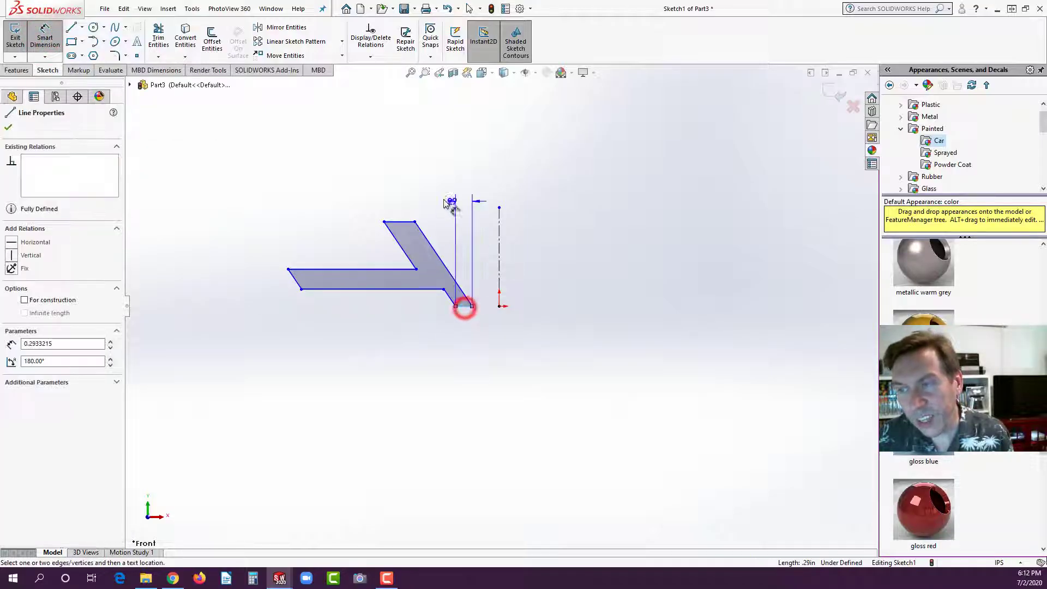
{"action": "left_click", "coordinate": [400, 220]}
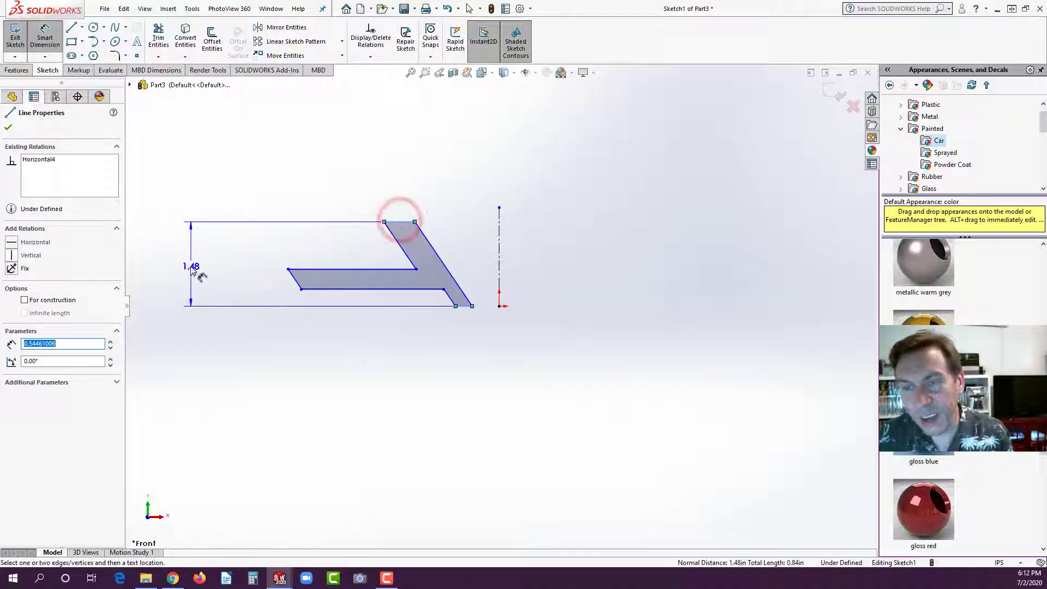
{"action": "left_click", "coordinate": [192, 265]}
{"action": "type", "text": "1.5"}
{"action": "key", "text": "Return"}
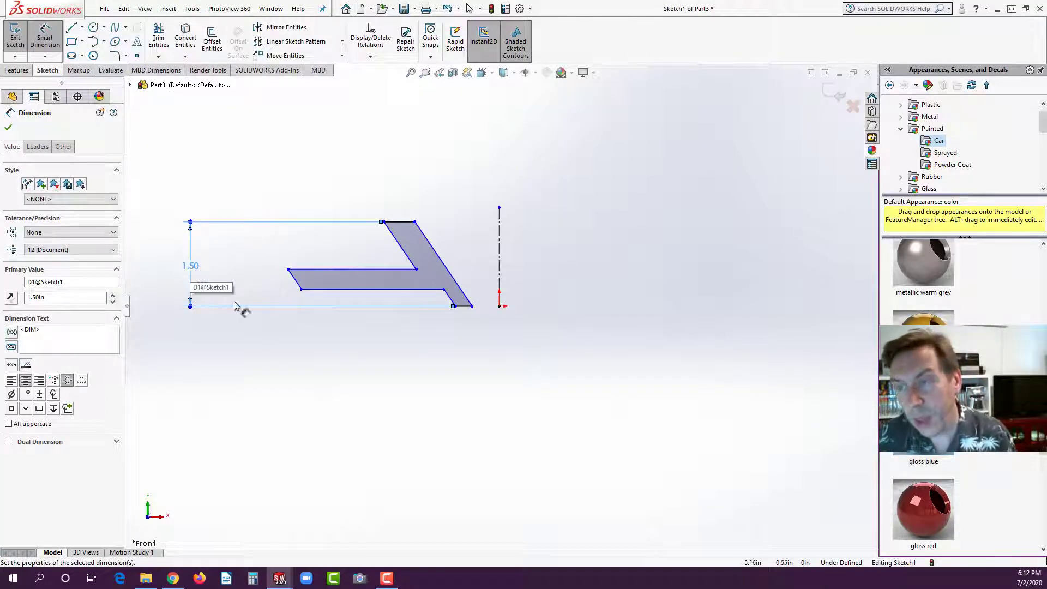
Try to delete the existing relations of the profile's outer slanted end line.
{"action": "left_click", "coordinate": [295, 281]}
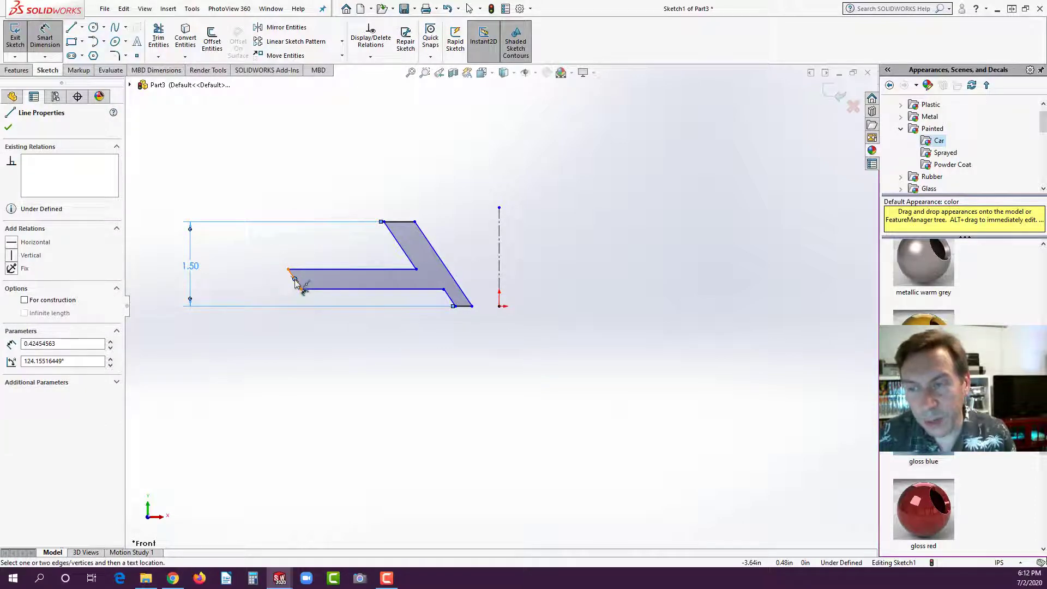
{"action": "left_click", "coordinate": [295, 279]}
{"action": "right_click", "coordinate": [79, 177]}
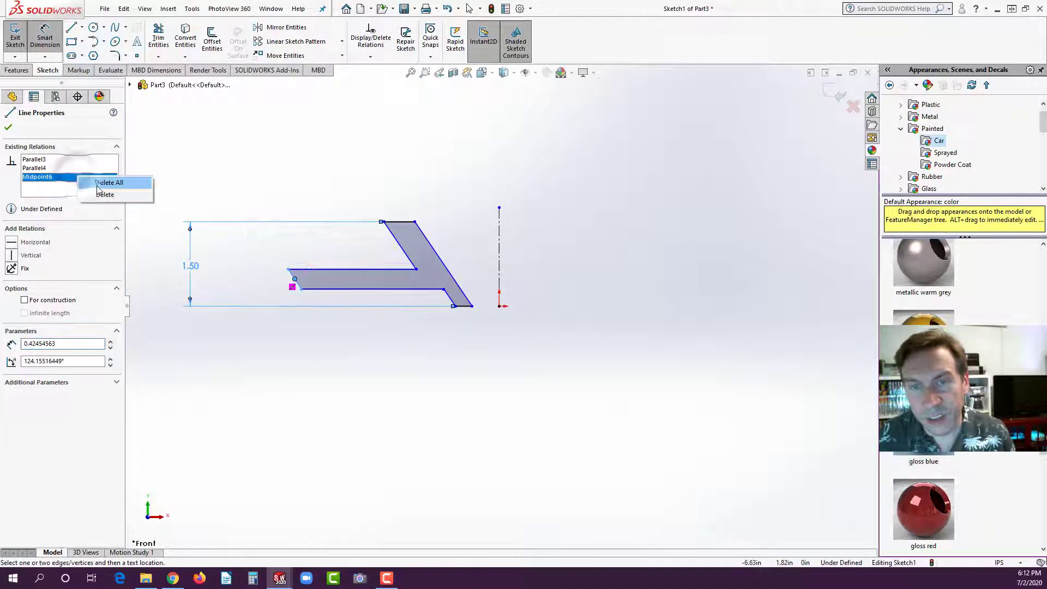
{"action": "left_click", "coordinate": [100, 183]}
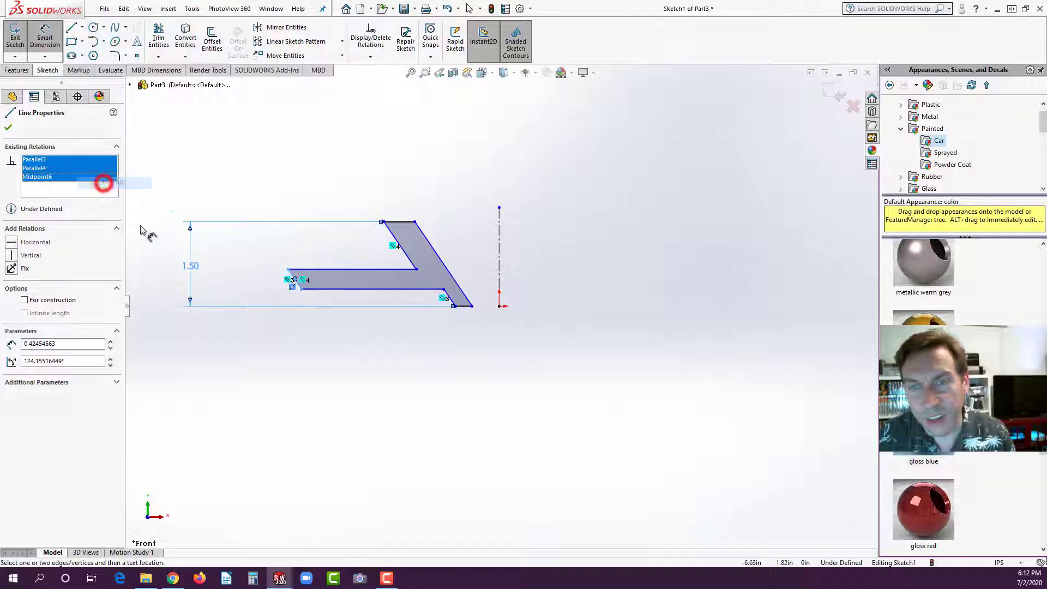
{"action": "right_click", "coordinate": [67, 168]}
{"action": "left_click", "coordinate": [51, 178]}
{"action": "left_click", "coordinate": [249, 193]}
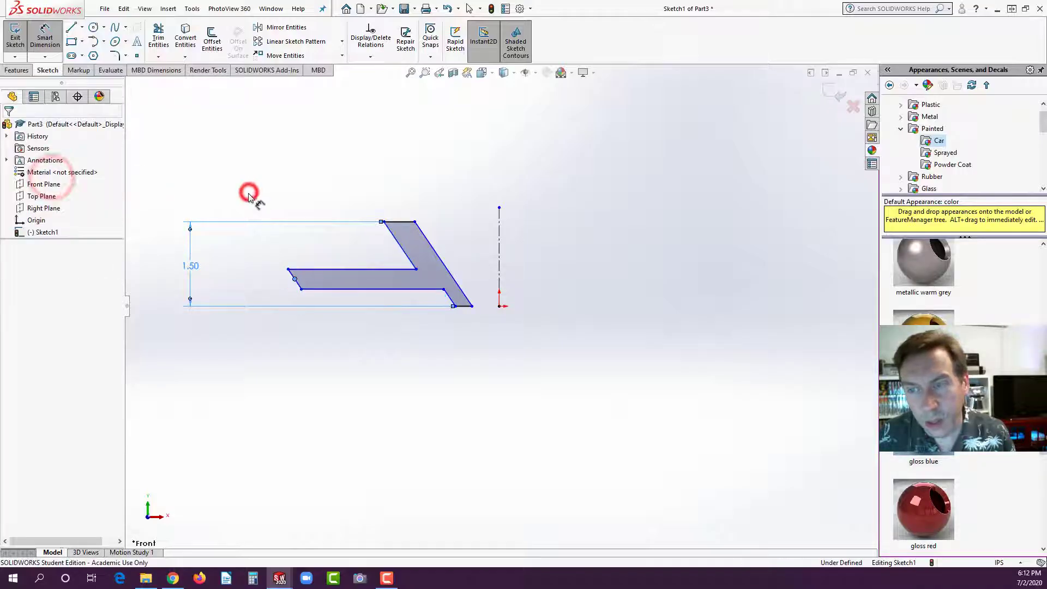
{"action": "key", "text": "Escape"}
Dimension the flange's vertical thickness at its outer slanted end as 0.25 in.
{"action": "left_click", "coordinate": [45, 37]}
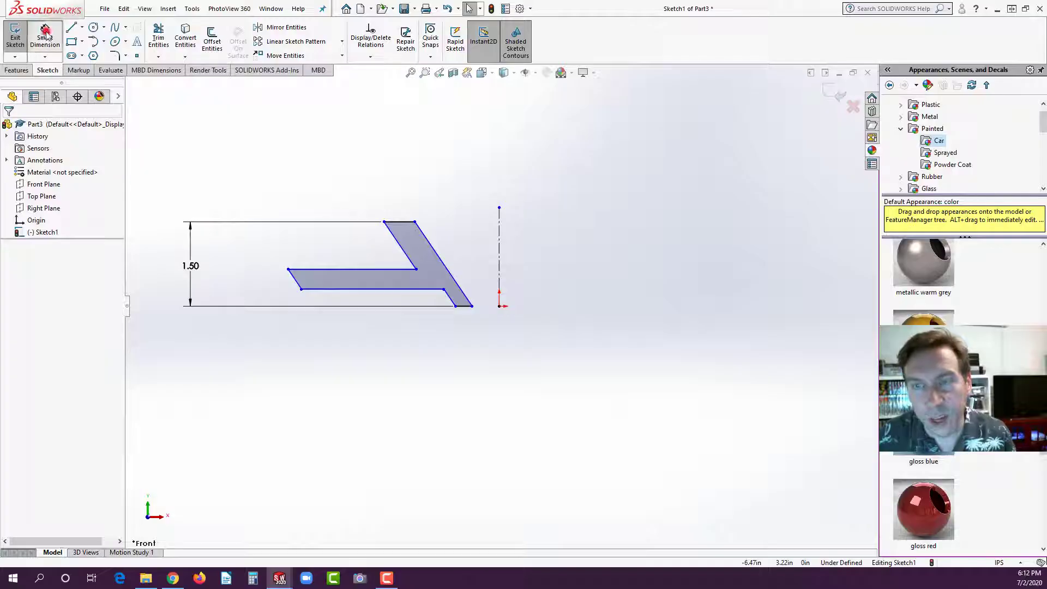
{"action": "left_click", "coordinate": [297, 287]}
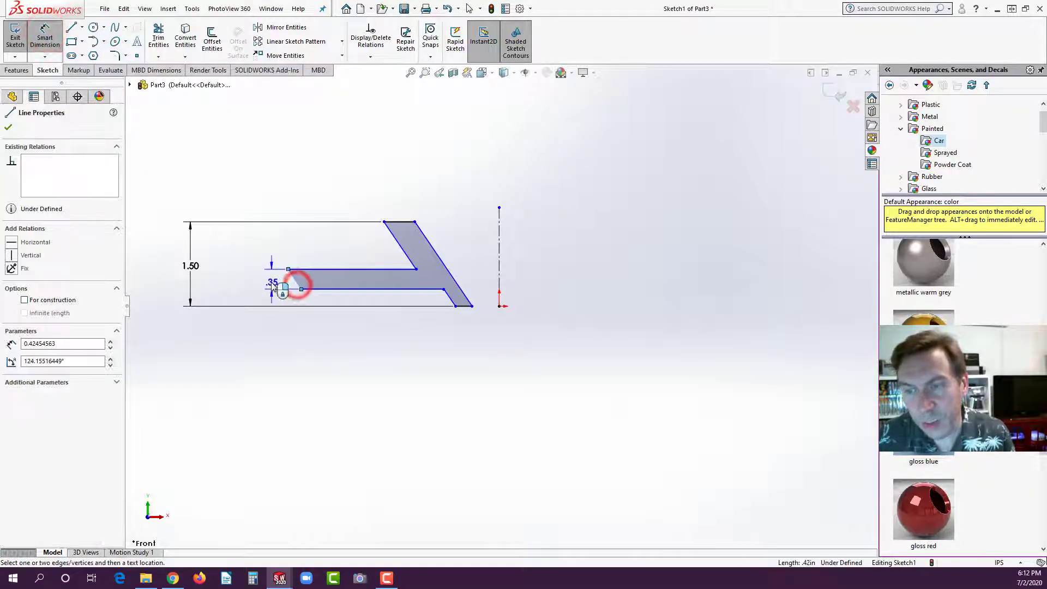
{"action": "left_click", "coordinate": [257, 282]}
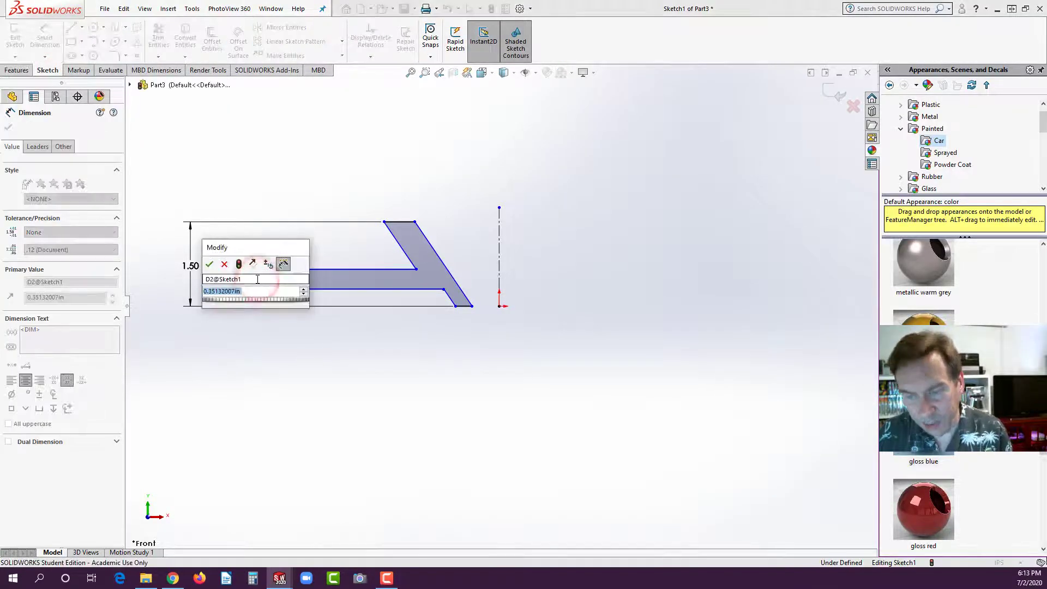
{"action": "type", "text": ".25"}
{"action": "key", "text": "Return"}
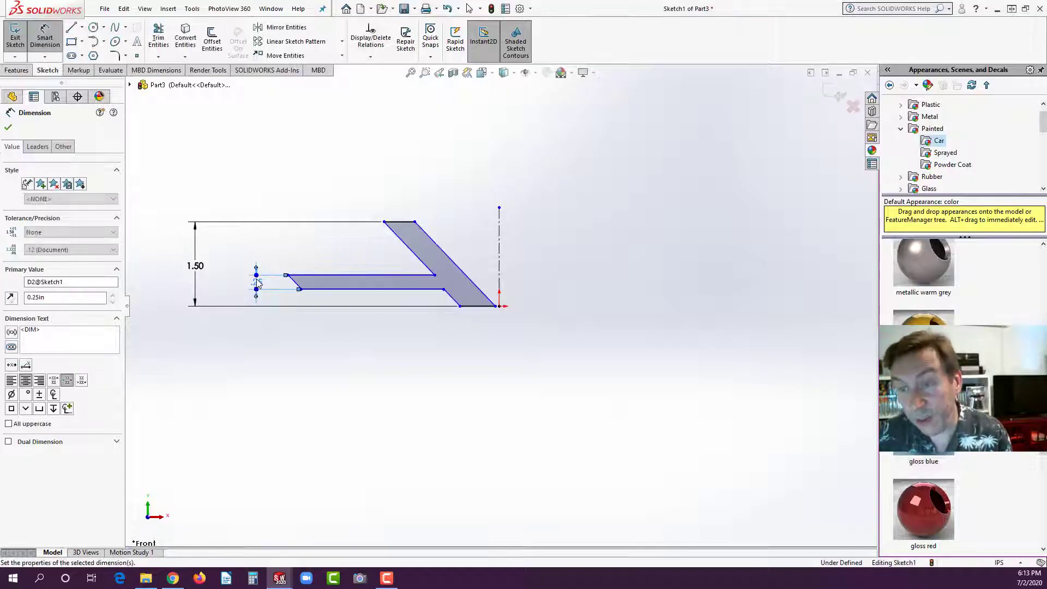
Dimension the distance between the short lower slant and the long inner slant as 0.25 in.
{"action": "left_click", "coordinate": [455, 300]}
{"action": "left_click", "coordinate": [484, 297]}
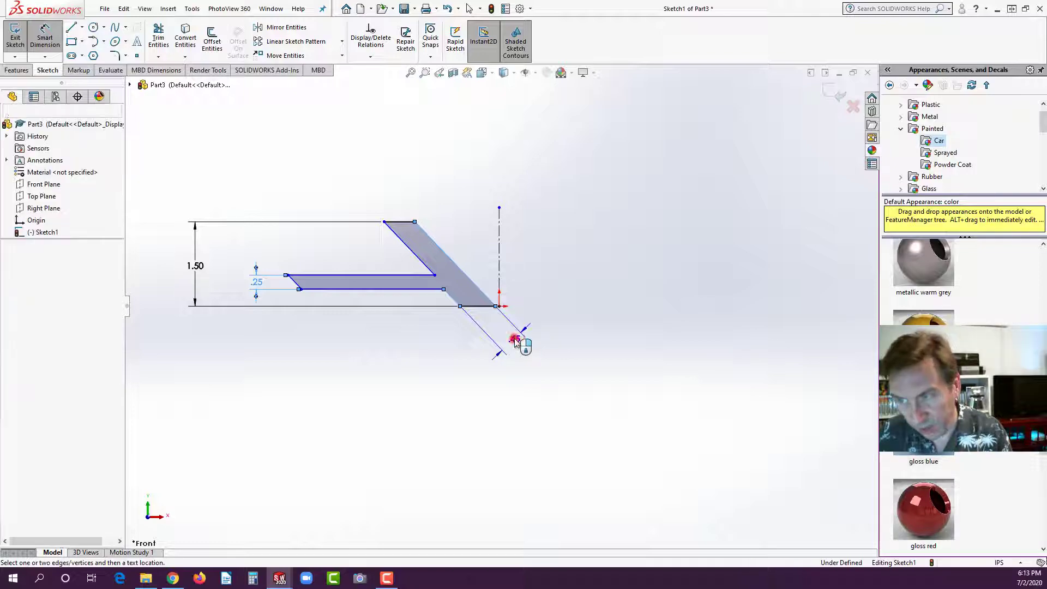
{"action": "left_click", "coordinate": [516, 341]}
{"action": "type", "text": ".25"}
{"action": "key", "text": "Return"}
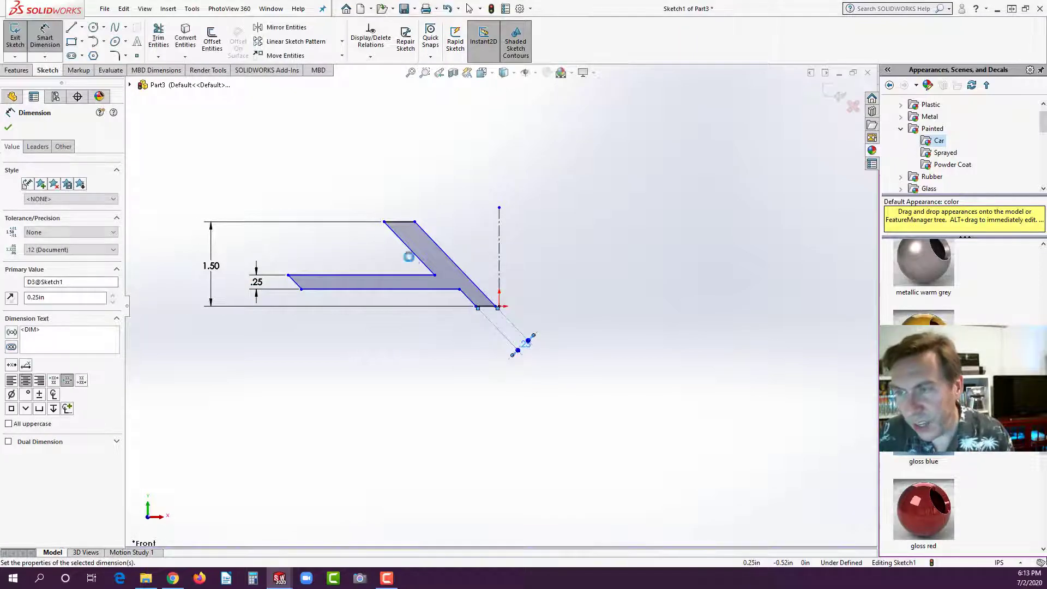
Dimension the thickness of the upper arm between its two long slanted lines as 0.375 in.
{"action": "left_click", "coordinate": [406, 248]}
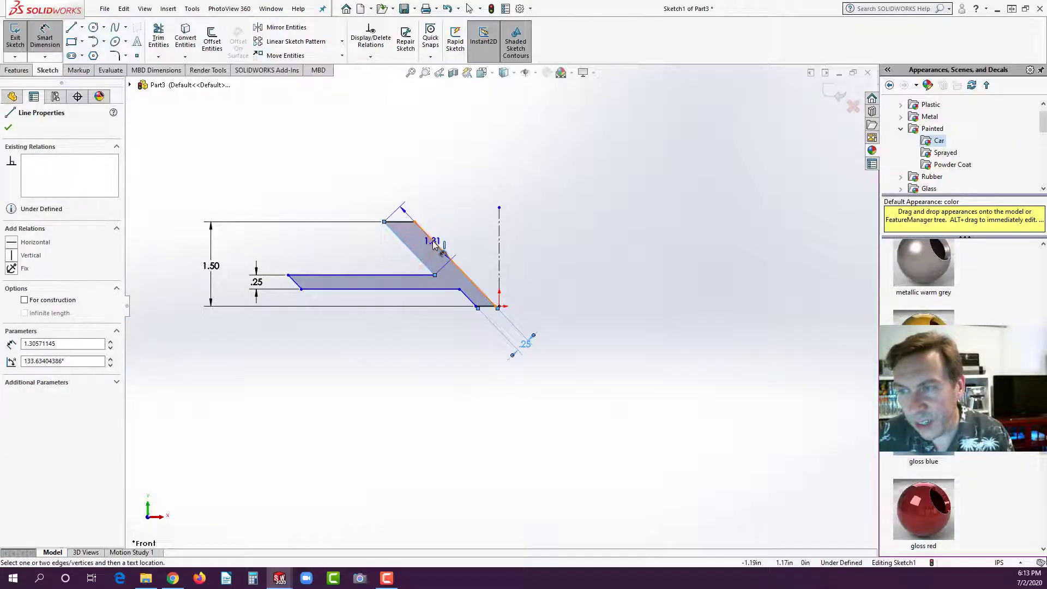
{"action": "left_click", "coordinate": [432, 239]}
{"action": "left_click", "coordinate": [380, 199]}
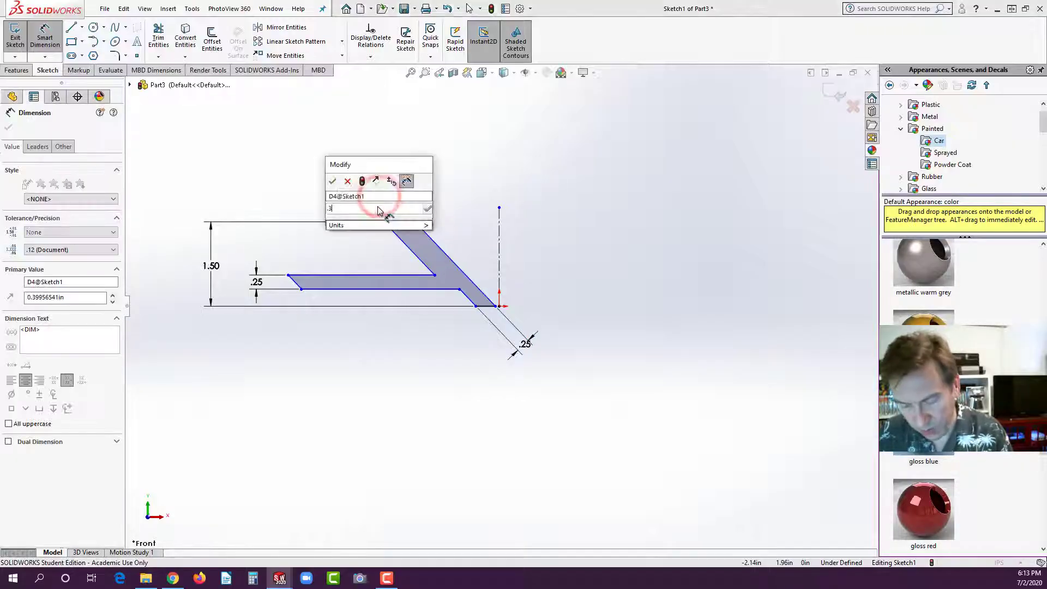
{"action": "type", "text": ".375"}
{"action": "key", "text": "Return"}
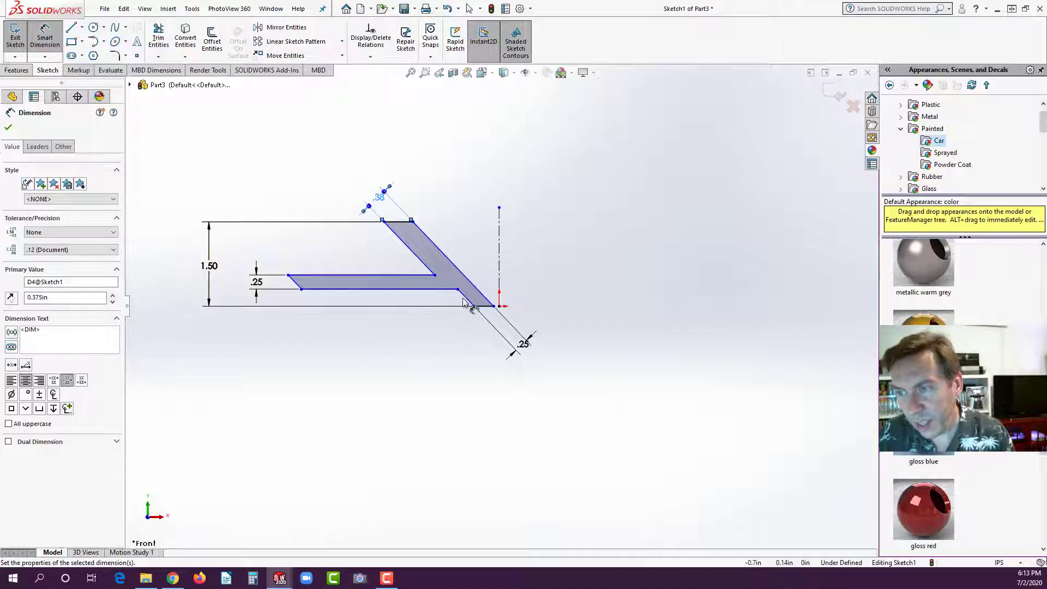
Dimension the vertical height of the short lower slant beneath the flange as 0.25 in.
{"action": "left_click", "coordinate": [466, 297]}
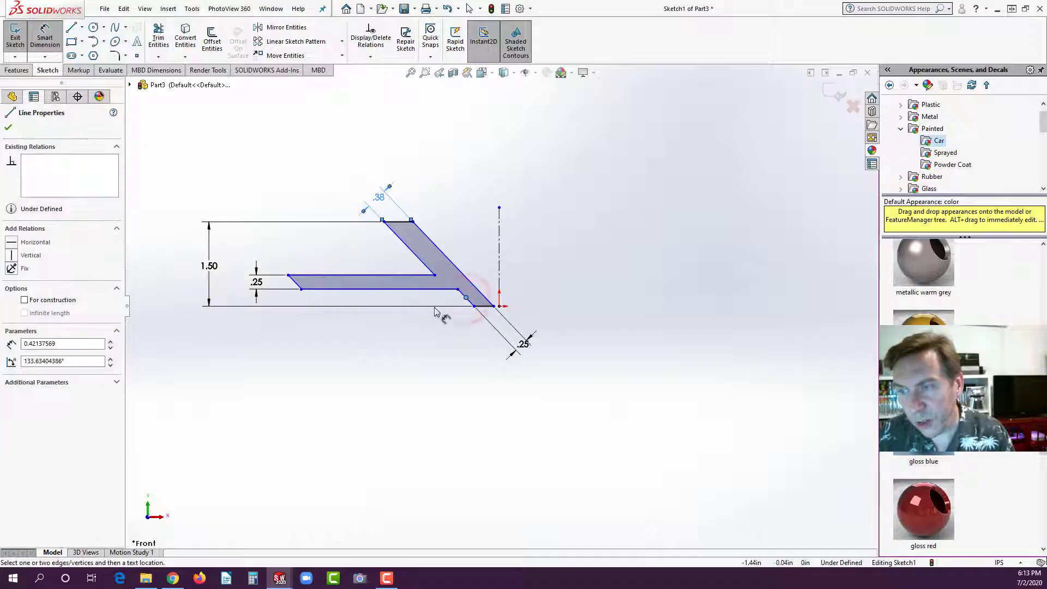
{"action": "key", "text": "Escape"}
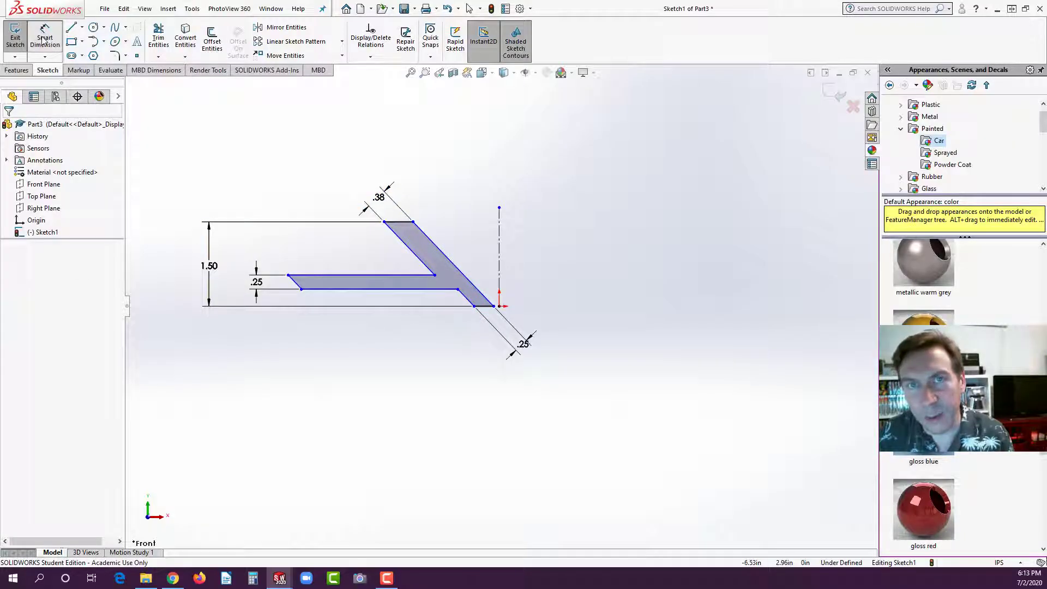
{"action": "left_click", "coordinate": [474, 307]}
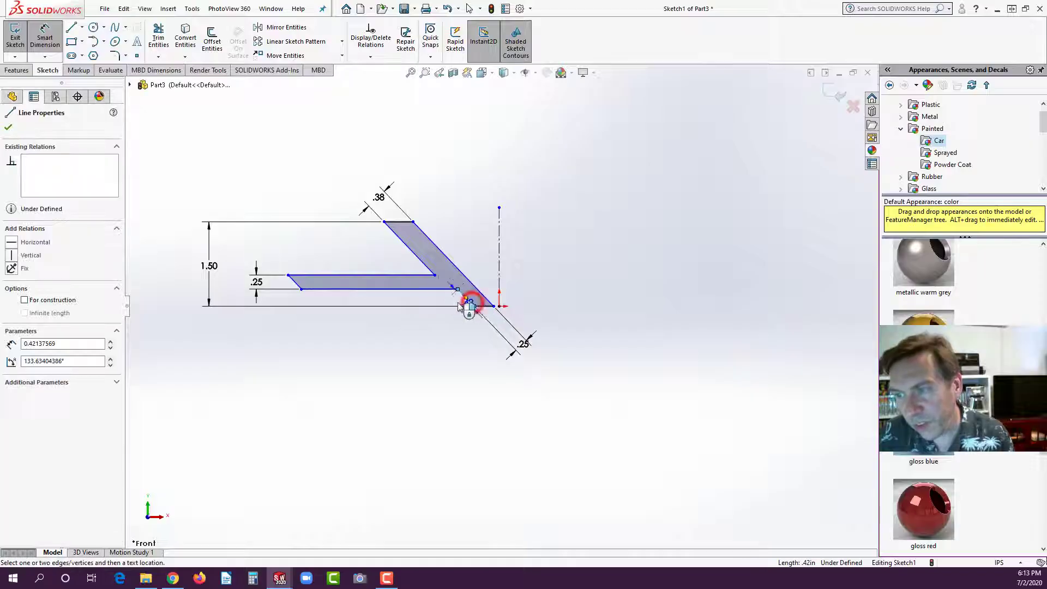
{"action": "left_click", "coordinate": [280, 299]}
{"action": "left_click", "coordinate": [280, 298]}
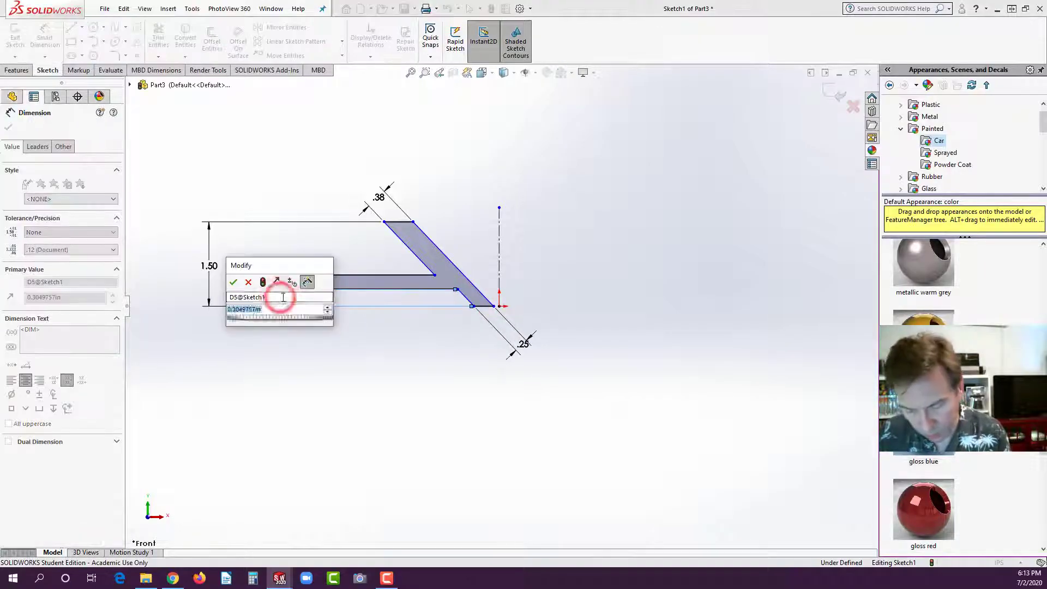
{"action": "key", "text": "Return"}
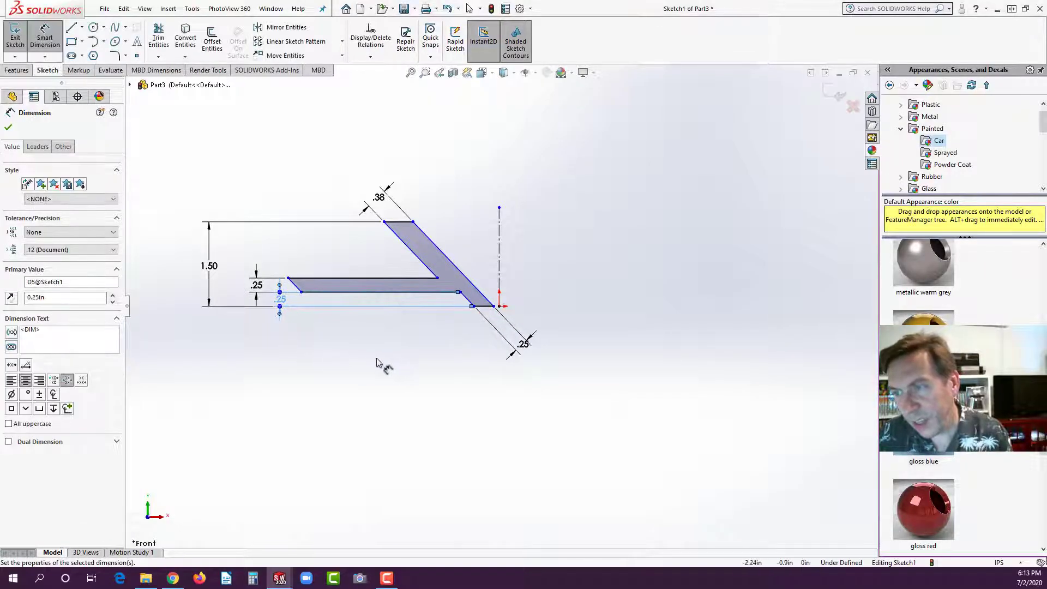
Add a 1 in diameter dimension from the profile's lower inner corner across the vertical centerline.
{"action": "left_click", "coordinate": [494, 307]}
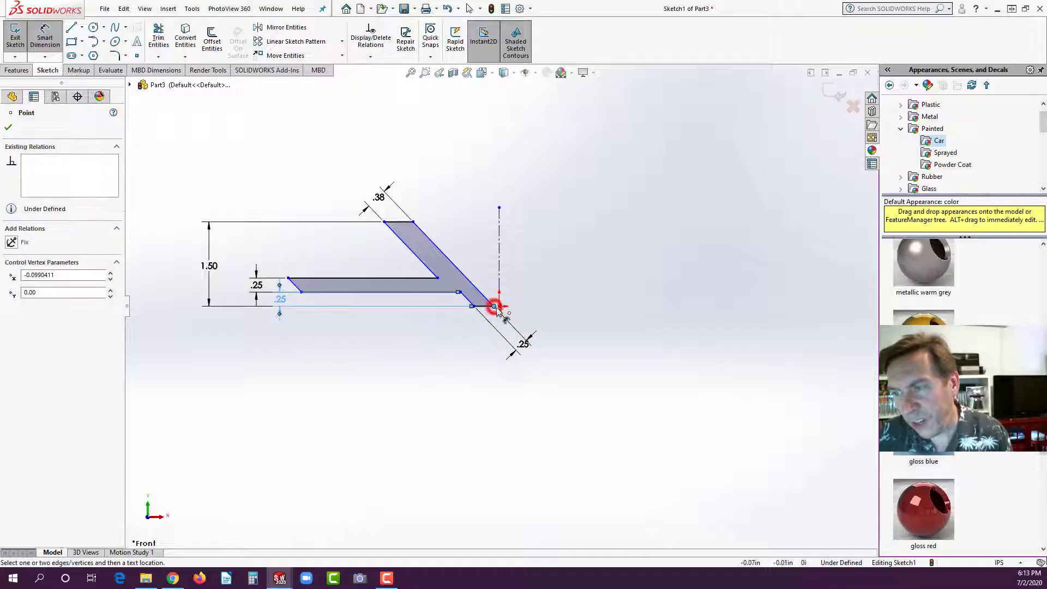
{"action": "left_click", "coordinate": [498, 271]}
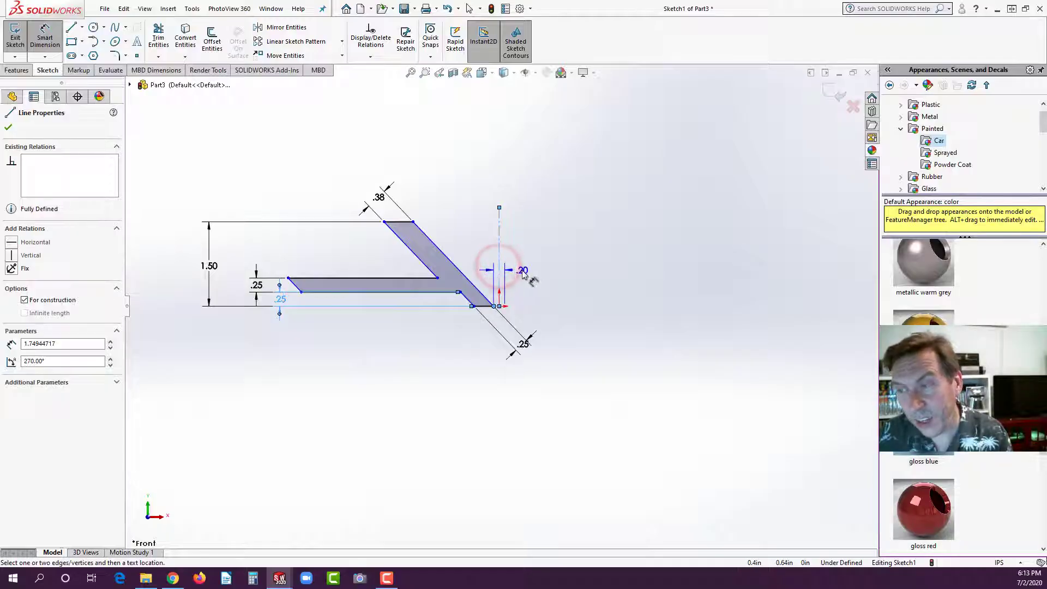
{"action": "left_click", "coordinate": [525, 272]}
{"action": "type", "text": "1"}
{"action": "key", "text": "Return"}
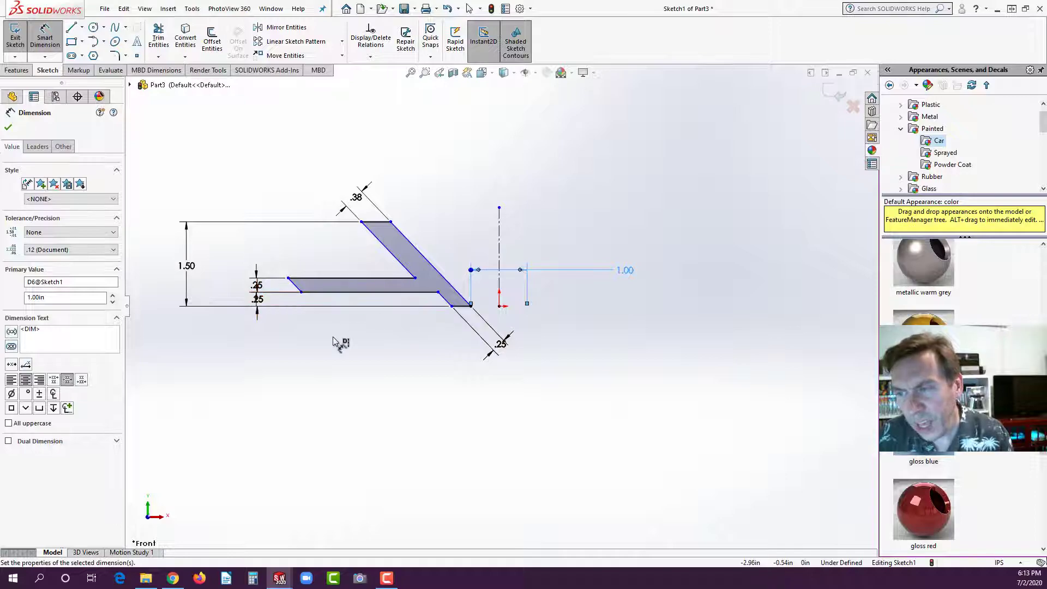
{"action": "key", "text": "Escape"}
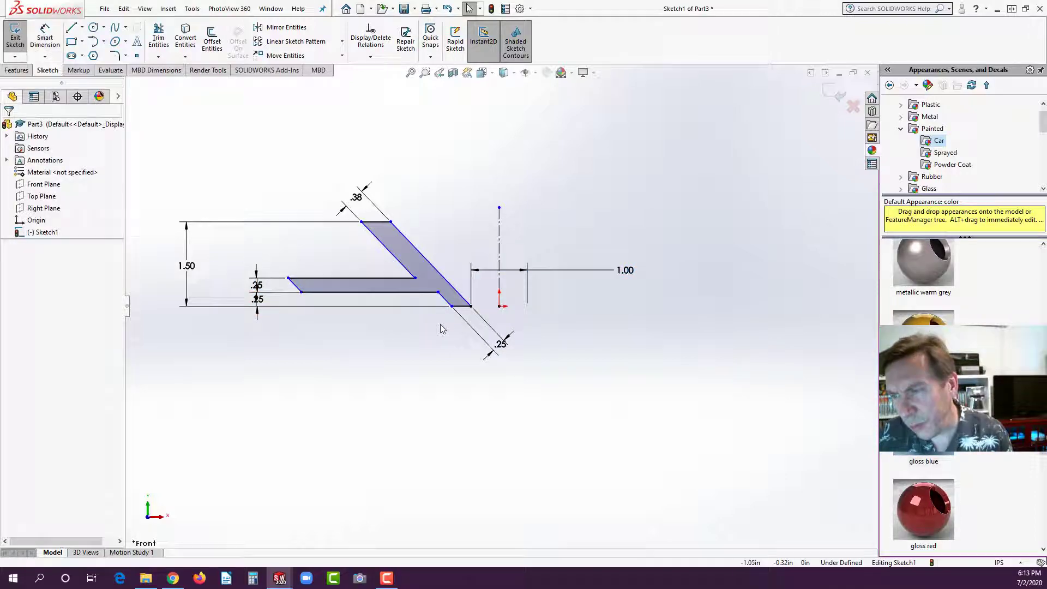
{"action": "left_click", "coordinate": [463, 305]}
{"action": "left_click", "coordinate": [434, 325]}
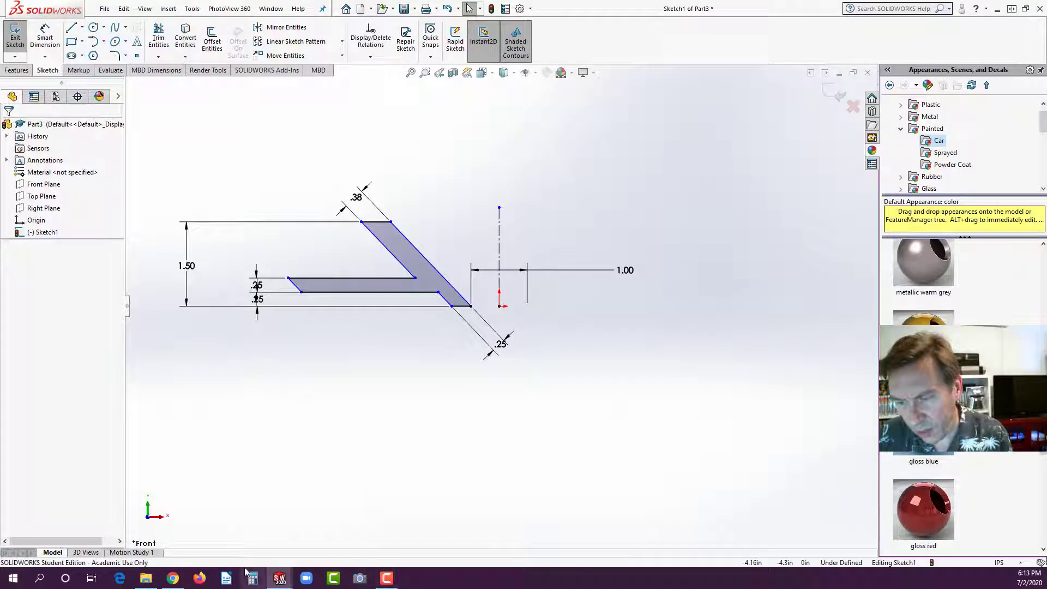
Check the L3b drawing in the browser and dimension the distance from the outer slanted end to the long inner slant as 2.25 in.
{"action": "left_click", "coordinate": [173, 578]}
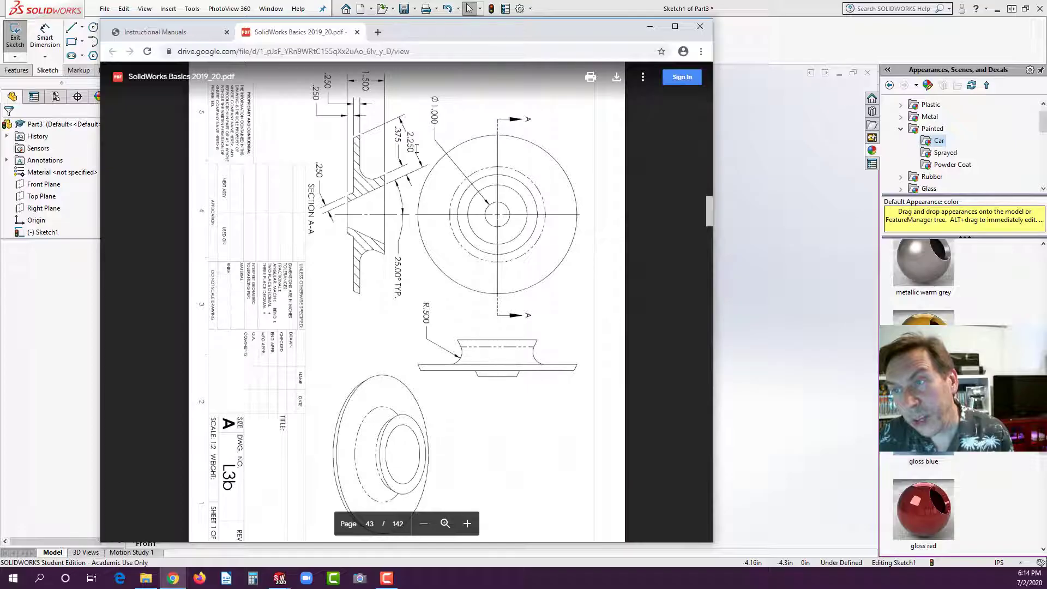
{"action": "left_click", "coordinate": [49, 309]}
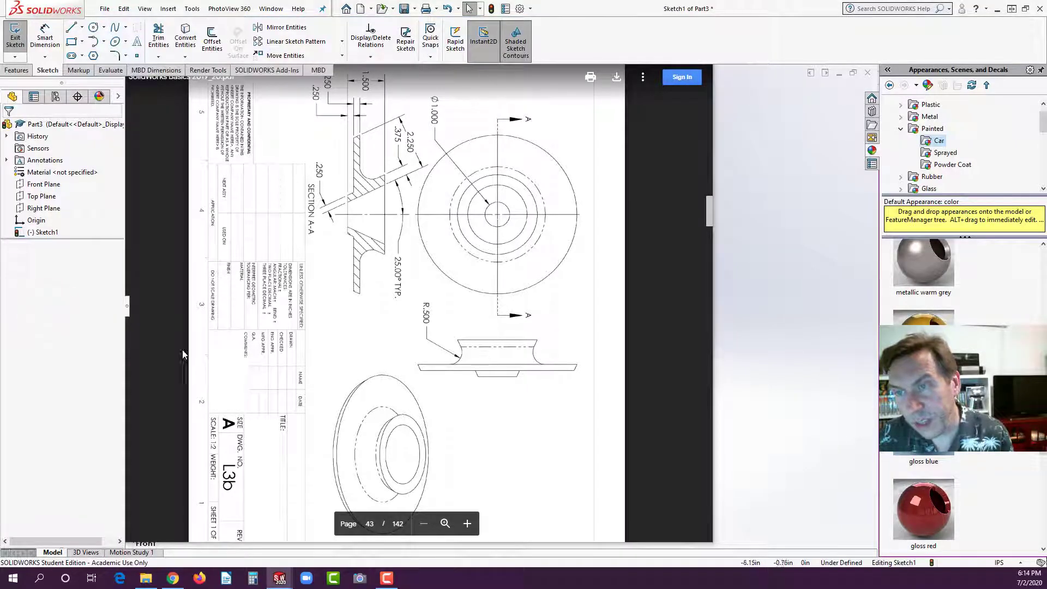
{"action": "left_click", "coordinate": [424, 263]}
{"action": "left_click", "coordinate": [45, 37]}
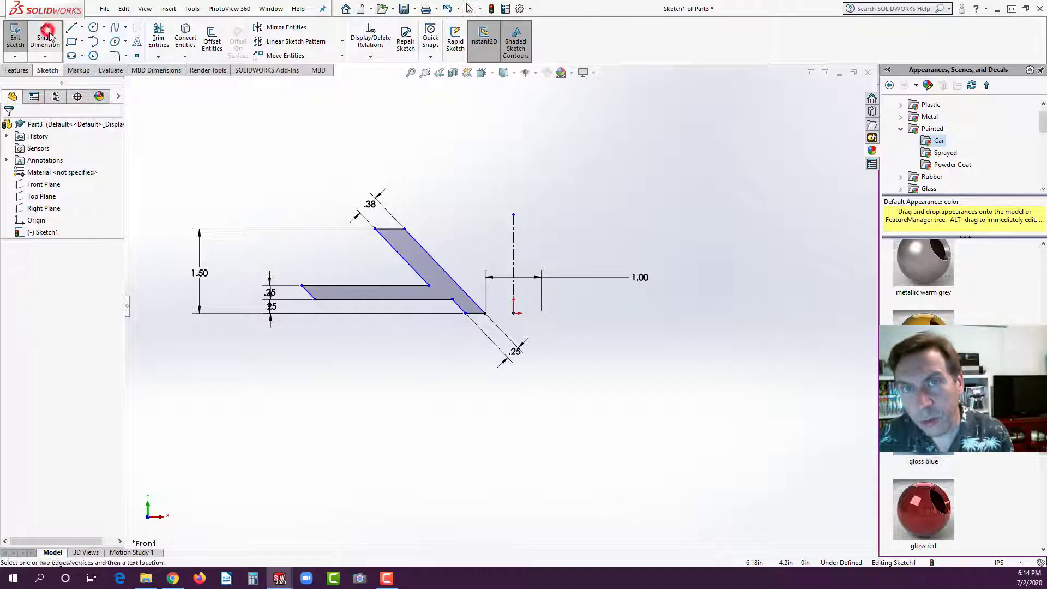
{"action": "left_click", "coordinate": [303, 292]}
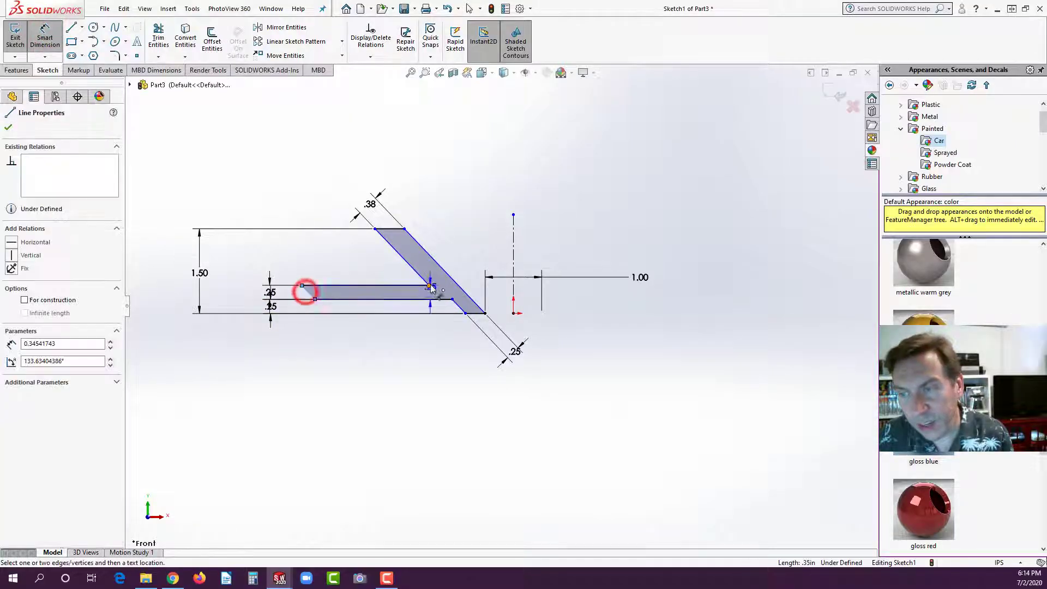
{"action": "left_click", "coordinate": [440, 267]}
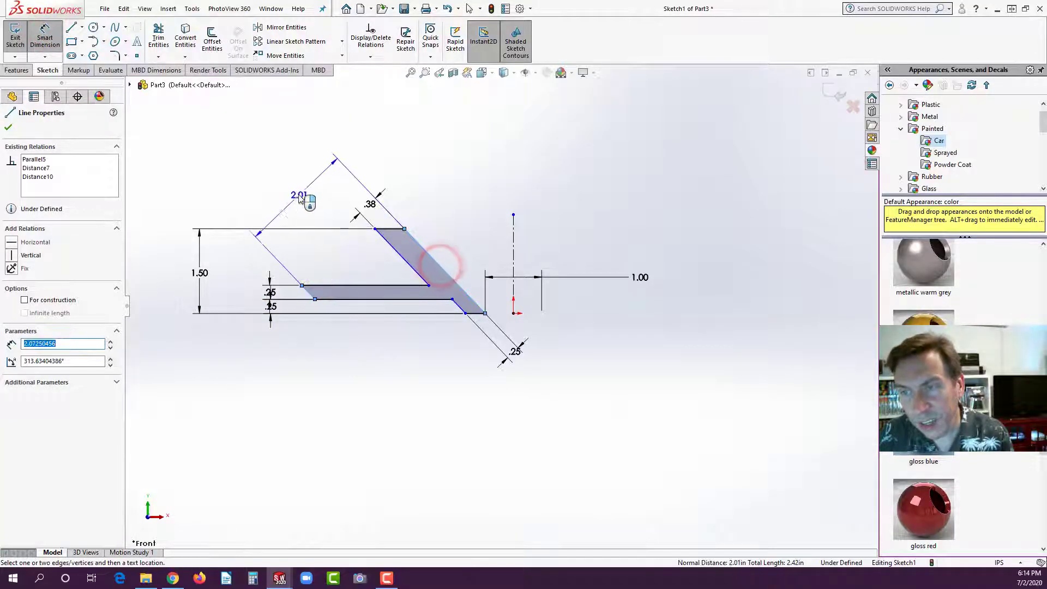
{"action": "left_click", "coordinate": [297, 194]}
{"action": "type", "text": "2.25"}
{"action": "key", "text": "Return"}
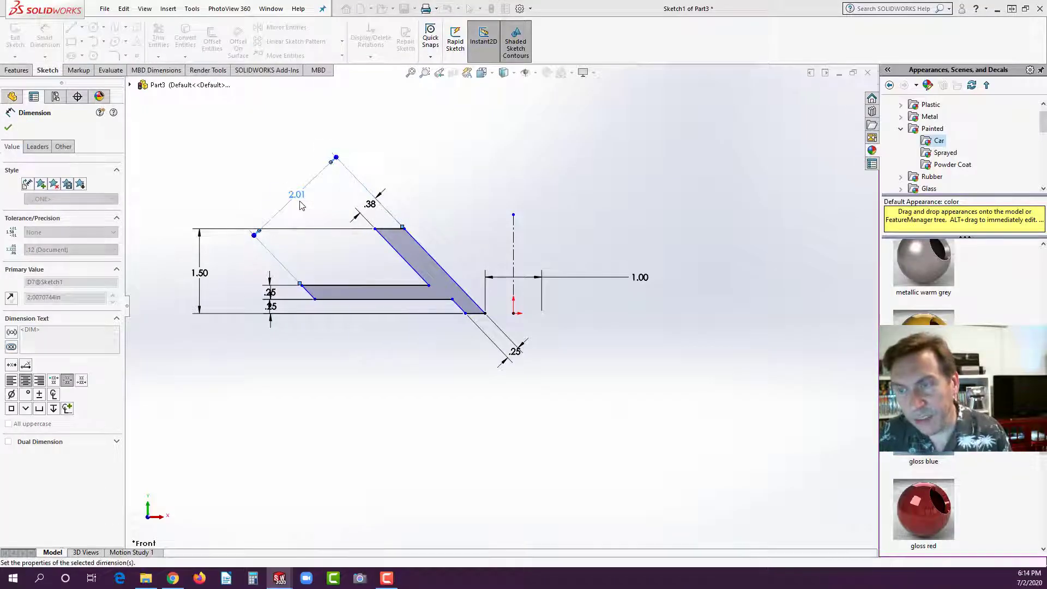
Dimension the angle between the long inner slant and the vertical centerline as 25 degrees.
{"action": "left_click", "coordinate": [427, 249]}
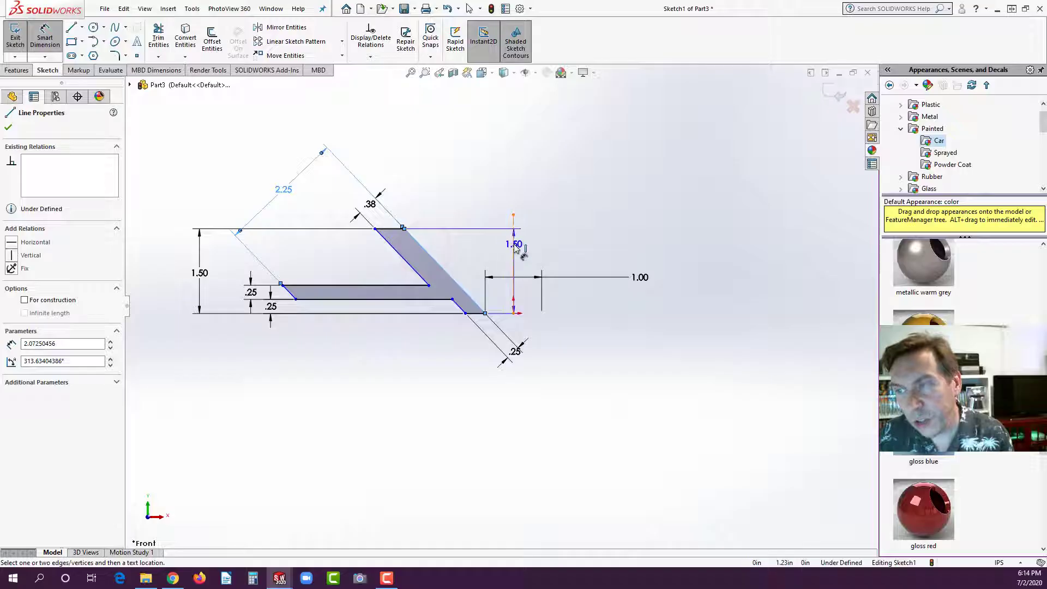
{"action": "left_click", "coordinate": [514, 247]}
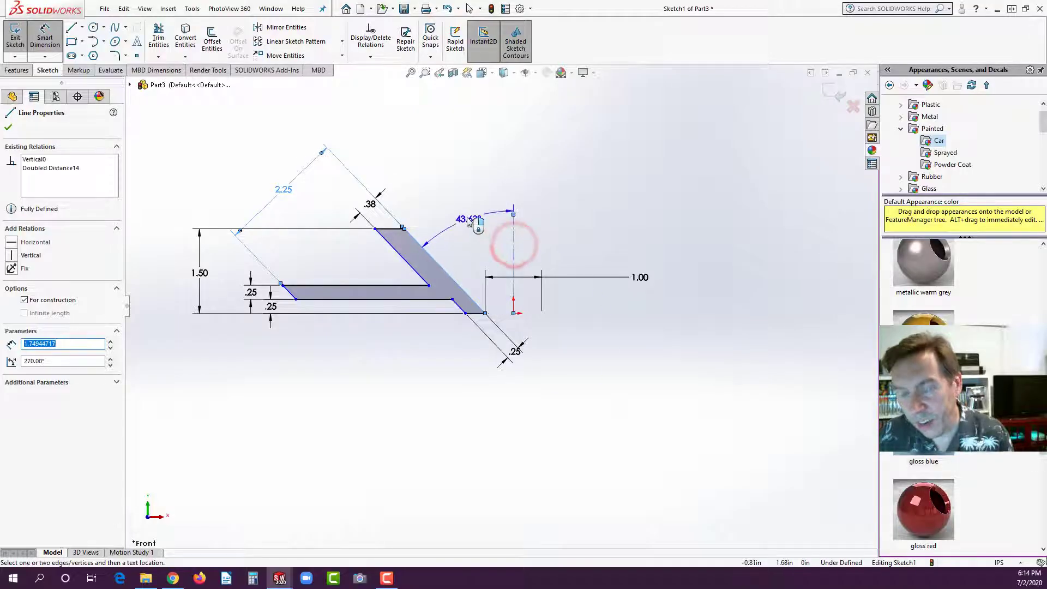
{"action": "left_click", "coordinate": [467, 216]}
{"action": "type", "text": "25"}
{"action": "key", "text": "Return"}
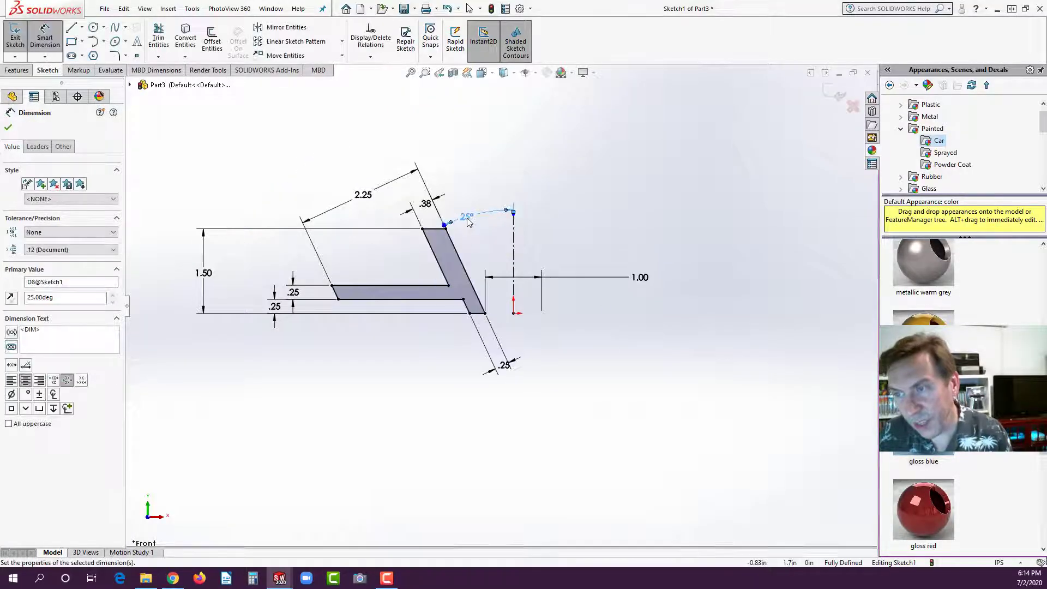
{"action": "left_click", "coordinate": [390, 344]}
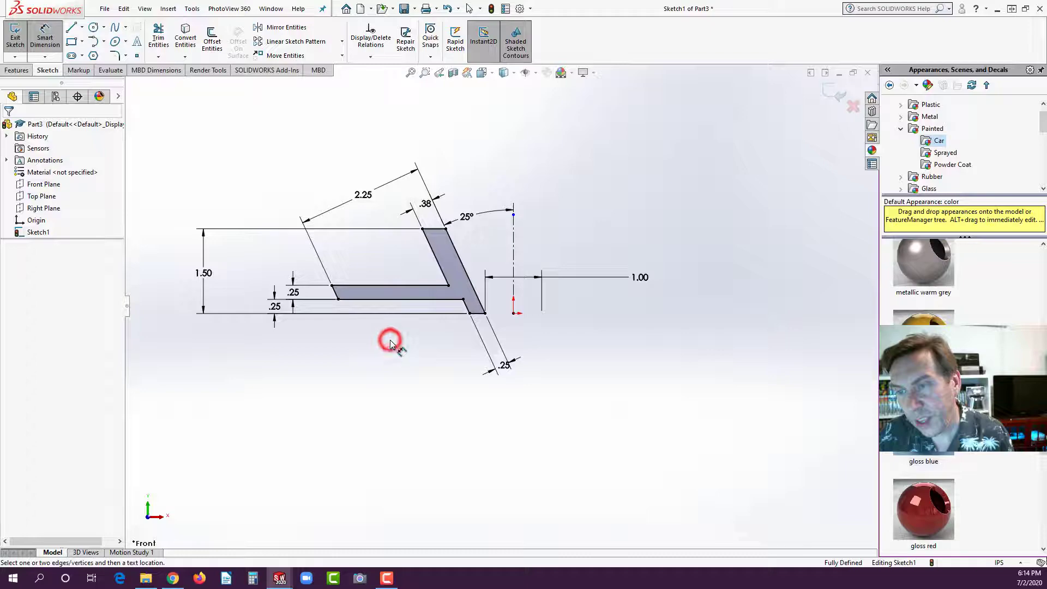
Check the L3b drawing in the browser and revolve the sketched profile 360 degrees about the vertical centerline.
{"action": "left_click", "coordinate": [201, 578]}
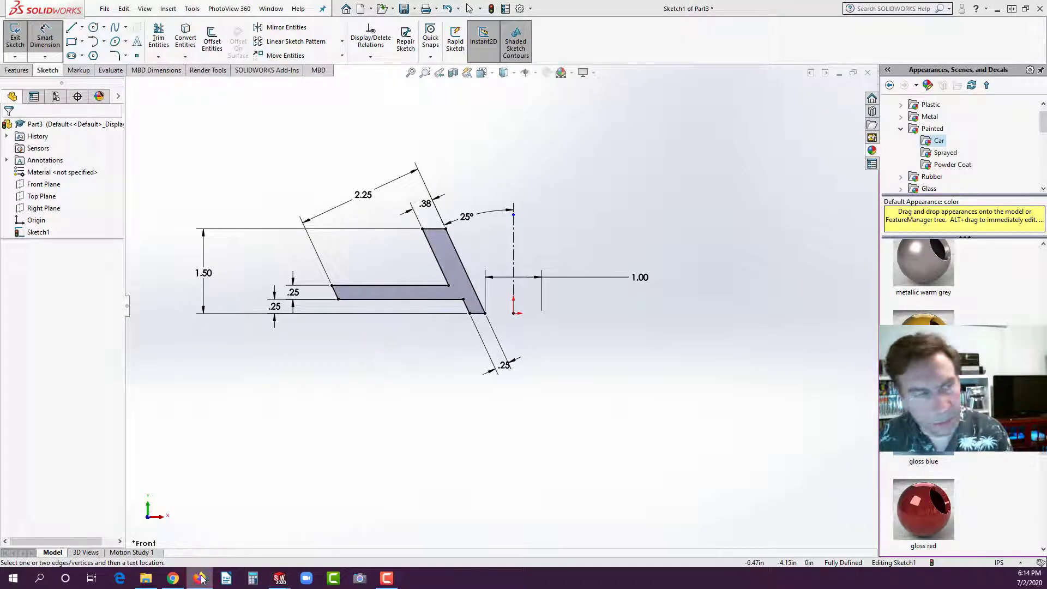
{"action": "left_click", "coordinate": [173, 577]}
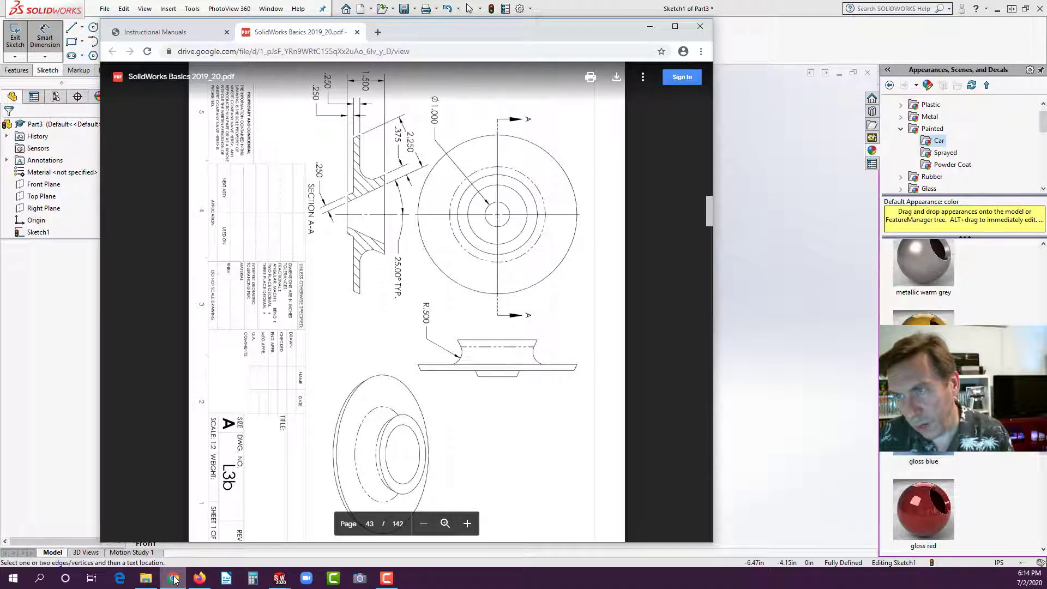
{"action": "left_click", "coordinate": [174, 578]}
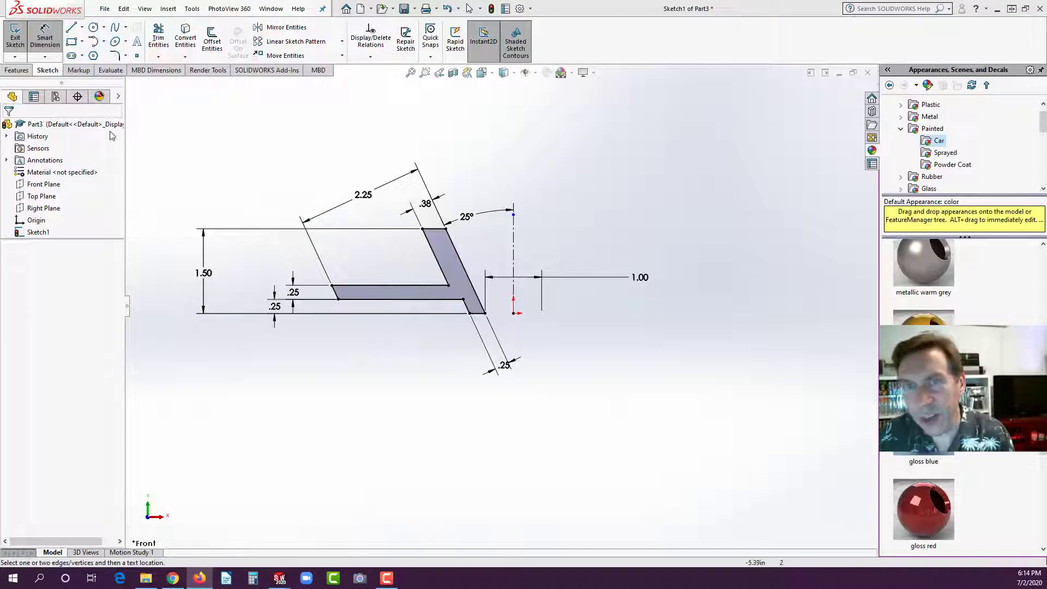
{"action": "left_click", "coordinate": [17, 70]}
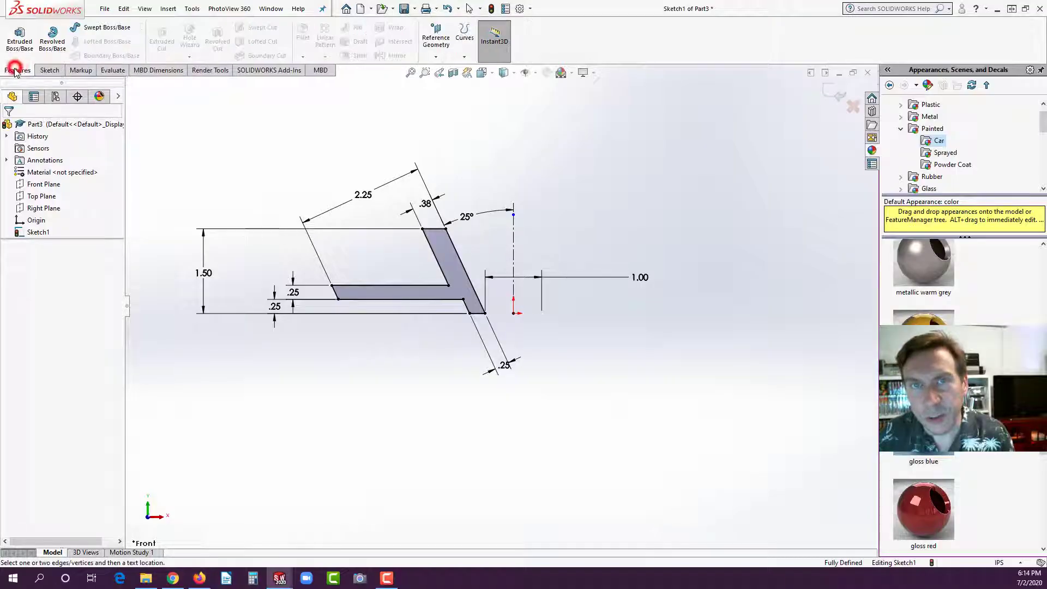
{"action": "left_click", "coordinate": [52, 36]}
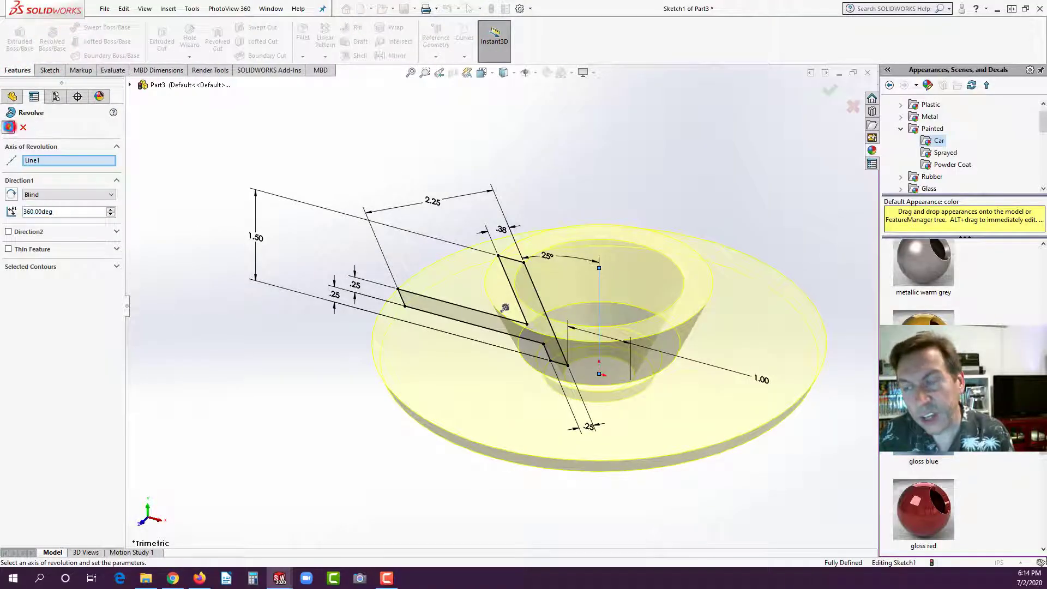
{"action": "left_click", "coordinate": [8, 128]}
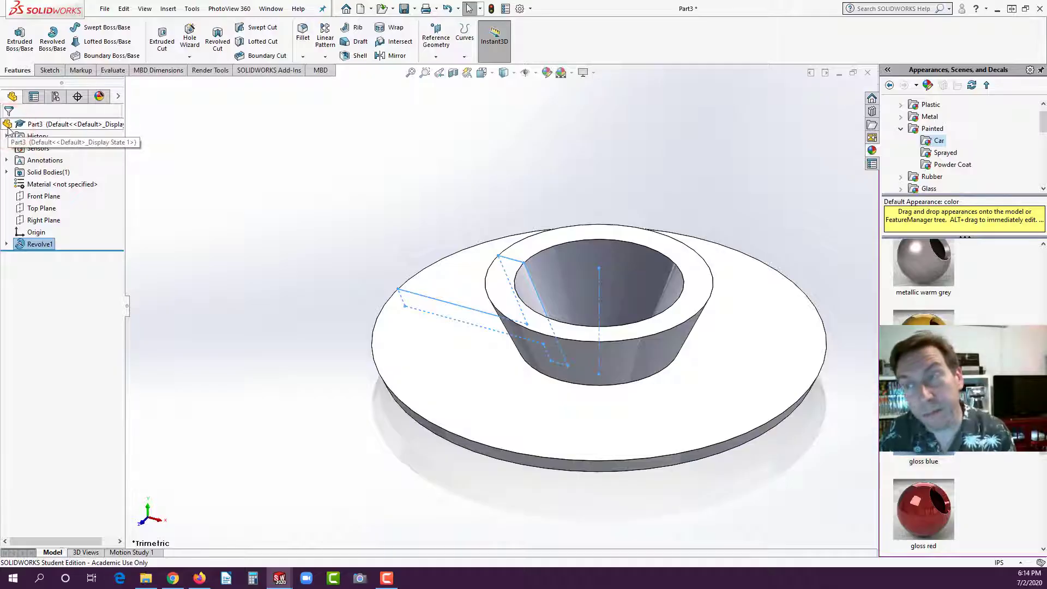
Fillet the edge where the conical hub meets the flange's upper face with a 0.5 in radius.
{"action": "left_click", "coordinate": [304, 28]}
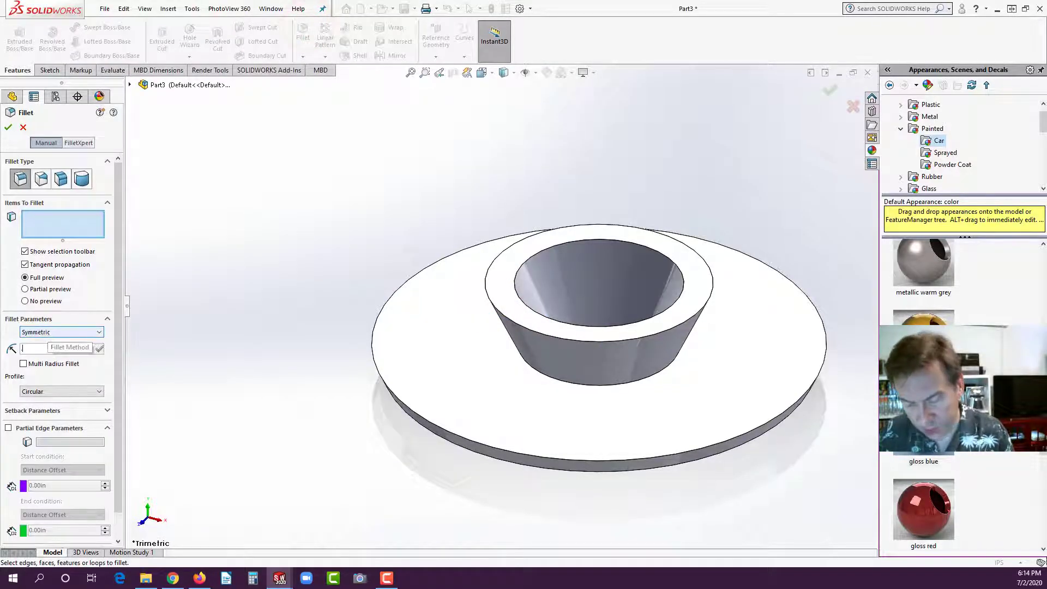
{"action": "left_click", "coordinate": [553, 383]}
{"action": "left_click", "coordinate": [8, 129]}
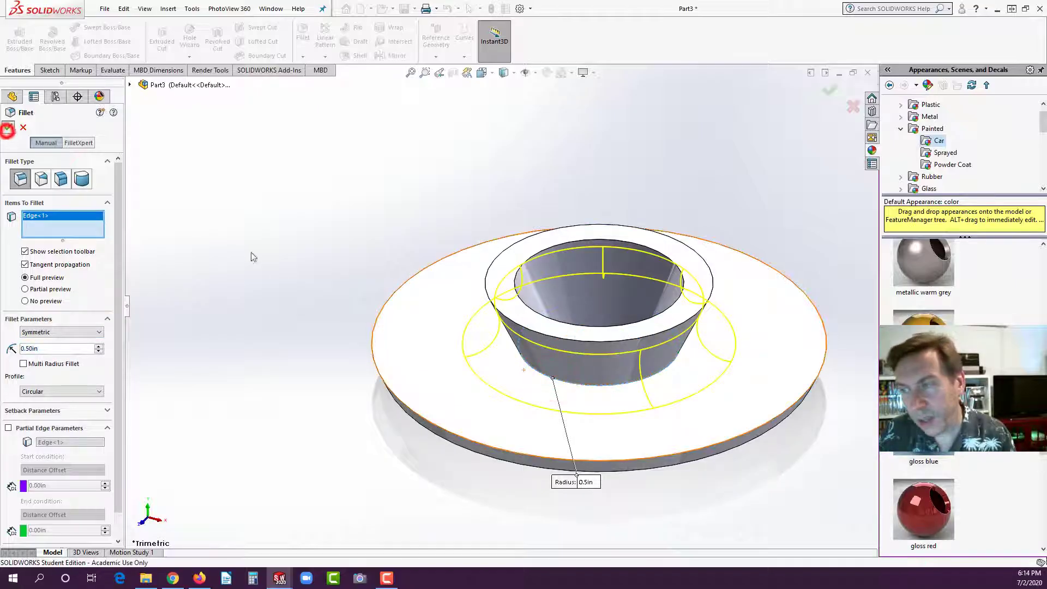
{"action": "left_click", "coordinate": [279, 277]}
{"action": "scroll", "coordinate": [290, 316], "scroll_direction": "up", "scroll_amount": 2}
{"action": "scroll", "coordinate": [678, 346], "scroll_direction": "down", "scroll_amount": 2}
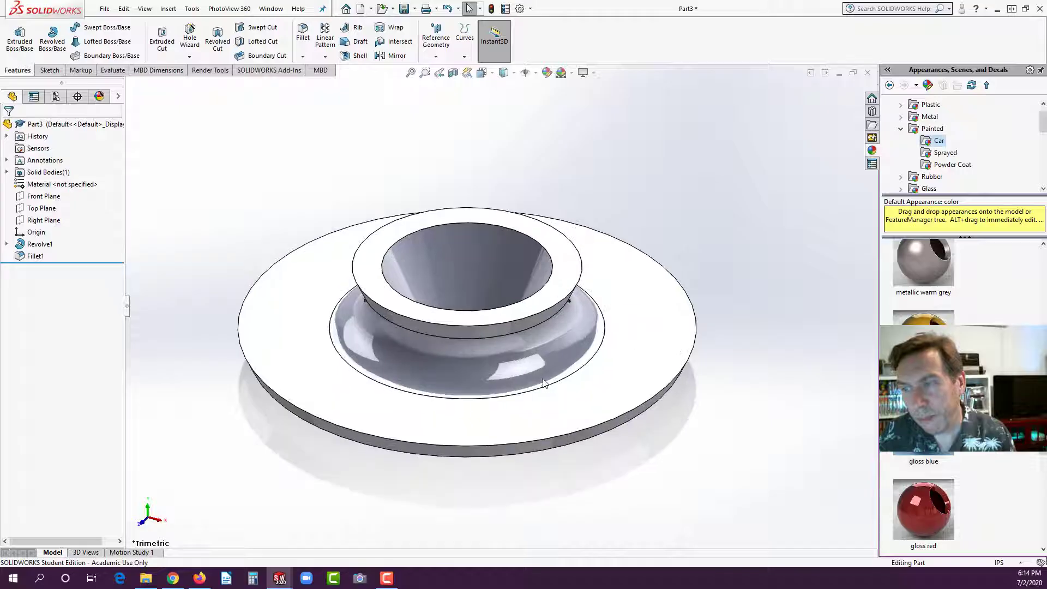
{"action": "middle_click_drag", "start_coordinate": [544, 383], "coordinate": [468, 381]}
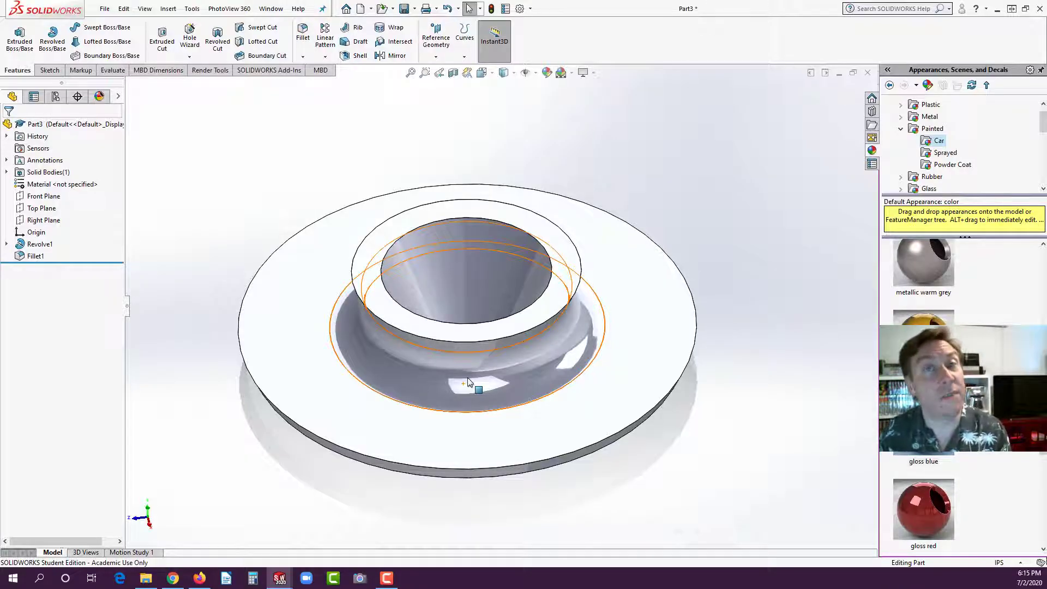
{"action": "left_click", "coordinate": [293, 161]}
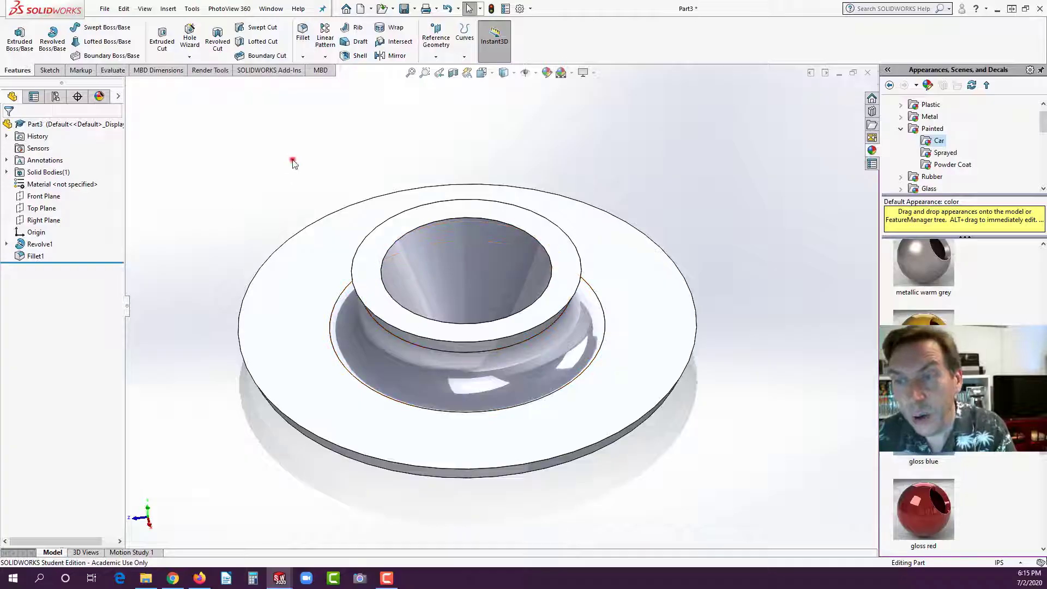
Save the part as L3b in the SolidWorks Basics folder and create a new part document.
{"action": "left_click", "coordinate": [403, 8]}
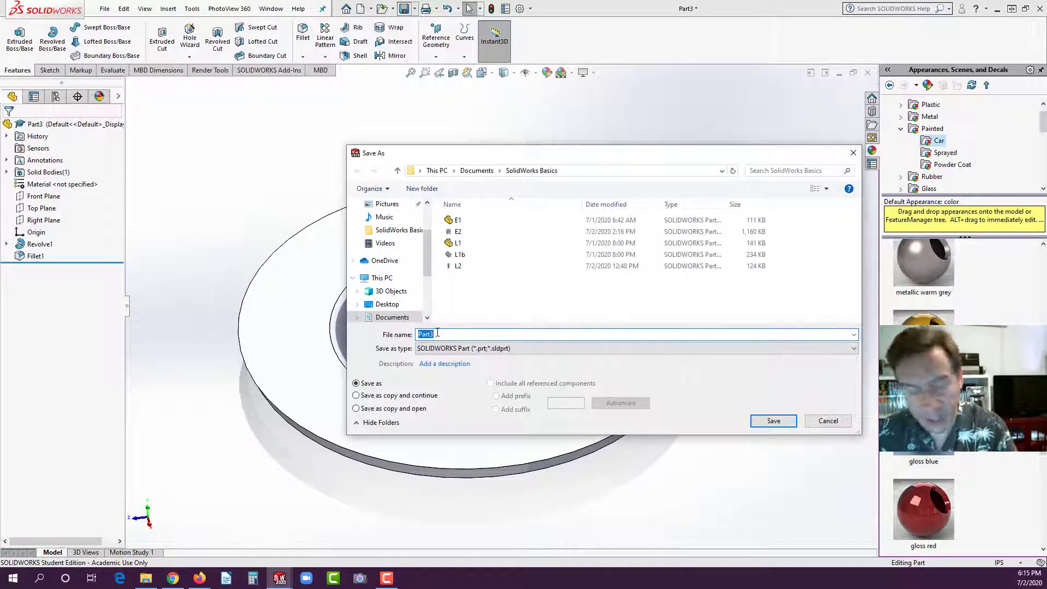
{"action": "type", "text": "L"}
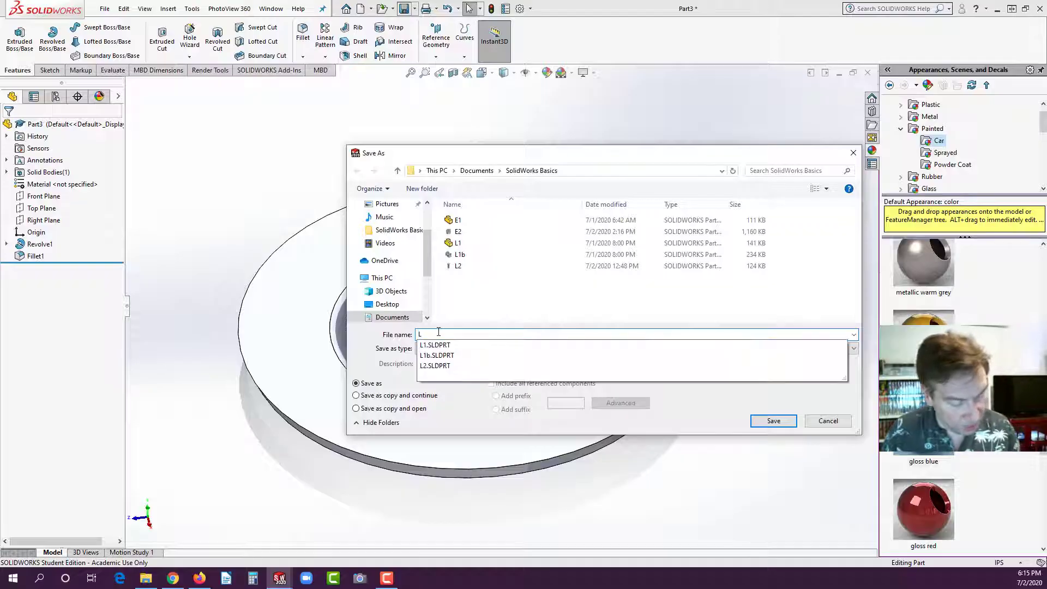
{"action": "type", "text": "3b"}
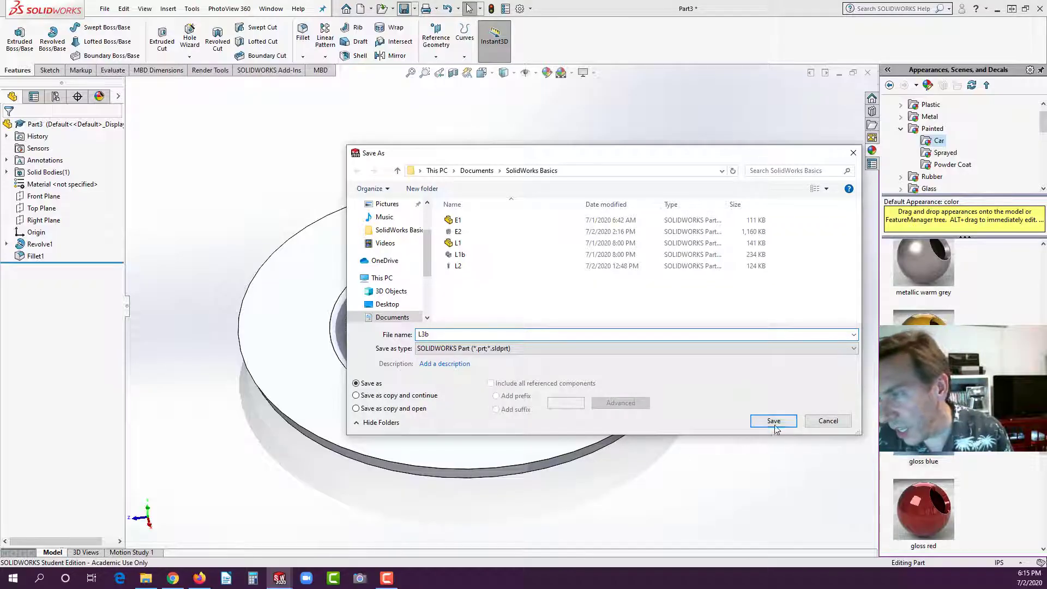
{"action": "left_click", "coordinate": [773, 424]}
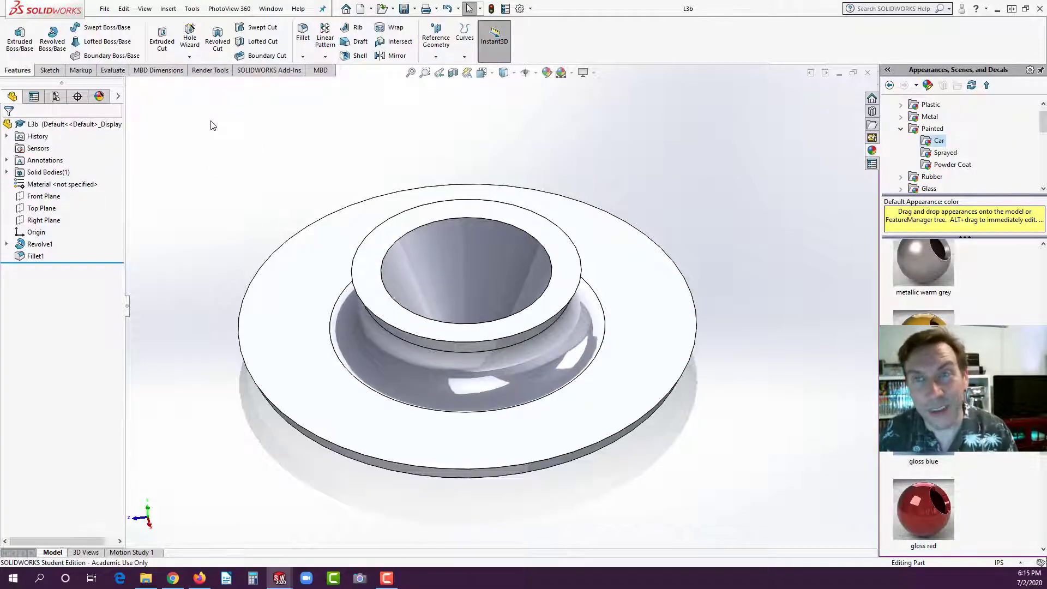
{"action": "left_click", "coordinate": [363, 9]}
{"action": "left_click", "coordinate": [563, 393]}
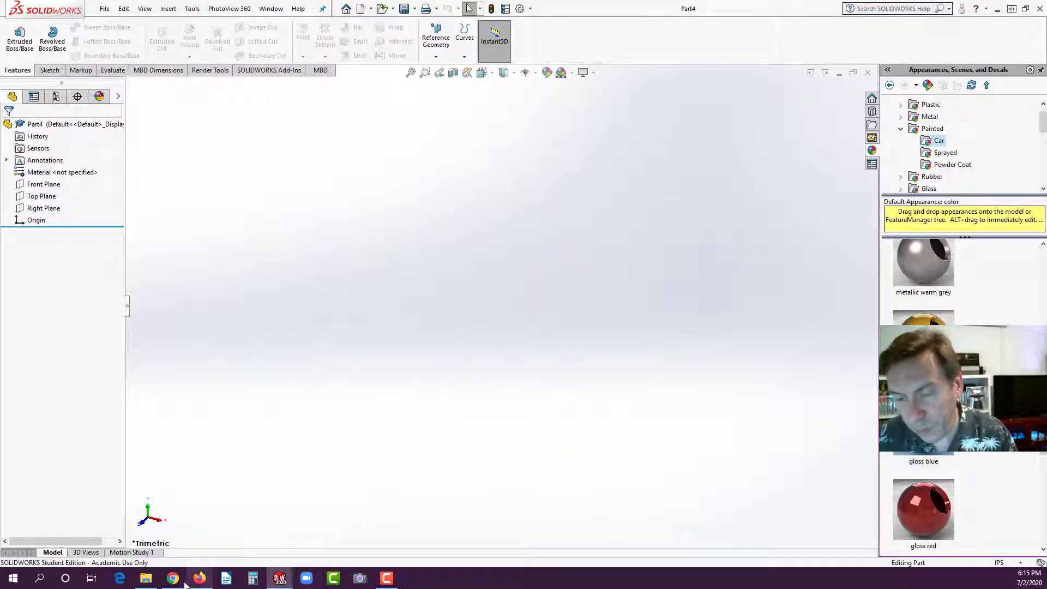
Switch to the Firefox copy of SolidWorks Basics 2019_20.pdf and go to the L3 drawing on page 42.
{"action": "mouse_move", "coordinate": [197, 582]}
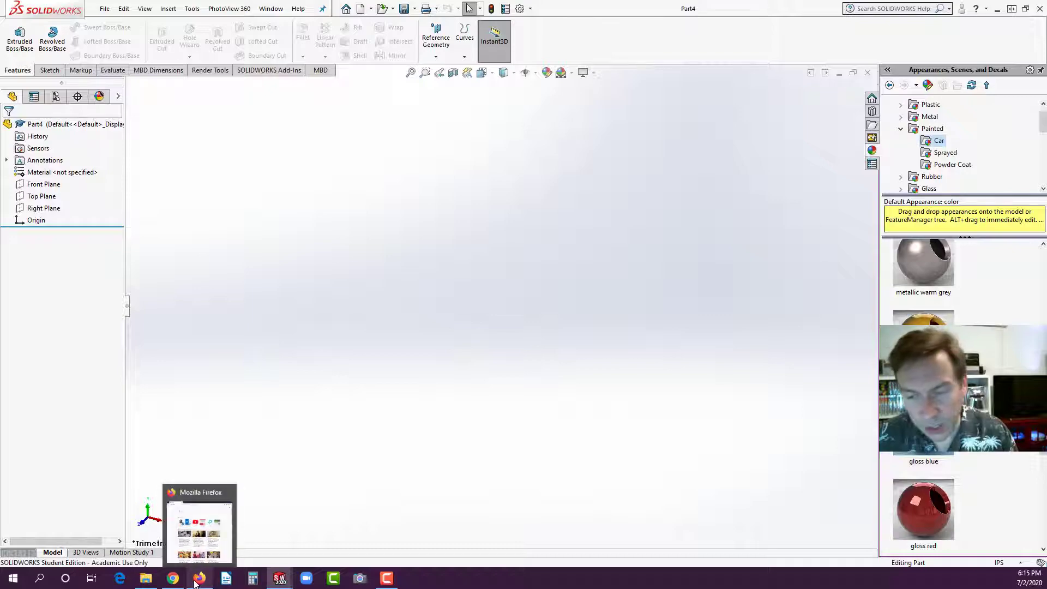
{"action": "left_click", "coordinate": [173, 578]}
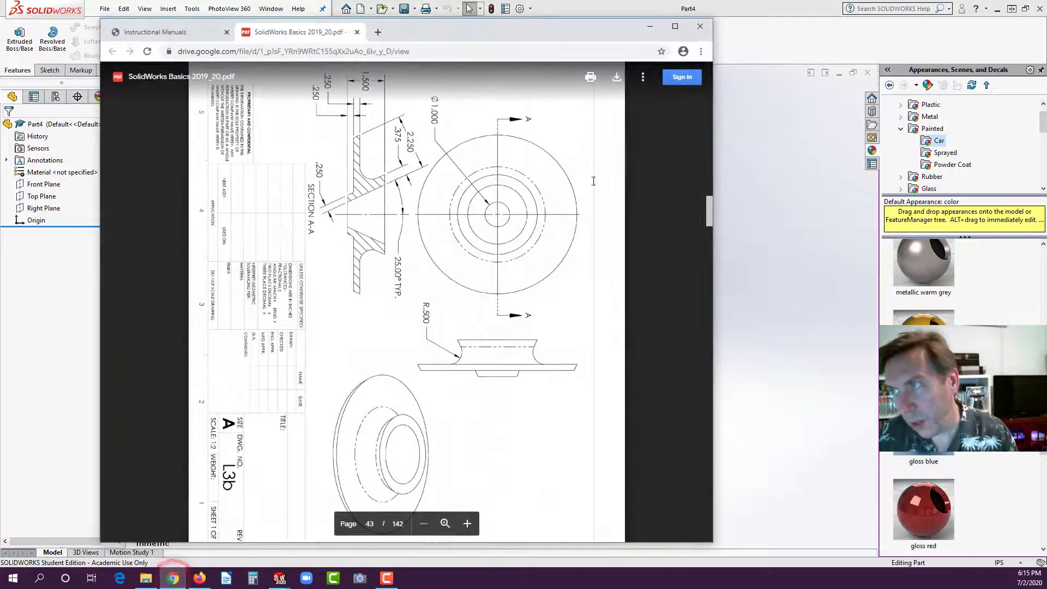
{"action": "left_click", "coordinate": [617, 86]}
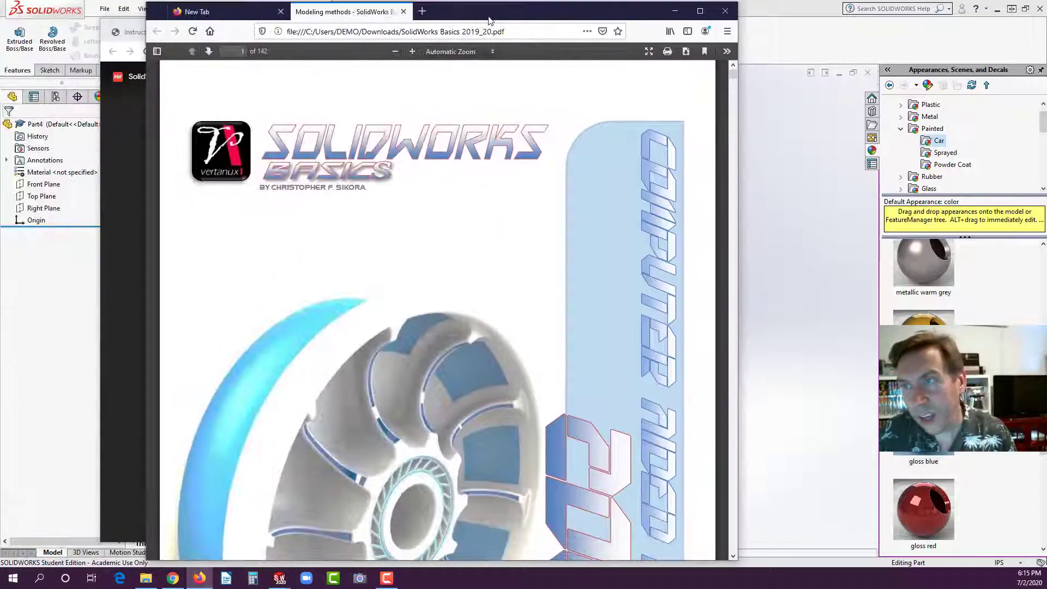
{"action": "mouse_move", "coordinate": [586, 11]}
{"action": "left_mouse_down"}
{"action": "mouse_move", "coordinate": [891, 321]}
{"action": "mouse_move", "coordinate": [955, 344]}
{"action": "left_mouse_up"}
{"action": "left_click_drag", "start_coordinate": [898, 269], "coordinate": [665, 12]}
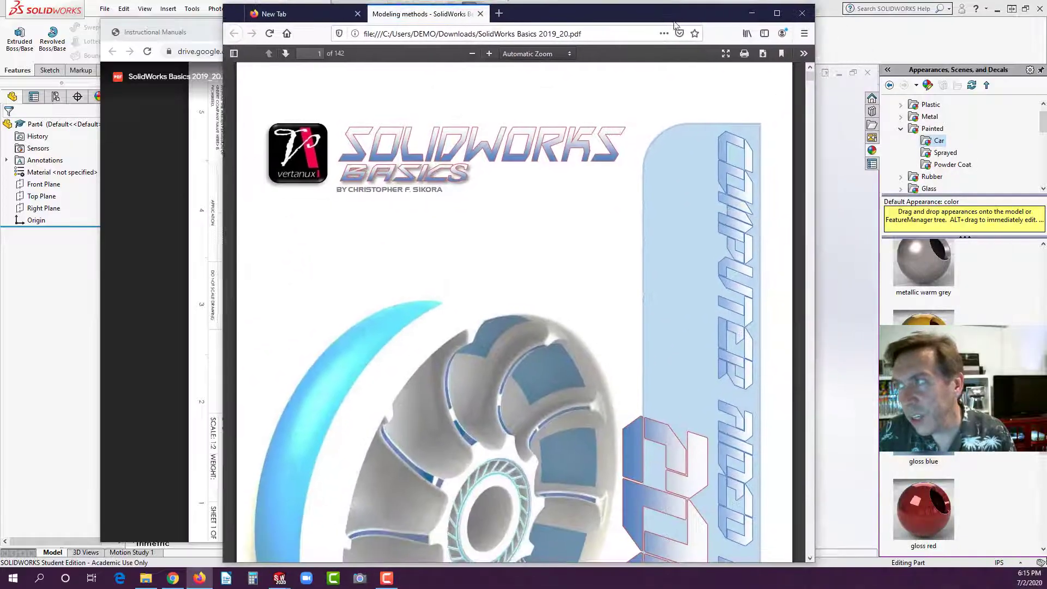
{"action": "left_click_drag", "start_coordinate": [809, 78], "coordinate": [820, 210]}
{"action": "scroll", "coordinate": [713, 283], "scroll_direction": "down", "scroll_amount": 5}
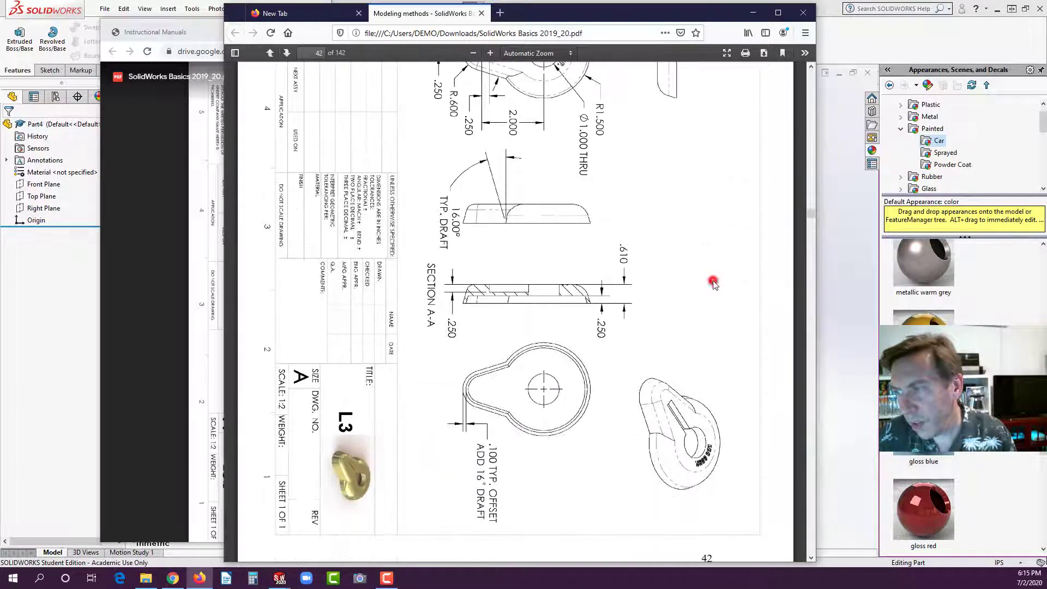
{"action": "right_click", "coordinate": [713, 284]}
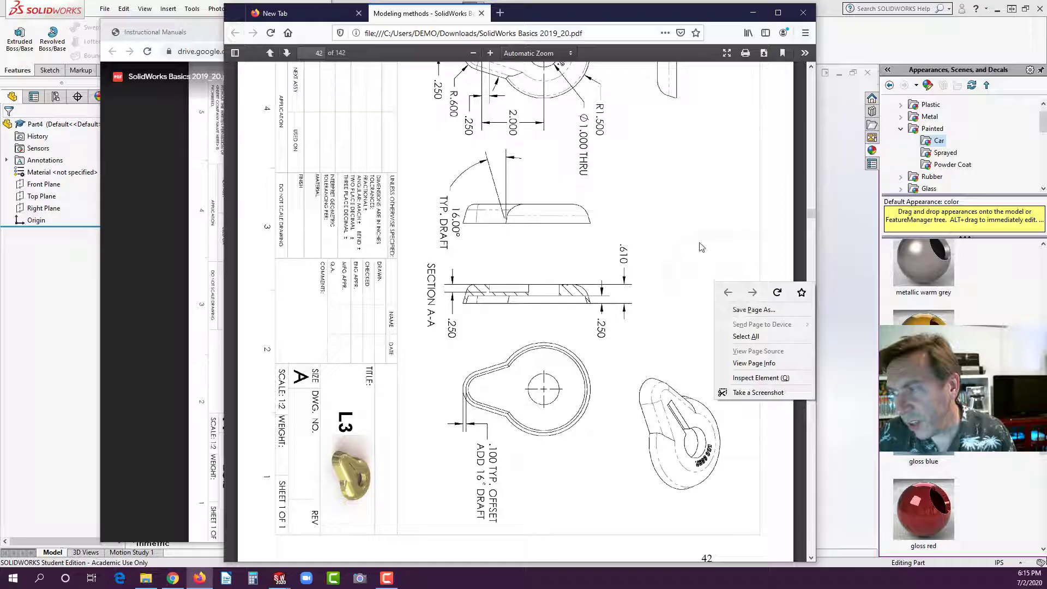
{"action": "left_click", "coordinate": [697, 228]}
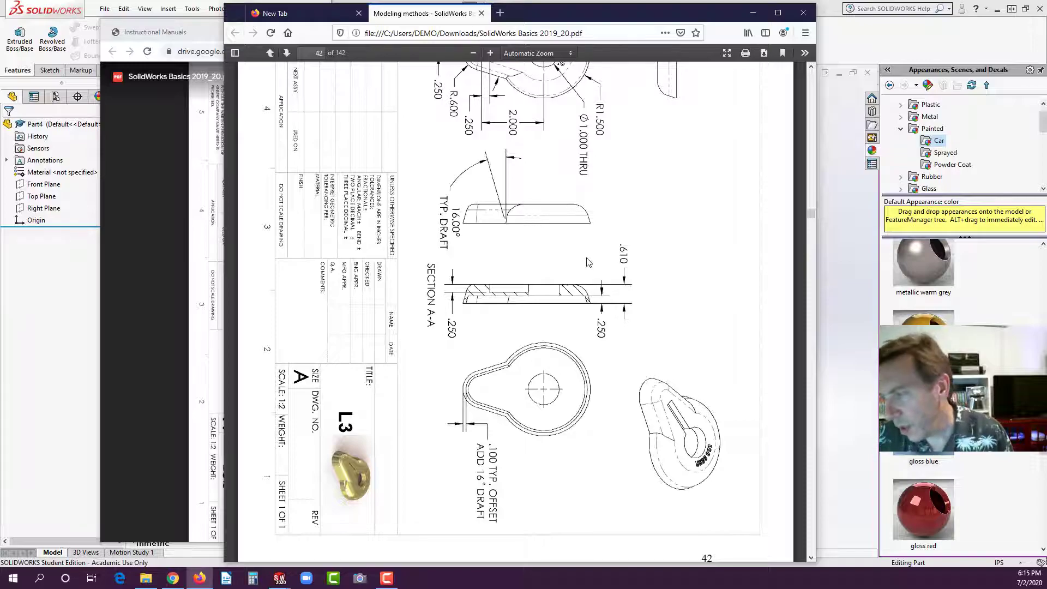
{"action": "scroll", "coordinate": [601, 289], "scroll_direction": "down", "scroll_amount": 2}
{"action": "left_click", "coordinate": [727, 53]}
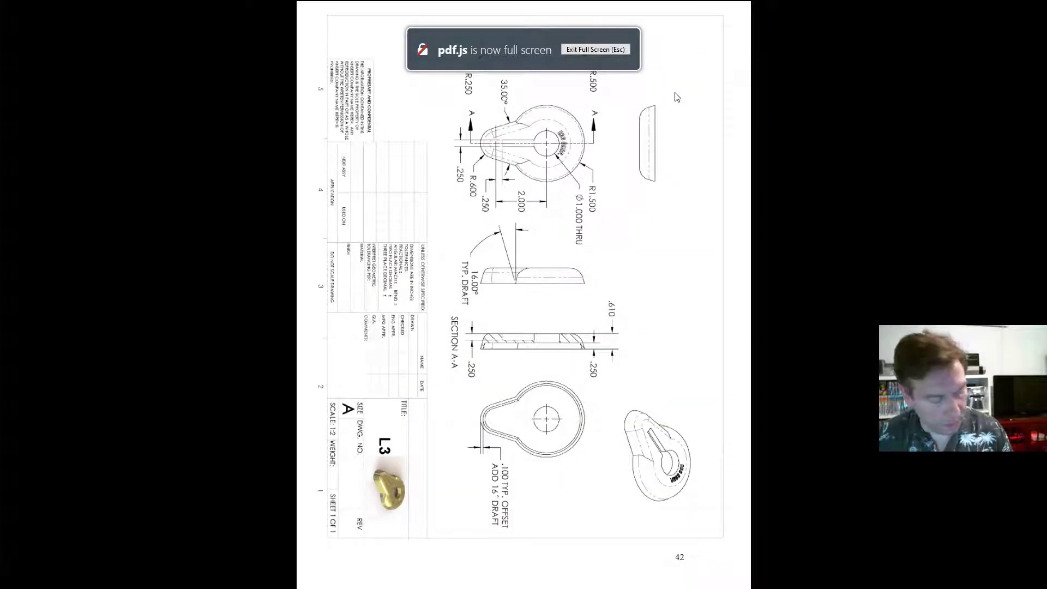
{"action": "key", "text": "Escape"}
{"action": "right_click_drag", "start_coordinate": [657, 408], "coordinate": [597, 344]}
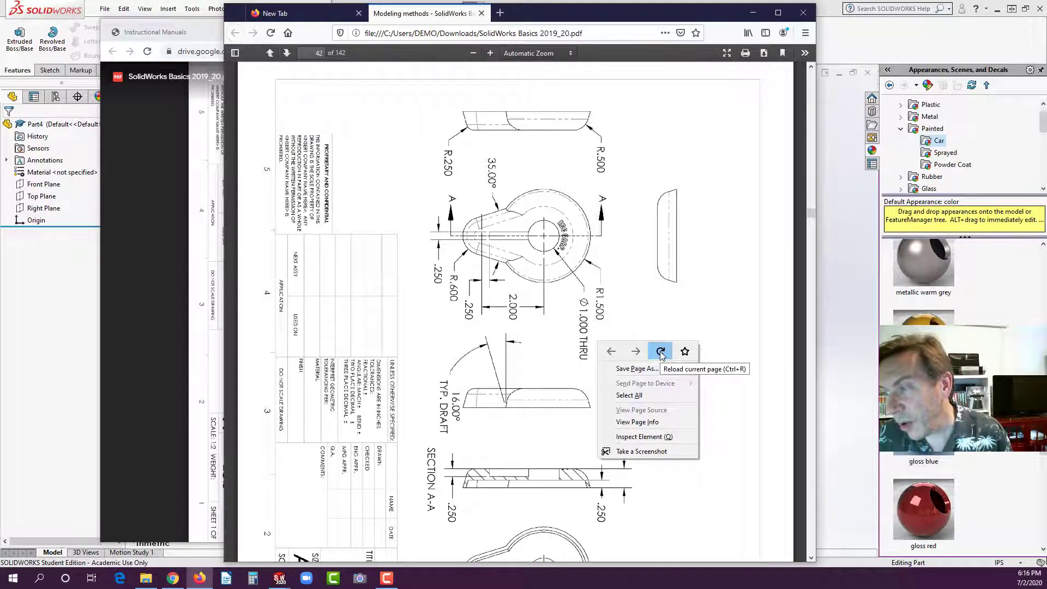
{"action": "right_click", "coordinate": [492, 458]}
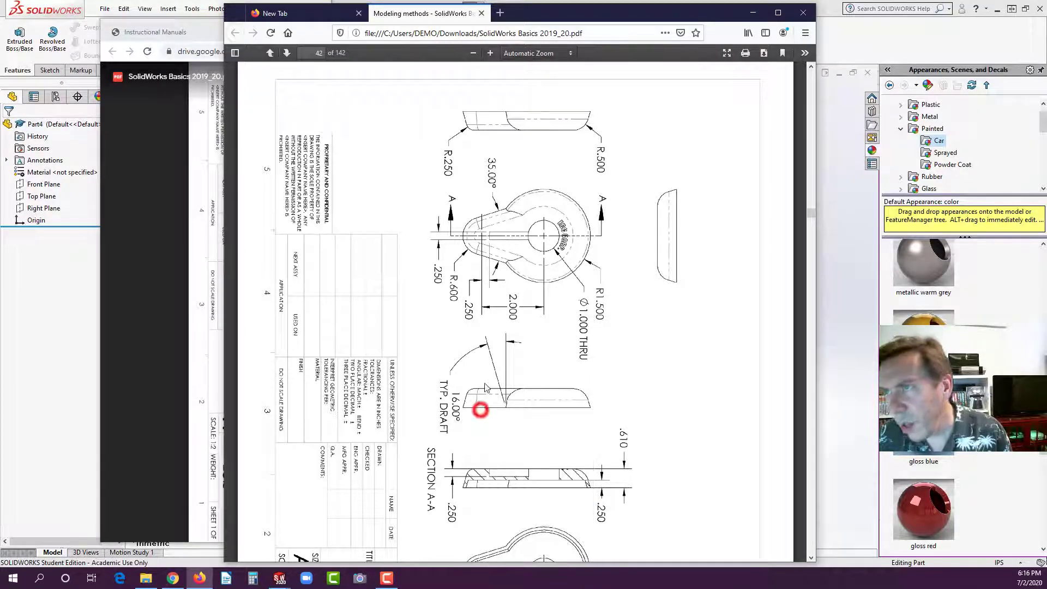
{"action": "left_click", "coordinate": [480, 410]}
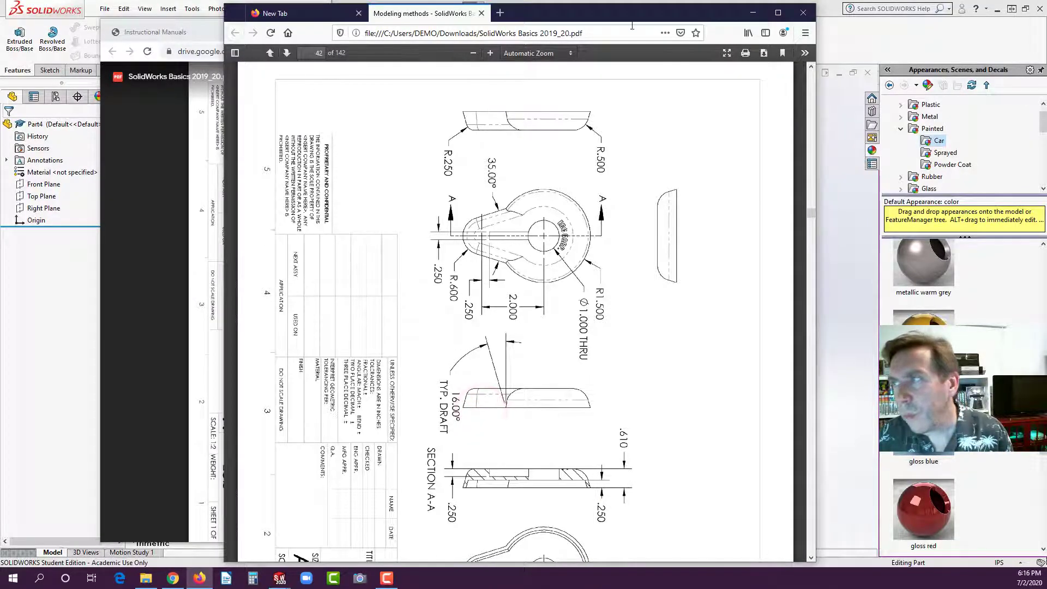
Rotate the PDF pages counterclockwise and examine the views and dimensions of the L3 drawing.
{"action": "left_click", "coordinate": [804, 53]}
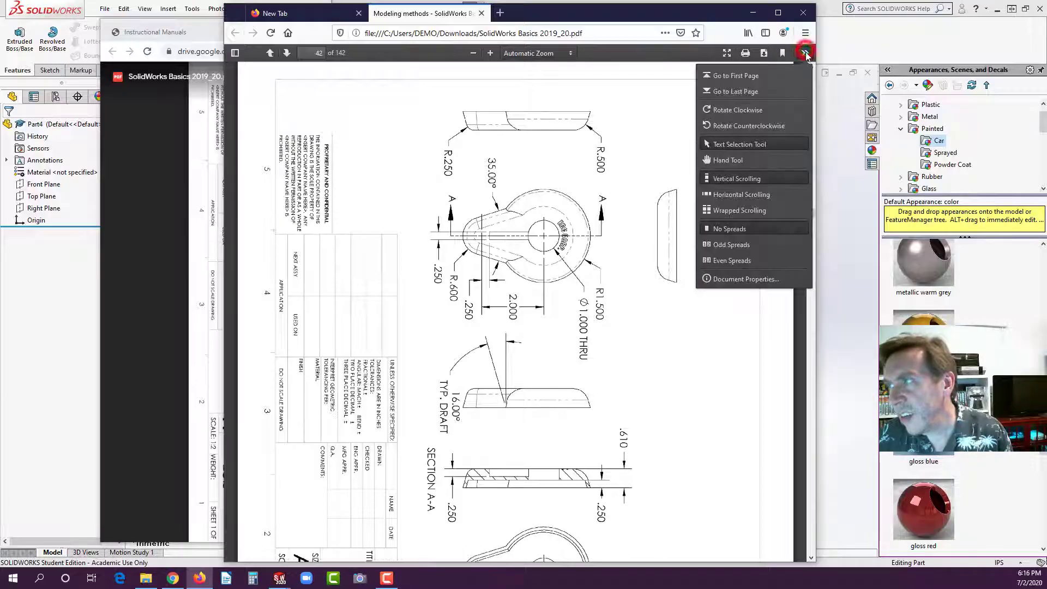
{"action": "left_click", "coordinate": [718, 126]}
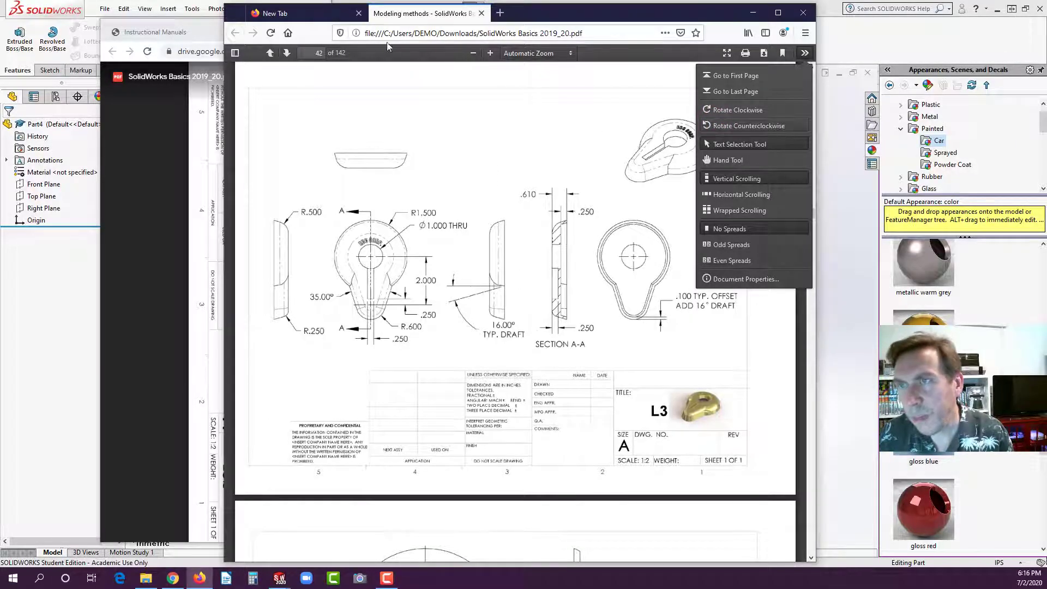
{"action": "left_click", "coordinate": [416, 13]}
{"action": "scroll", "coordinate": [560, 275], "scroll_direction": "up", "scroll_amount": 1}
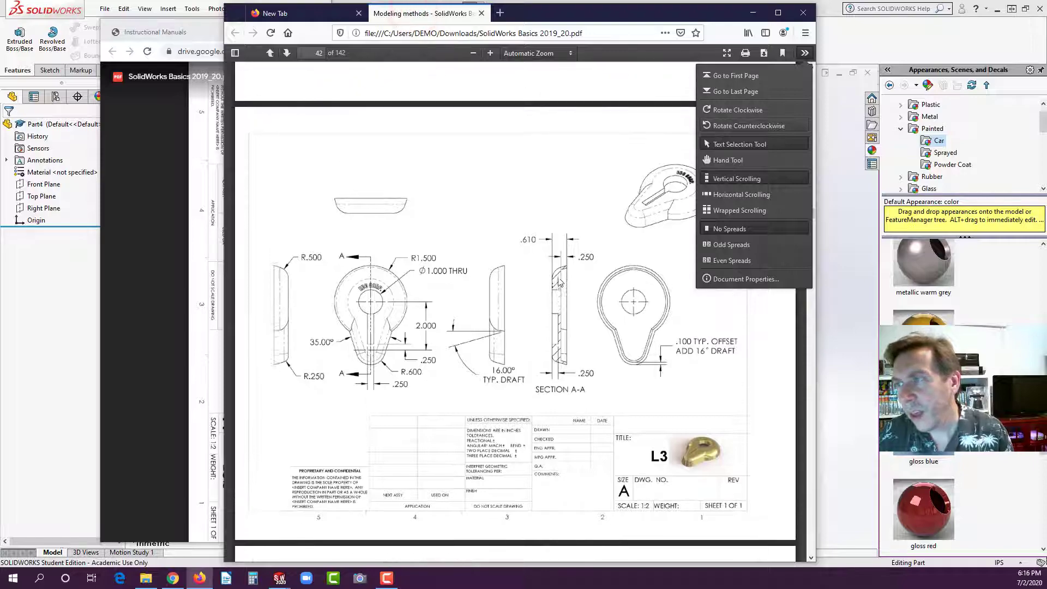
{"action": "scroll", "coordinate": [561, 282], "scroll_direction": "down", "scroll_amount": 1}
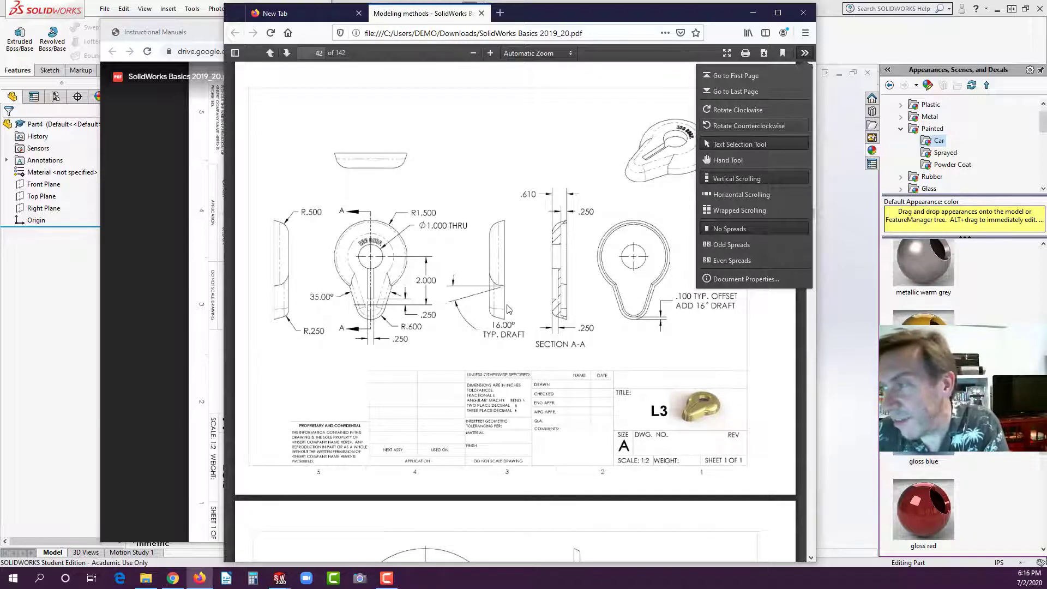
{"action": "left_click", "coordinate": [806, 52]}
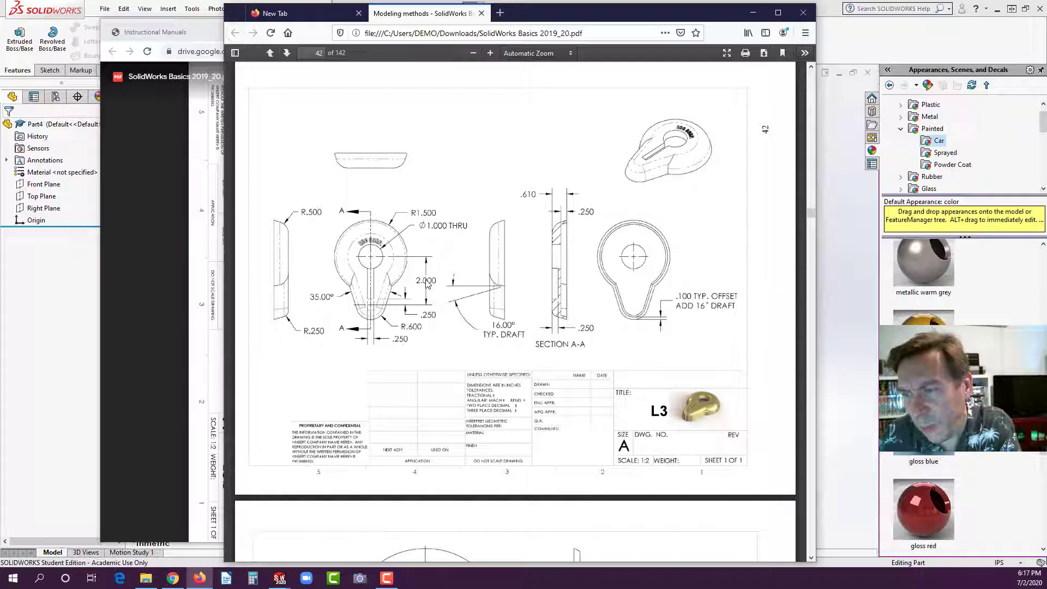
Switch to SolidWorks, open a sketch on the Front Plane and draw a vertical centerline about 2.6 in up from the origin.
{"action": "left_click", "coordinate": [70, 311]}
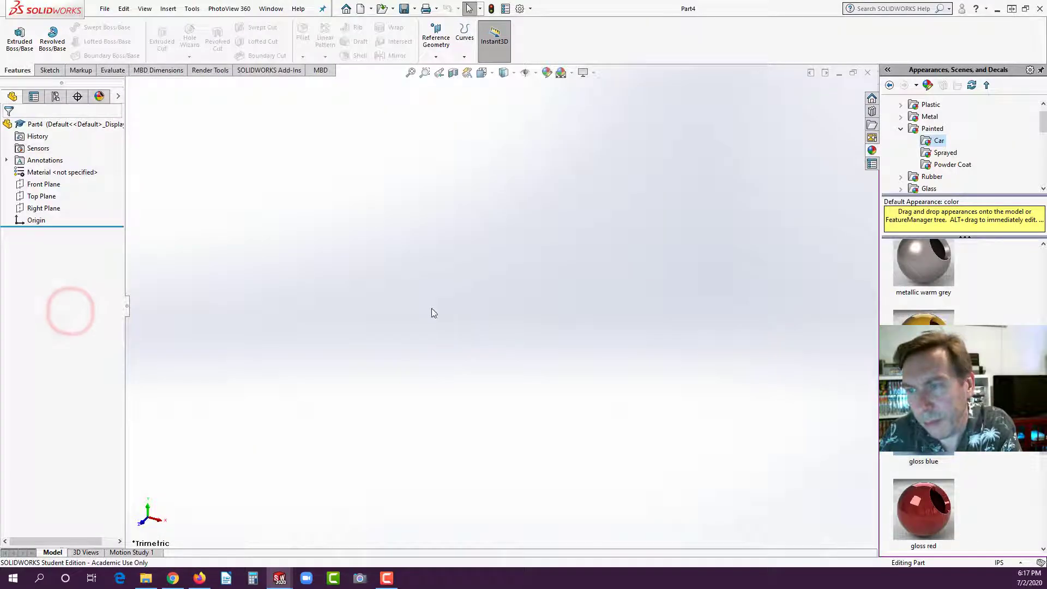
{"action": "left_click", "coordinate": [36, 185]}
{"action": "left_click", "coordinate": [45, 167]}
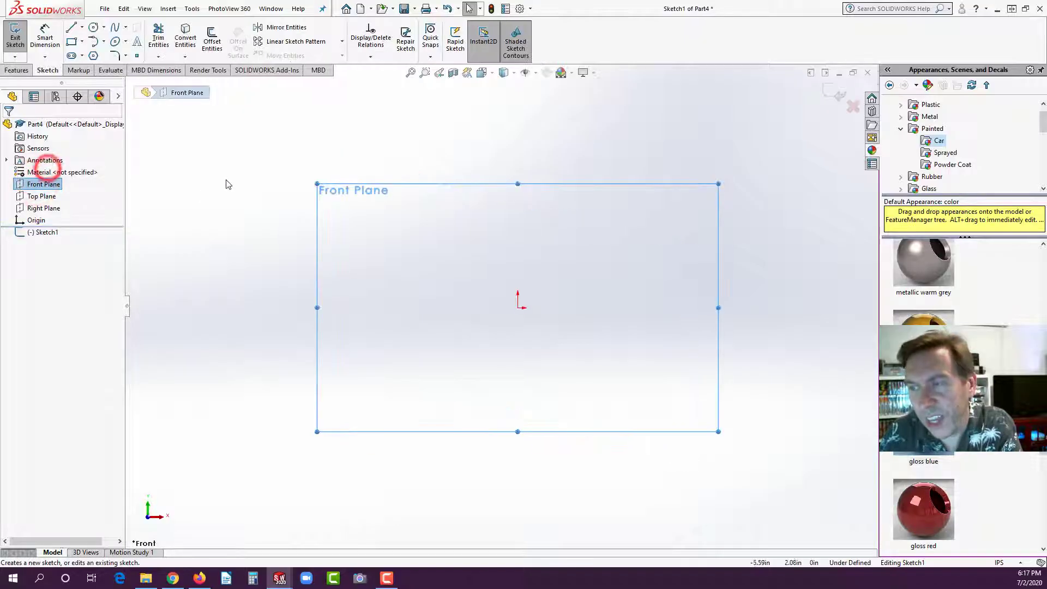
{"action": "left_click", "coordinate": [81, 27]}
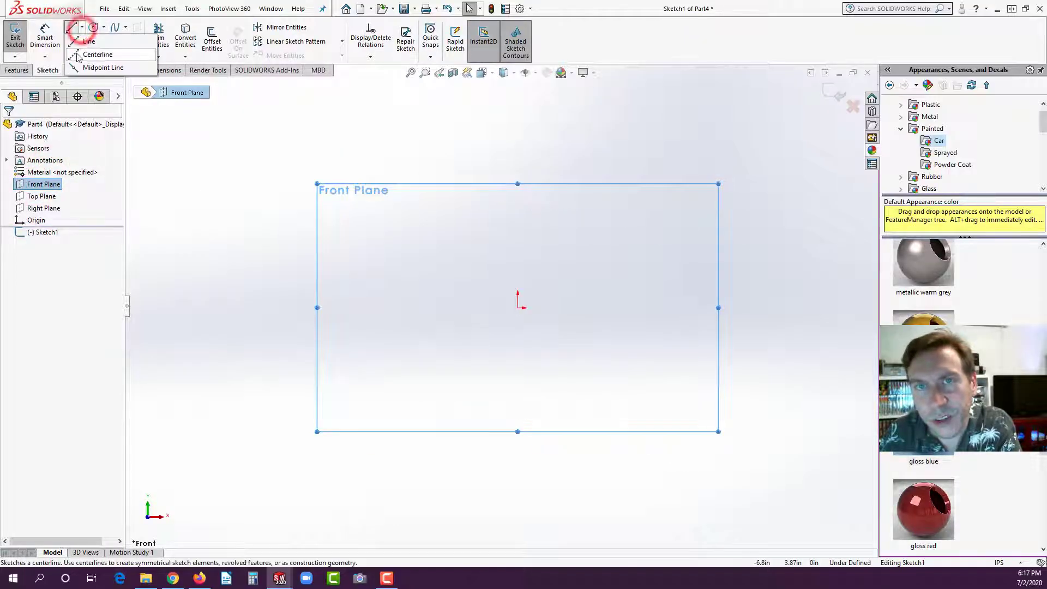
{"action": "left_click", "coordinate": [81, 53]}
{"action": "left_click", "coordinate": [517, 307]}
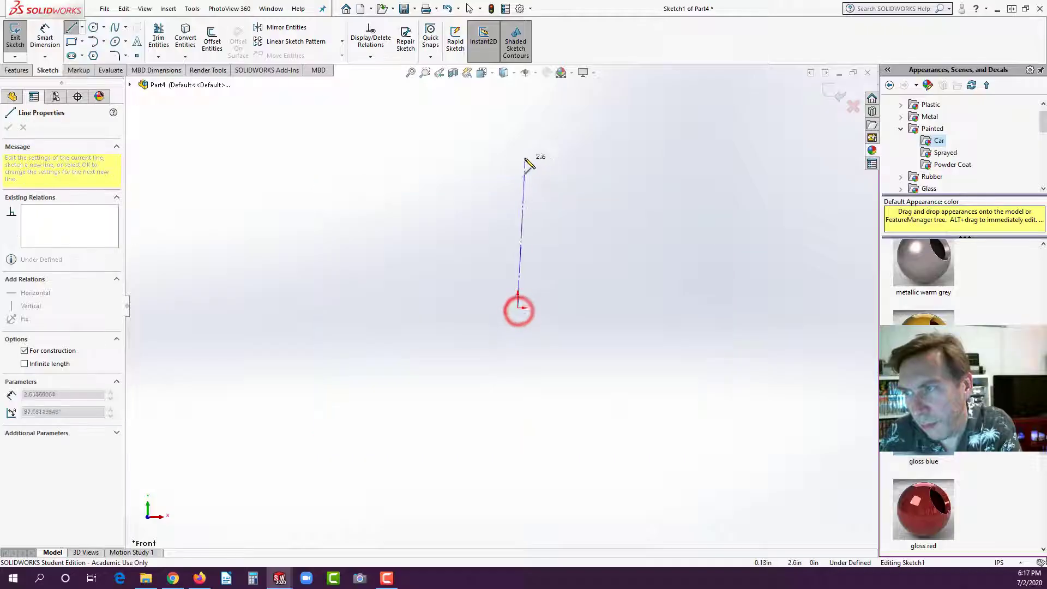
{"action": "left_click", "coordinate": [518, 158]}
{"action": "key", "text": "Escape"}
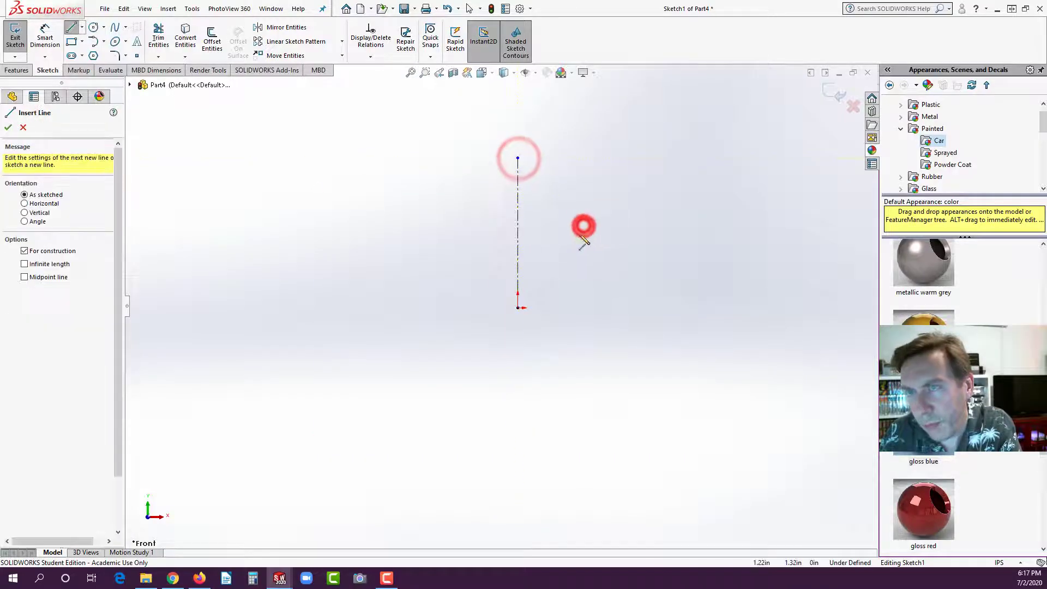
Sketch one slanted line beside the origin, narrowing toward the centerline at its lower end, and mirror it about the centerline.
{"action": "left_click", "coordinate": [82, 27]}
{"action": "left_click", "coordinate": [86, 41]}
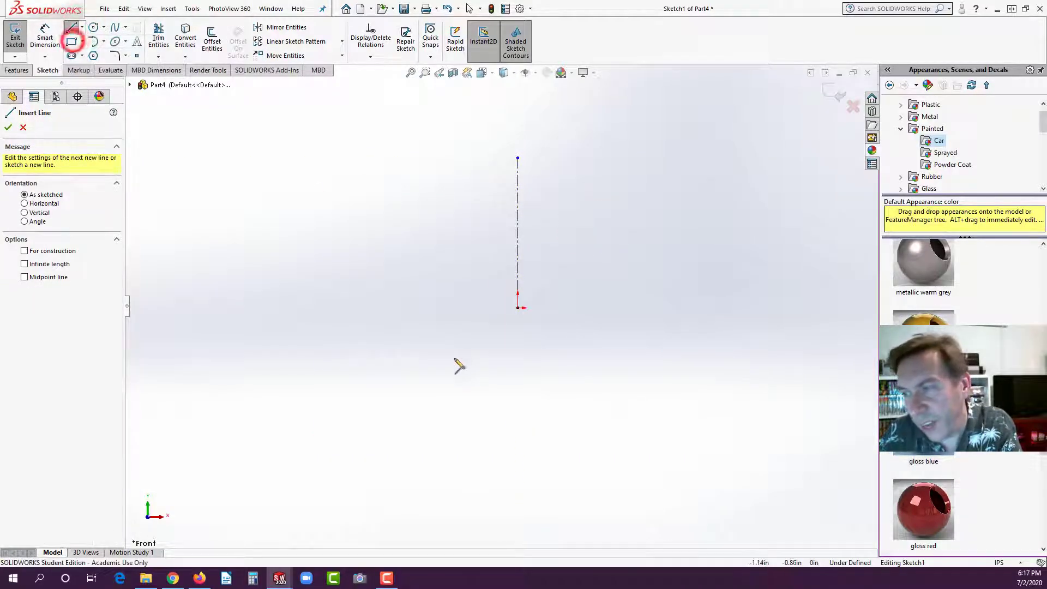
{"action": "left_click", "coordinate": [487, 348]}
{"action": "left_click", "coordinate": [461, 280]}
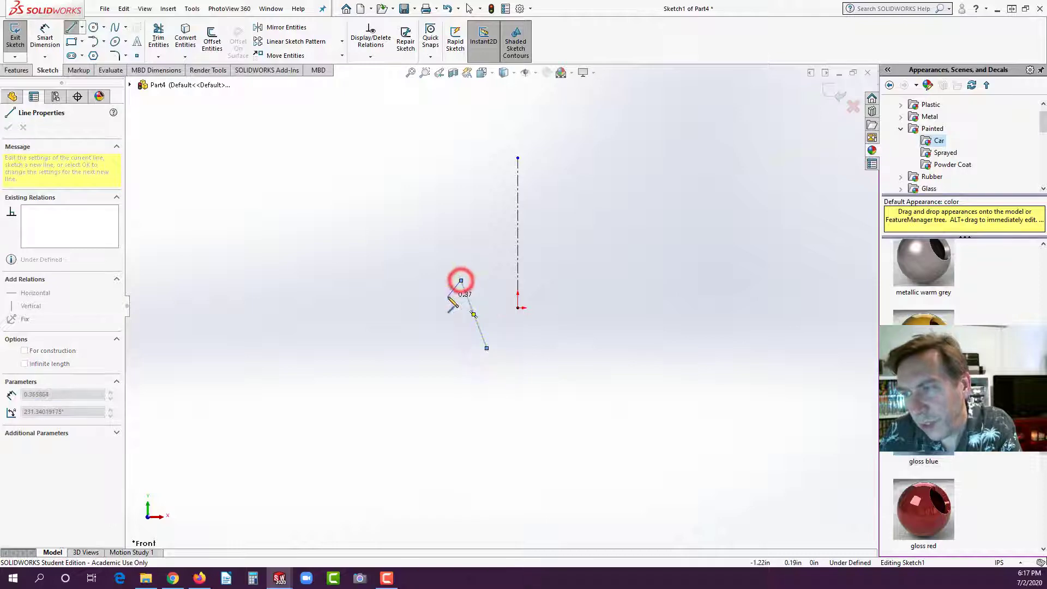
{"action": "key", "text": "Escape"}
{"action": "key", "text": "Escape"}
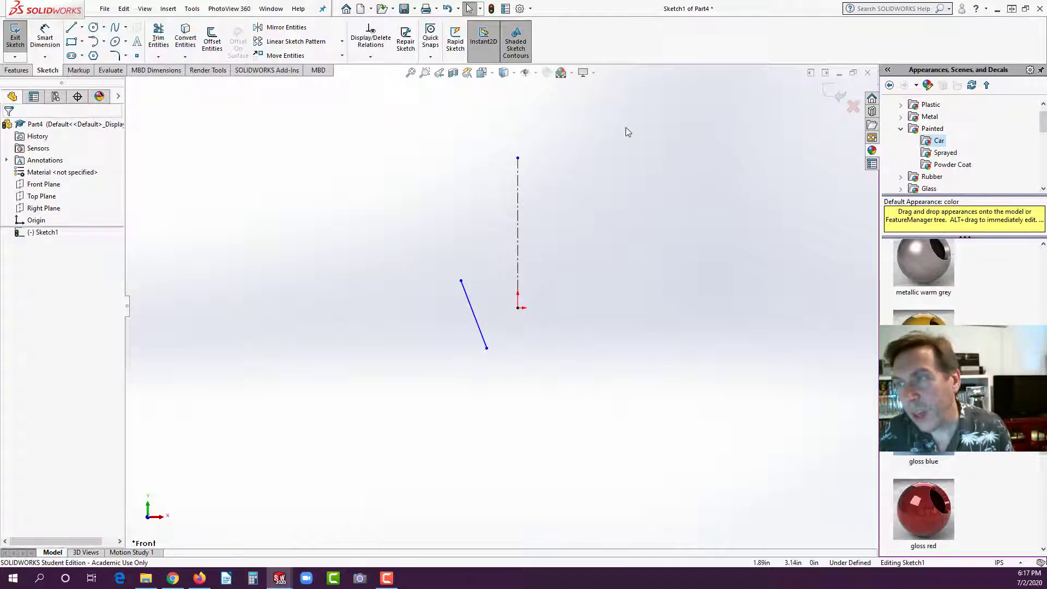
{"action": "left_click_drag", "start_coordinate": [385, 102], "coordinate": [601, 401]}
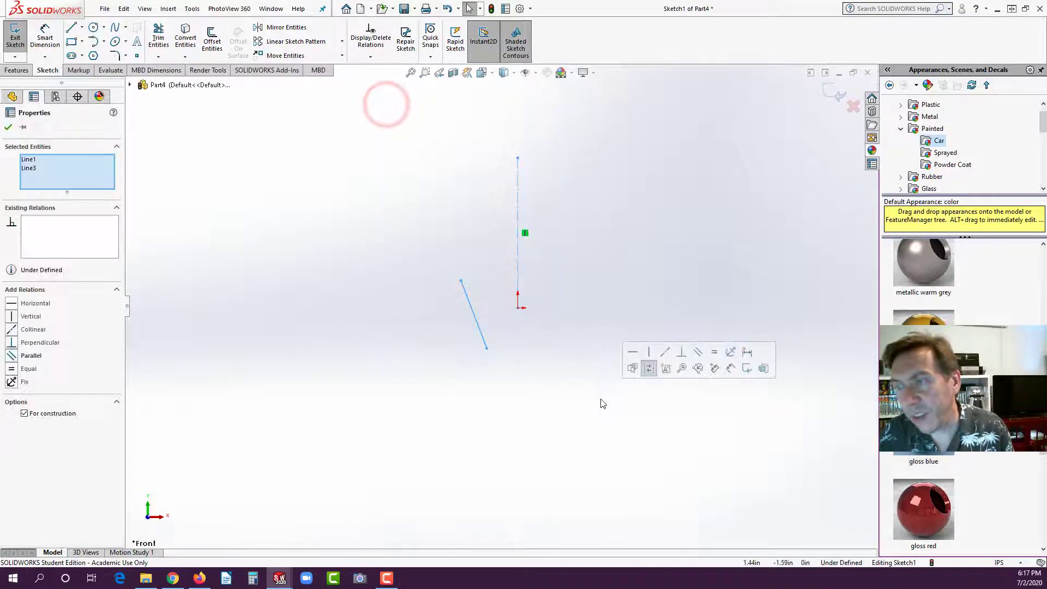
{"action": "left_click", "coordinate": [303, 28]}
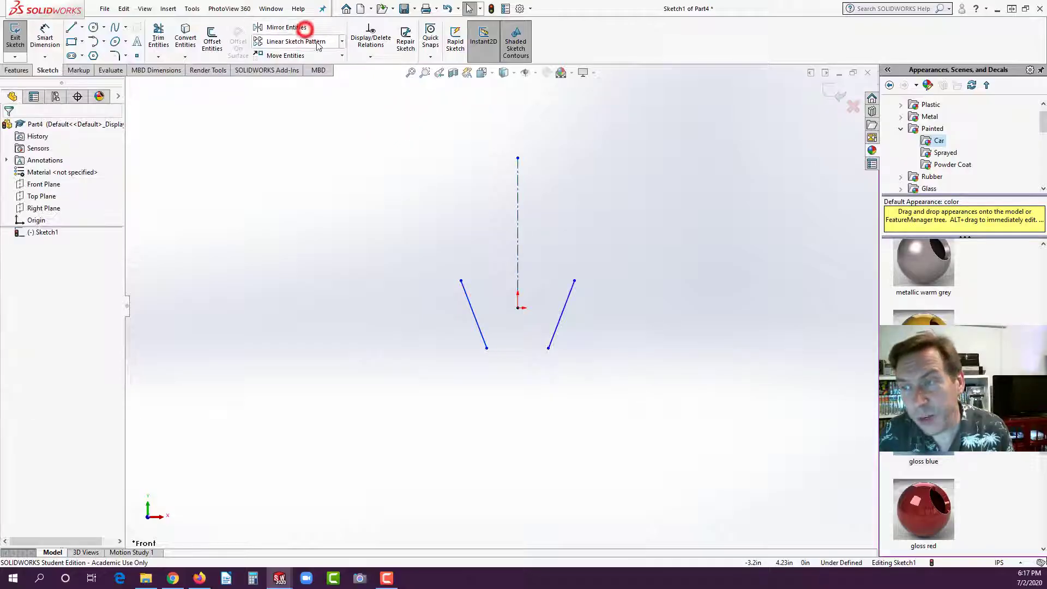
Join the lower ends of the two slanted lines with a tangent arc of about 0.58 in radius.
{"action": "left_click", "coordinate": [93, 41]}
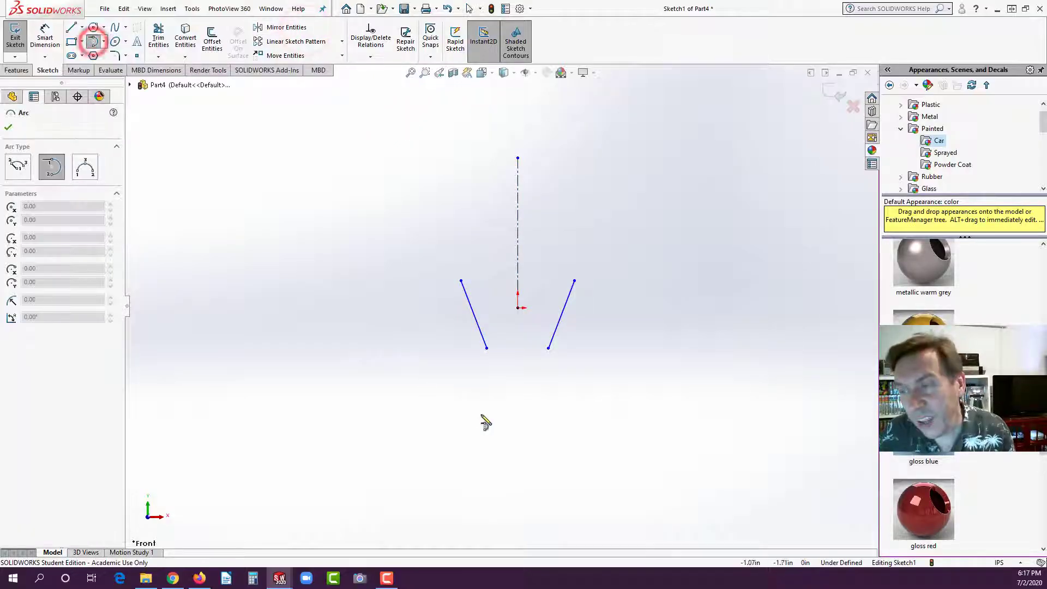
{"action": "left_click", "coordinate": [548, 349]}
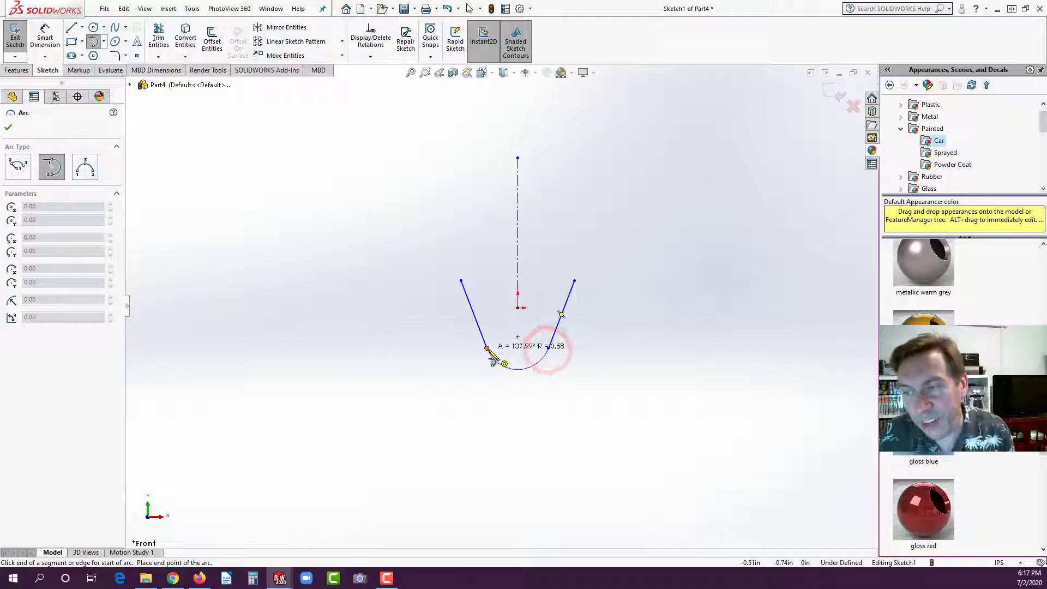
{"action": "left_click", "coordinate": [486, 348]}
{"action": "key", "text": "Escape"}
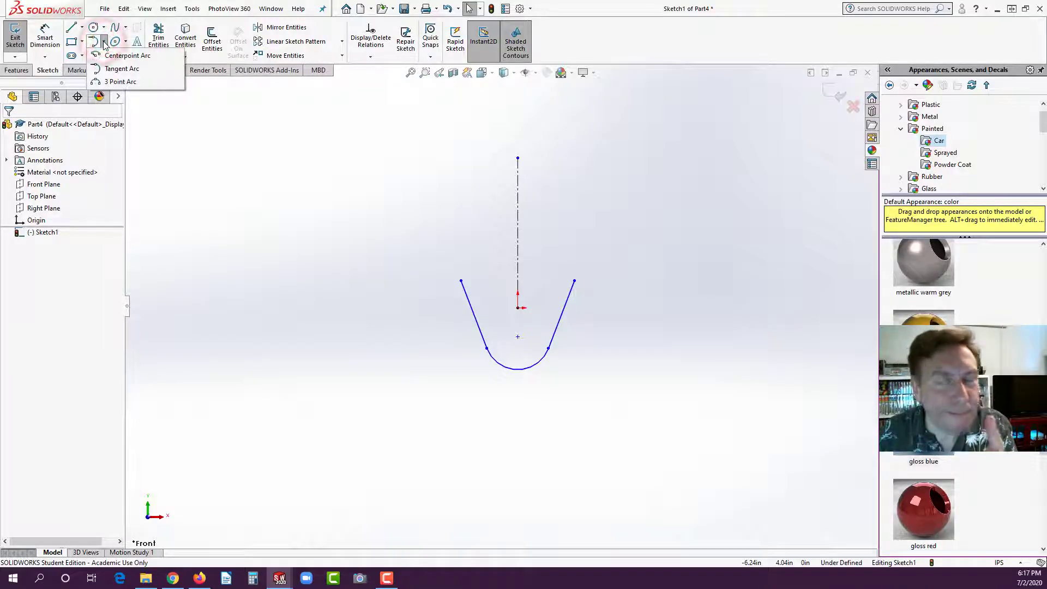
Close the profile with a large 3-point arc between the slanted lines' upper ends, about 1.57 in in radius and centred on the centerline.
{"action": "left_click", "coordinate": [105, 82]}
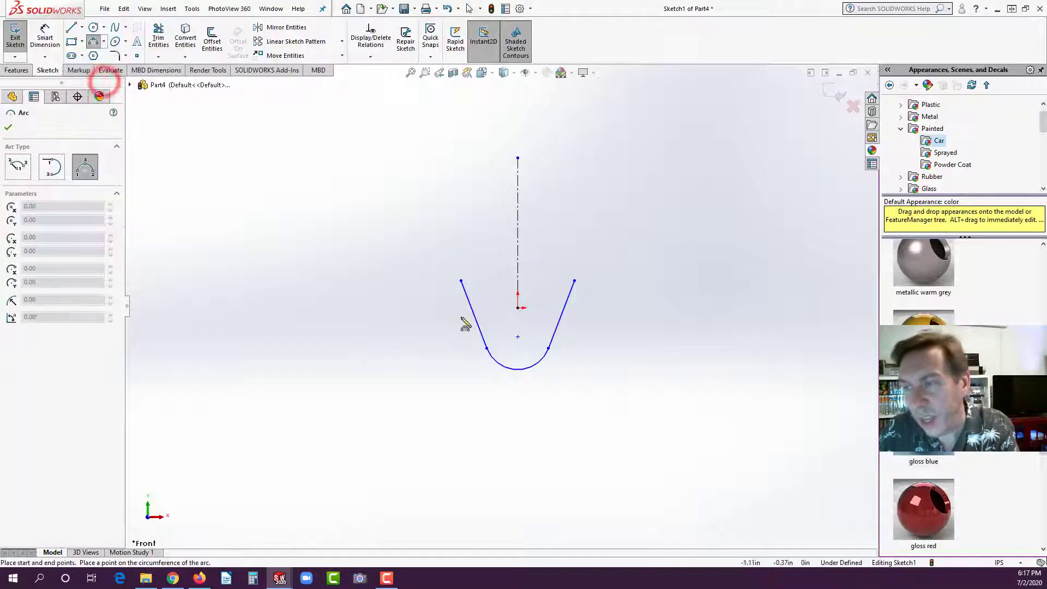
{"action": "left_click", "coordinate": [461, 281]}
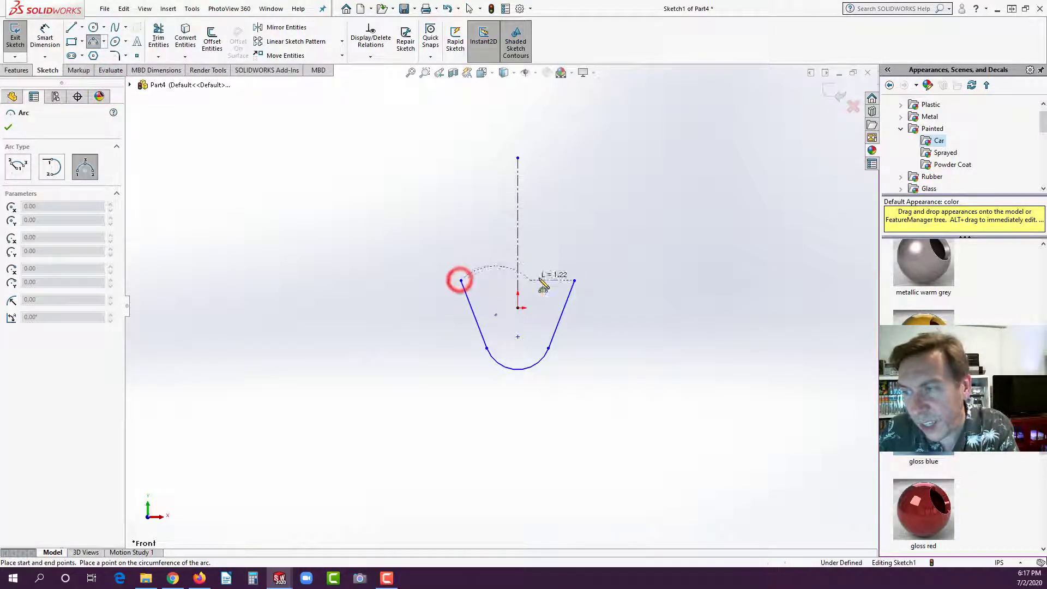
{"action": "left_click", "coordinate": [574, 281]}
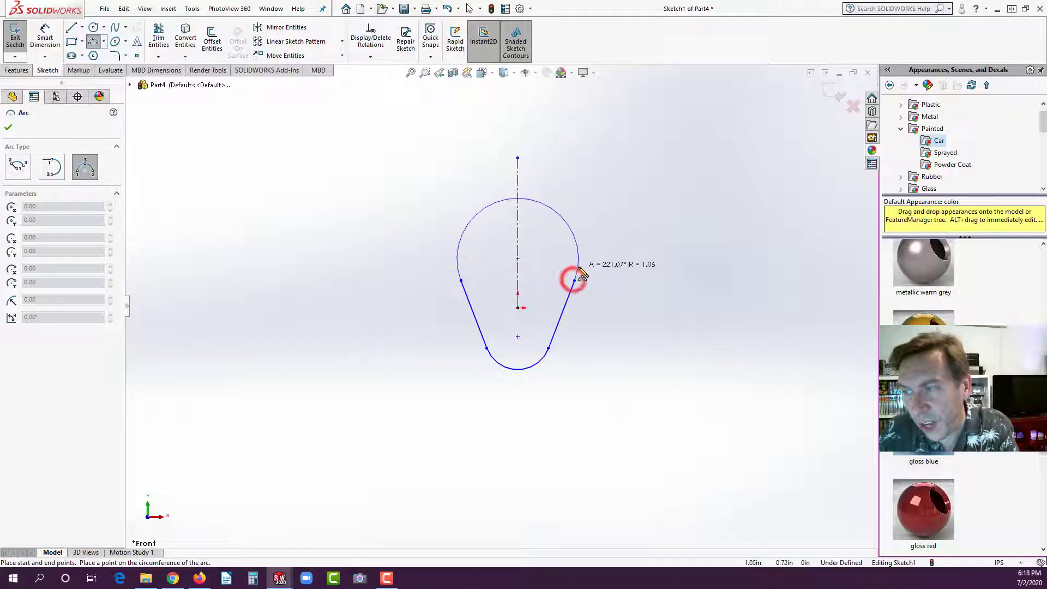
{"action": "left_click", "coordinate": [601, 248]}
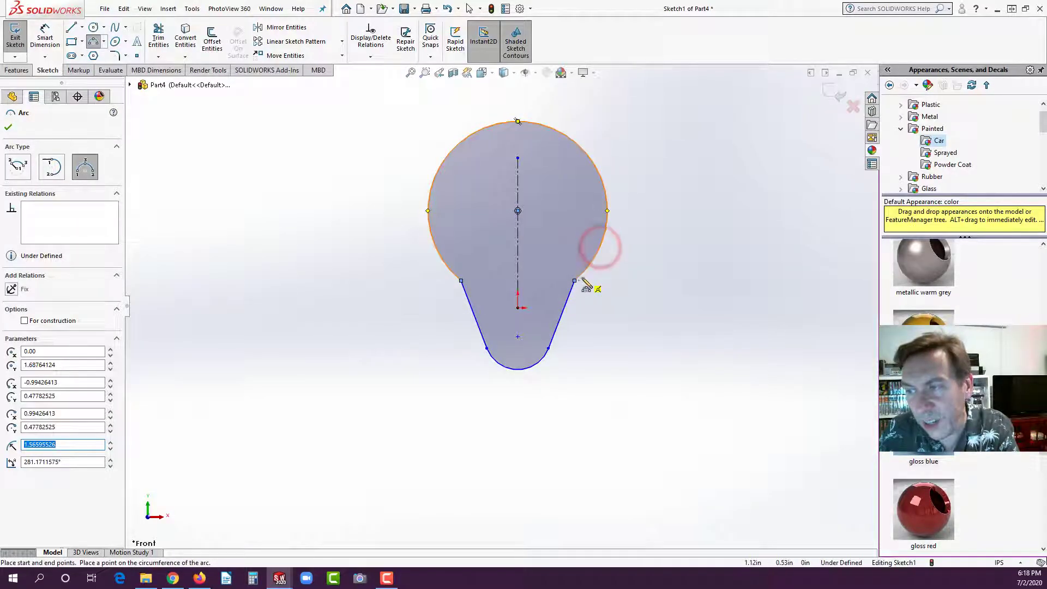
{"action": "key", "text": "Escape"}
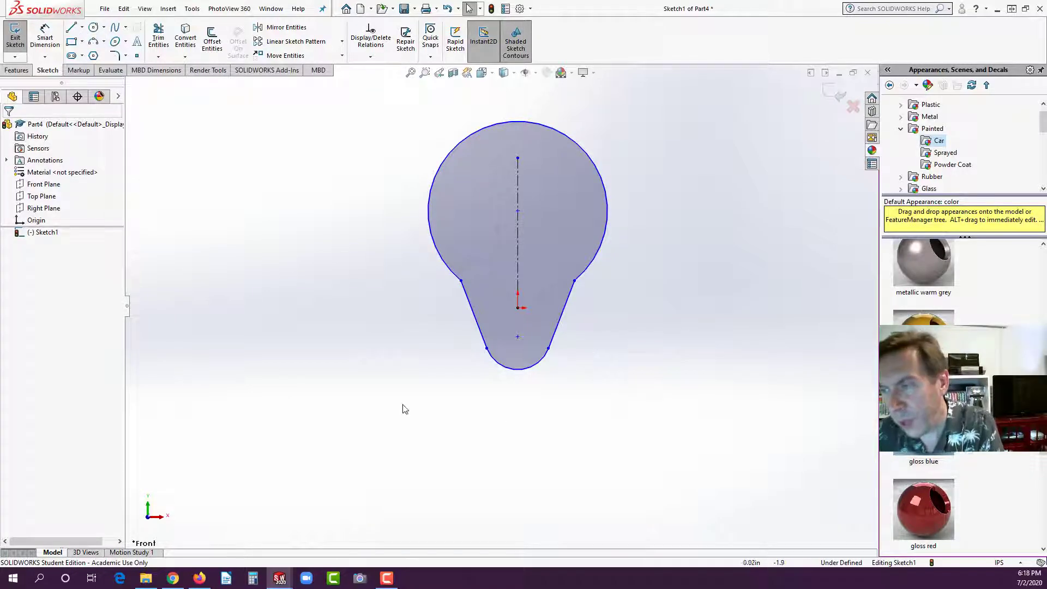
Dimension the lower arc's radius as 0.6 in and the large upper arc's radius as 1.5 in.
{"action": "left_click", "coordinate": [45, 36]}
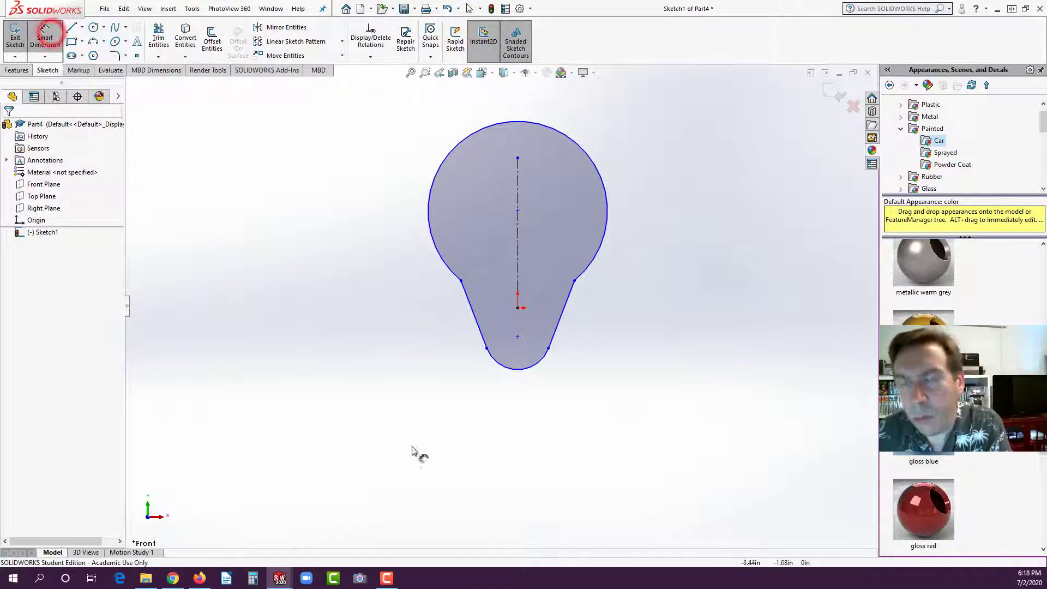
{"action": "left_click", "coordinate": [539, 365]}
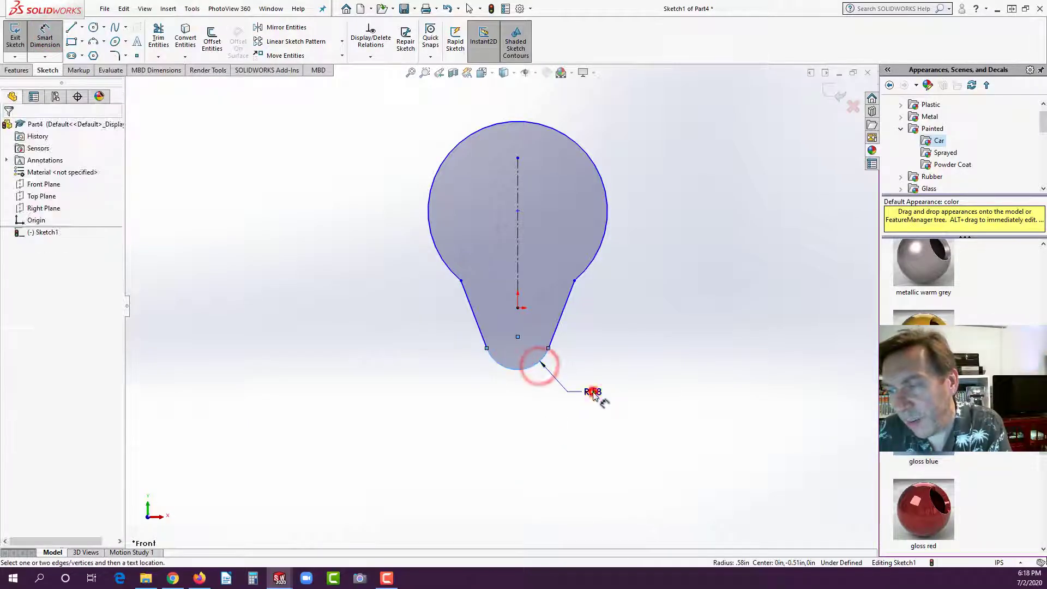
{"action": "left_click", "coordinate": [592, 393]}
{"action": "type", "text": ".6"}
{"action": "key", "text": "Return"}
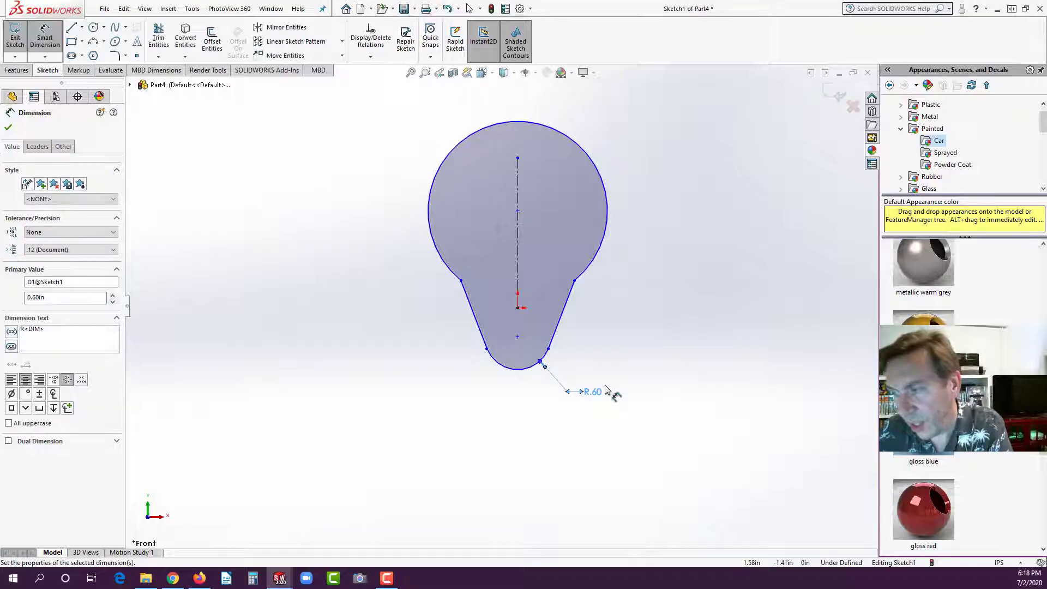
{"action": "left_click", "coordinate": [582, 146]}
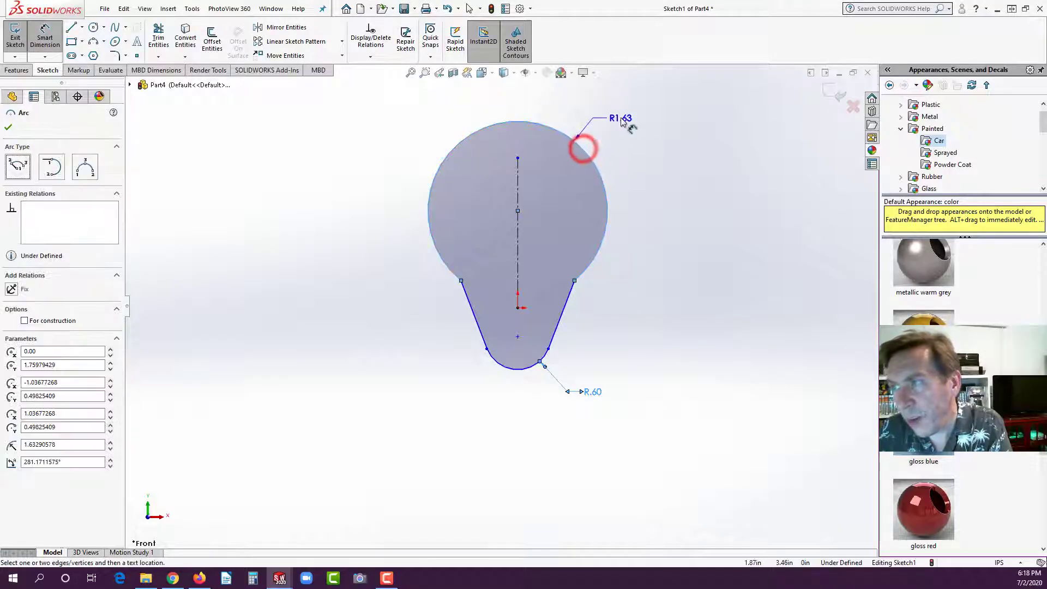
{"action": "left_click", "coordinate": [621, 117]}
{"action": "type", "text": "1.5"}
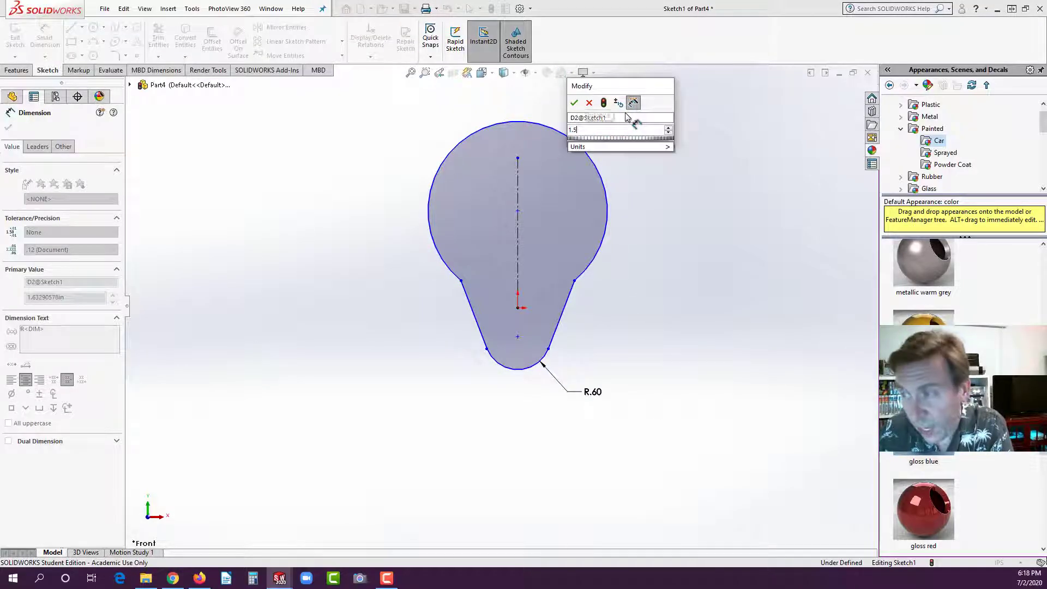
{"action": "key", "text": "Return"}
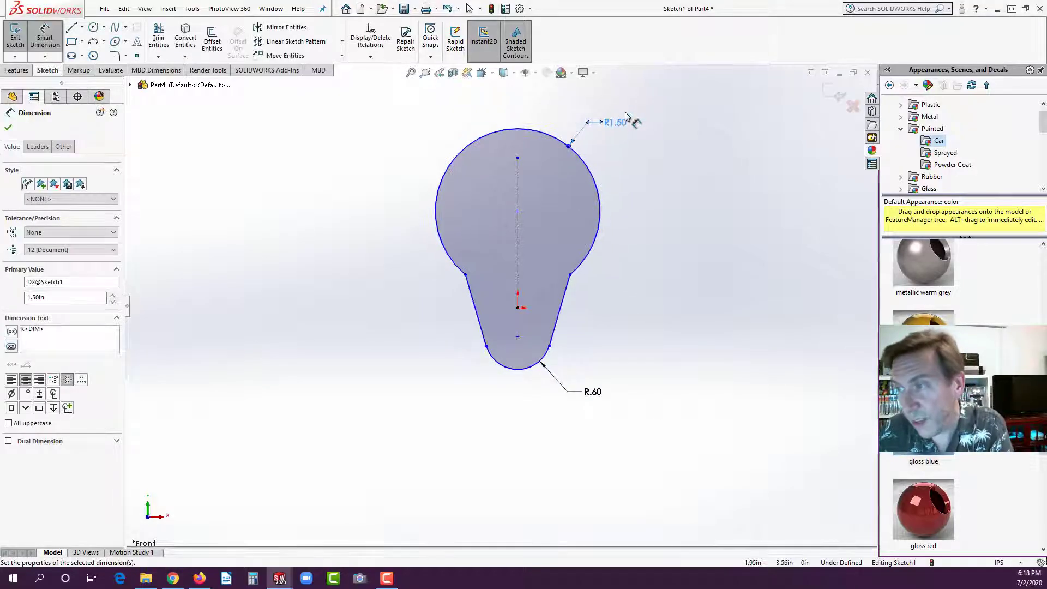
Set the vertical distance between the centers of the lower and upper arcs to 2 in.
{"action": "left_click", "coordinate": [527, 372]}
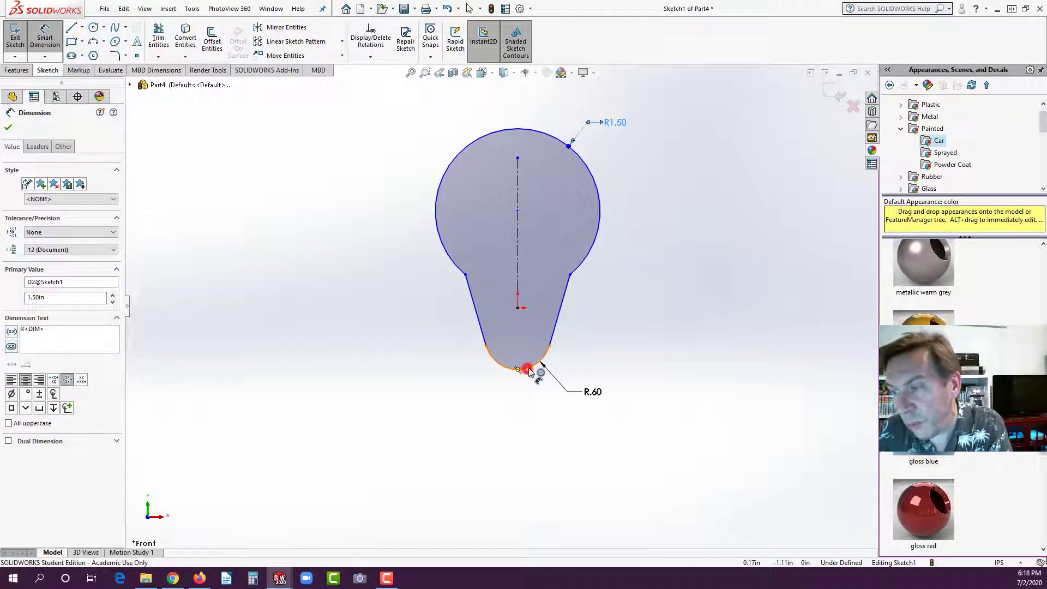
{"action": "left_click", "coordinate": [592, 171]}
{"action": "left_click", "coordinate": [647, 262]}
{"action": "type", "text": "2.00in"}
{"action": "key", "text": "Return"}
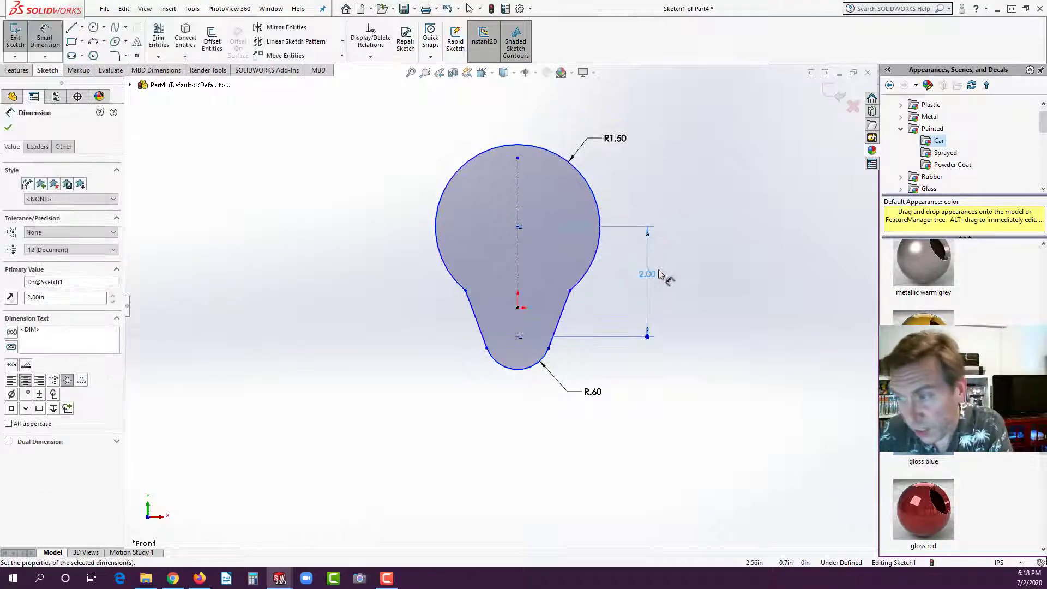
Dimension the angle between the two slanted lines as 35 degrees.
{"action": "left_click", "coordinate": [475, 312]}
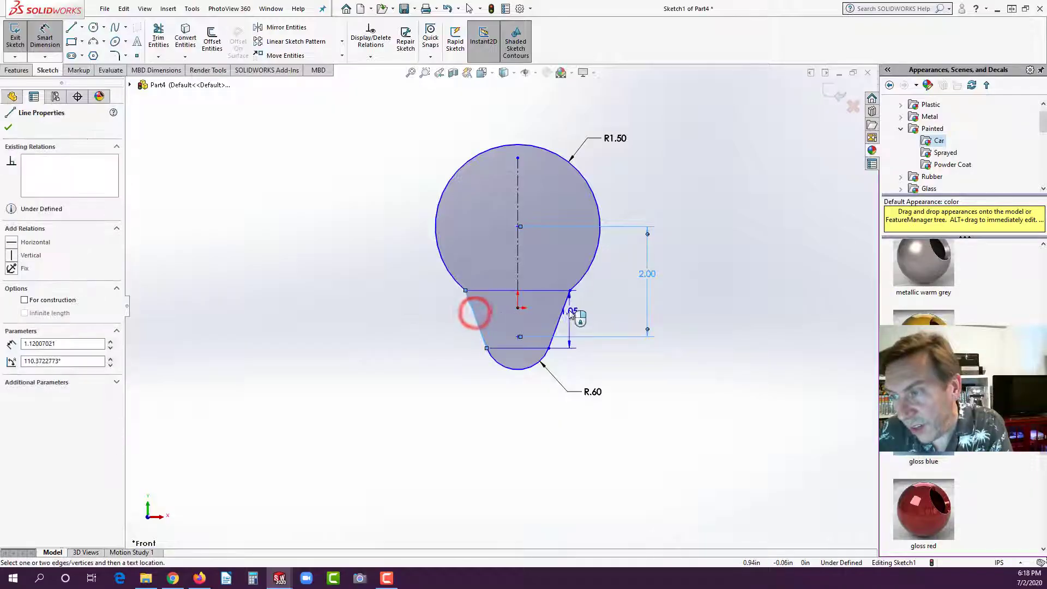
{"action": "left_click", "coordinate": [563, 310]}
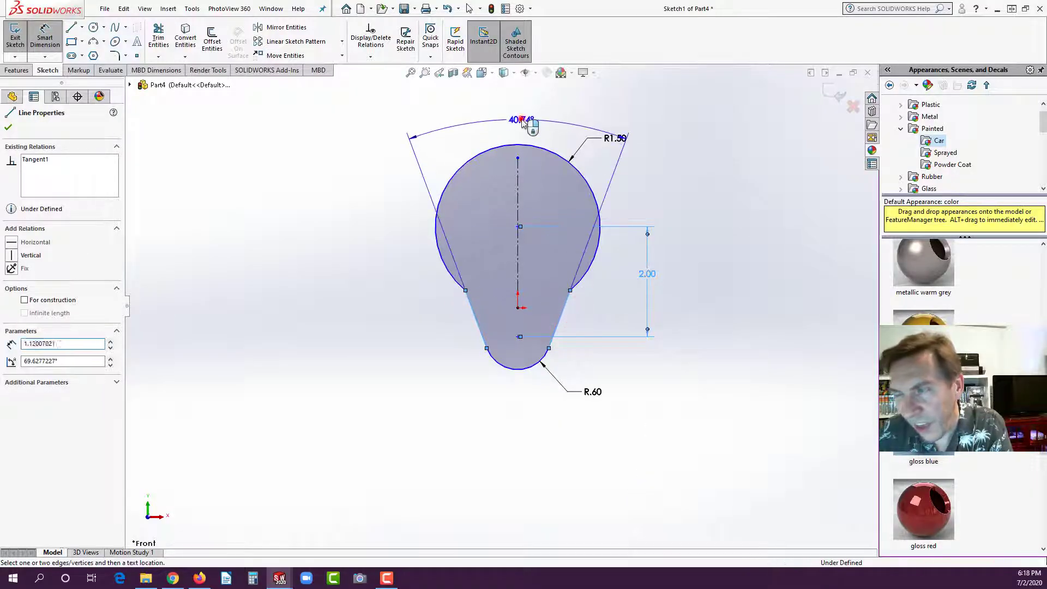
{"action": "left_click", "coordinate": [522, 121]}
{"action": "type", "text": "35"}
{"action": "key", "text": "Return"}
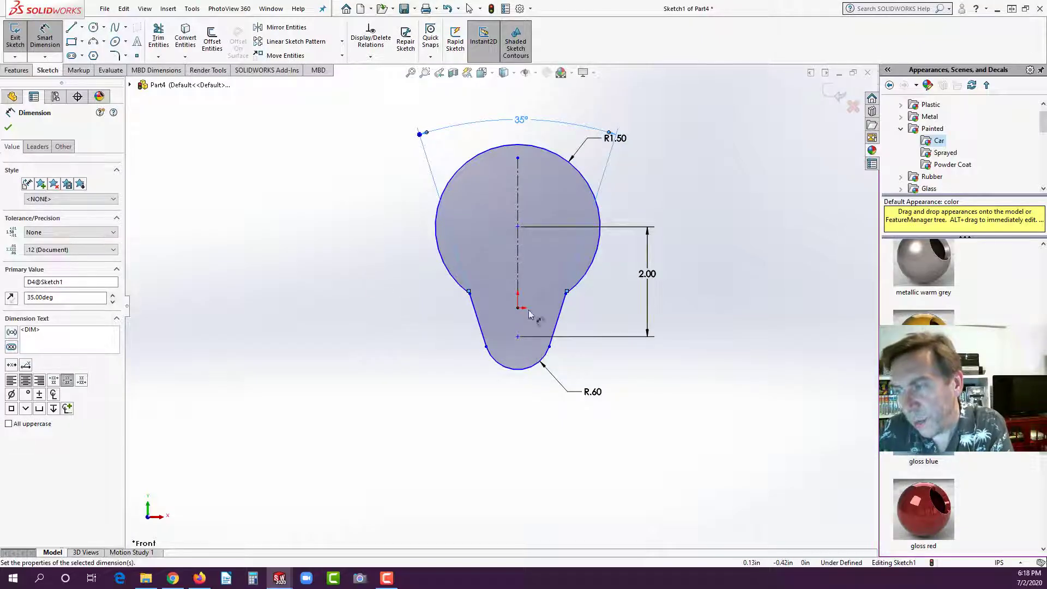
{"action": "key", "text": "Escape"}
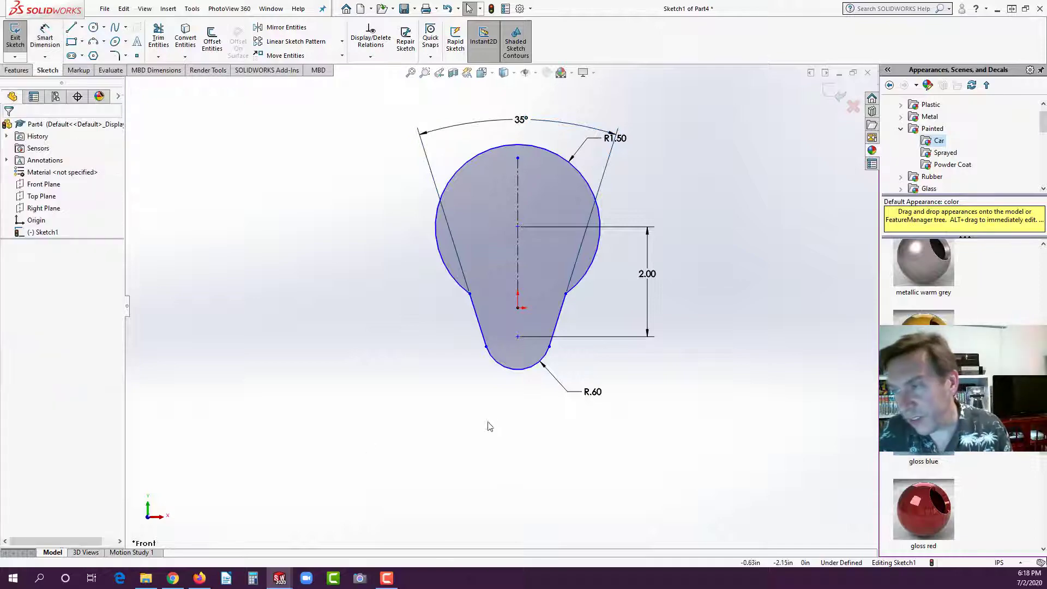
Move the lower arc's center onto the origin so that the profile is anchored there.
{"action": "left_click", "coordinate": [517, 339]}
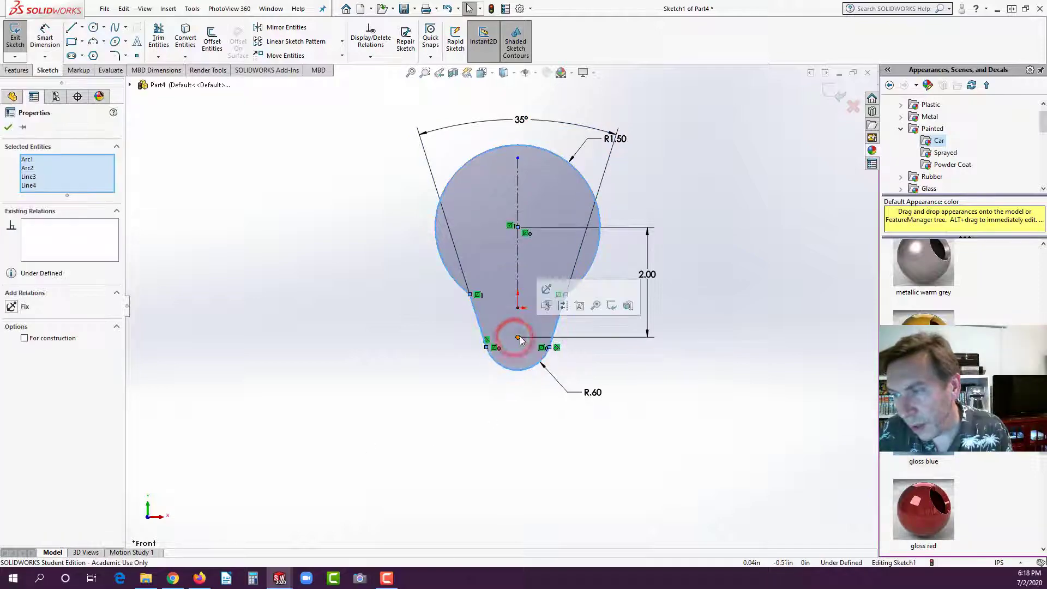
{"action": "left_click", "coordinate": [380, 381]}
{"action": "left_click_drag", "start_coordinate": [517, 339], "coordinate": [518, 307]}
{"action": "left_click", "coordinate": [434, 373]}
{"action": "left_click", "coordinate": [424, 399]}
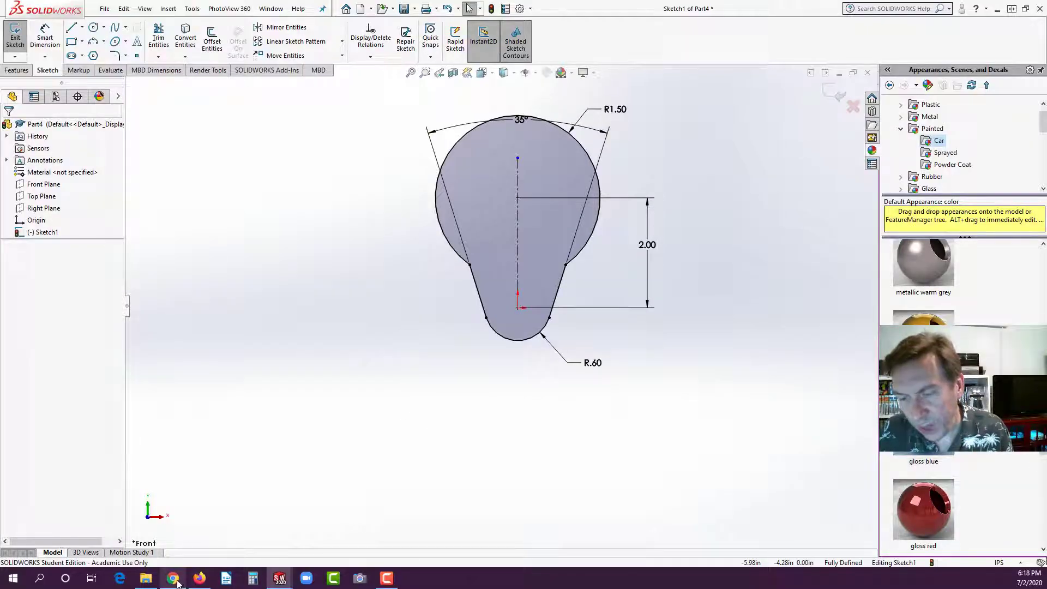
Check the dimensions of the L3 drawing on page 42 in the Firefox PDF and return to SolidWorks.
{"action": "left_click", "coordinate": [177, 582]}
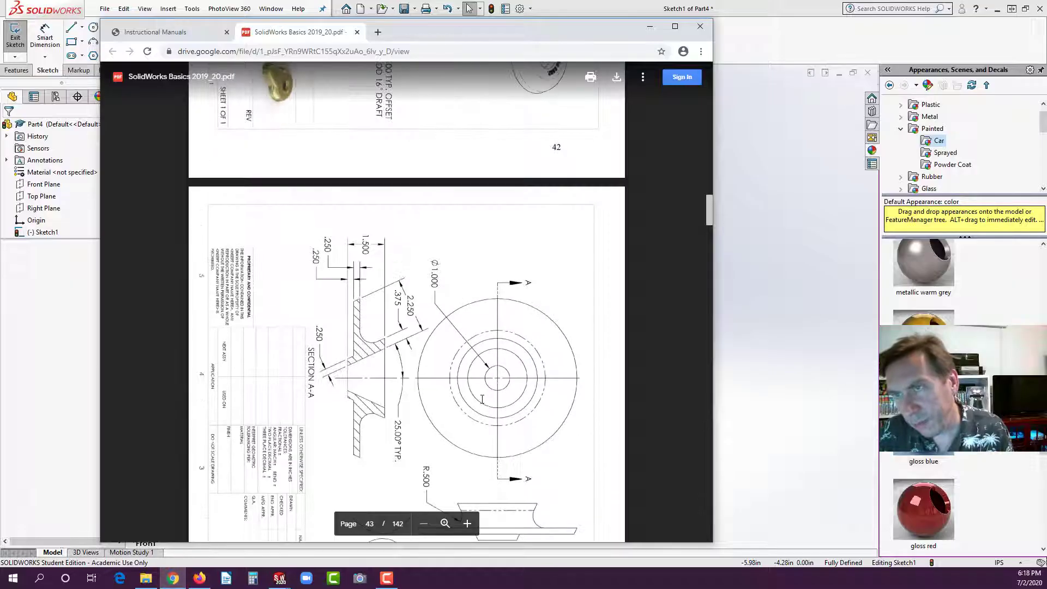
{"action": "left_click", "coordinate": [200, 578]}
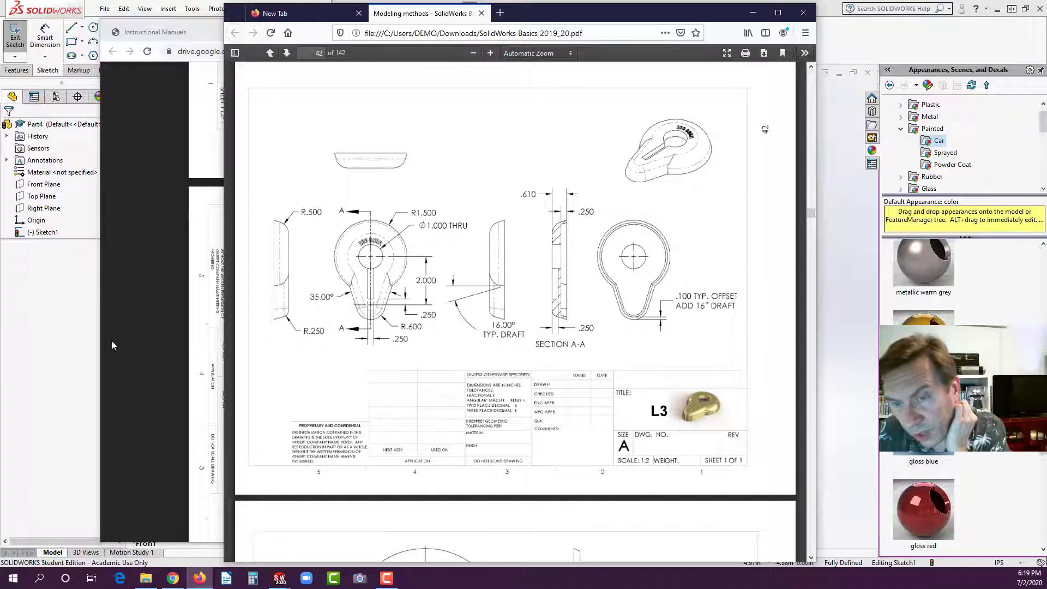
{"action": "left_click", "coordinate": [70, 348]}
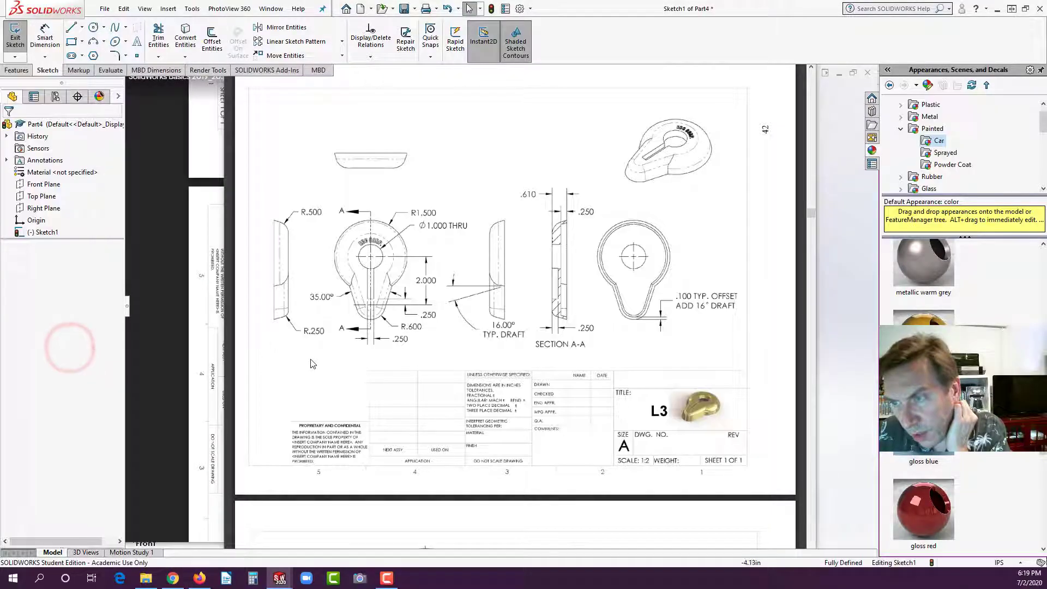
Start a blind boss extrusion of the fully defined profile sketch with a depth of 0.25 in.
{"action": "scroll", "coordinate": [462, 170], "scroll_direction": "down", "scroll_amount": 3}
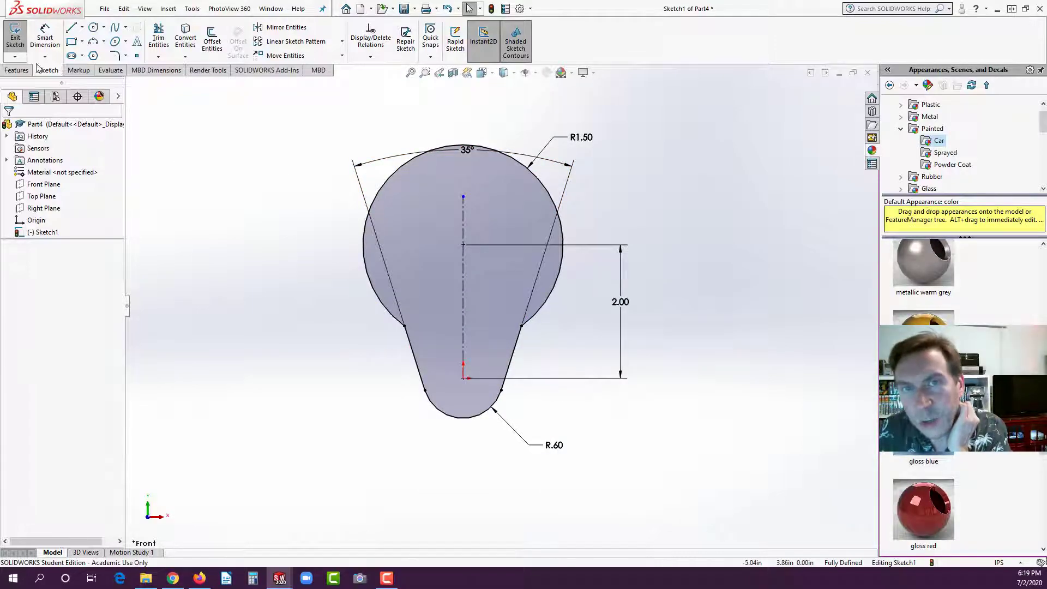
{"action": "left_click", "coordinate": [17, 70]}
{"action": "left_click", "coordinate": [19, 38]}
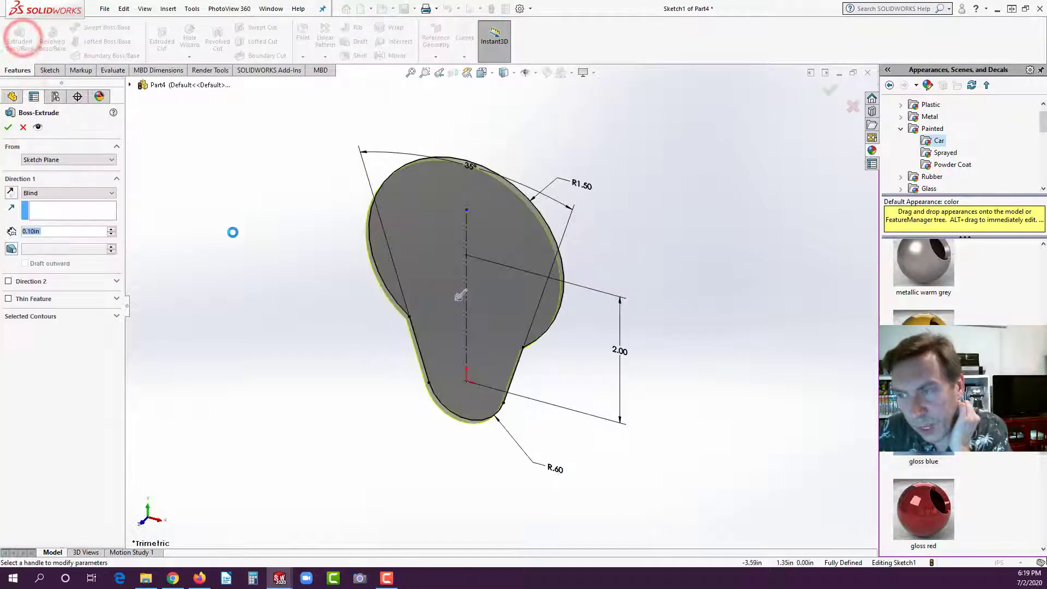
{"action": "type", "text": "0.25"}
{"action": "key", "text": "Return"}
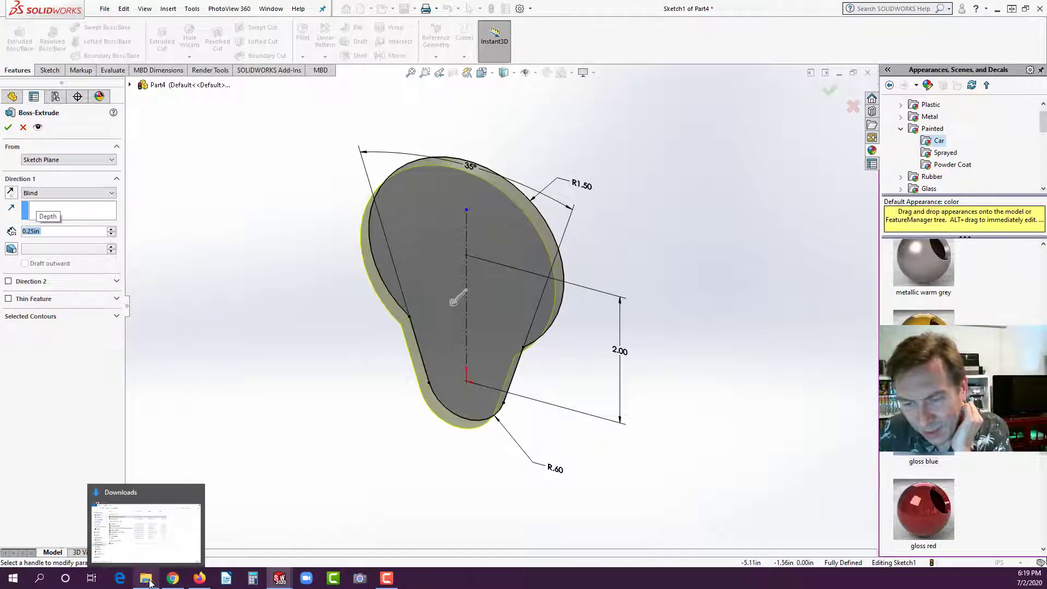
Check the overall thickness in the L3 drawing in Firefox and set the extrusion depth to 0.61 in.
{"action": "left_click", "coordinate": [201, 578]}
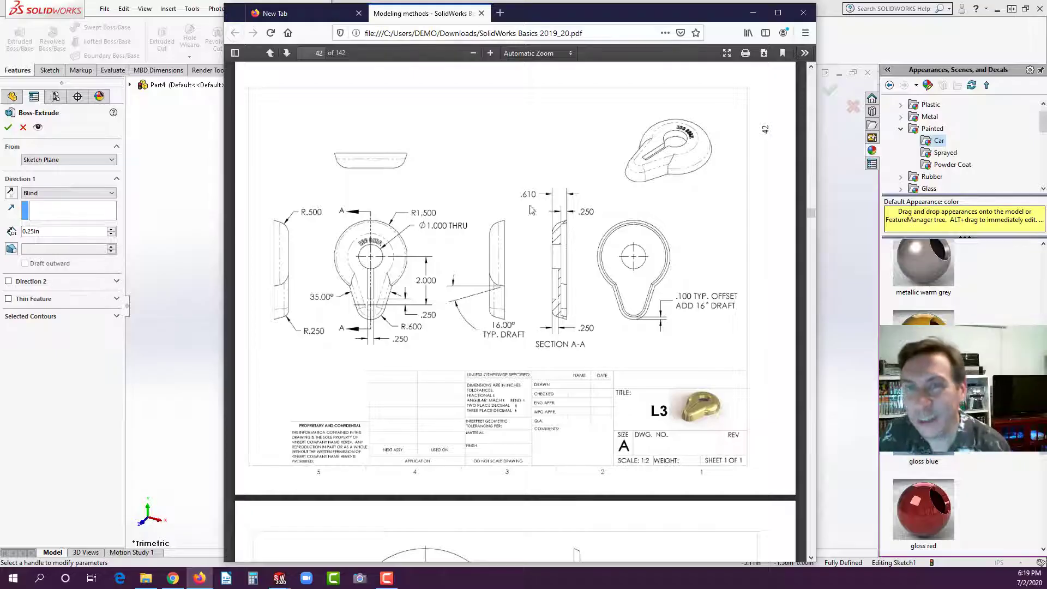
{"action": "left_click", "coordinate": [66, 349]}
{"action": "left_click", "coordinate": [42, 236]}
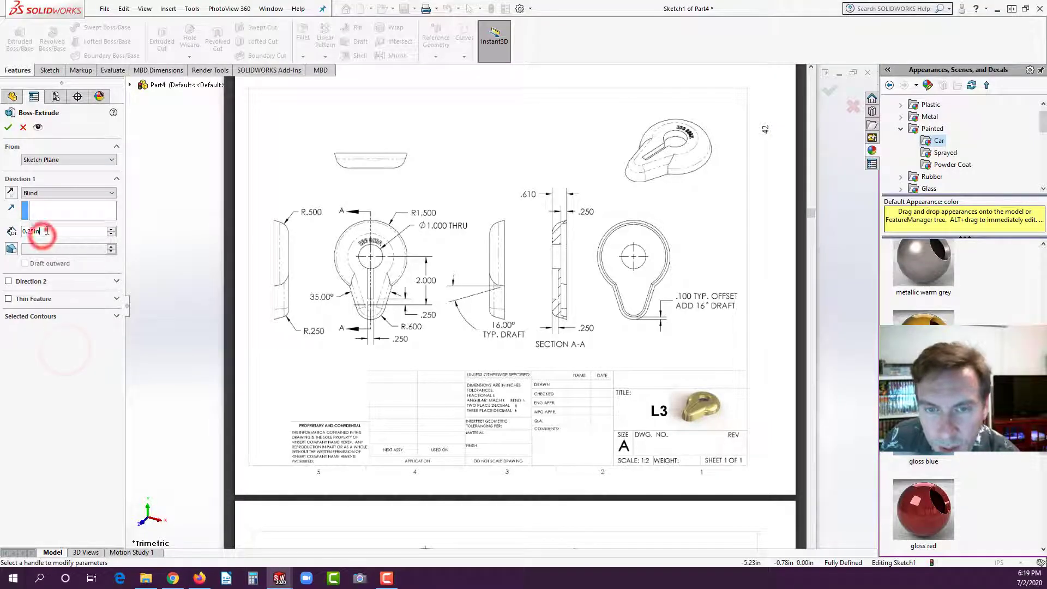
{"action": "left_click_drag", "start_coordinate": [46, 230], "coordinate": [4, 232]}
{"action": "type", "text": "0.61"}
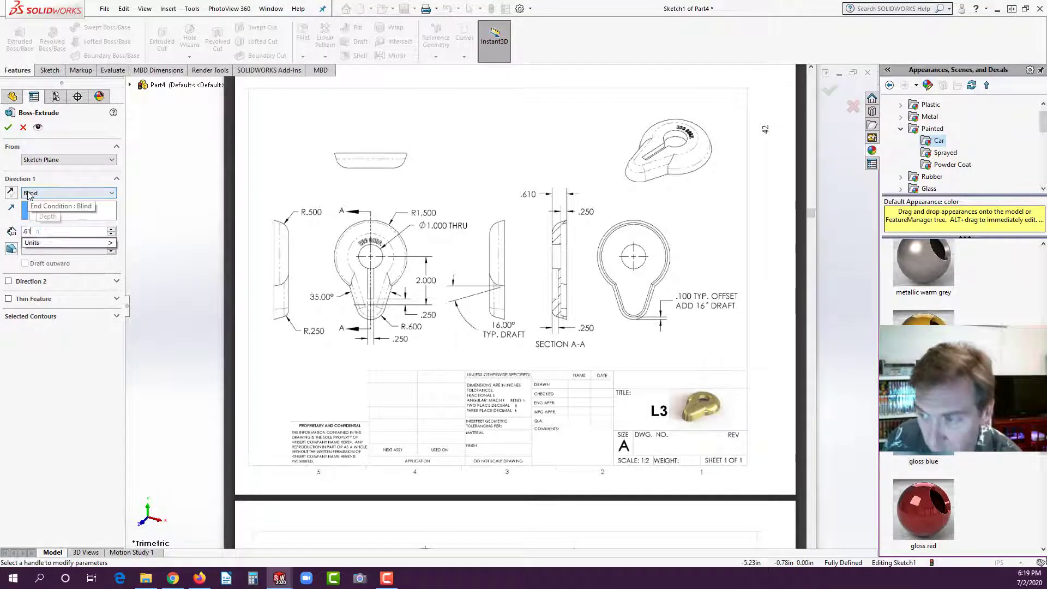
{"action": "key", "text": "Return"}
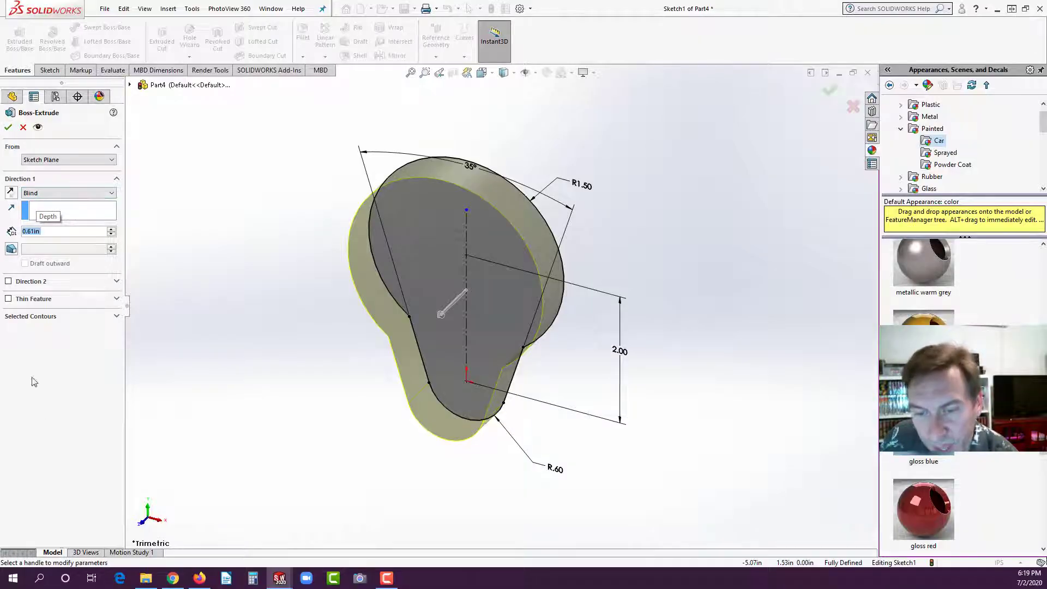
Check the draft angle in the drawing, add a 16-degree inward draft to the extrusion and complete it.
{"action": "mouse_move", "coordinate": [174, 581]}
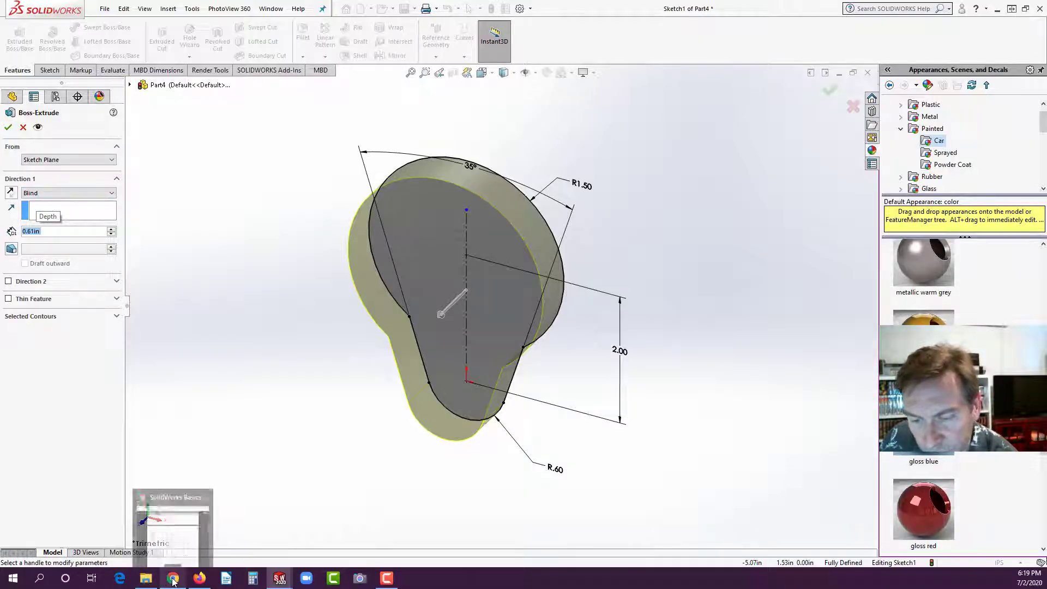
{"action": "left_click", "coordinate": [199, 579]}
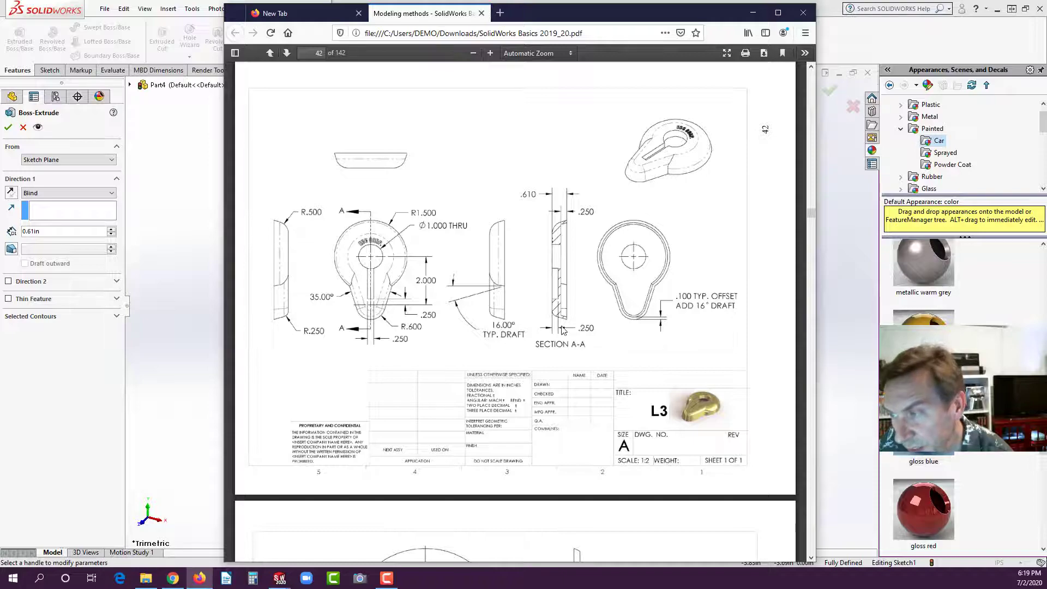
{"action": "left_click", "coordinate": [41, 444]}
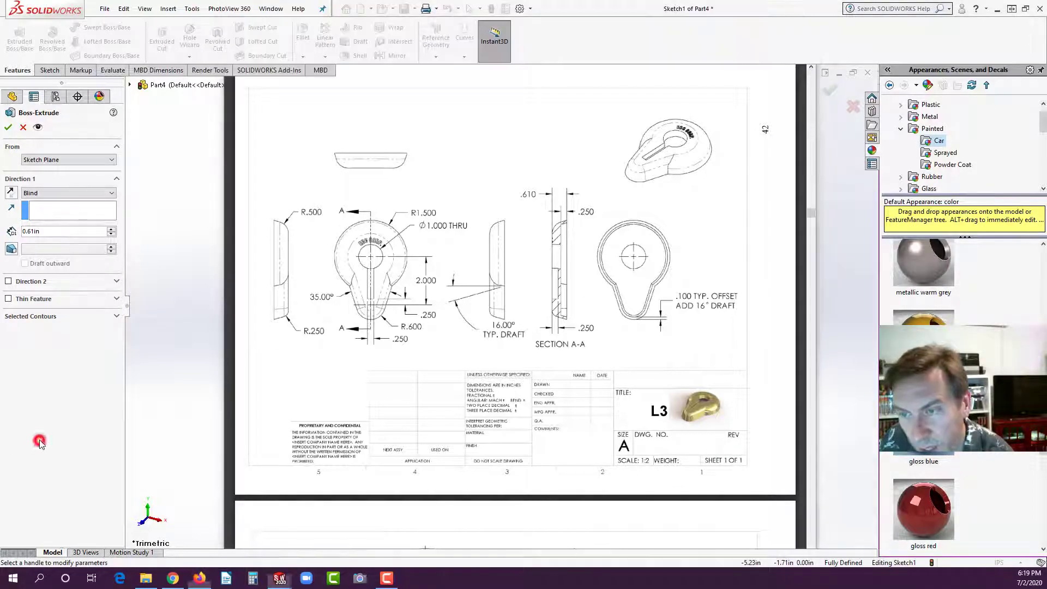
{"action": "left_click", "coordinate": [11, 249]}
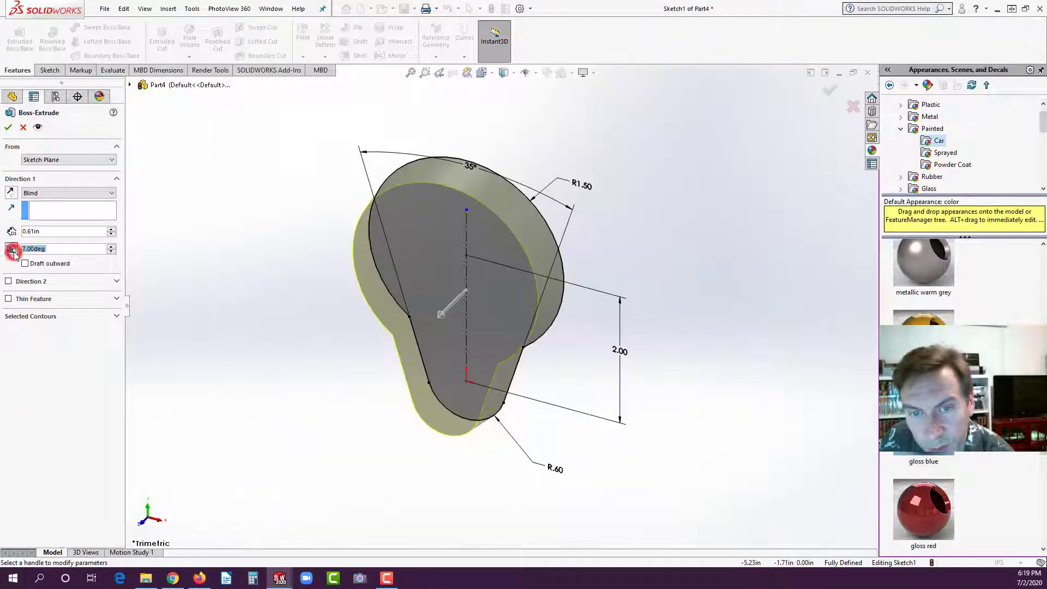
{"action": "left_click", "coordinate": [111, 246]}
{"action": "left_click", "coordinate": [111, 246]}
{"action": "left_click", "coordinate": [111, 246]}
{"action": "left_click", "coordinate": [111, 246]}
{"action": "left_click", "coordinate": [112, 246]}
{"action": "left_click", "coordinate": [111, 246]}
{"action": "left_click", "coordinate": [111, 246]}
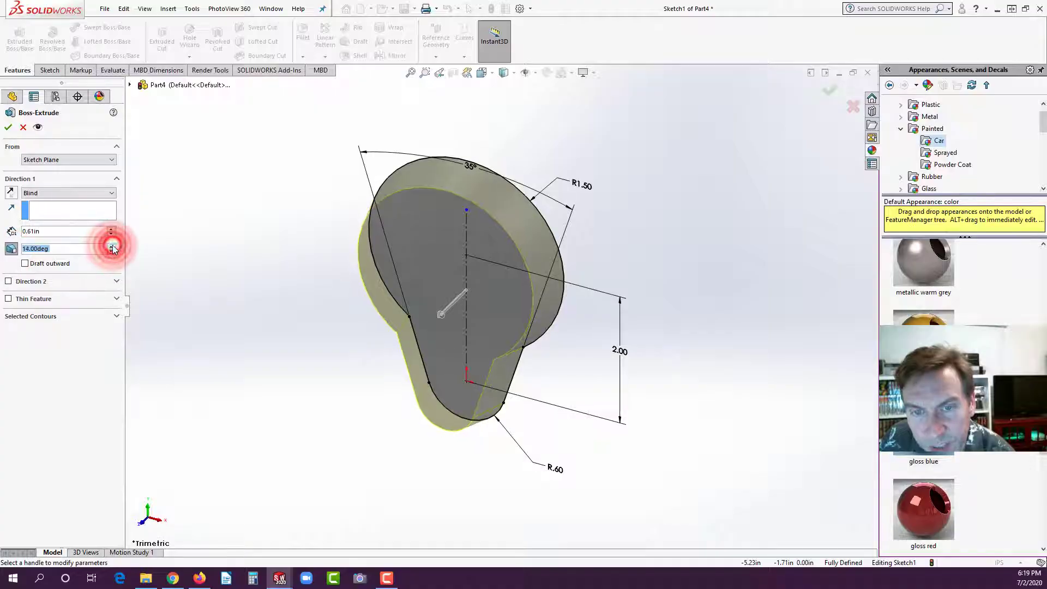
{"action": "left_click", "coordinate": [111, 246]}
{"action": "left_click", "coordinate": [111, 246]}
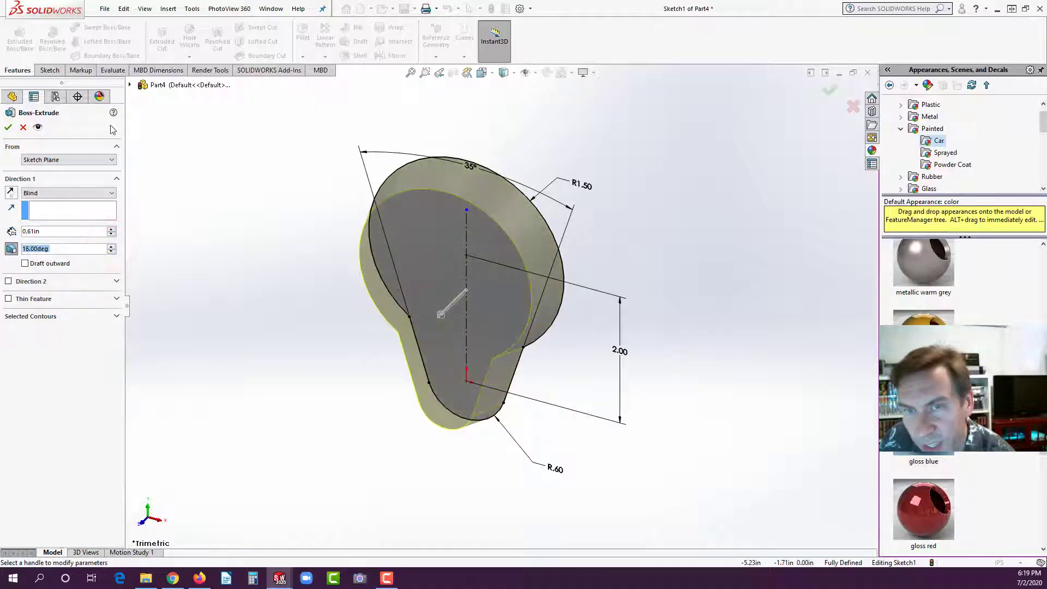
{"action": "left_click", "coordinate": [8, 128]}
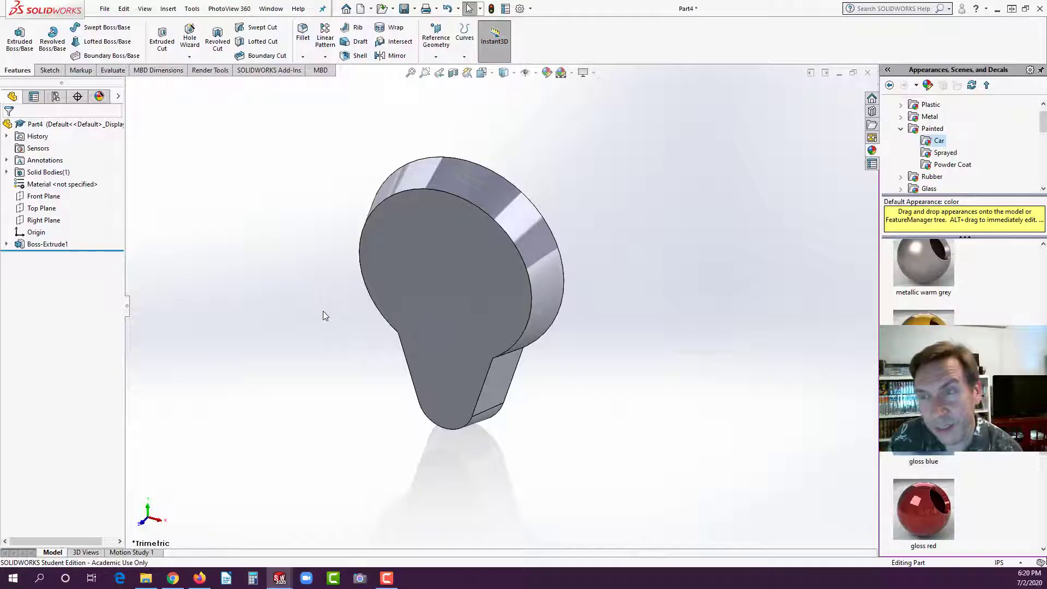
Start a fillet with a 0.50 in radius, try it on the large arc's front edge and deselect that edge.
{"action": "left_click", "coordinate": [303, 37]}
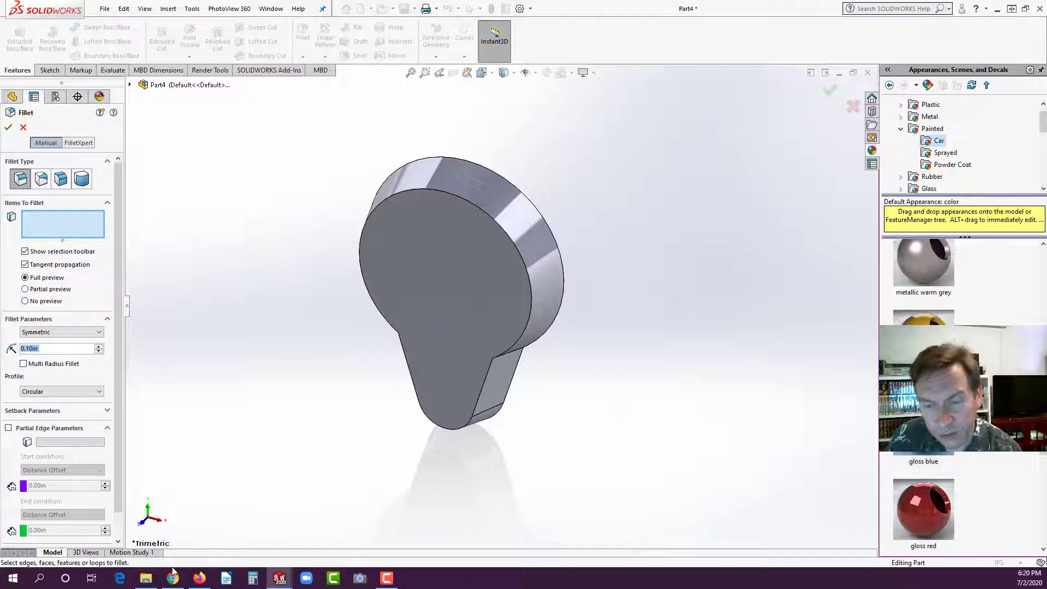
{"action": "left_click", "coordinate": [199, 577]}
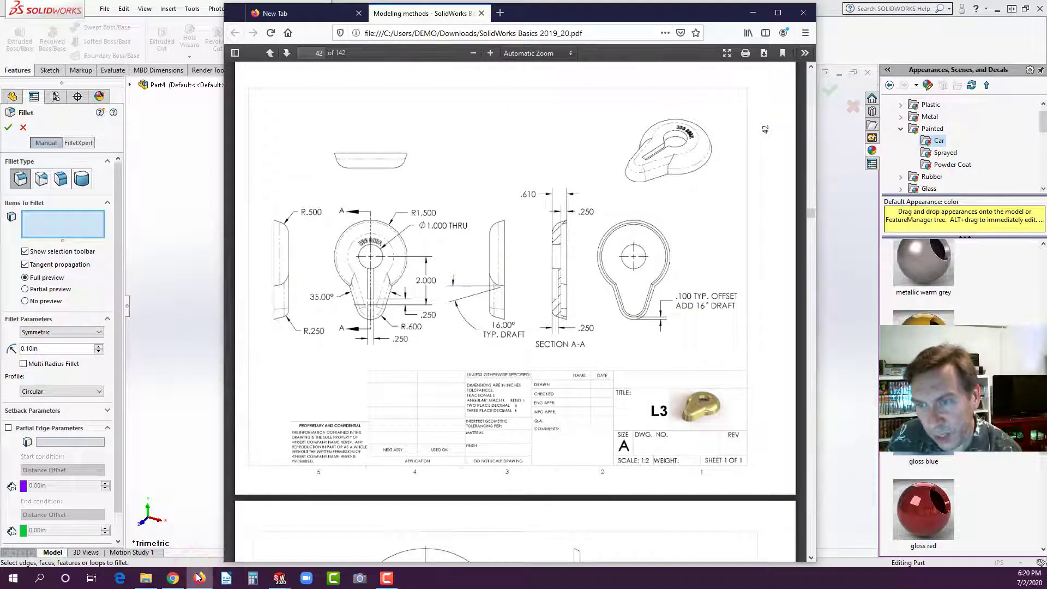
{"action": "left_click", "coordinate": [172, 456]}
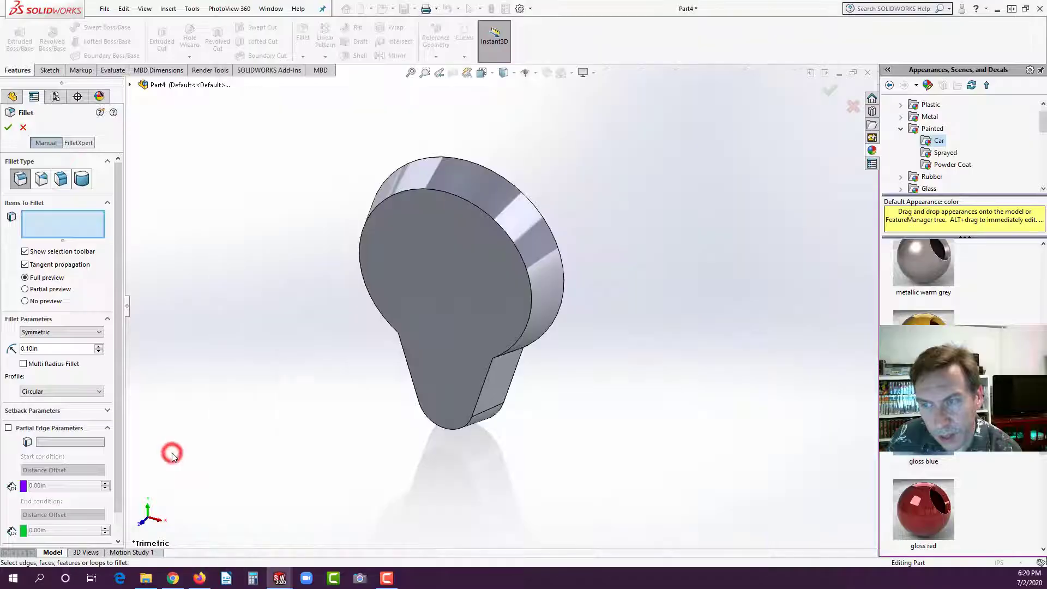
{"action": "left_click", "coordinate": [38, 349]}
{"action": "type", "text": "3"}
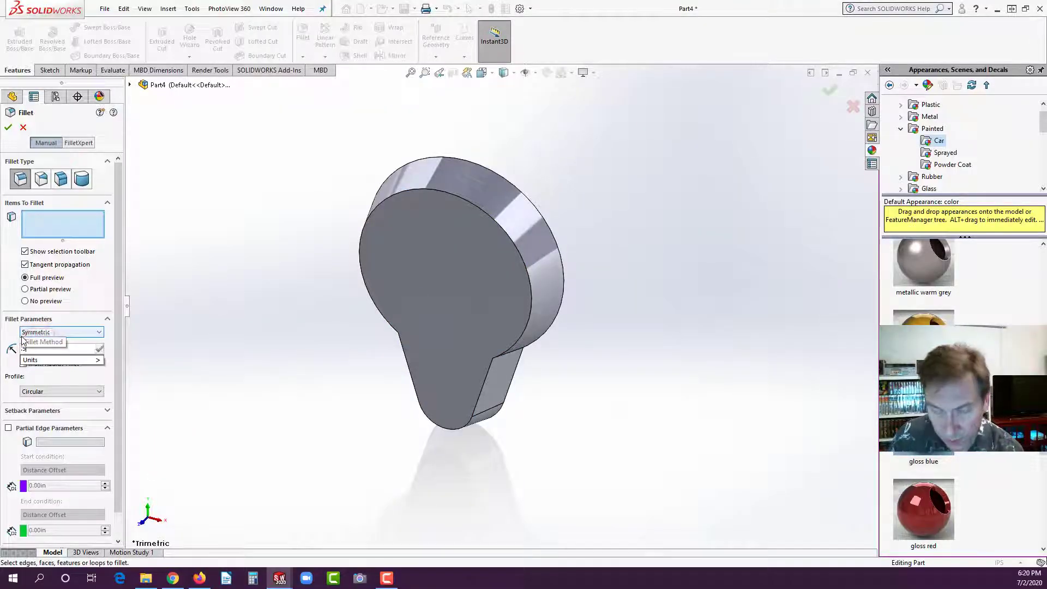
{"action": "key", "text": "Return"}
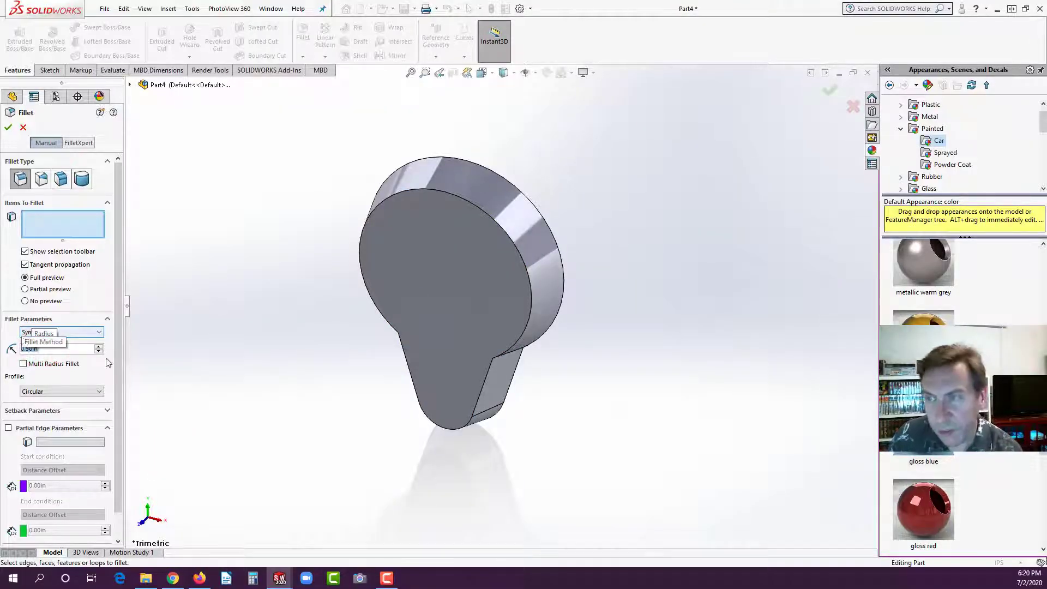
{"action": "left_click", "coordinate": [466, 203]}
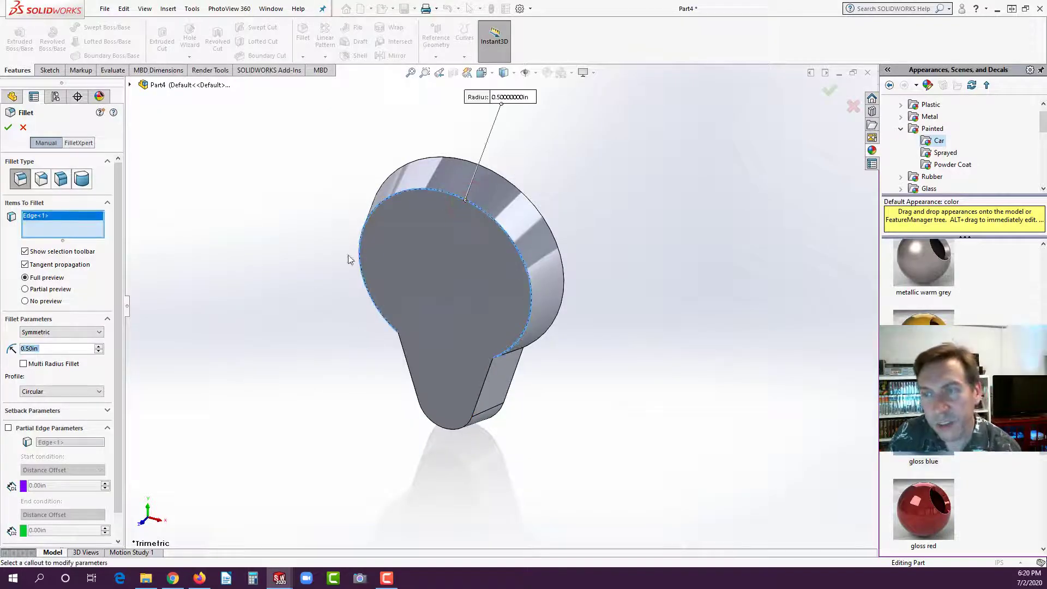
{"action": "left_click", "coordinate": [439, 194]}
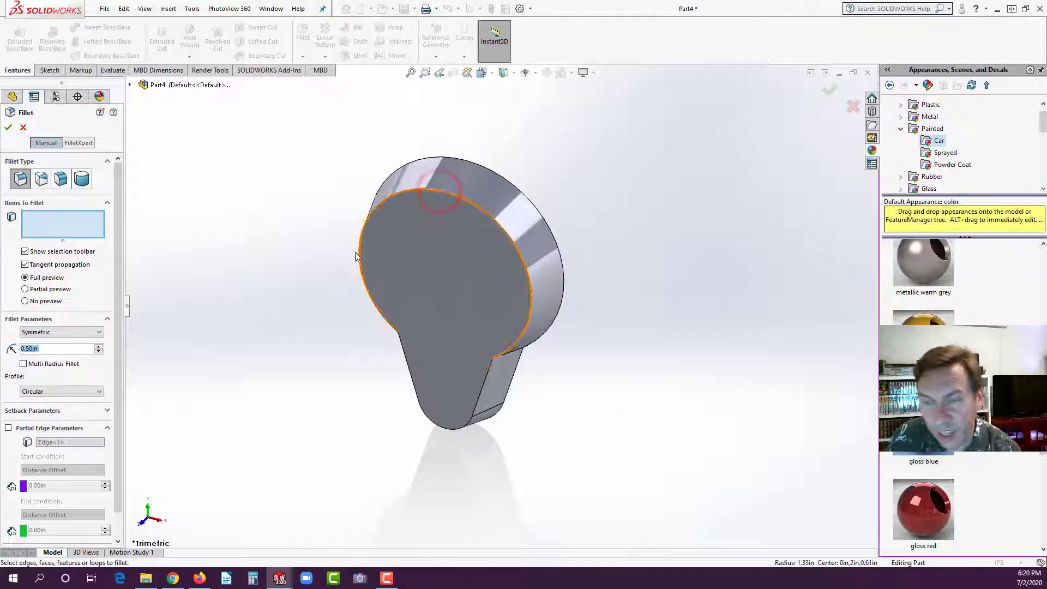
Check the drawing for the smaller radius and fillet the front edge around the narrow lower end at 0.25 in.
{"action": "left_click", "coordinate": [199, 577]}
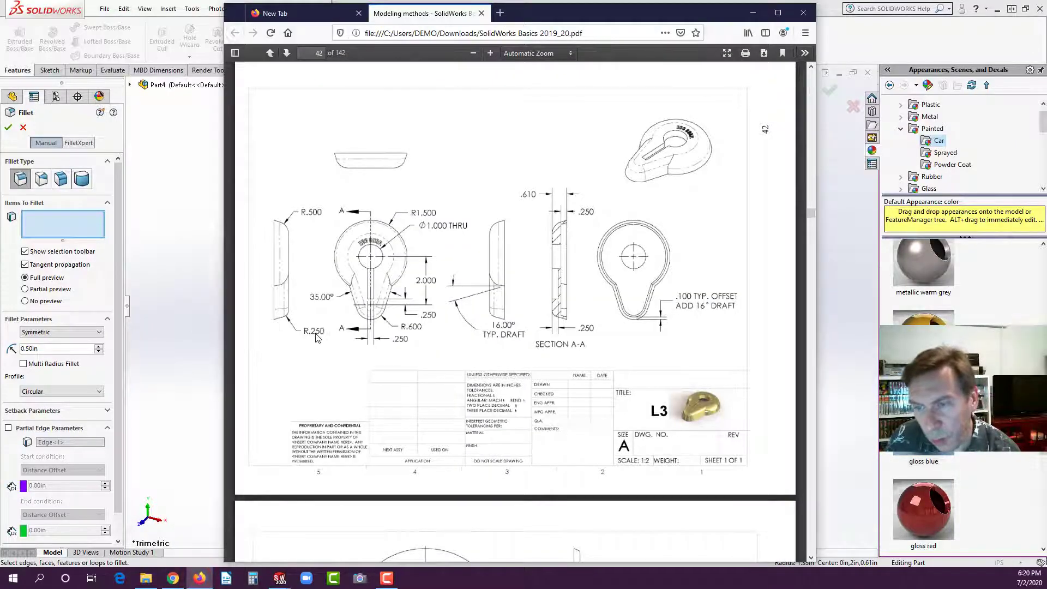
{"action": "left_click", "coordinate": [192, 274]}
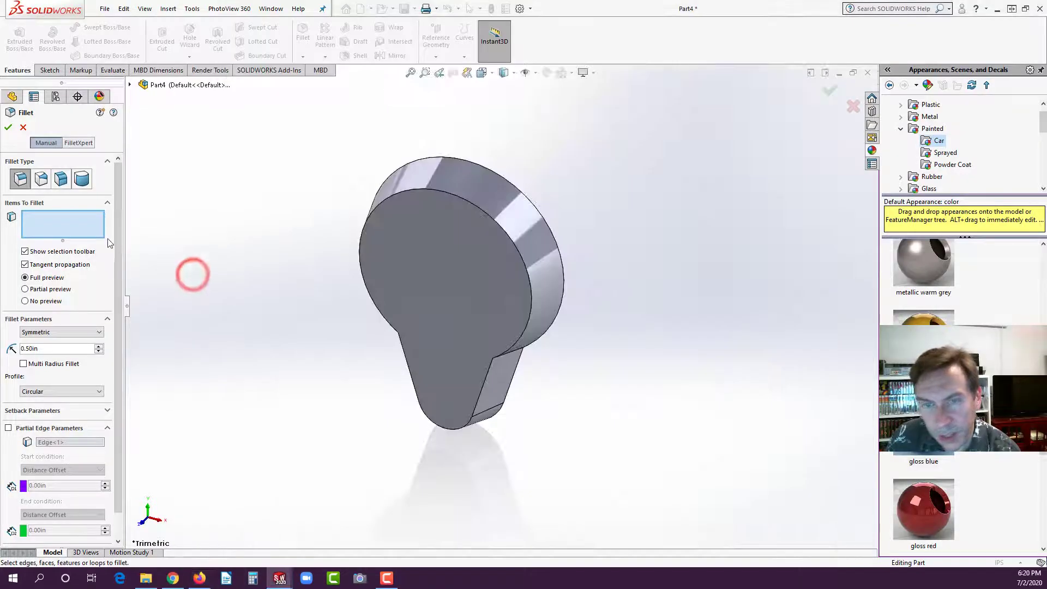
{"action": "left_click_drag", "start_coordinate": [40, 348], "coordinate": [19, 348]}
{"action": "type", "text": ".25"}
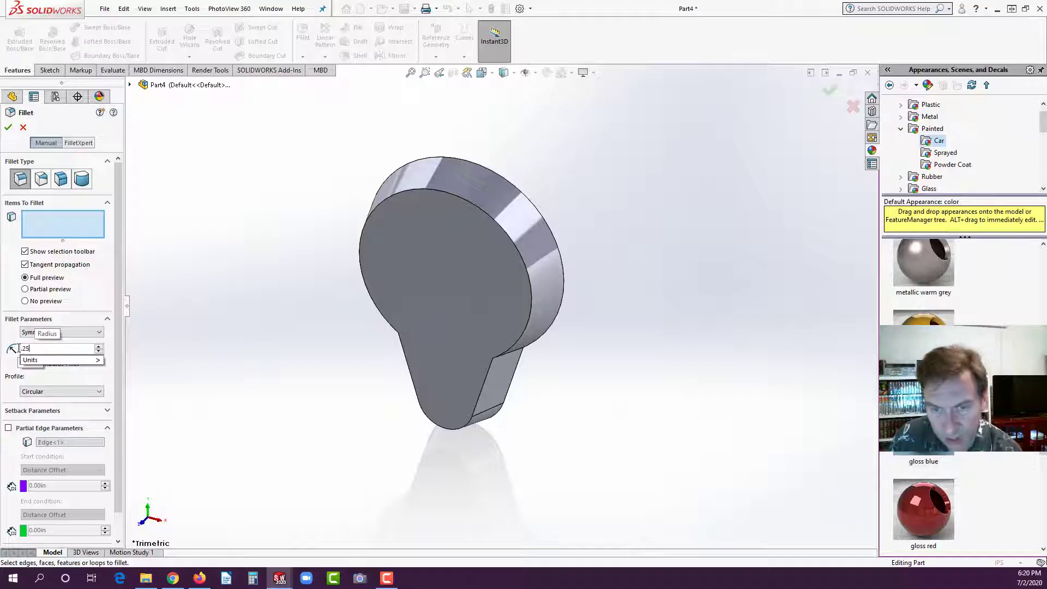
{"action": "left_click", "coordinate": [416, 394]}
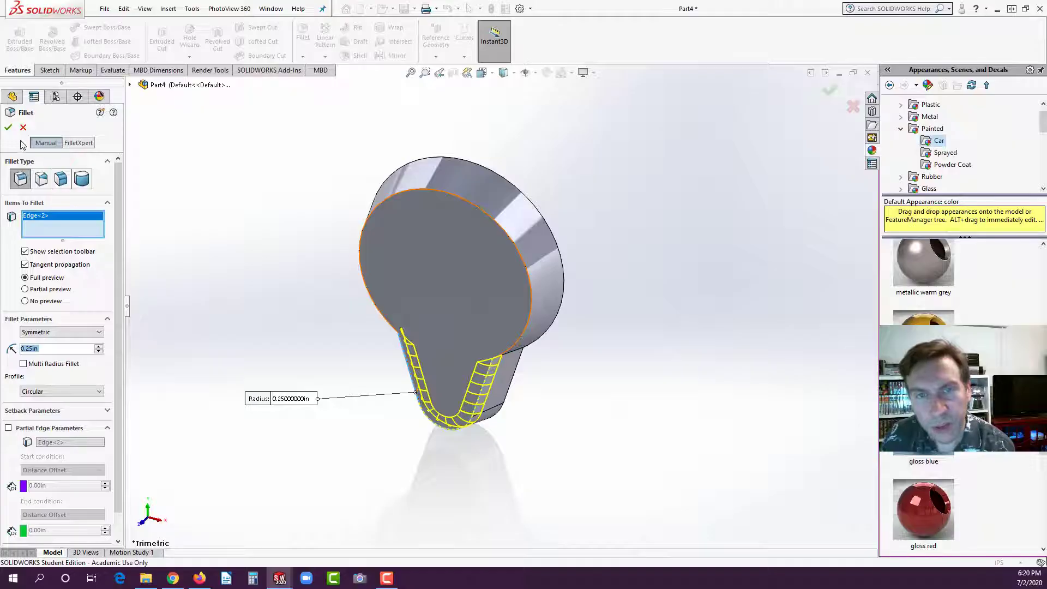
{"action": "left_click", "coordinate": [8, 127]}
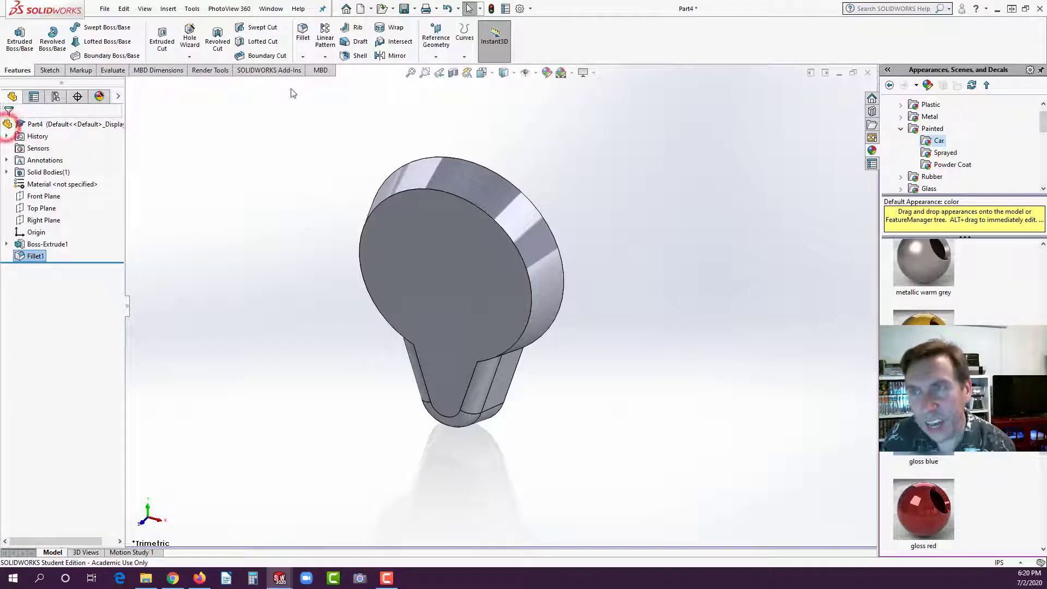
Fillet the front edge of the large round end with a 0.50 in radius.
{"action": "left_click", "coordinate": [303, 37]}
{"action": "key", "text": "BackSpace"}
{"action": "type", "text": "."}
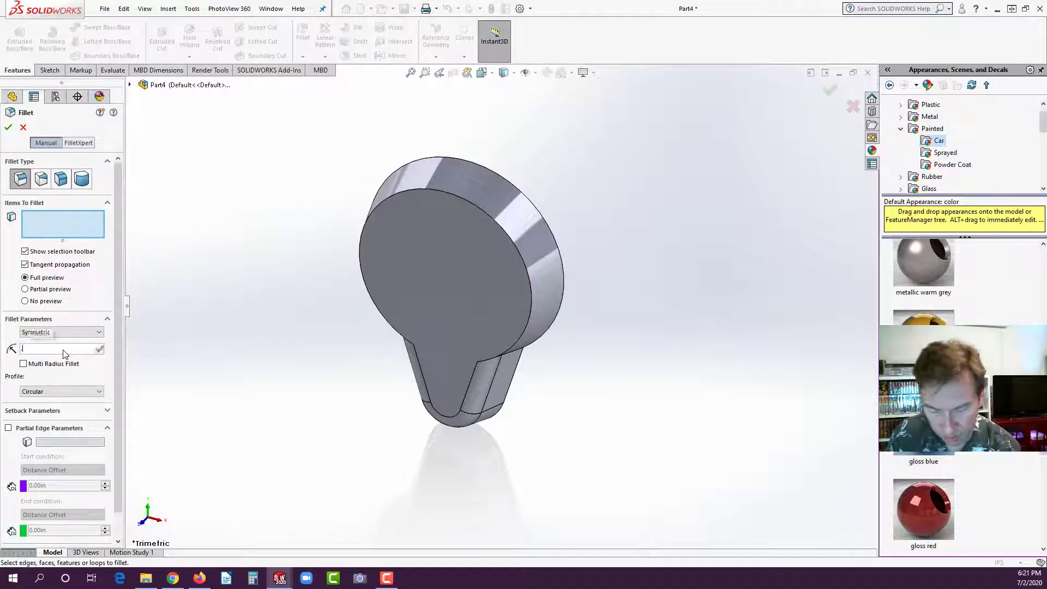
{"action": "type", "text": "5"}
{"action": "key", "text": "Return"}
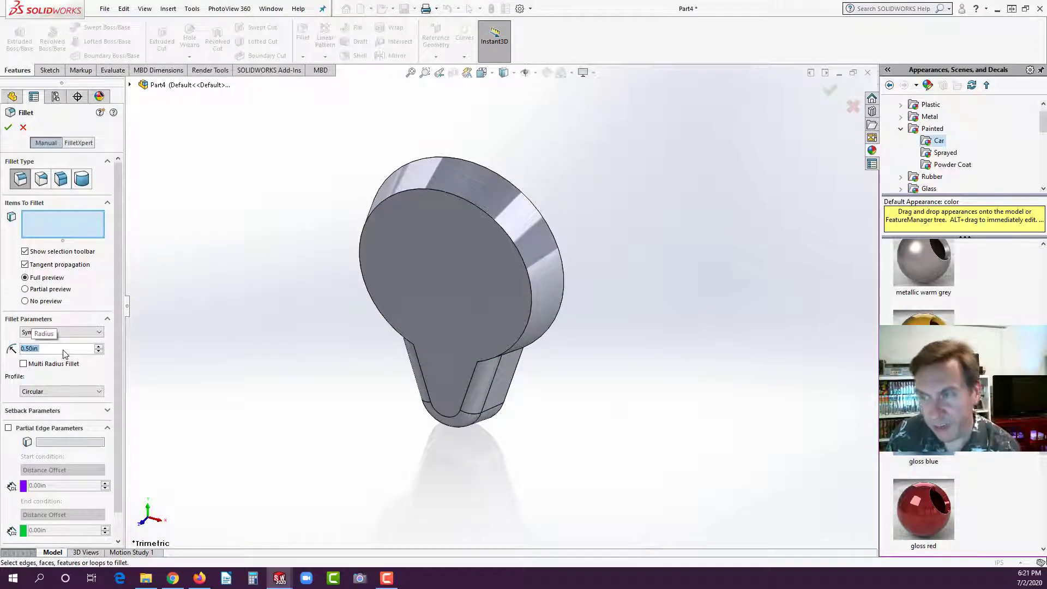
{"action": "left_click", "coordinate": [478, 208]}
{"action": "left_click", "coordinate": [5, 130]}
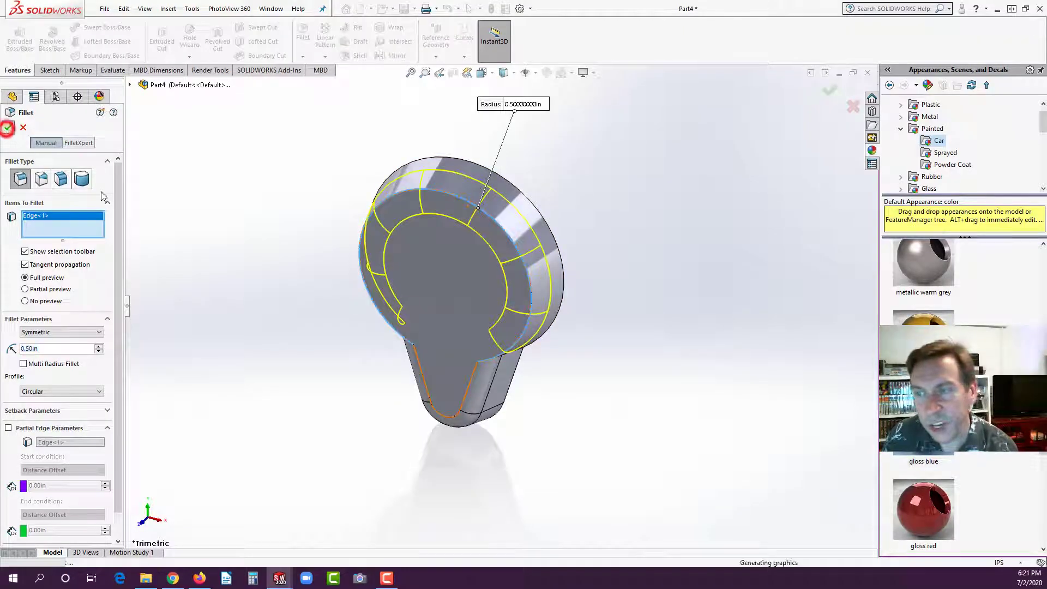
{"action": "left_click", "coordinate": [173, 224]}
Start a sketch on the flat back face and offset the face outline 0.10 in inward.
{"action": "middle_click_drag", "start_coordinate": [412, 333], "coordinate": [256, 205]}
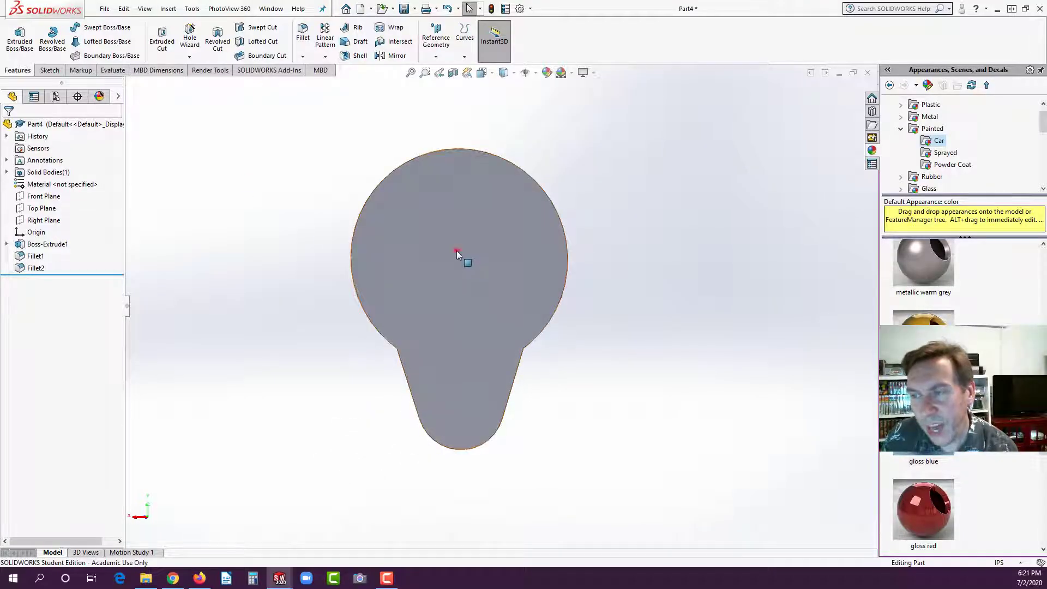
{"action": "left_click", "coordinate": [456, 250]}
{"action": "left_click", "coordinate": [508, 218]}
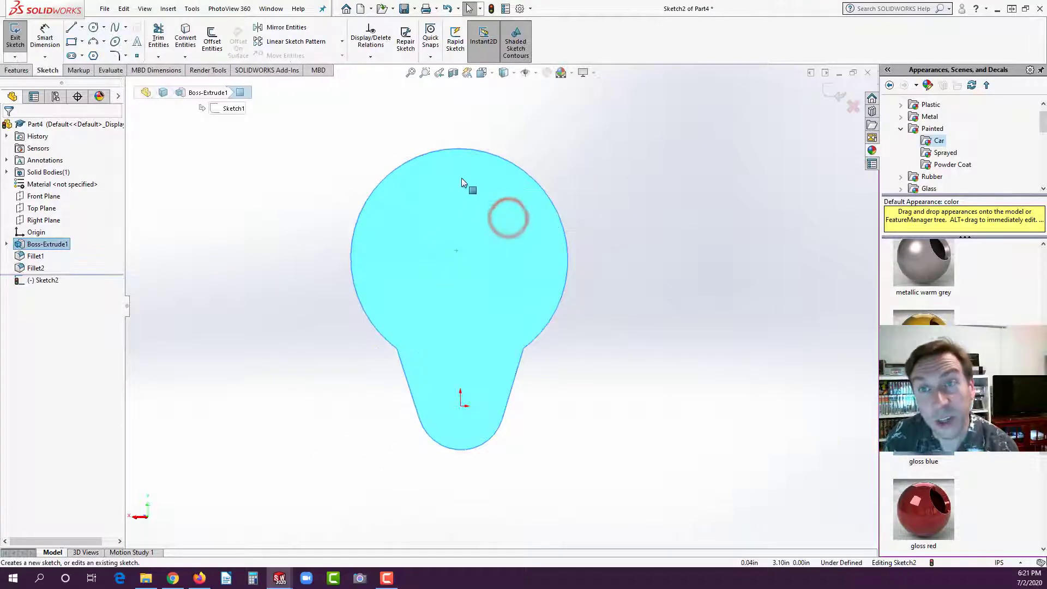
{"action": "left_click", "coordinate": [213, 46]}
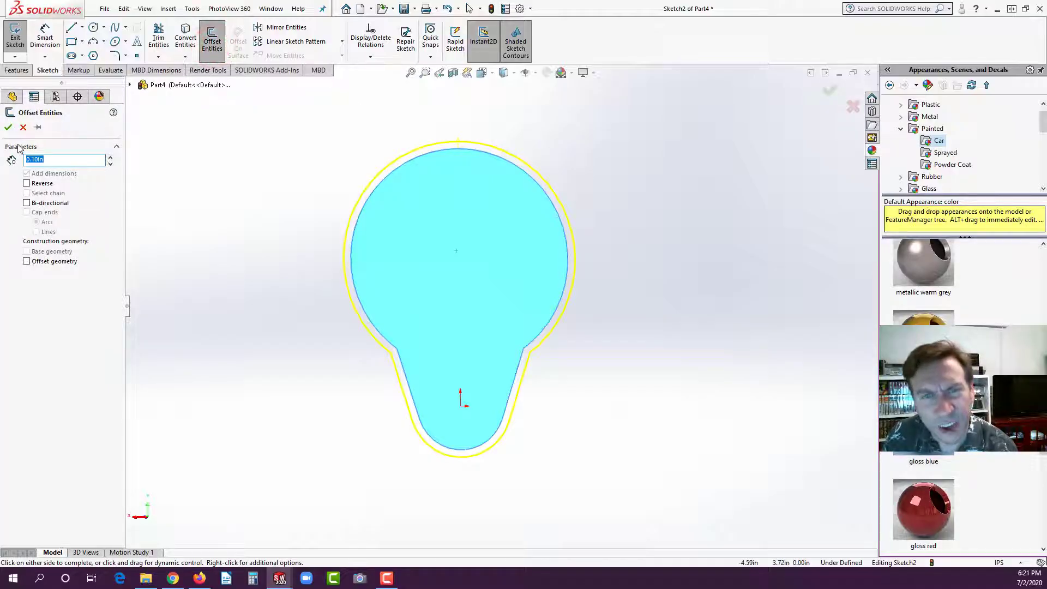
{"action": "left_click", "coordinate": [27, 184]}
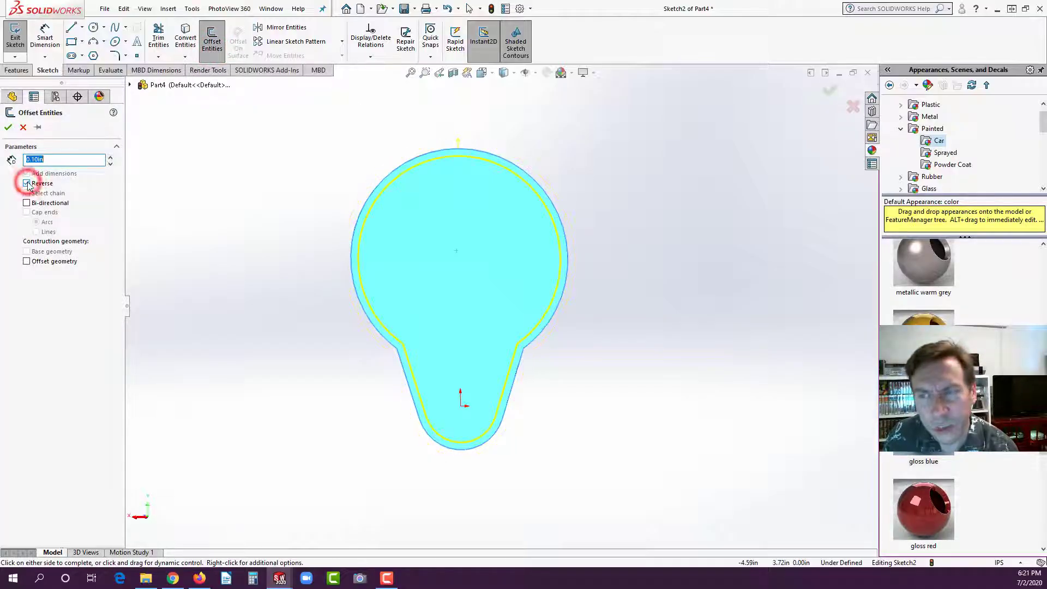
{"action": "left_click", "coordinate": [7, 127]}
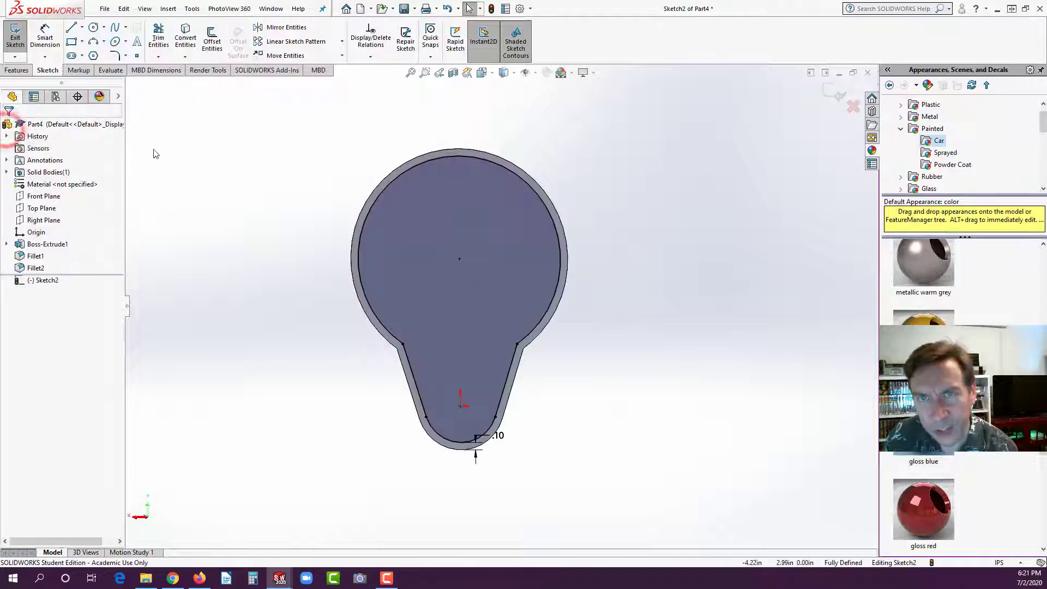
Cut the offset outline 0.25 in deep into the back with a 16° draft, checking the drawing for the depth.
{"action": "left_click", "coordinate": [17, 70]}
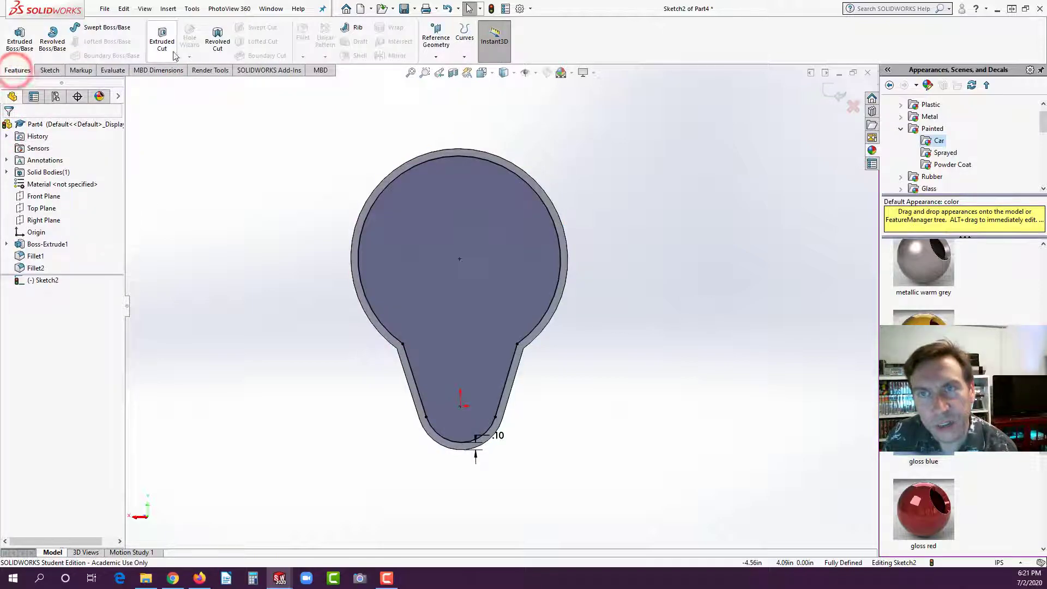
{"action": "left_click", "coordinate": [162, 39]}
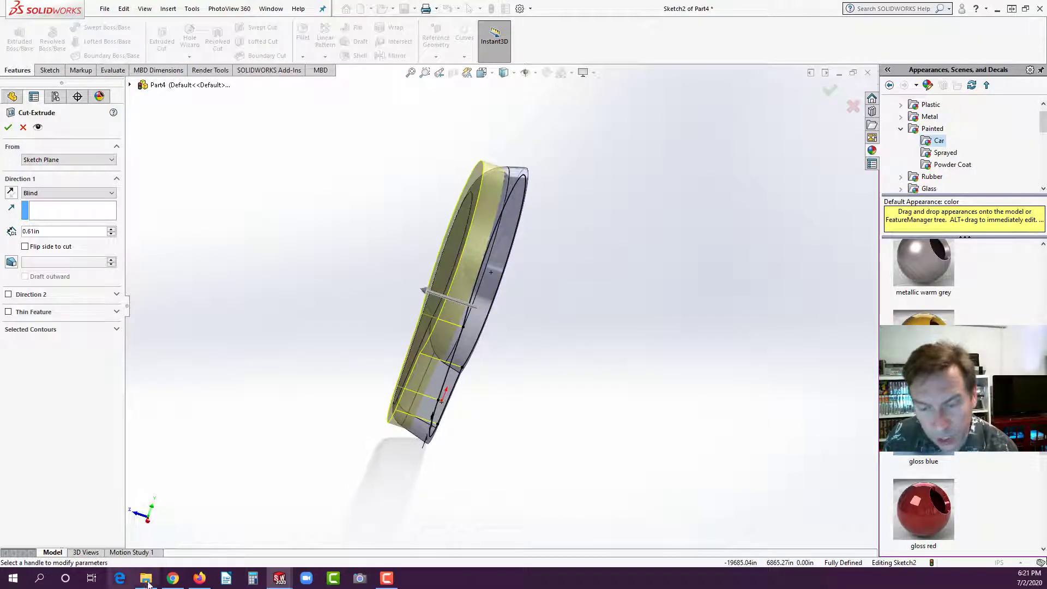
{"action": "left_click", "coordinate": [199, 578]}
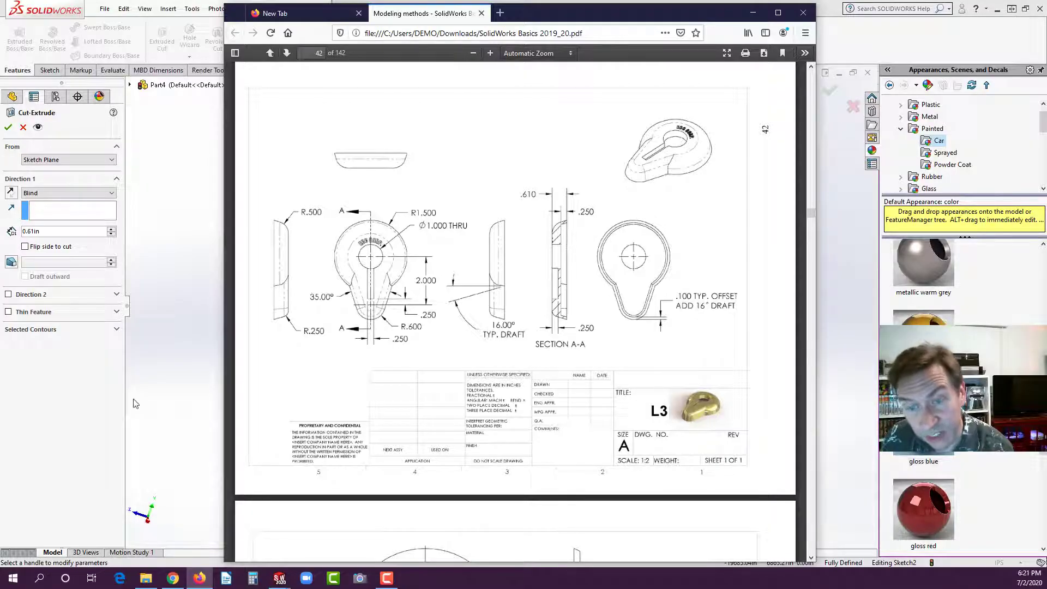
{"action": "left_click", "coordinate": [84, 396]}
{"action": "left_click", "coordinate": [35, 231]}
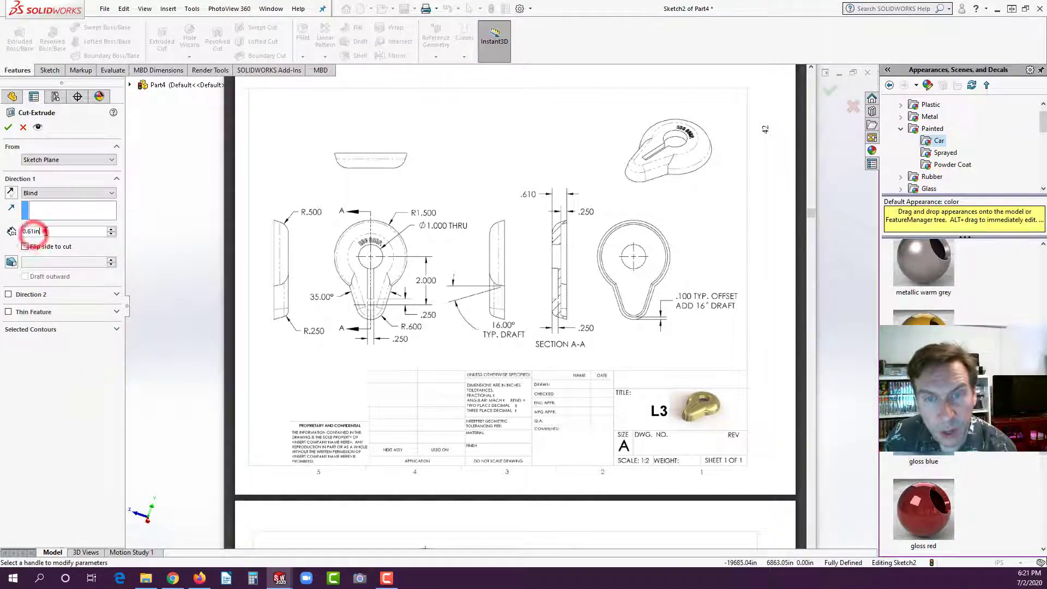
{"action": "type", "text": ".25"}
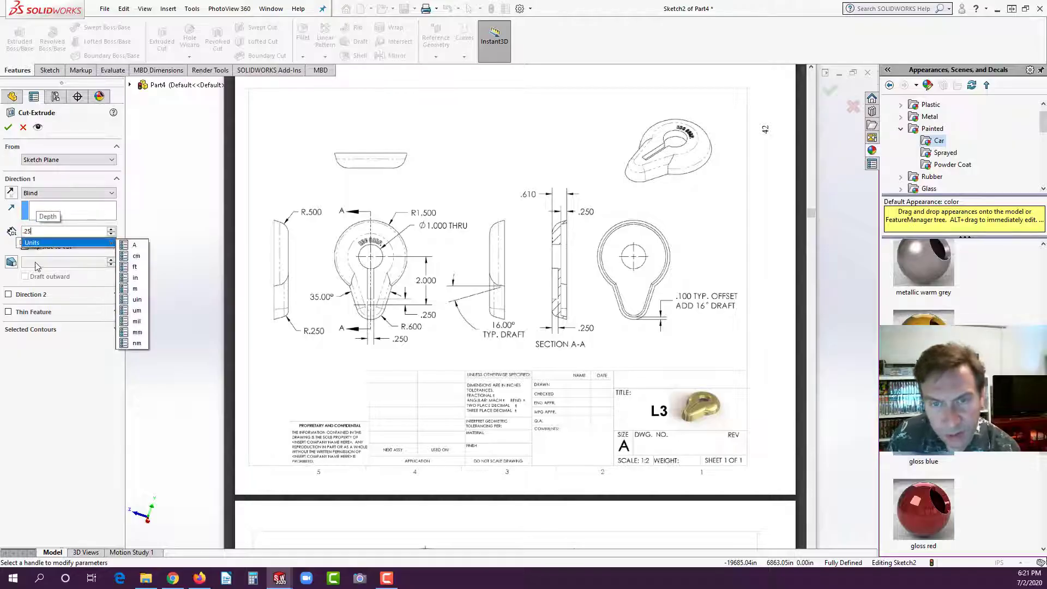
{"action": "left_click", "coordinate": [44, 259]}
{"action": "left_click", "coordinate": [11, 261]}
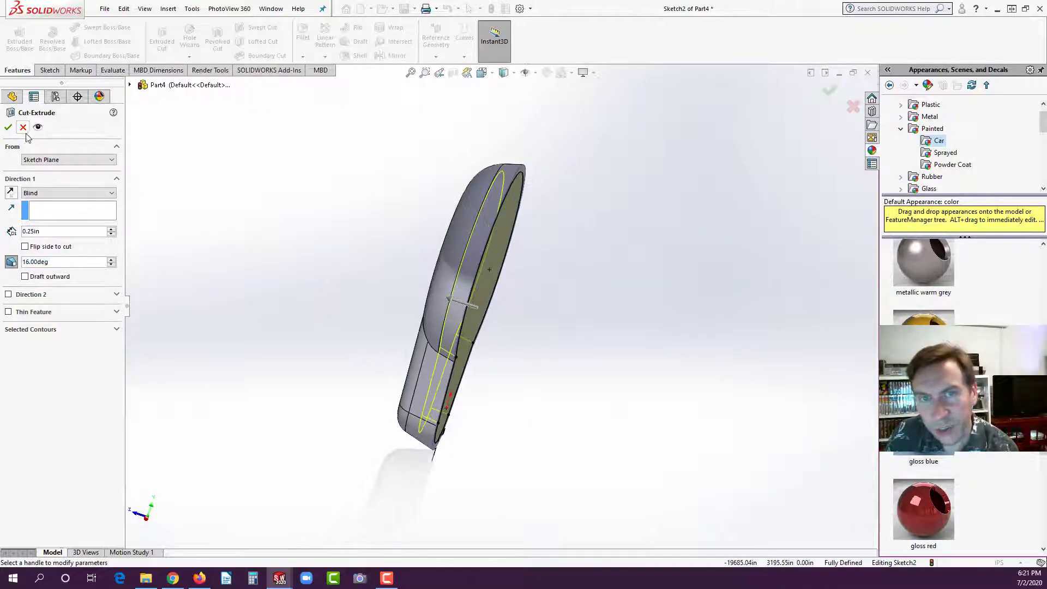
{"action": "left_click", "coordinate": [7, 127]}
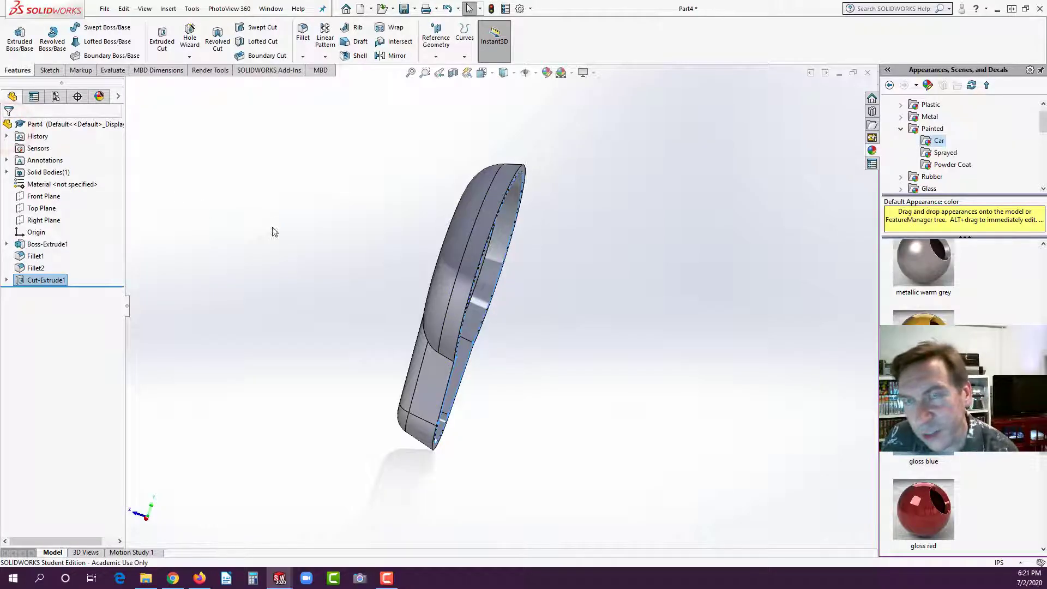
Start a sketch on the flat front face and draw a circle of about 0.31 in radius at the large arc's centre.
{"action": "middle_click_drag", "start_coordinate": [431, 239], "coordinate": [492, 245]}
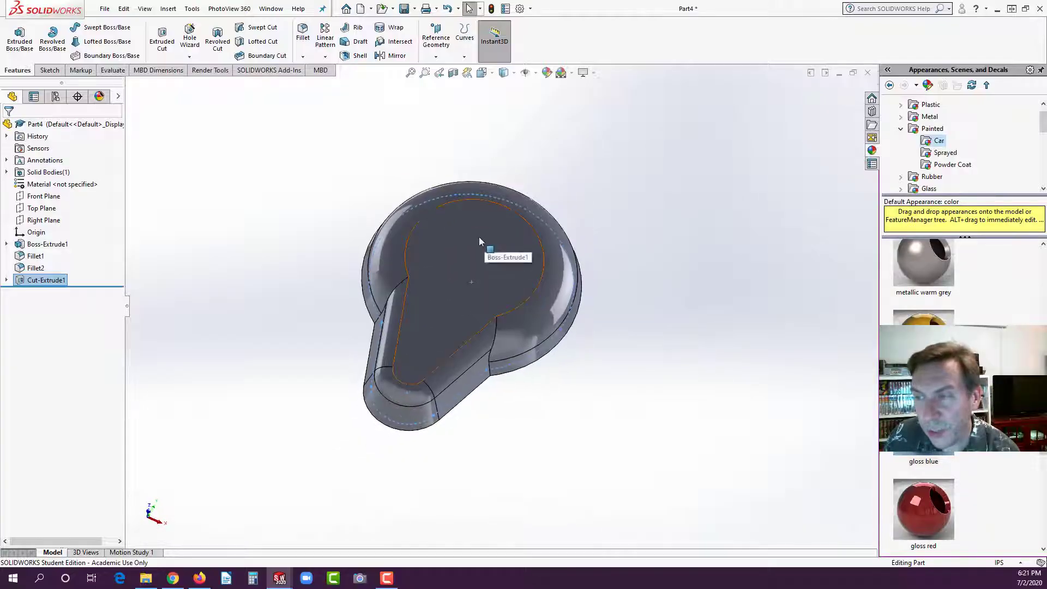
{"action": "left_click", "coordinate": [479, 231]}
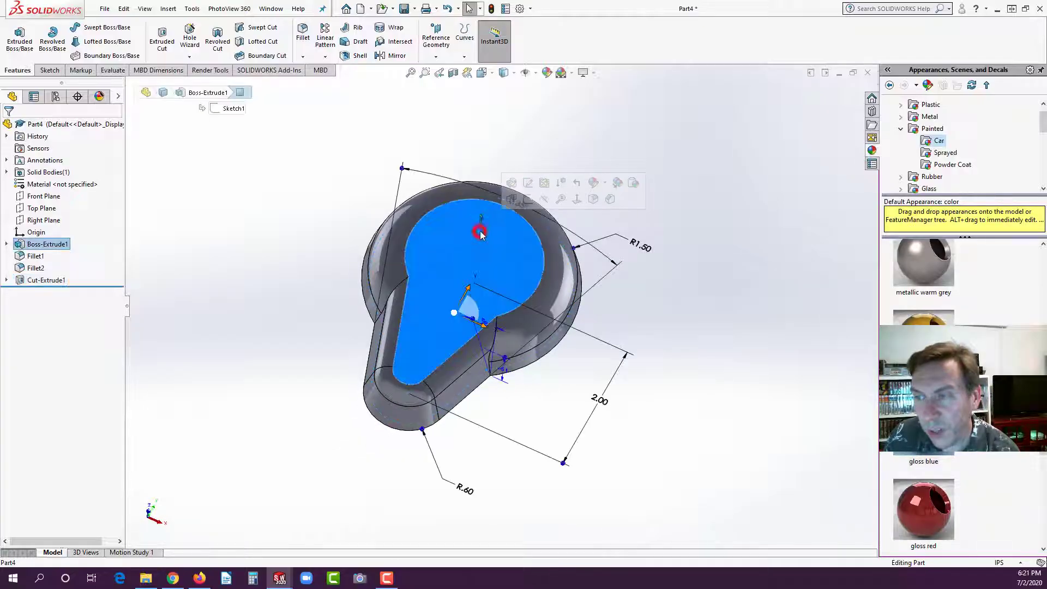
{"action": "left_click", "coordinate": [527, 201]}
{"action": "key", "text": "space"}
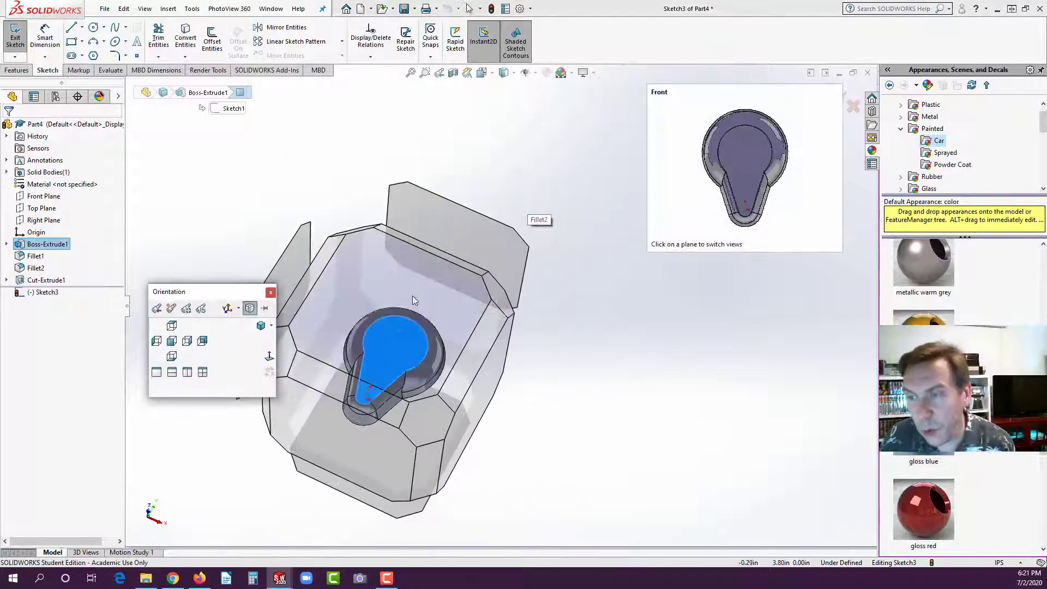
{"action": "left_click", "coordinate": [533, 215]}
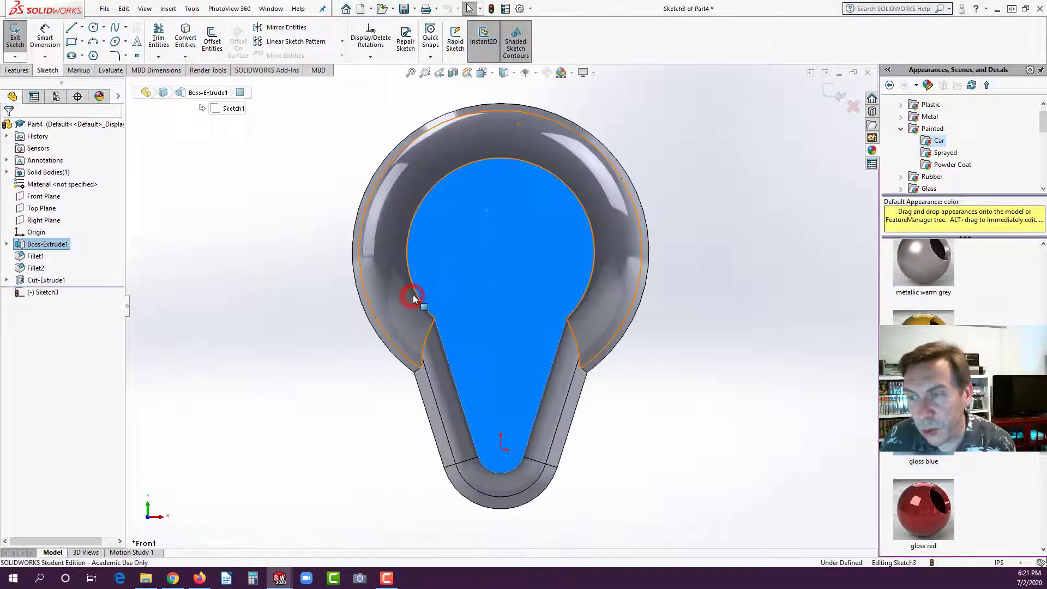
{"action": "left_click", "coordinate": [94, 27]}
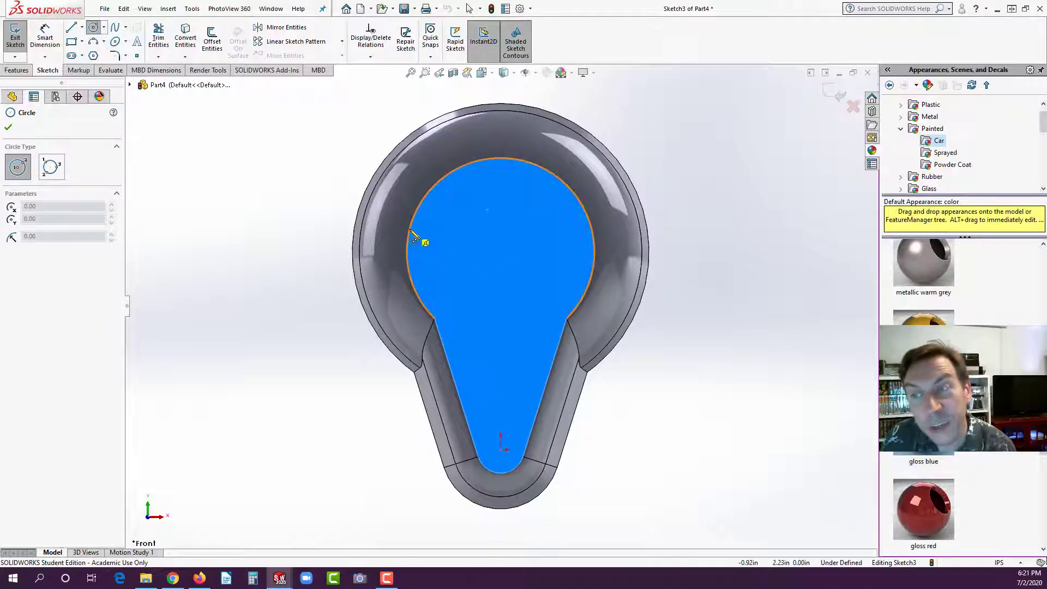
{"action": "left_click", "coordinate": [502, 253]}
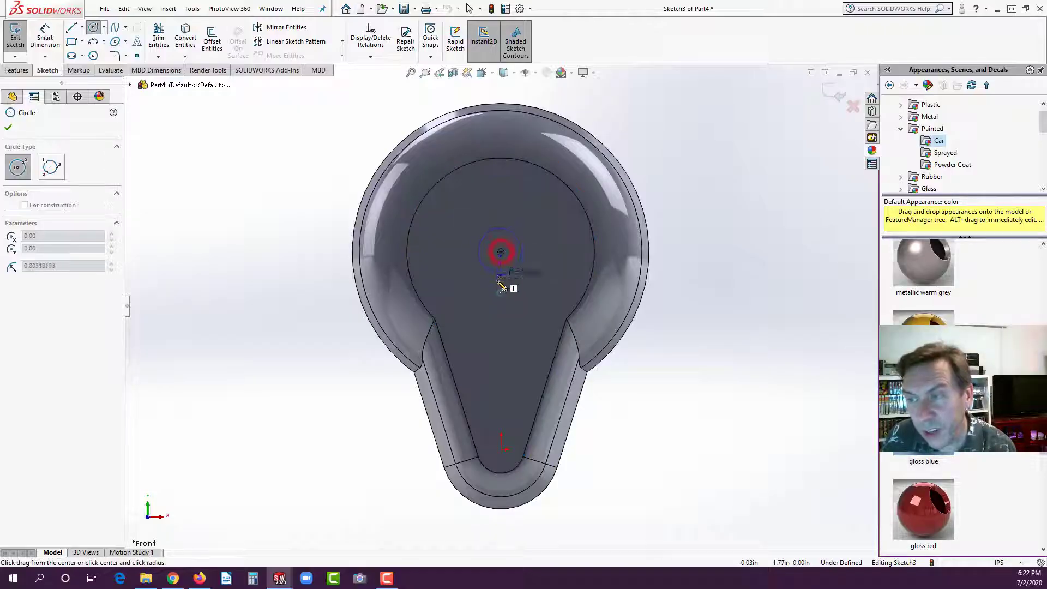
{"action": "left_click", "coordinate": [501, 284]}
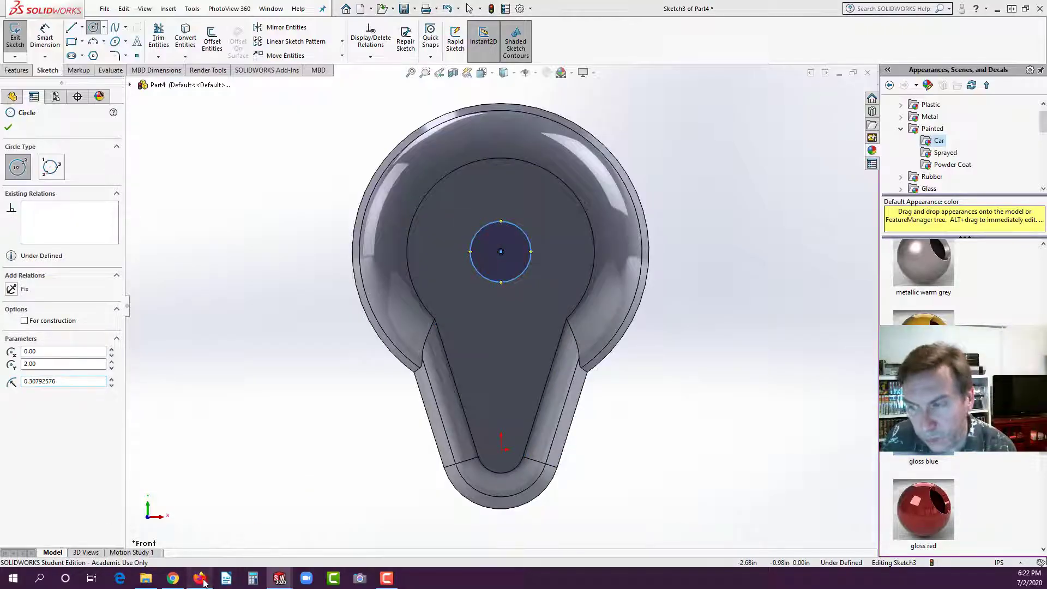
Check the drawing for the hole size and dimension the circle's diameter as 1.00 in.
{"action": "left_click", "coordinate": [201, 579]}
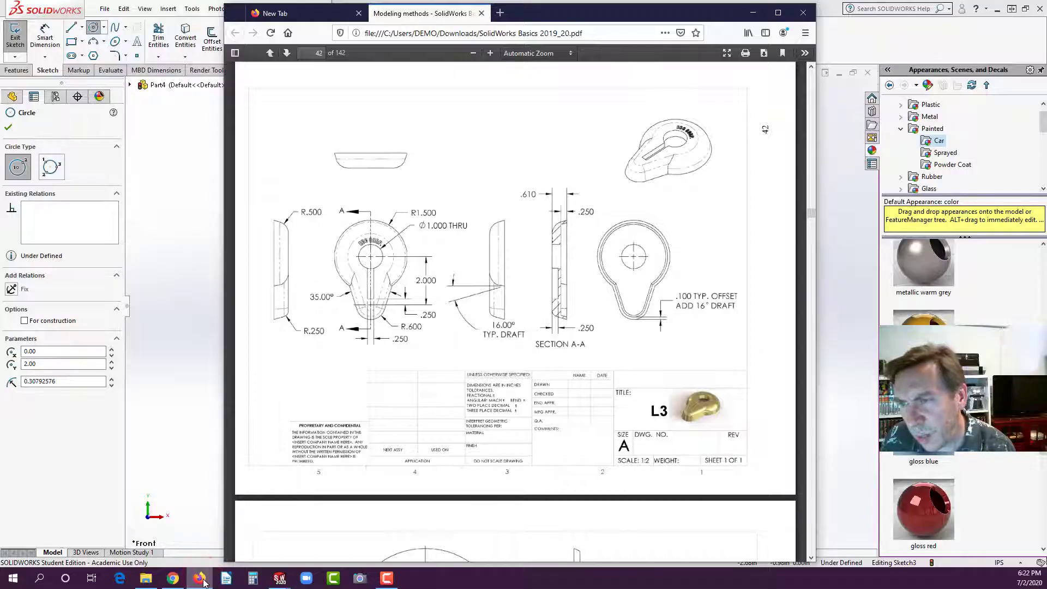
{"action": "left_click", "coordinate": [200, 579]}
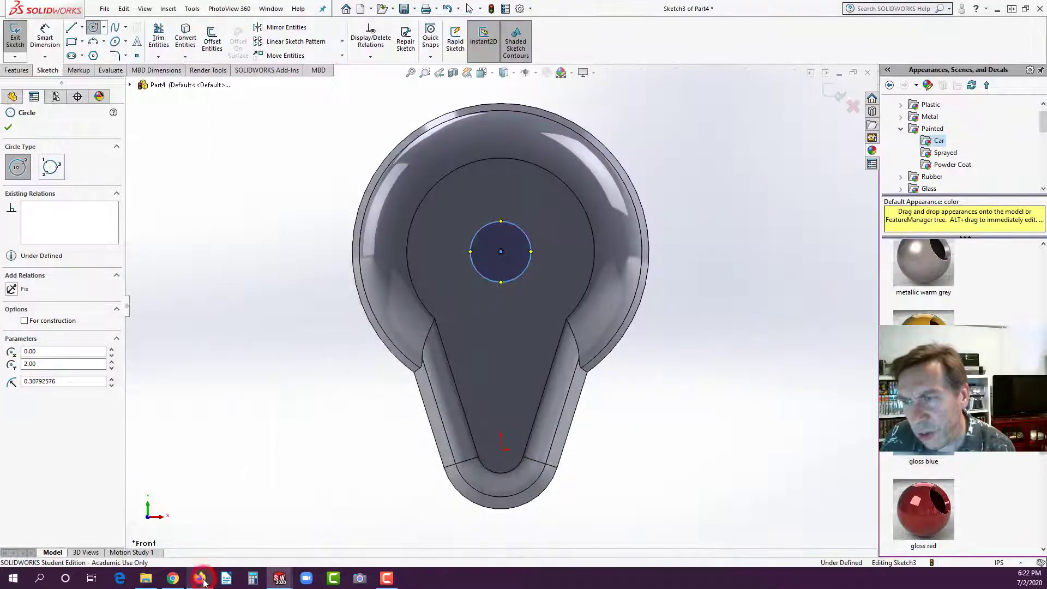
{"action": "left_click", "coordinate": [43, 41]}
{"action": "left_click", "coordinate": [526, 232]}
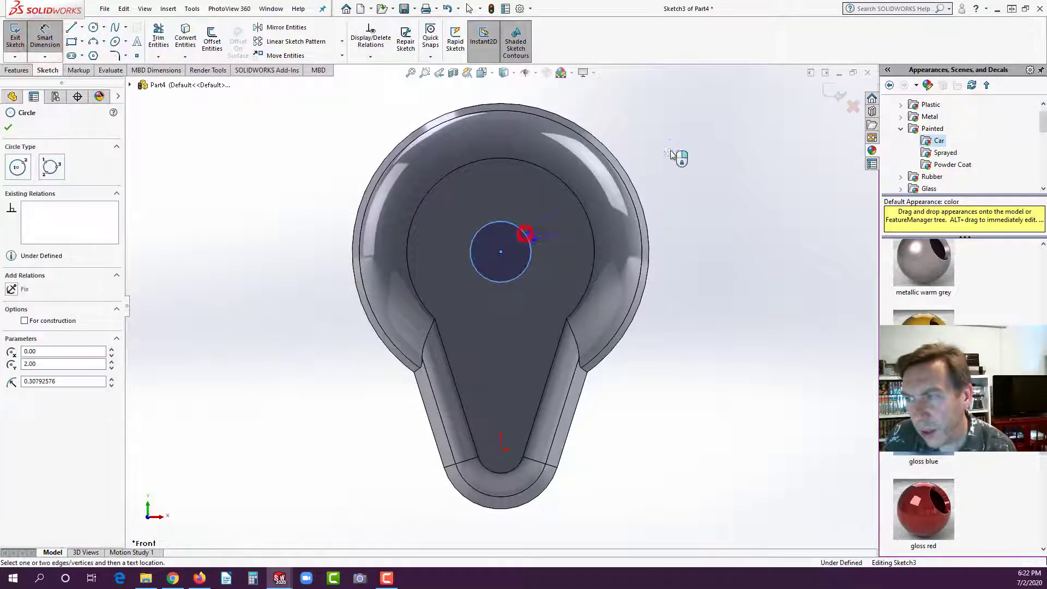
{"action": "left_click", "coordinate": [690, 119]}
{"action": "type", "text": "1.00in"}
{"action": "key", "text": "Return"}
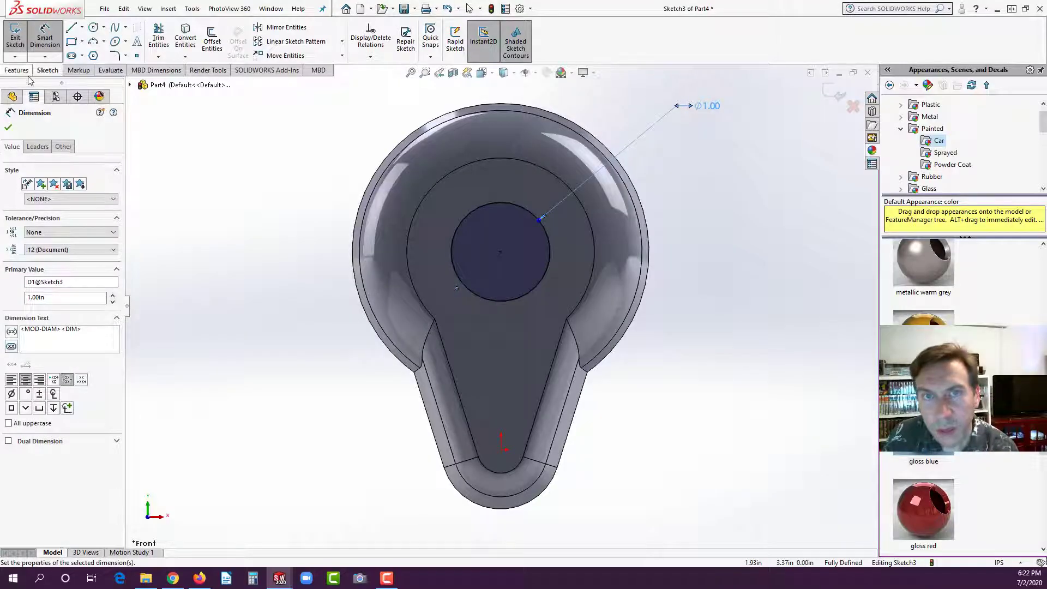
Cut the circle through the whole part with the Through All end condition.
{"action": "left_click", "coordinate": [17, 70]}
{"action": "left_click", "coordinate": [161, 38]}
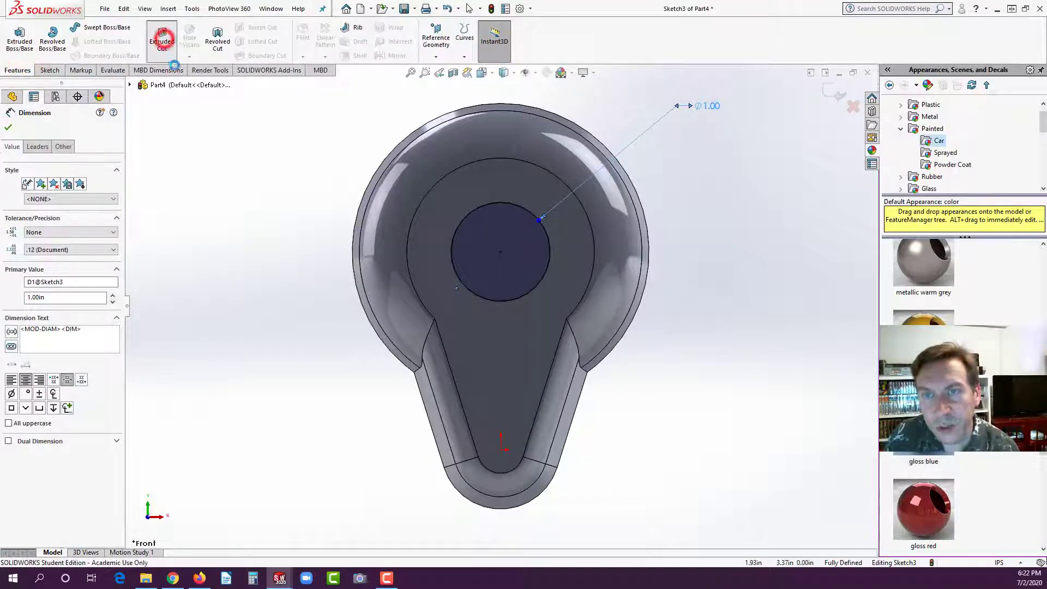
{"action": "left_click", "coordinate": [36, 193]}
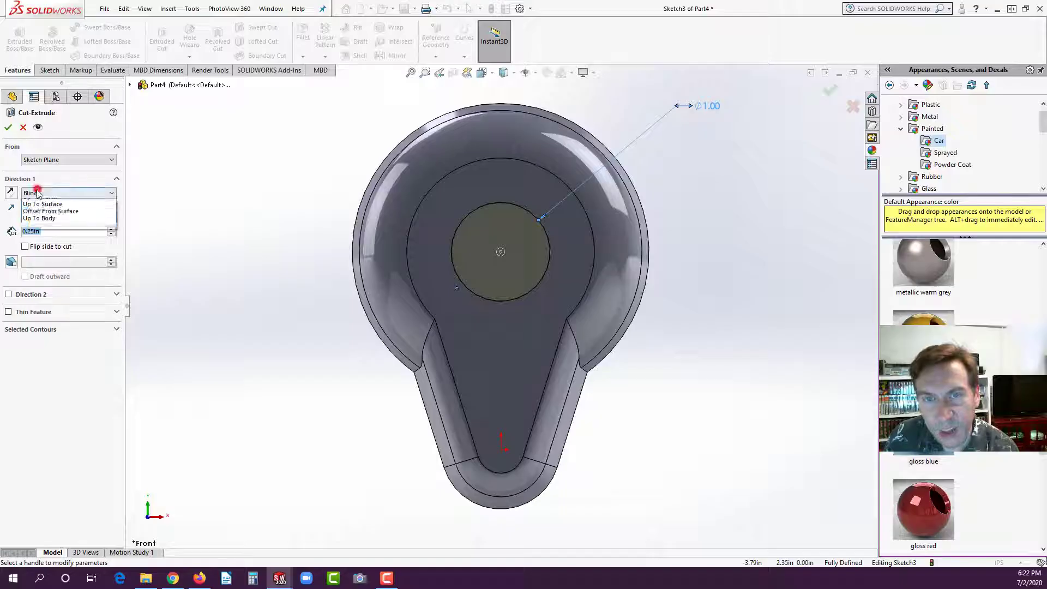
{"action": "left_click", "coordinate": [40, 211]}
{"action": "left_click", "coordinate": [9, 127]}
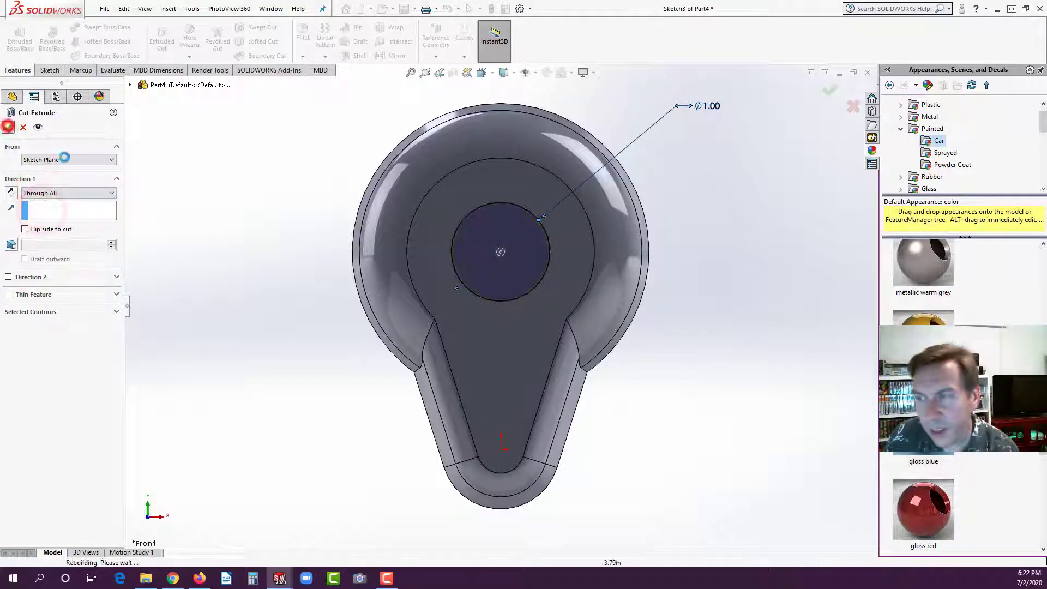
{"action": "left_click", "coordinate": [215, 206]}
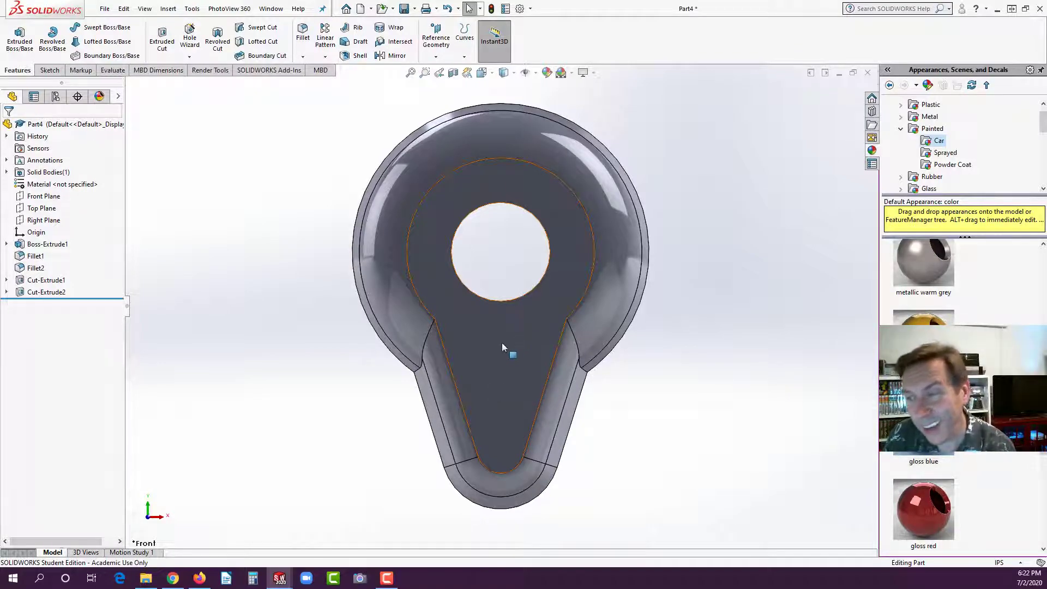
Start a sketch on the flat front face and draw an upright rectangle about 0.30 by 1.17 in beside the part.
{"action": "left_click", "coordinate": [525, 325]}
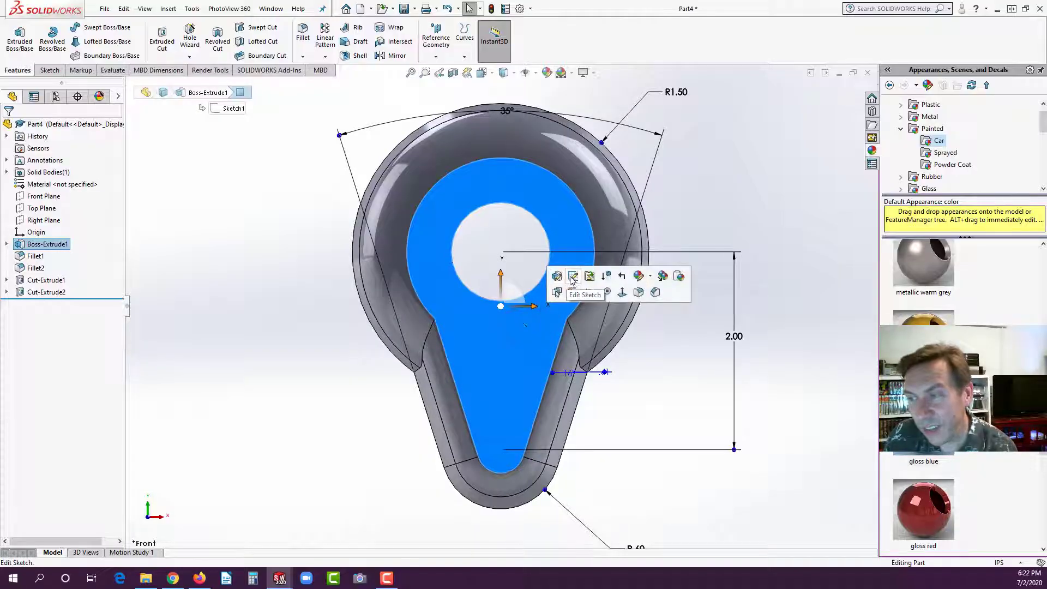
{"action": "left_click", "coordinate": [579, 294]}
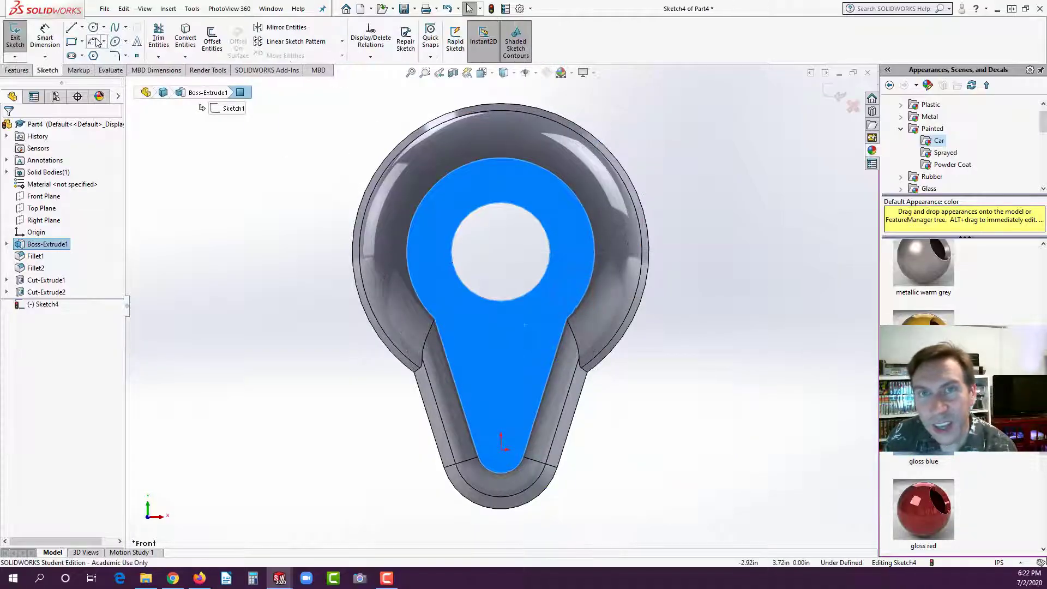
{"action": "left_click", "coordinate": [72, 43]}
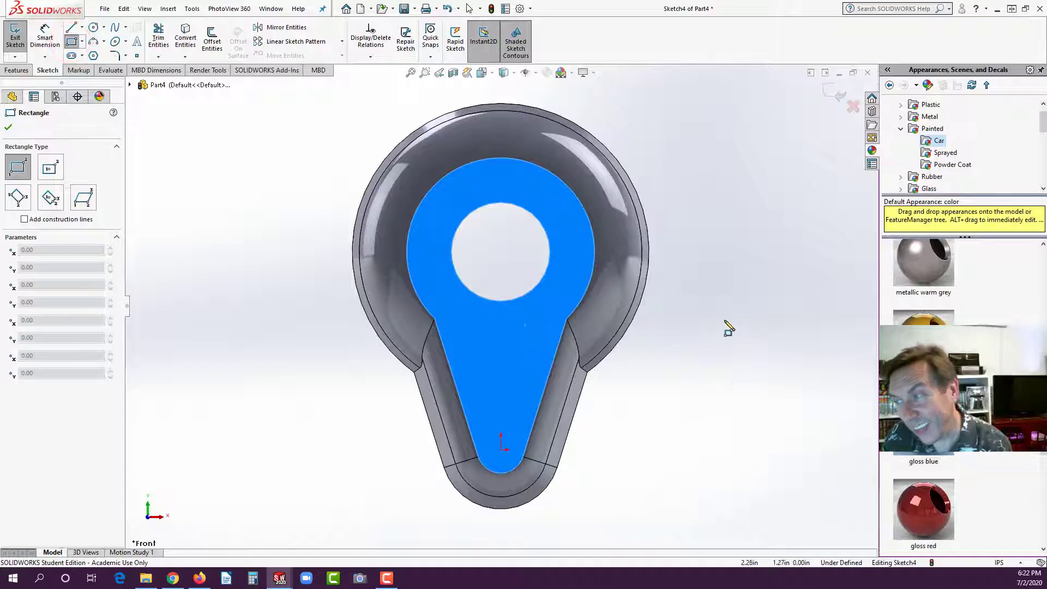
{"action": "left_click", "coordinate": [728, 300]}
{"action": "left_click", "coordinate": [759, 417]}
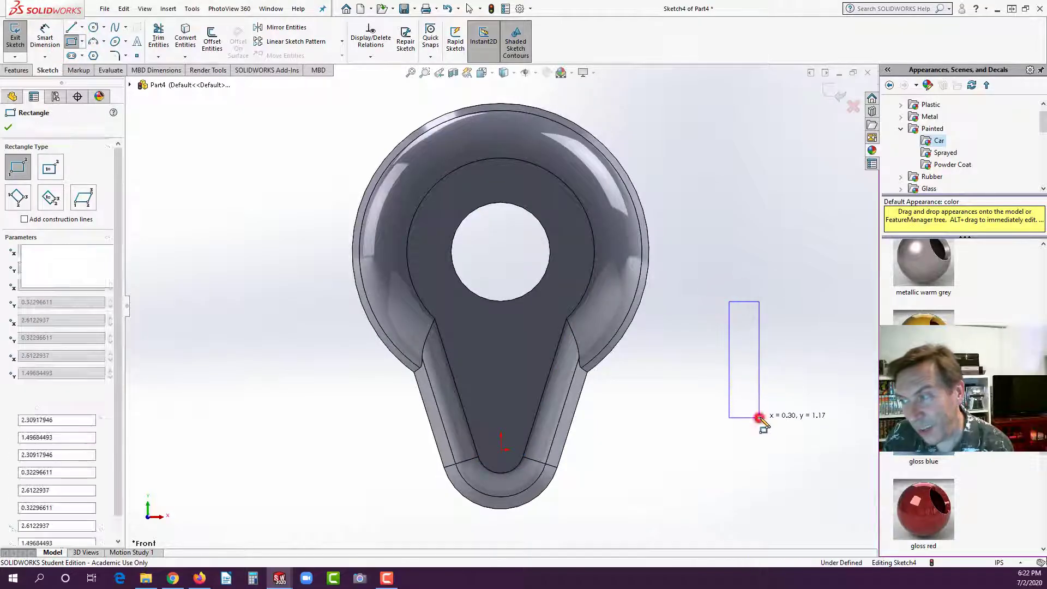
Draw a vertical centerline about 0.32 in long downward from the midpoint of the rectangle's lower edge.
{"action": "left_click", "coordinate": [81, 27]}
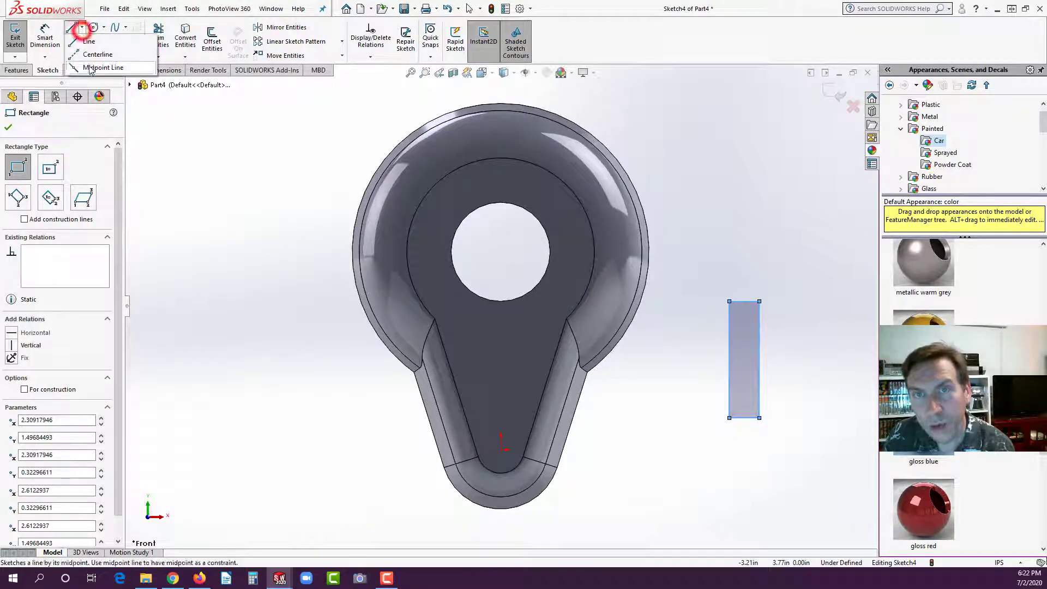
{"action": "left_click", "coordinate": [74, 55]}
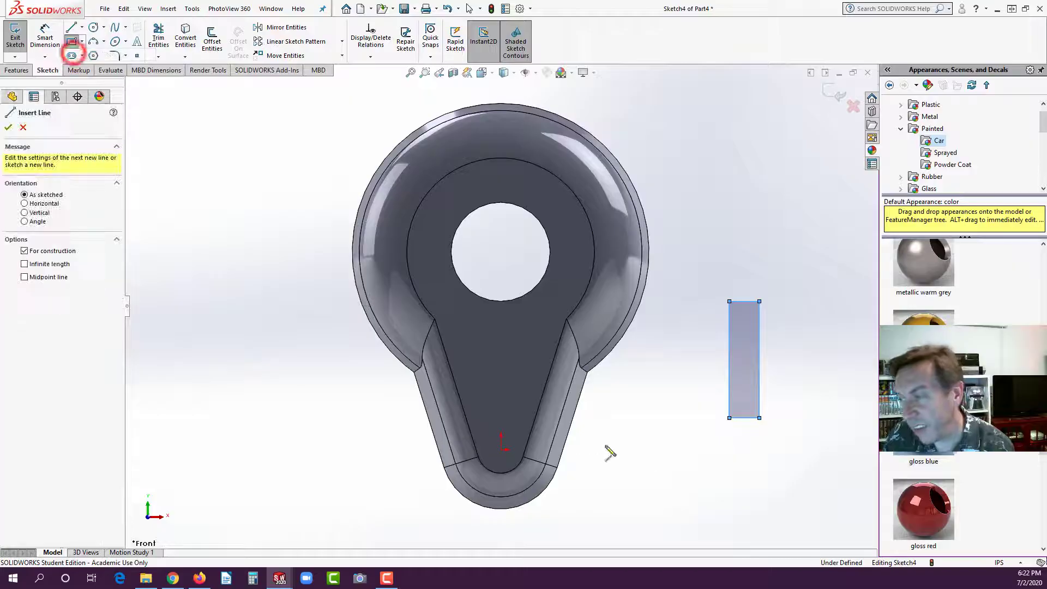
{"action": "left_click", "coordinate": [744, 417]}
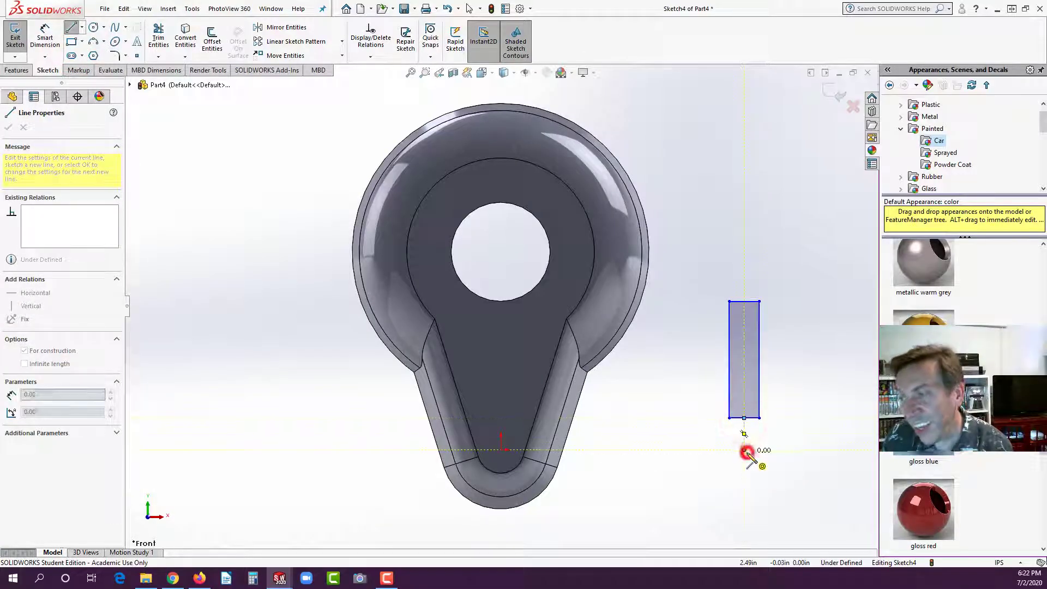
{"action": "key", "text": "Escape"}
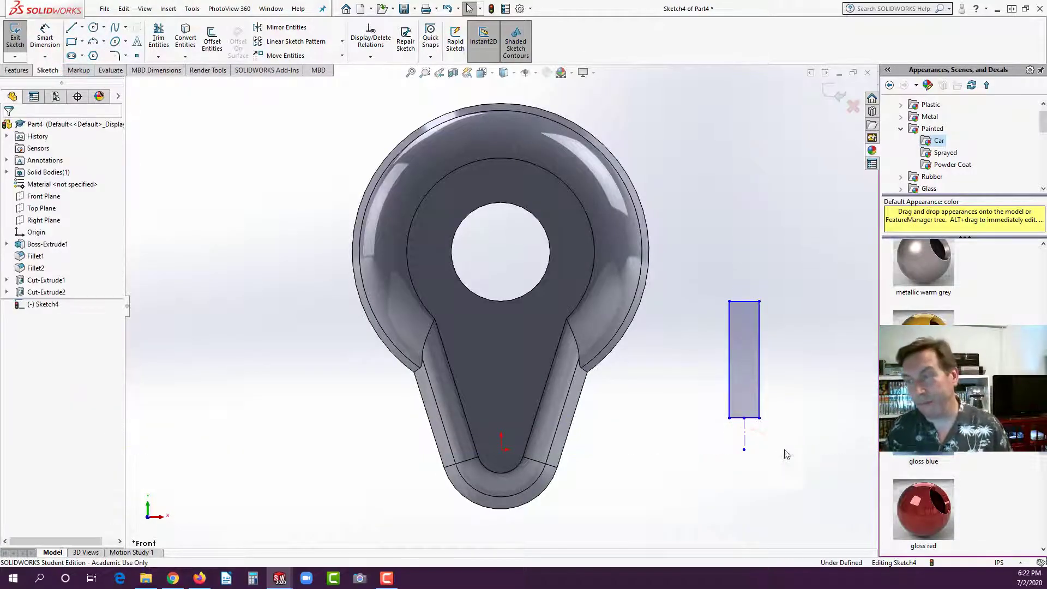
Dimension the centerline's length as 0.25 in.
{"action": "left_click", "coordinate": [45, 37]}
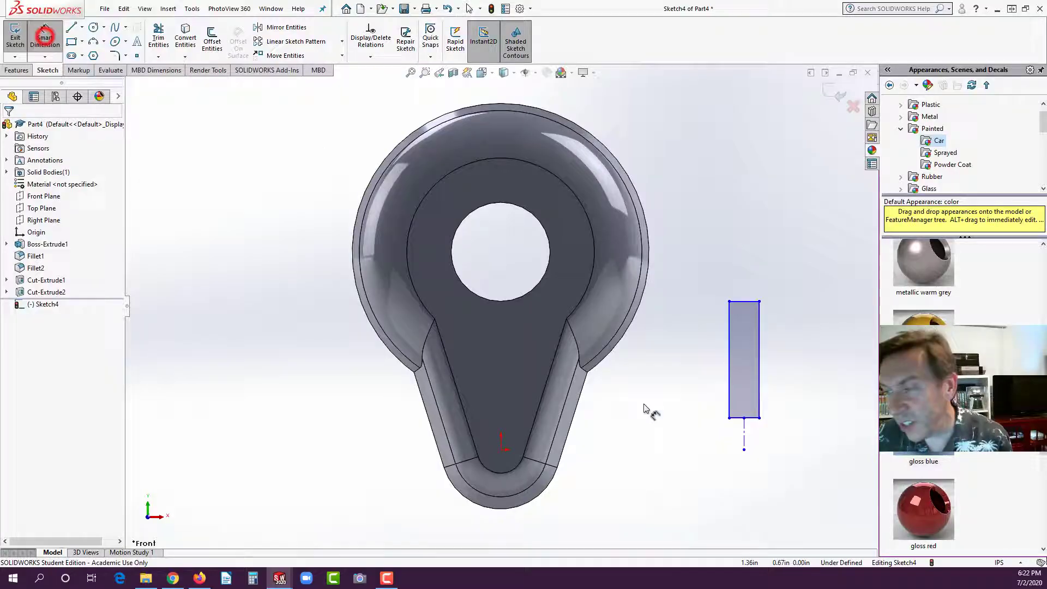
{"action": "left_click", "coordinate": [743, 436]}
{"action": "left_click", "coordinate": [782, 436]}
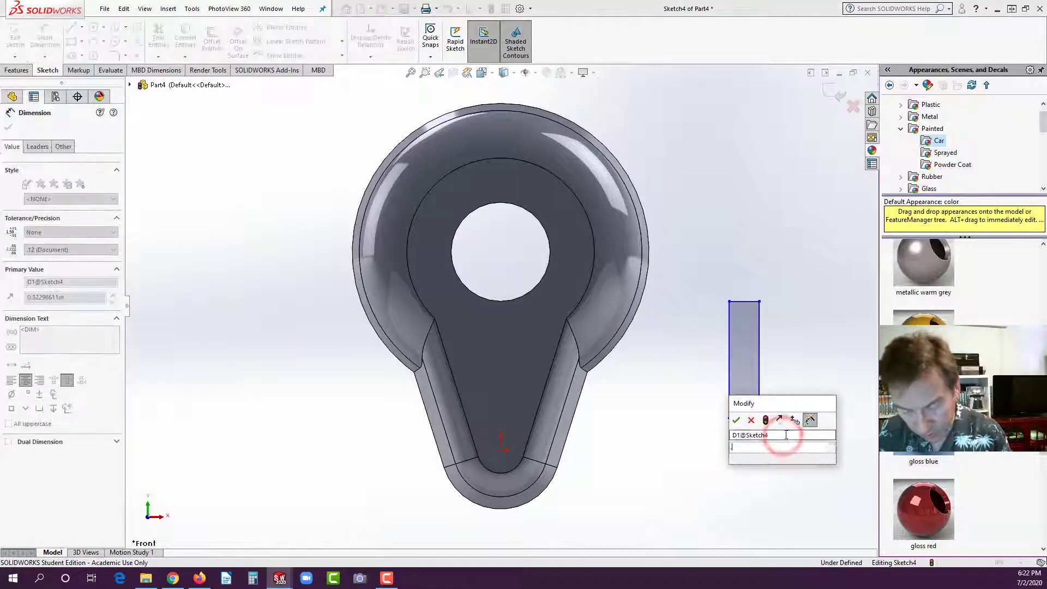
{"action": "type", "text": ".25"}
{"action": "key", "text": "Return"}
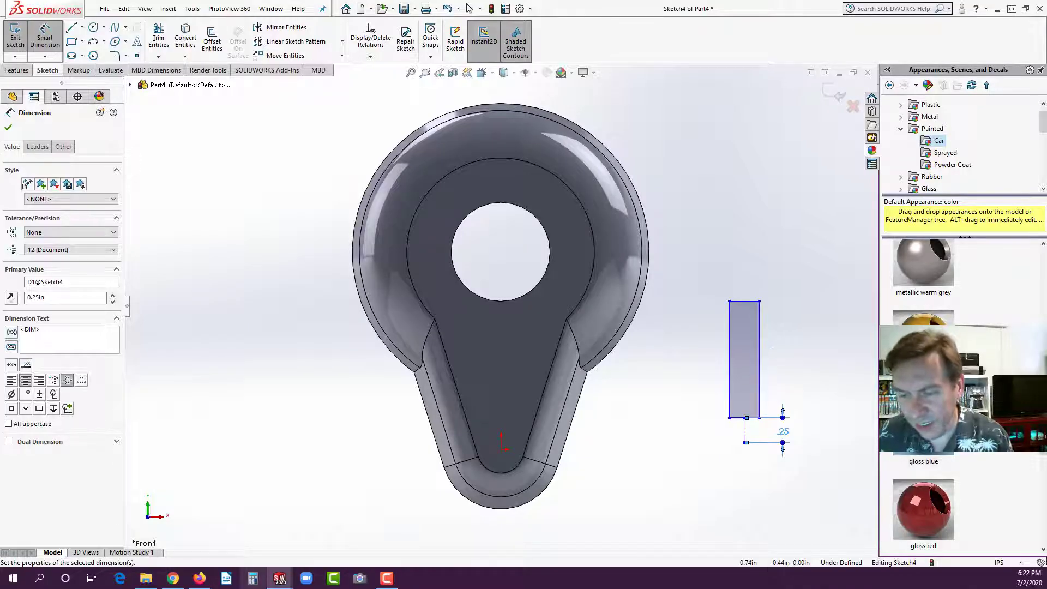
Check the drawing for the slot dimensions and dimension the rectangle's height as 2 in.
{"action": "left_click", "coordinate": [200, 579]}
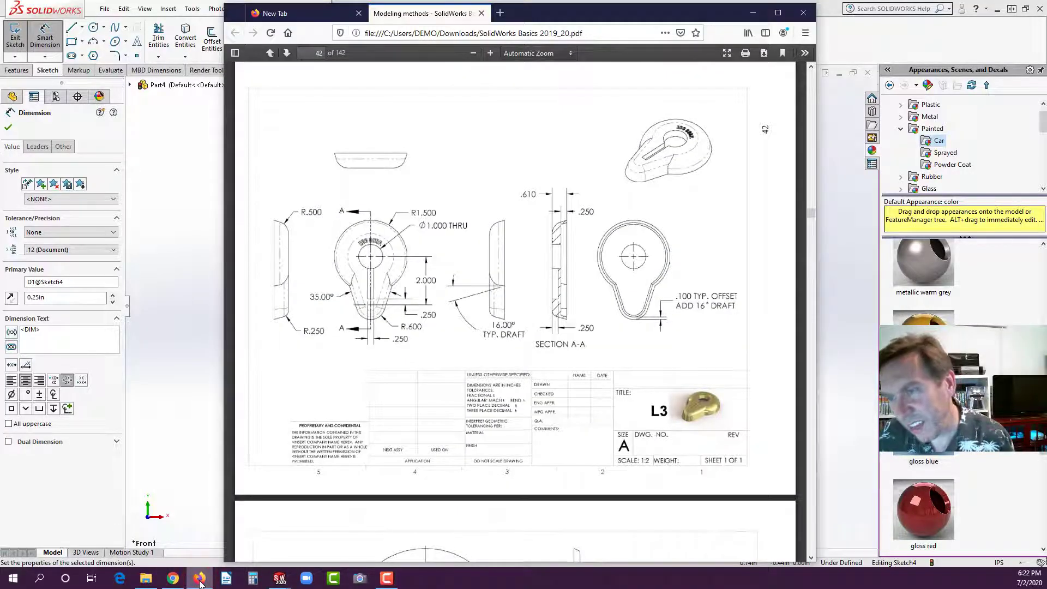
{"action": "left_click", "coordinate": [199, 579]}
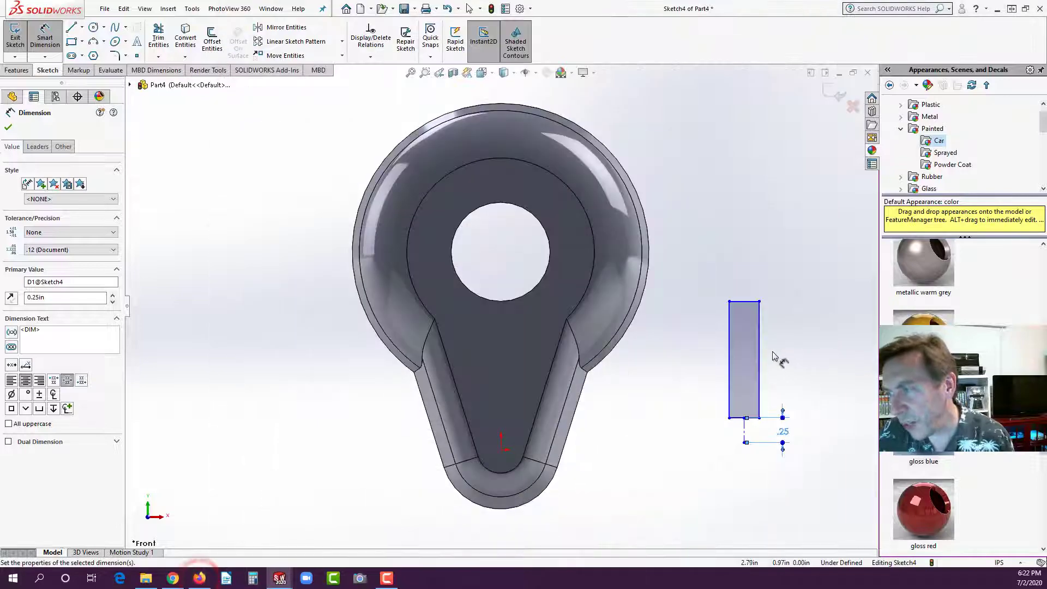
{"action": "left_click", "coordinate": [760, 349]}
{"action": "left_click", "coordinate": [802, 362]}
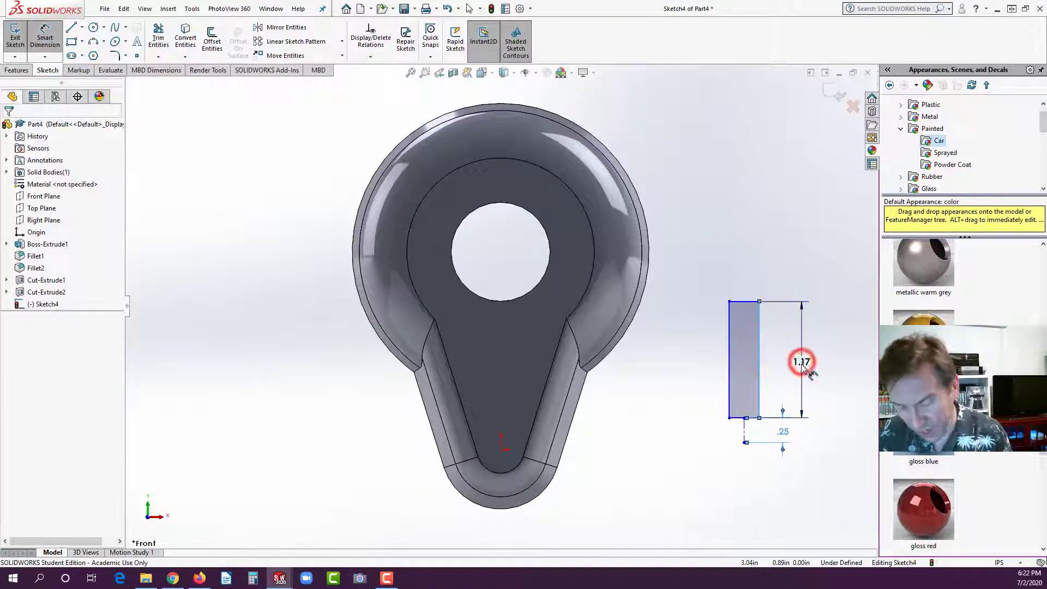
{"action": "type", "text": "2in"}
{"action": "key", "text": "Return"}
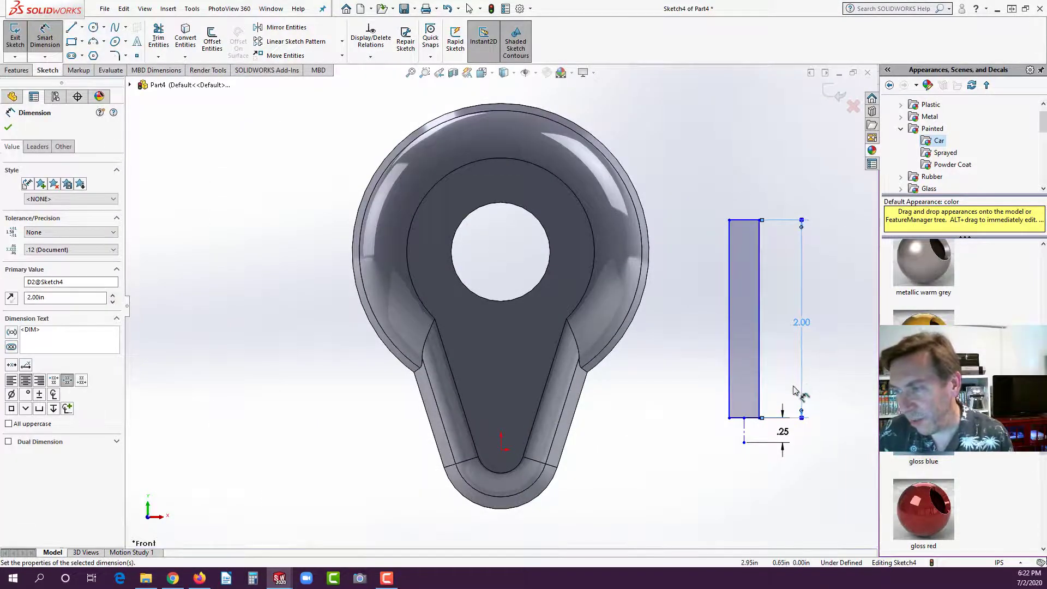
{"action": "key", "text": "Escape"}
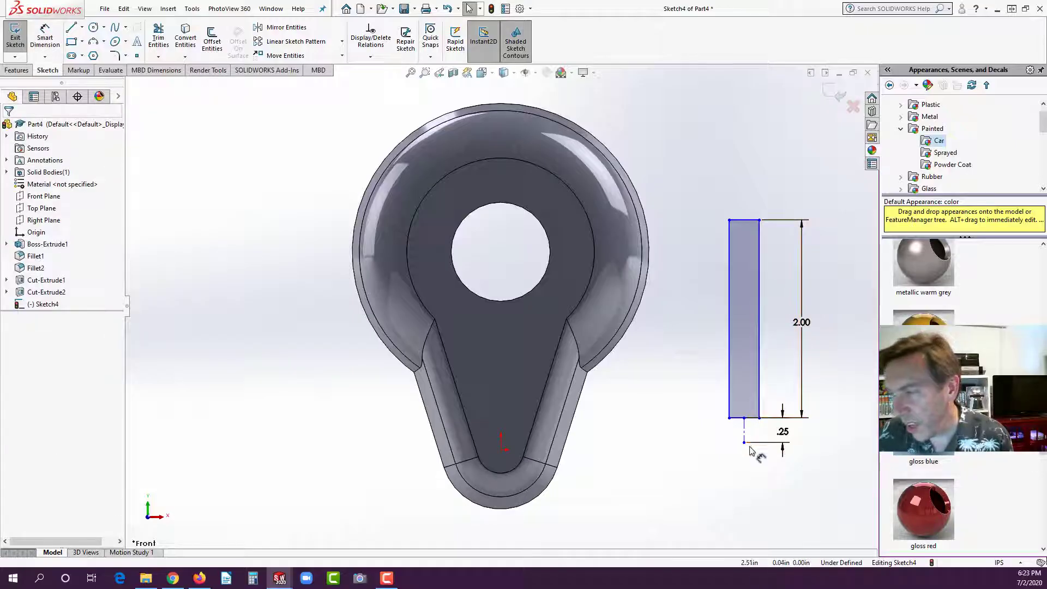
Dimension the rectangle's width as 0.25 in and attach the centerline's lower endpoint to the origin.
{"action": "mouse_move", "coordinate": [744, 444]}
{"action": "left_mouse_down"}
{"action": "mouse_move", "coordinate": [573, 453]}
{"action": "mouse_move", "coordinate": [728, 439]}
{"action": "left_mouse_up"}
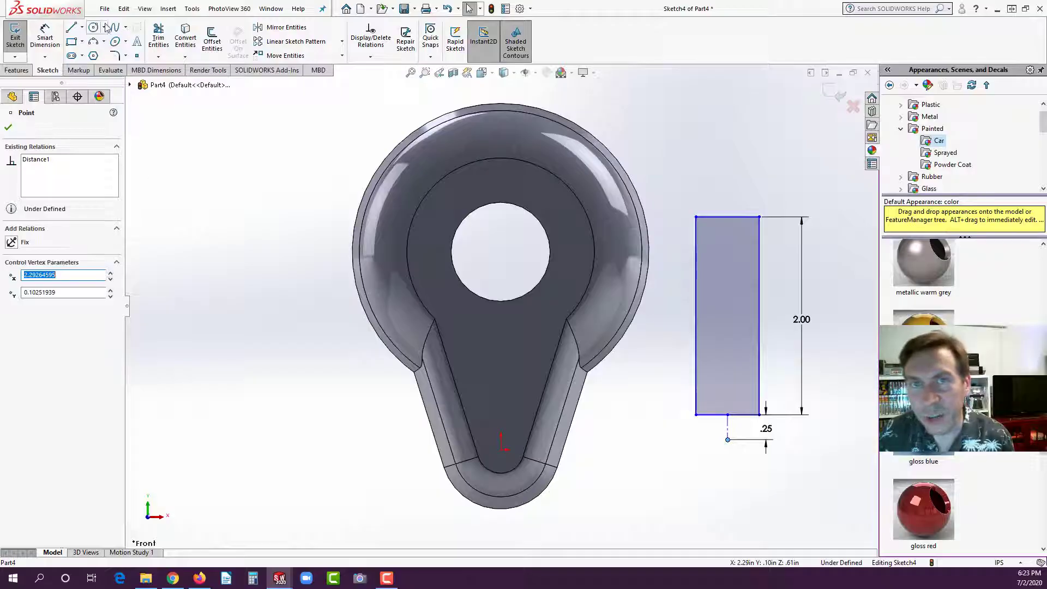
{"action": "left_click", "coordinate": [44, 39]}
{"action": "left_click", "coordinate": [718, 217]}
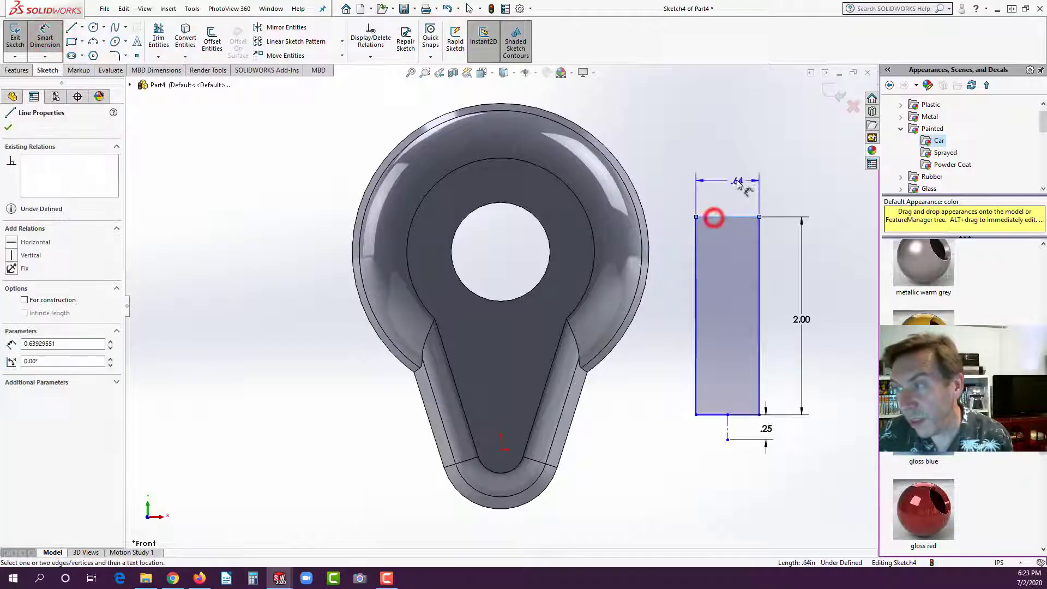
{"action": "left_click", "coordinate": [734, 175]}
{"action": "type", "text": ".25"}
{"action": "key", "text": "Return"}
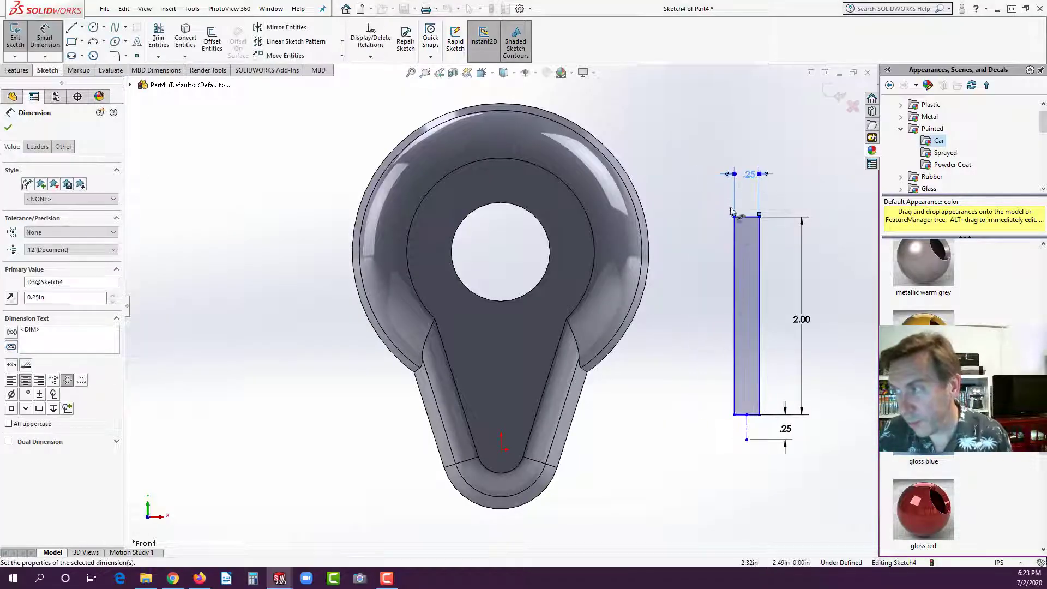
{"action": "key", "text": "Escape"}
{"action": "key", "text": "Escape"}
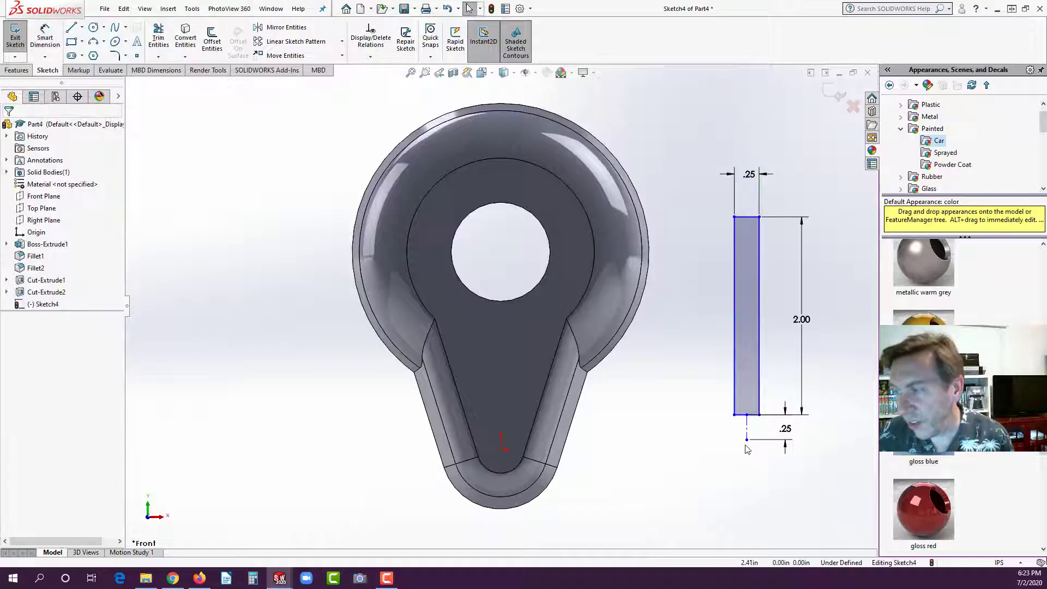
{"action": "mouse_move", "coordinate": [746, 442]}
{"action": "left_mouse_down"}
{"action": "mouse_move", "coordinate": [585, 443]}
{"action": "mouse_move", "coordinate": [501, 457]}
{"action": "left_mouse_up"}
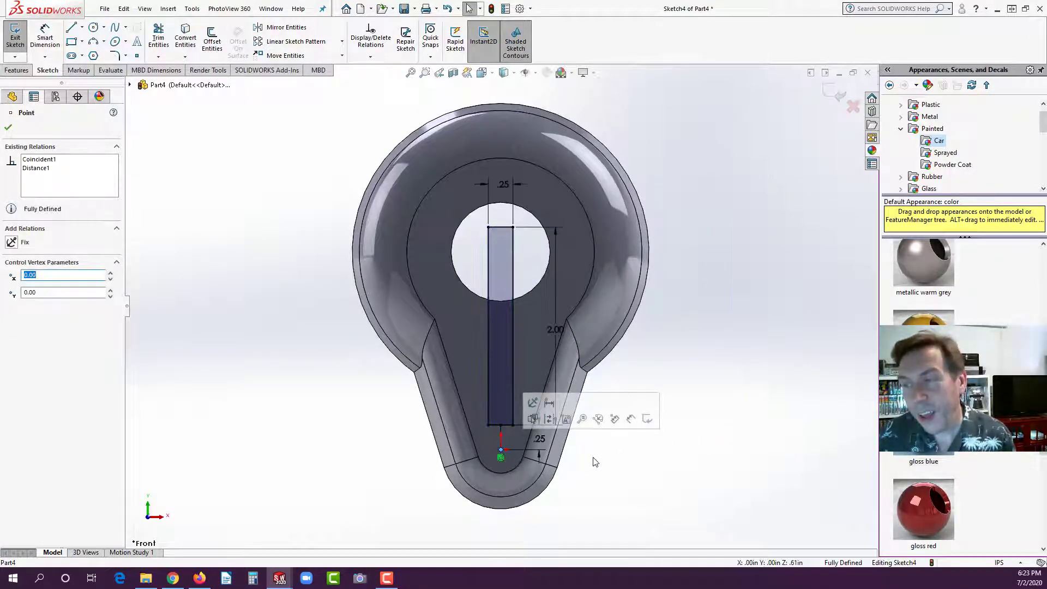
Cut the slot rectangle 0.25 in deep into the part with a Blind extruded cut.
{"action": "left_click", "coordinate": [16, 71]}
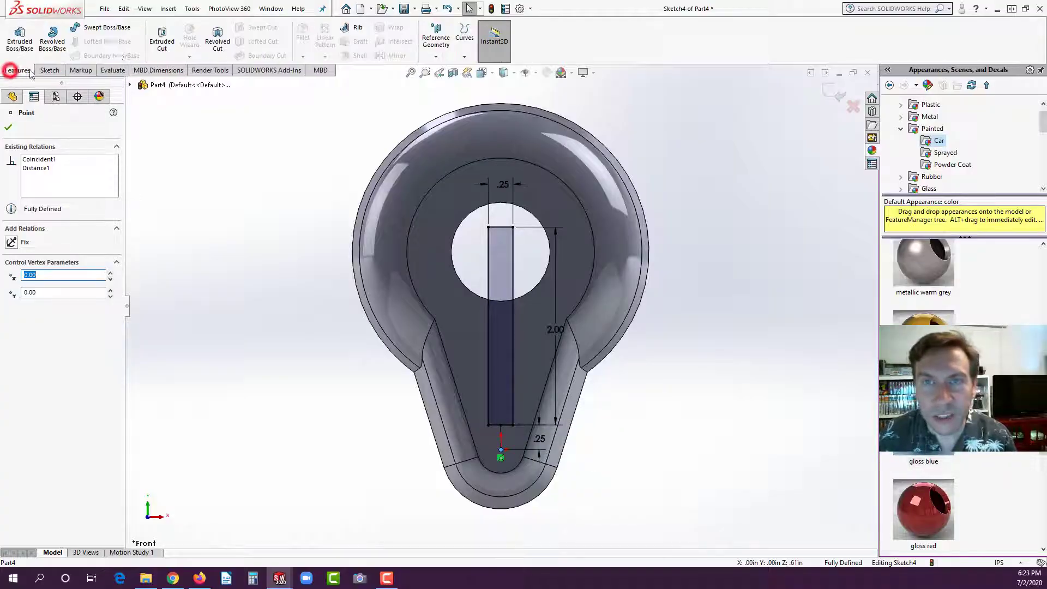
{"action": "left_click", "coordinate": [161, 39]}
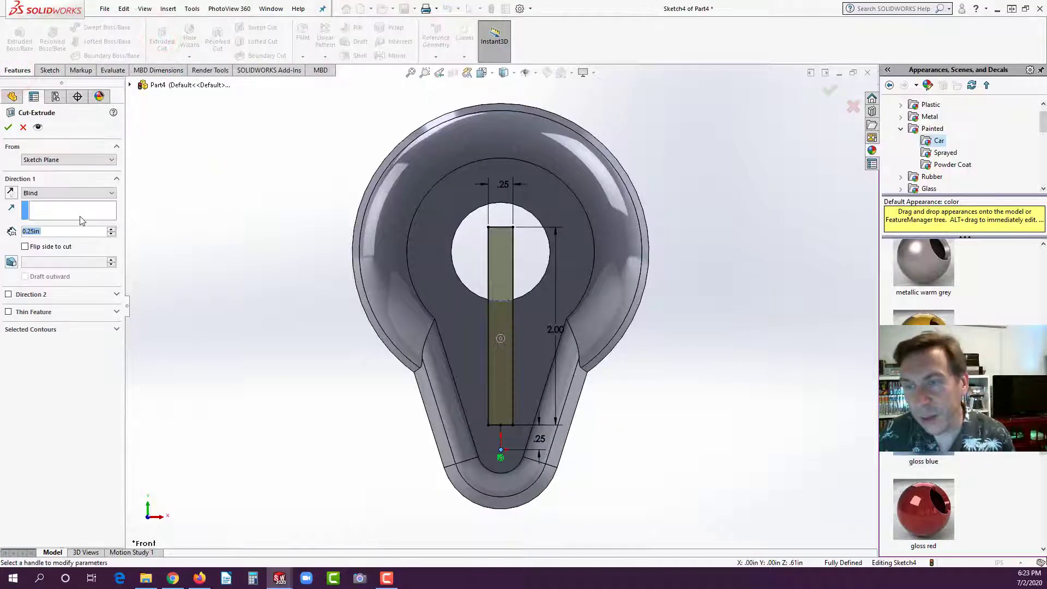
{"action": "key", "text": "Return"}
{"action": "key", "text": "Return"}
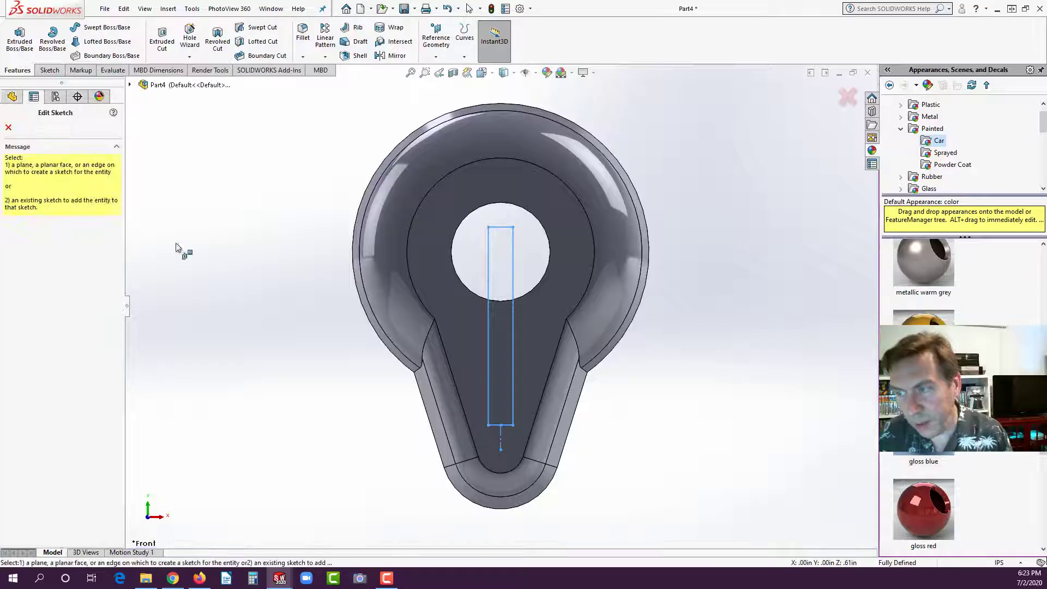
{"action": "left_click", "coordinate": [266, 278]}
{"action": "left_click", "coordinate": [8, 129]}
{"action": "left_click", "coordinate": [199, 231]}
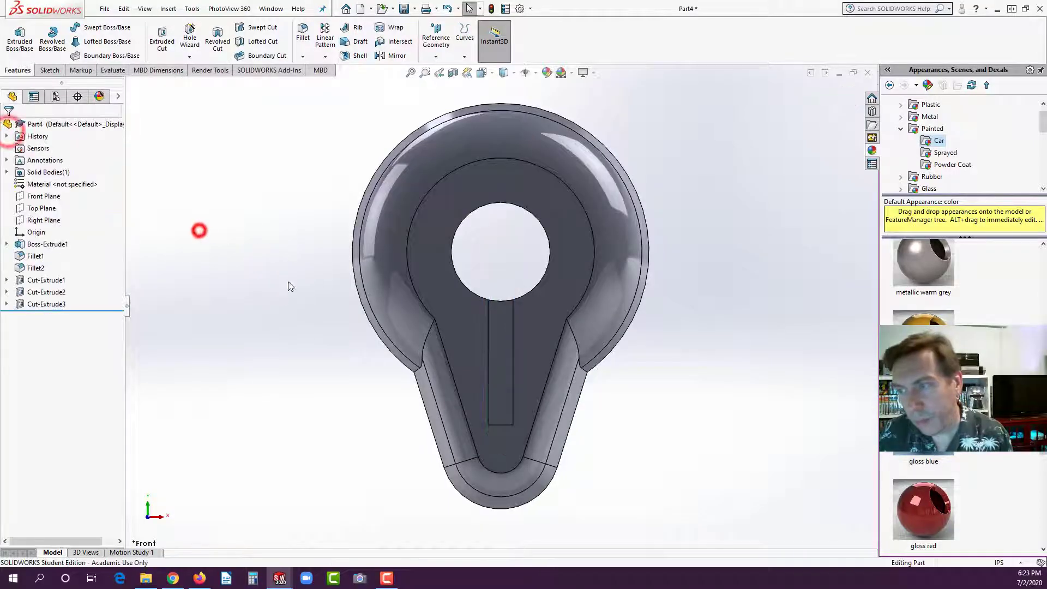
Start a new sketch on the flat front face and orient the part to the Front view.
{"action": "mouse_move", "coordinate": [349, 297]}
{"action": "middle_mouse_down"}
{"action": "mouse_move", "coordinate": [353, 252]}
{"action": "mouse_move", "coordinate": [278, 264]}
{"action": "mouse_move", "coordinate": [283, 392]}
{"action": "mouse_move", "coordinate": [285, 274]}
{"action": "mouse_move", "coordinate": [312, 158]}
{"action": "mouse_move", "coordinate": [359, 354]}
{"action": "middle_mouse_up"}
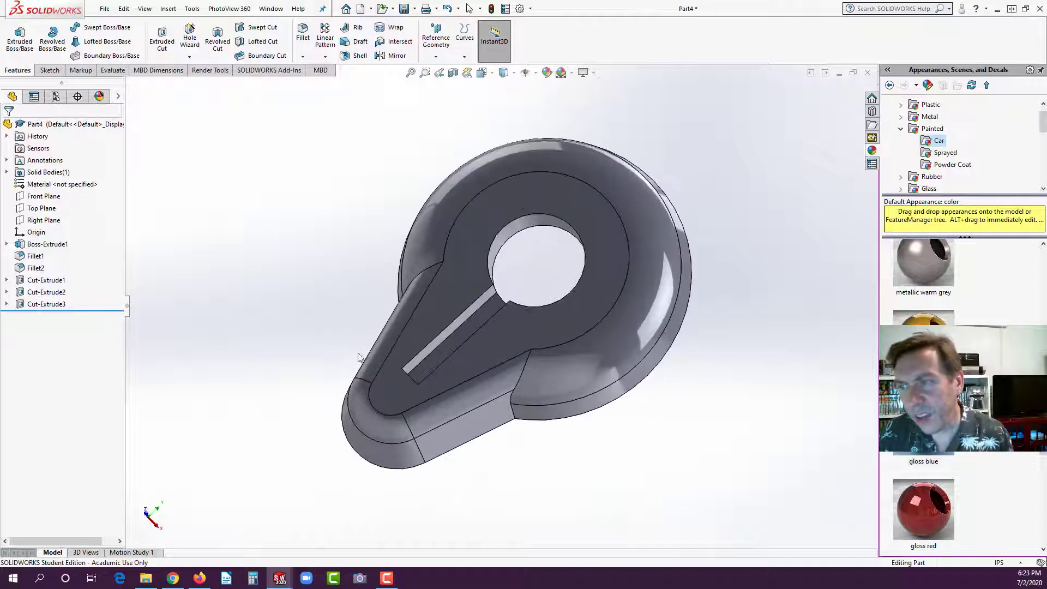
{"action": "left_click", "coordinate": [567, 200]}
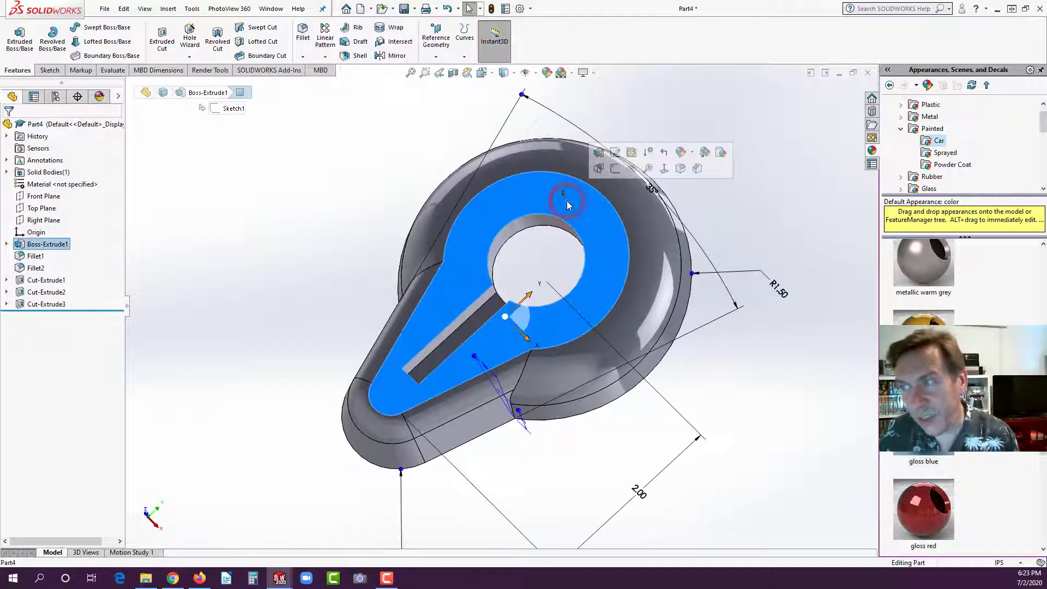
{"action": "left_click", "coordinate": [615, 169]}
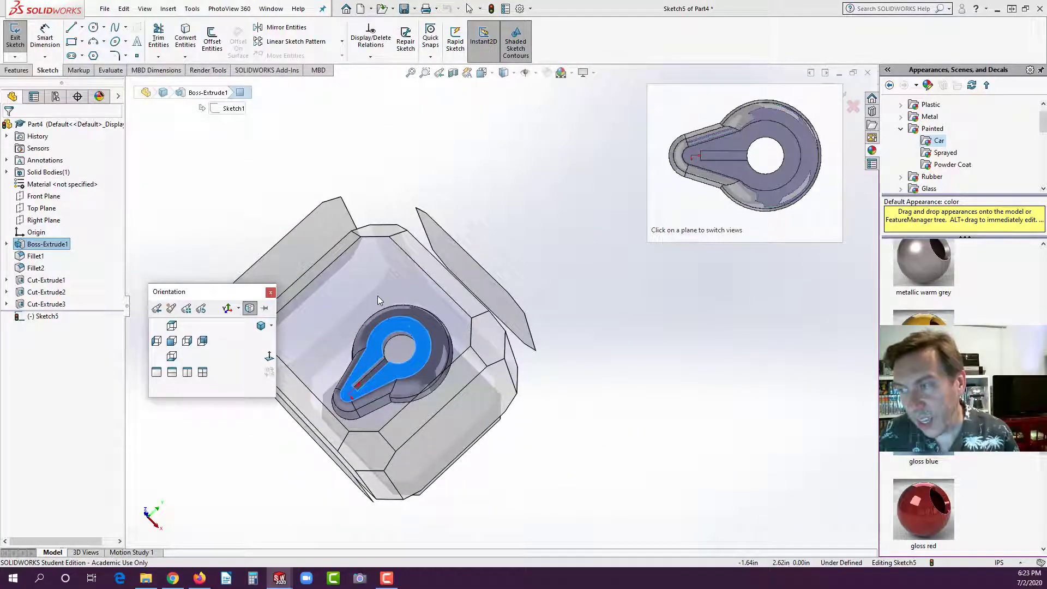
{"action": "left_click", "coordinate": [377, 295]}
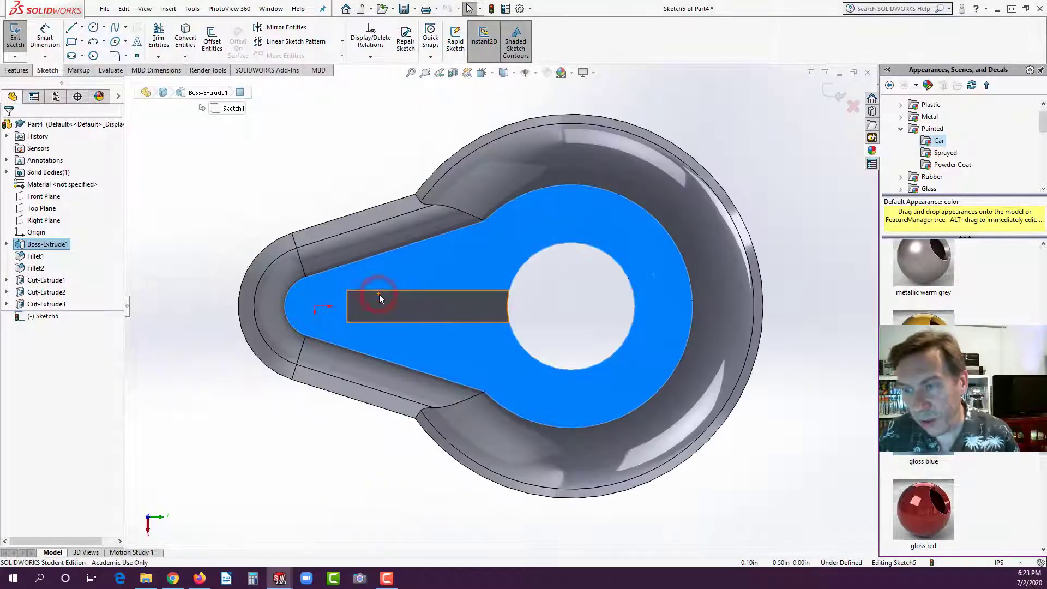
{"action": "key", "text": "space"}
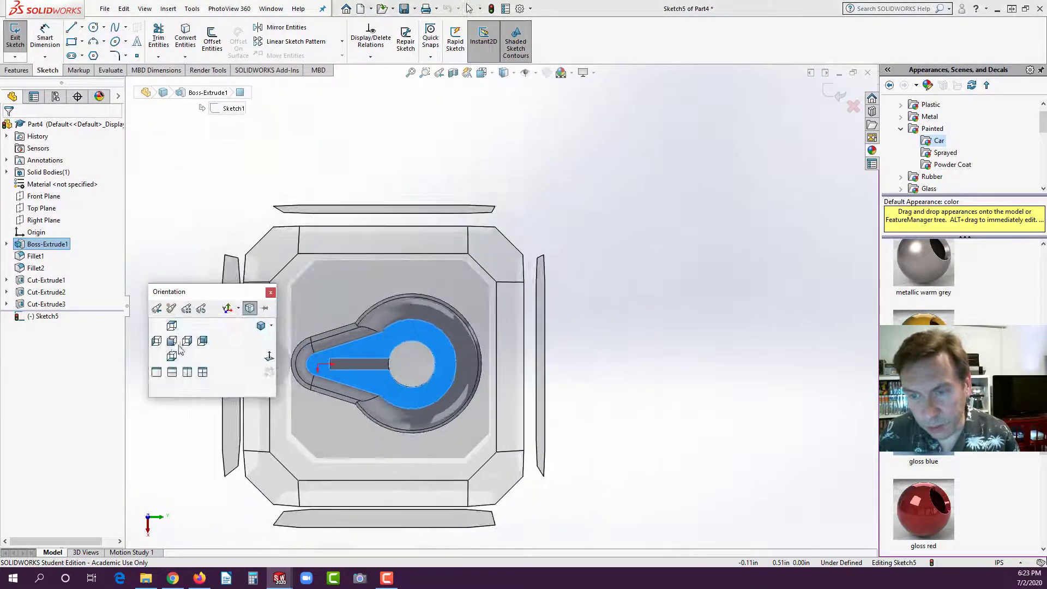
{"action": "left_click", "coordinate": [173, 340]}
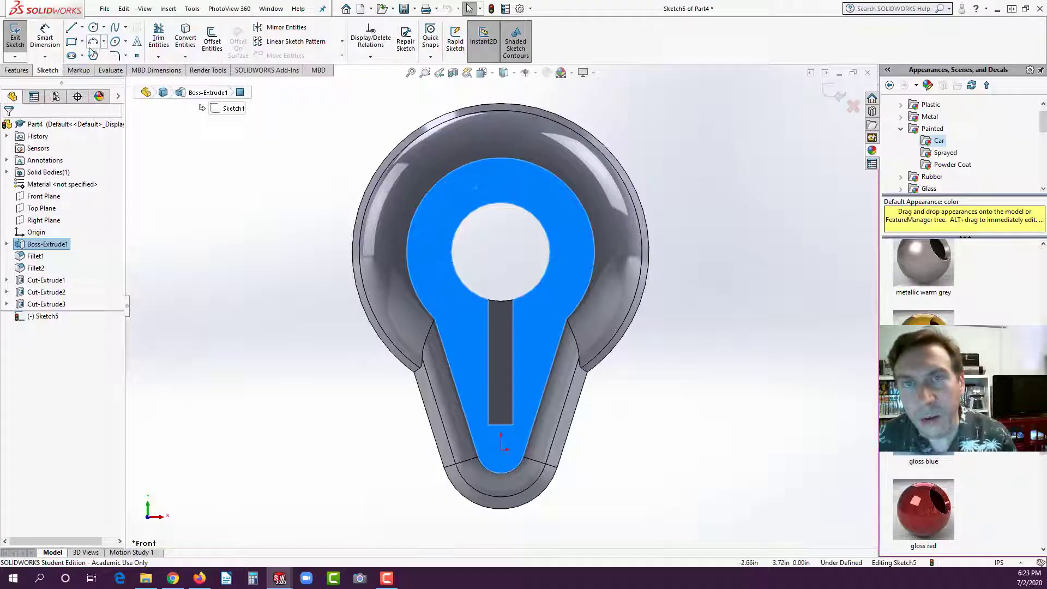
Draw a centerpoint arc of about 0.62 in radius and 113° over the top of the hole, centered on it, as construction geometry.
{"action": "left_click", "coordinate": [104, 42]}
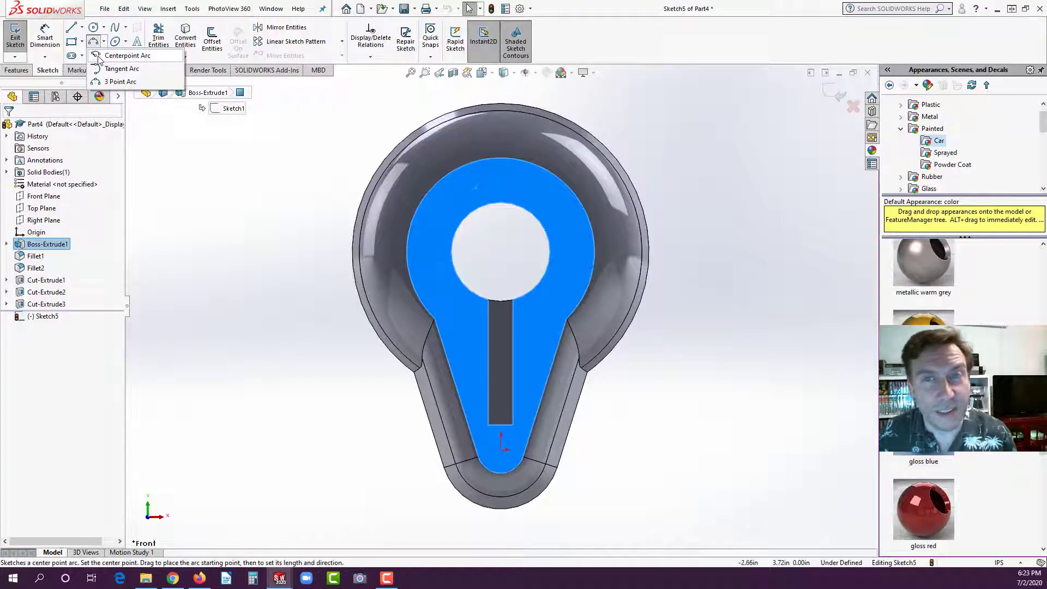
{"action": "left_click", "coordinate": [97, 57]}
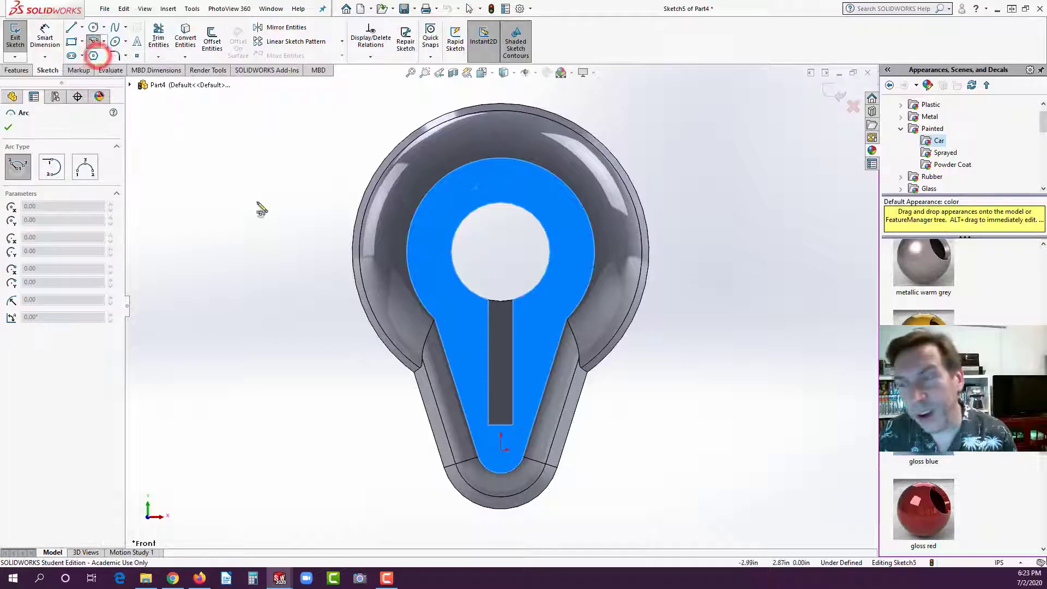
{"action": "left_click", "coordinate": [500, 252]}
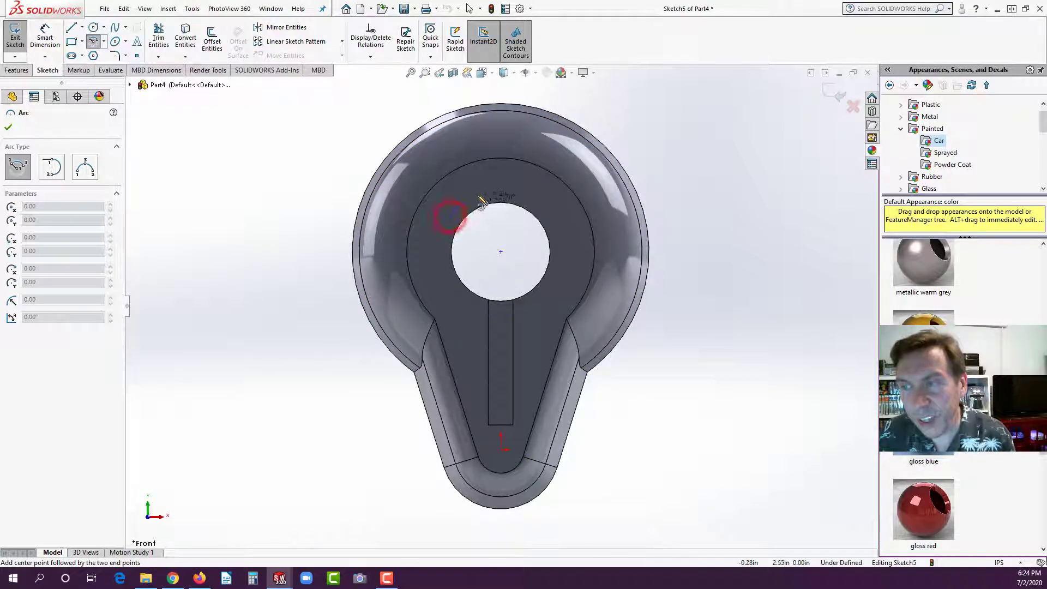
{"action": "left_click", "coordinate": [552, 218]}
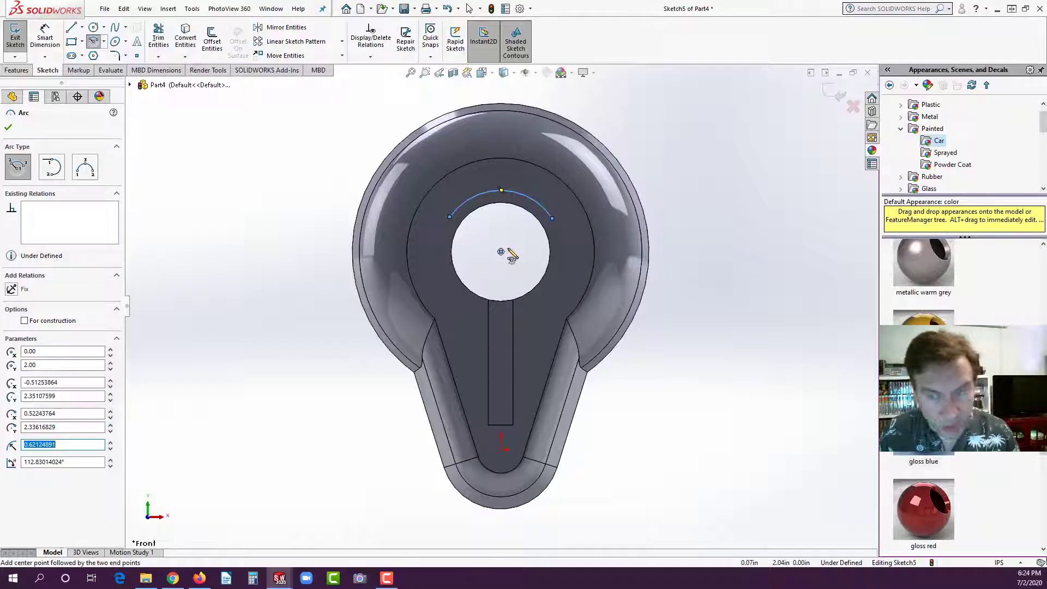
{"action": "left_click", "coordinate": [25, 320]}
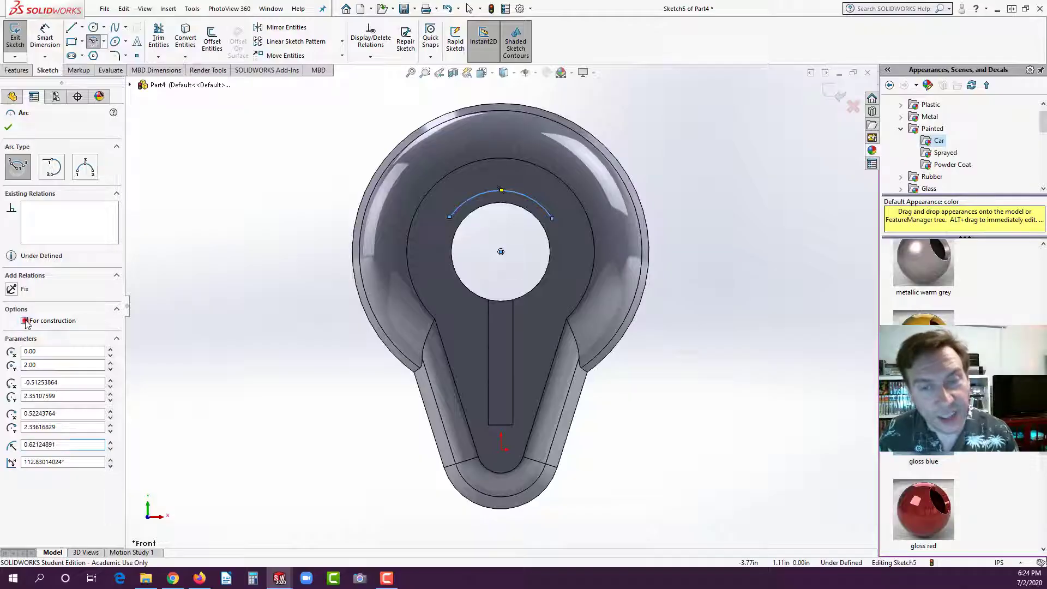
{"action": "left_click", "coordinate": [8, 127]}
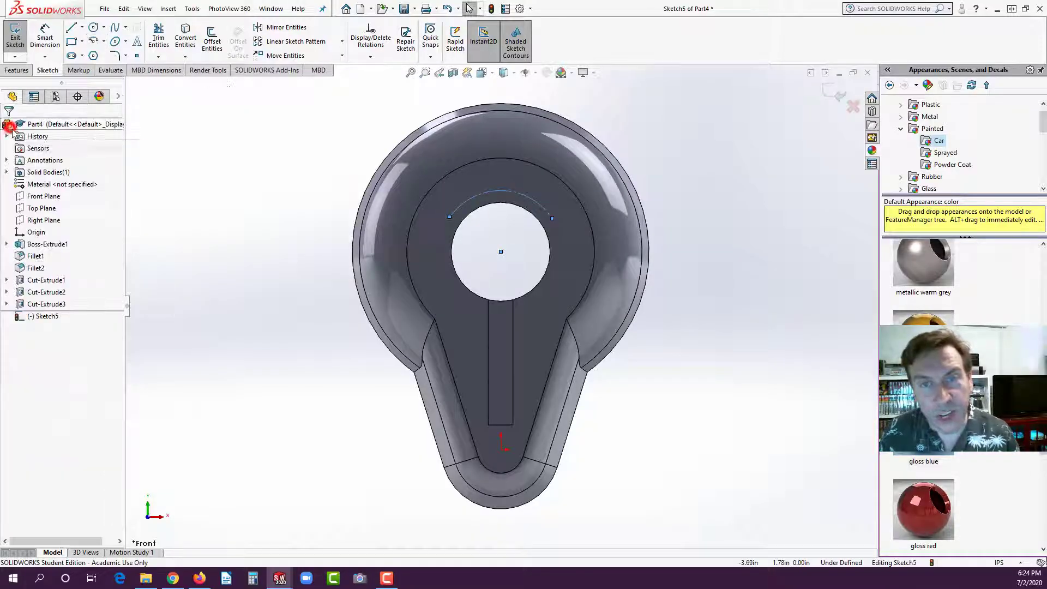
{"action": "left_click", "coordinate": [253, 161]}
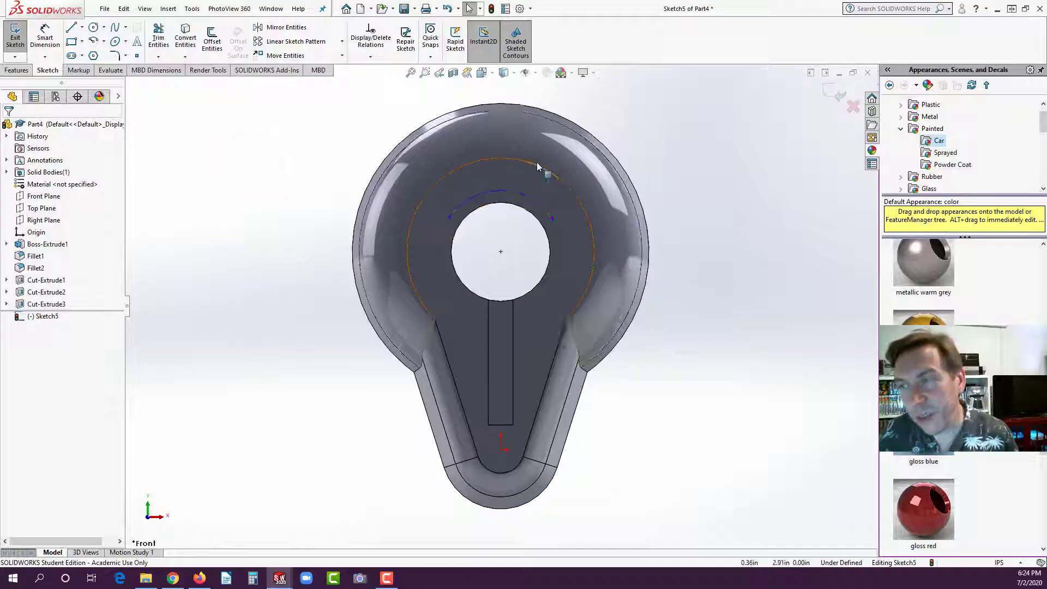
Add sketch text reading ECC along the construction arc.
{"action": "left_click", "coordinate": [523, 199]}
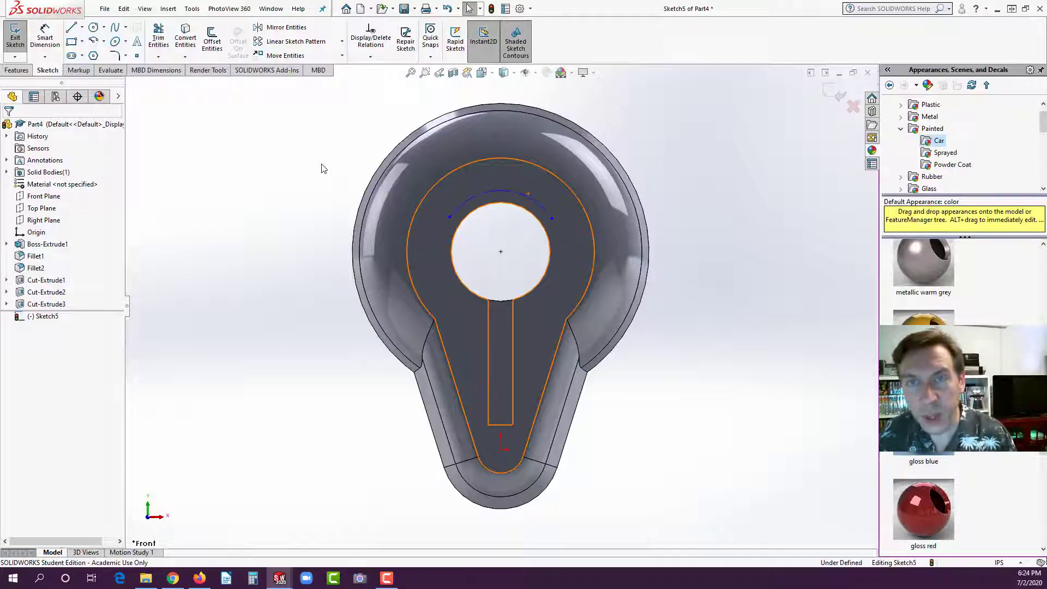
{"action": "left_click", "coordinate": [460, 208]}
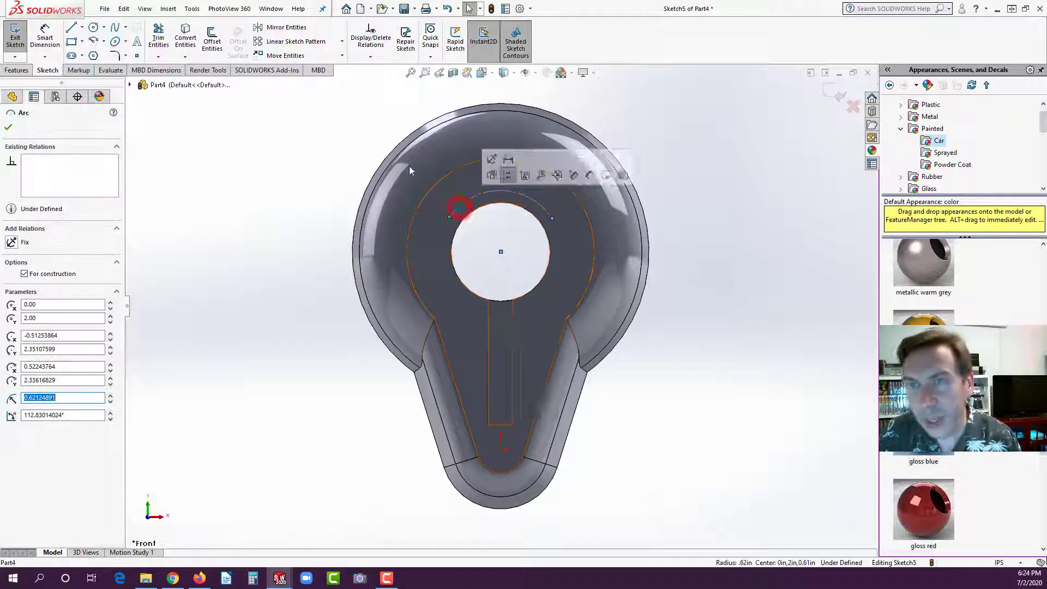
{"action": "left_click", "coordinate": [135, 43]}
{"action": "left_click", "coordinate": [26, 208]}
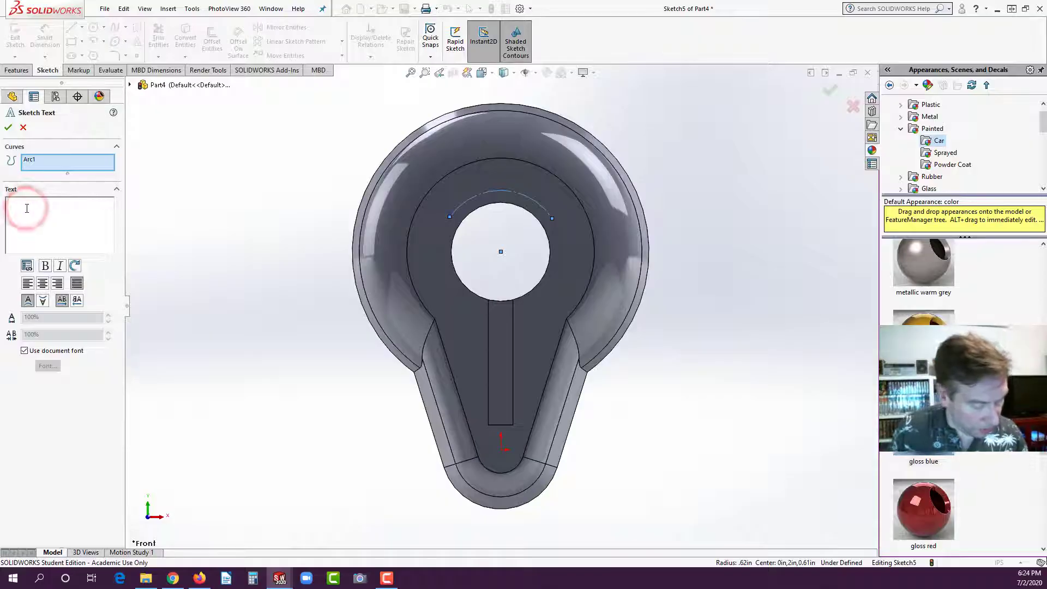
{"action": "type", "text": "ECC"}
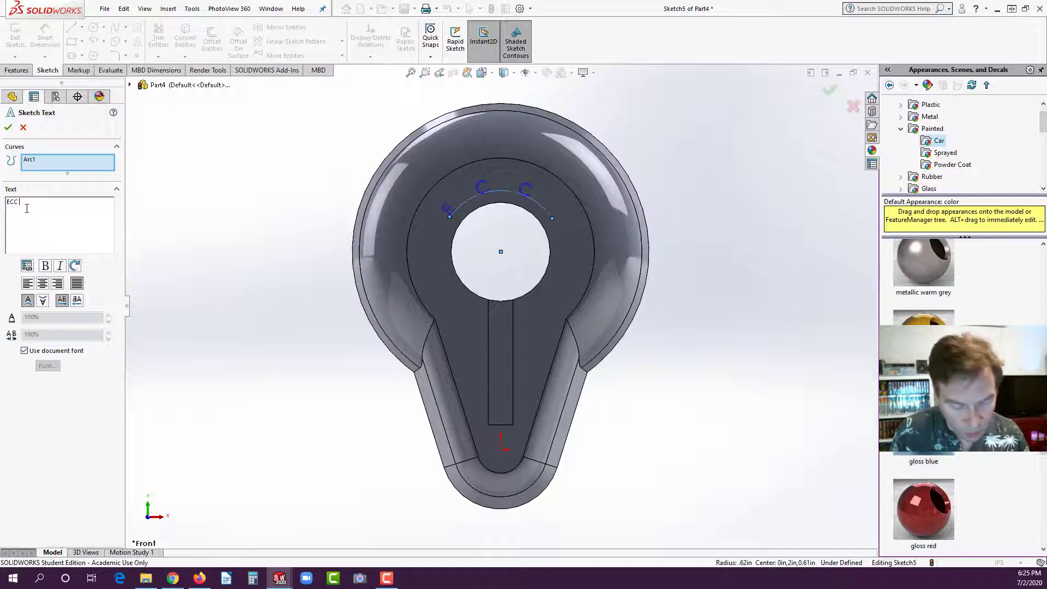
Replace the sketch text along the construction arc with ELGIN.EDU and accept it.
{"action": "key", "text": "BackSpace"}
{"action": "key", "text": "BackSpace"}
{"action": "key", "text": "BackSpace"}
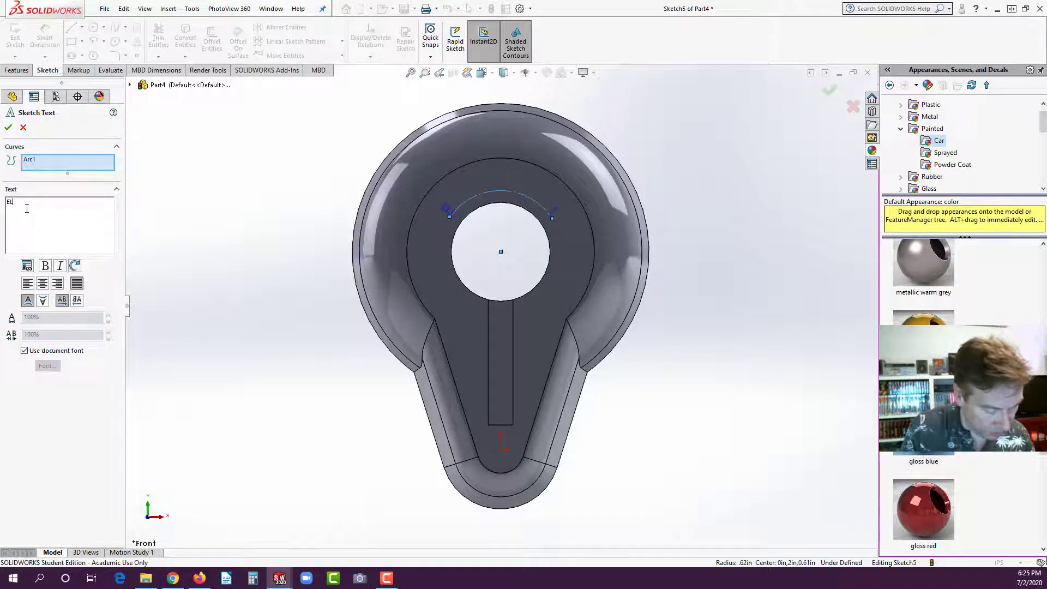
{"action": "type", "text": "LGIN.edu"}
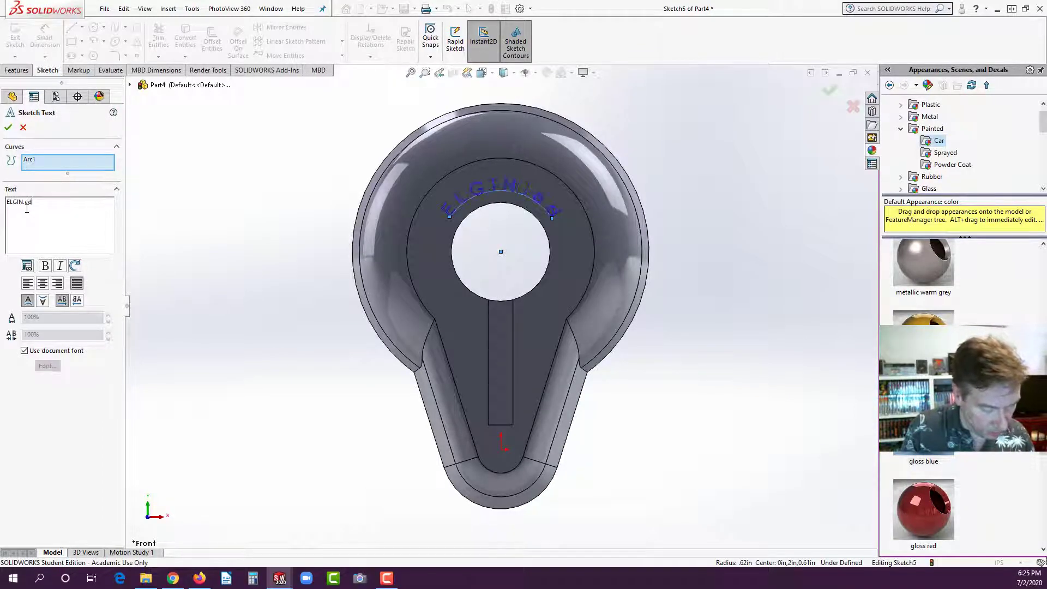
{"action": "key", "text": "BackSpace"}
{"action": "key", "text": "BackSpace"}
{"action": "key", "text": "BackSpace"}
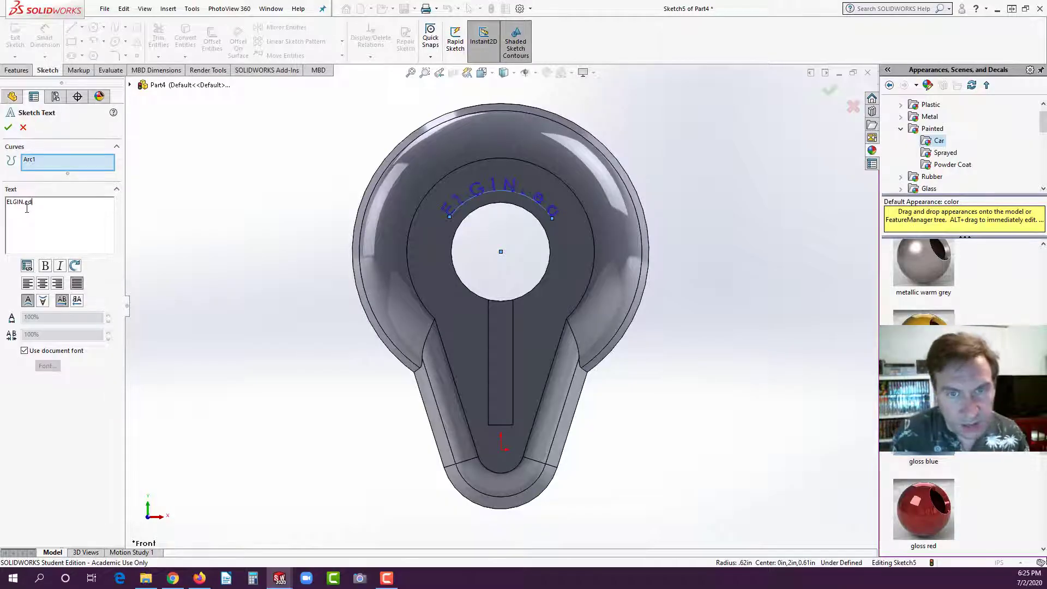
{"action": "type", "text": "ED"}
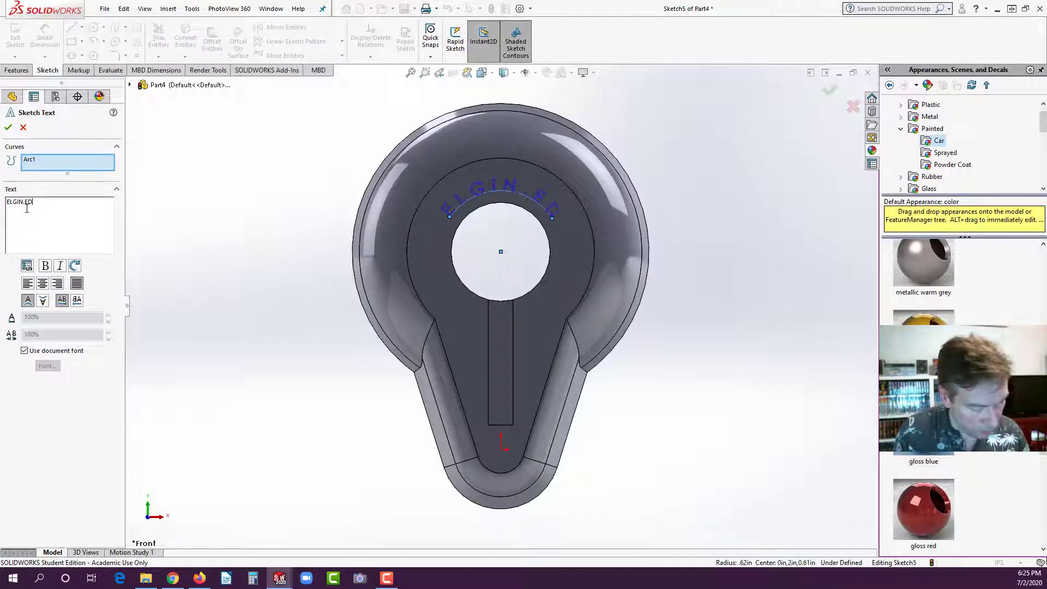
{"action": "type", "text": "U"}
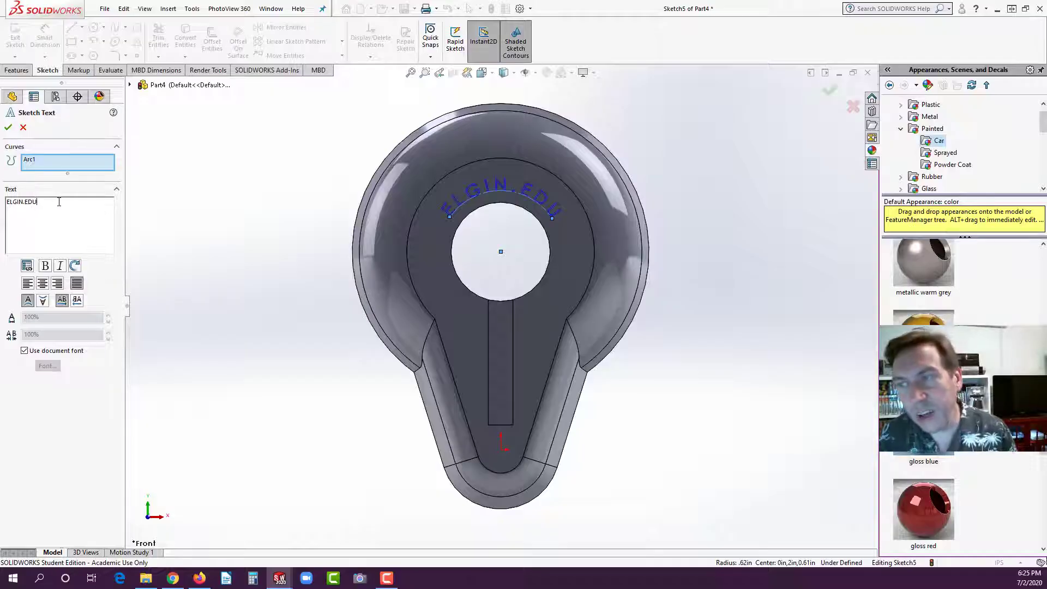
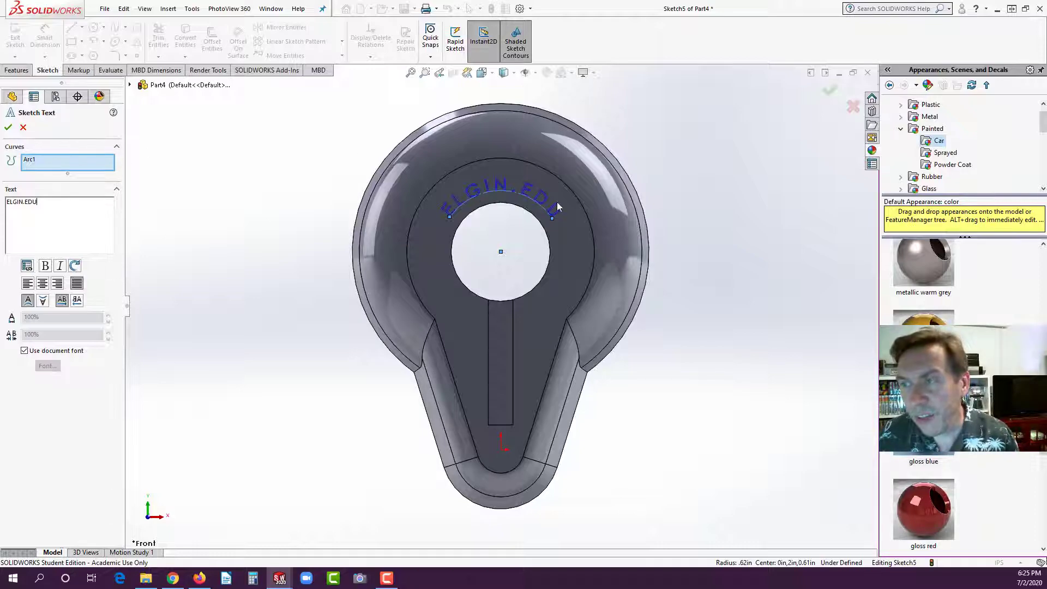
{"action": "left_click", "coordinate": [8, 127]}
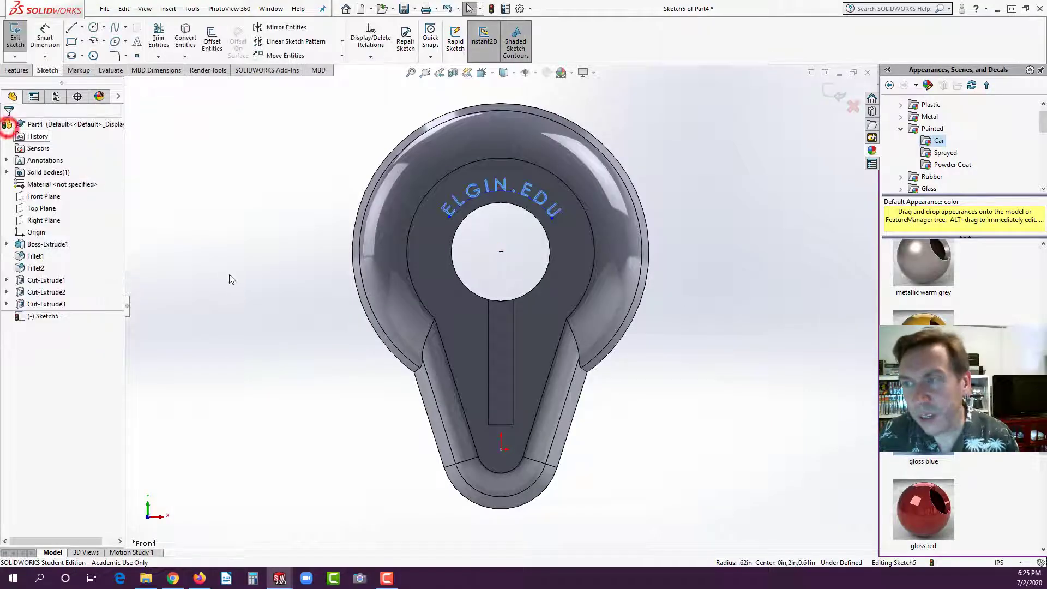
Cut the curved ELGIN.EDU text 0.002 in deep into the front face with a Blind extruded cut.
{"action": "middle_click_drag", "start_coordinate": [280, 269], "coordinate": [288, 219]}
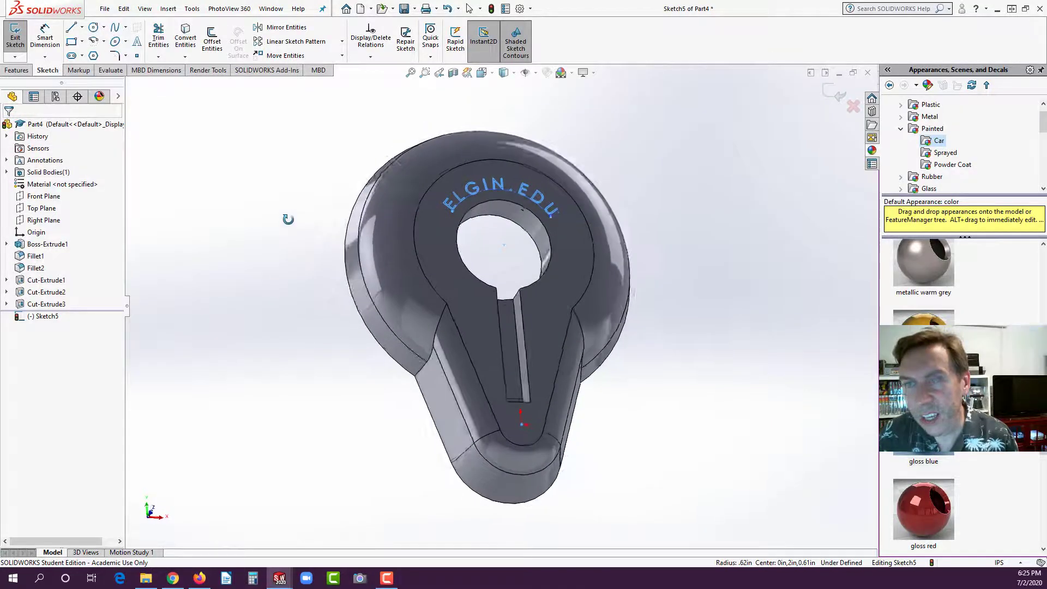
{"action": "left_click", "coordinate": [17, 69]}
{"action": "left_click", "coordinate": [160, 42]}
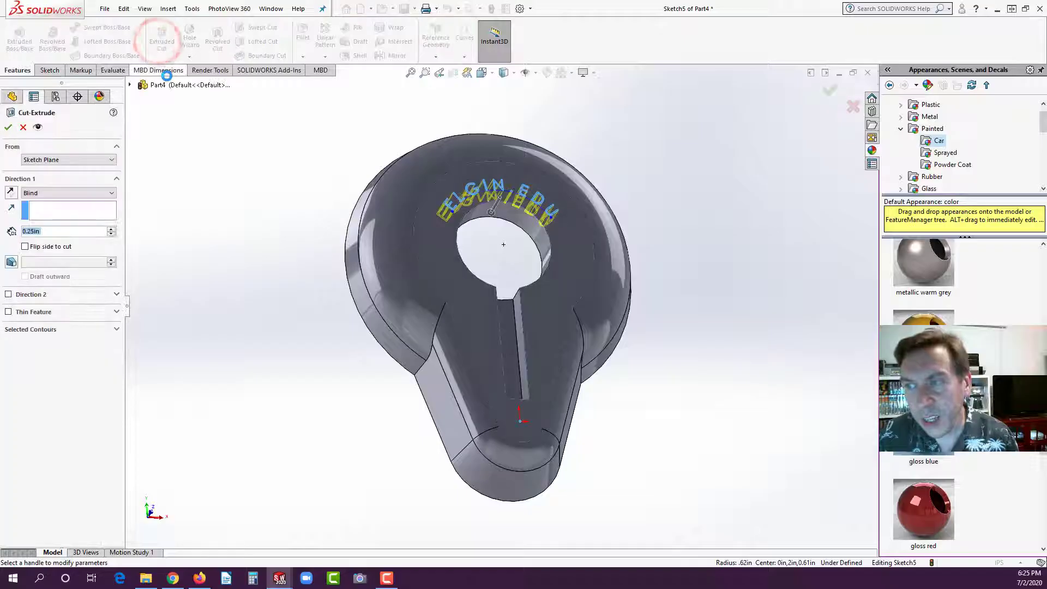
{"action": "type", "text": ".0"}
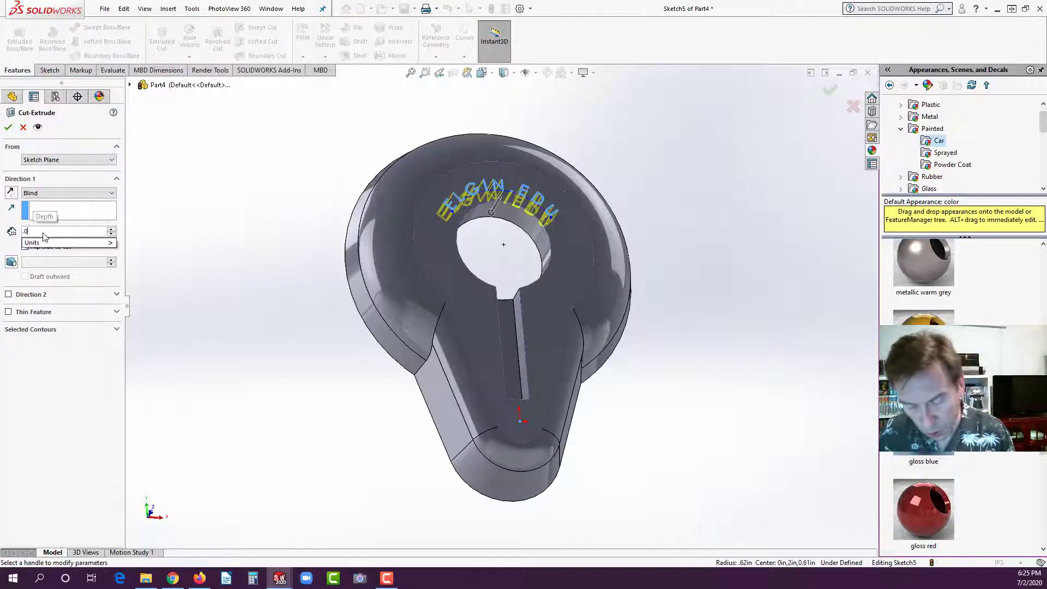
{"action": "type", "text": "0"}
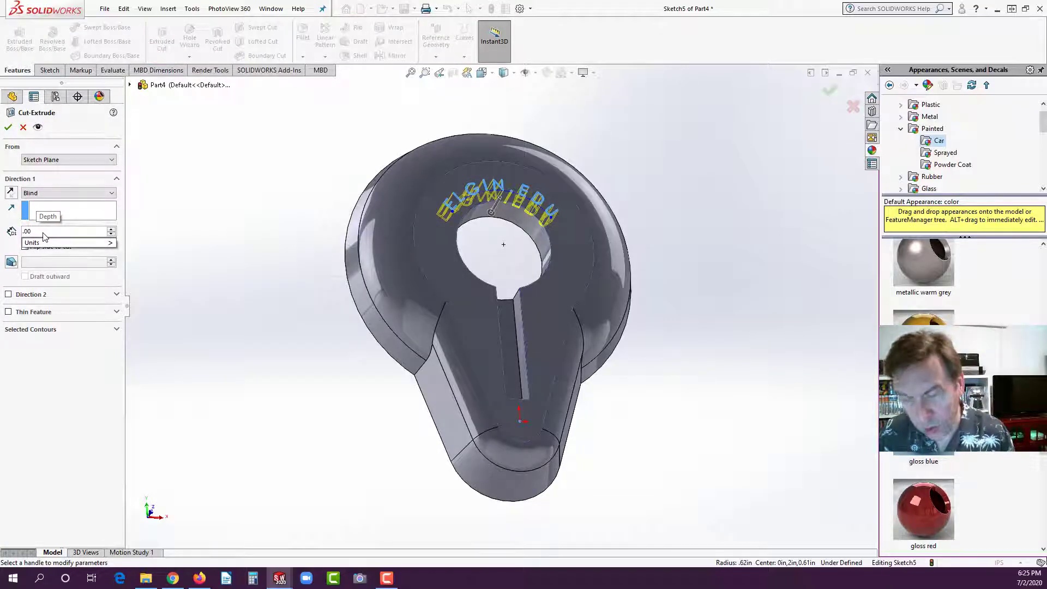
{"action": "type", "text": "2"}
{"action": "left_click", "coordinate": [8, 127]}
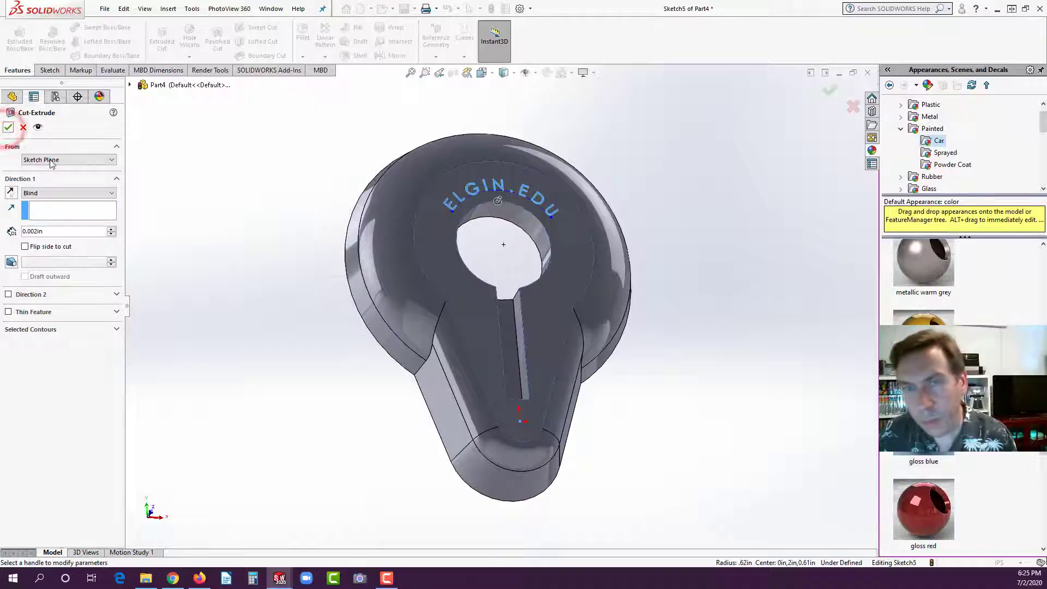
{"action": "left_click", "coordinate": [8, 127]}
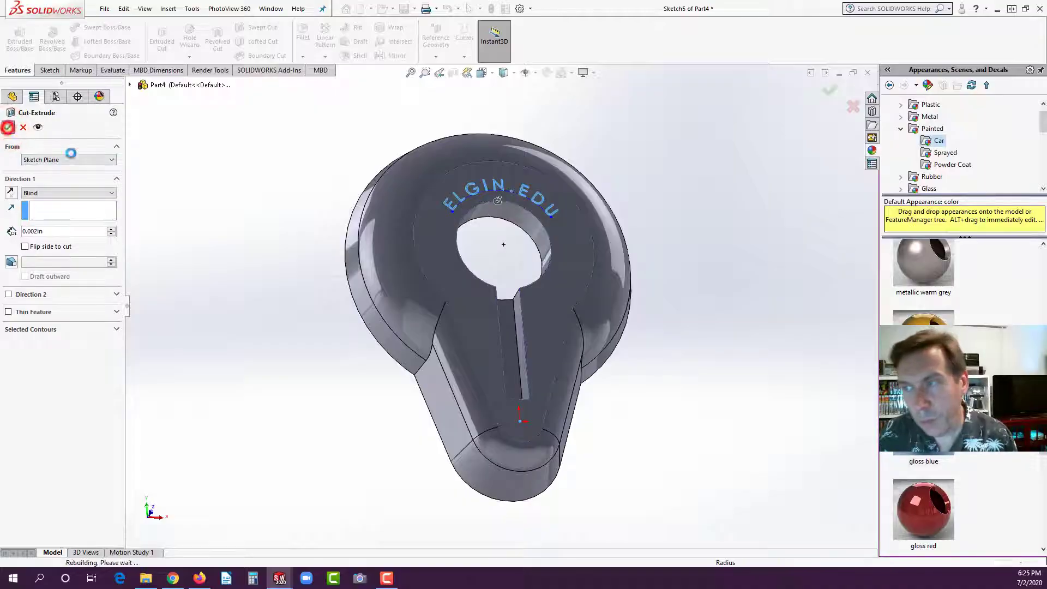
{"action": "left_click", "coordinate": [194, 206]}
Assign Brass as the part's material.
{"action": "scroll", "coordinate": [515, 192], "scroll_direction": "down", "scroll_amount": 3}
{"action": "middle_click_drag", "start_coordinate": [497, 204], "coordinate": [436, 192]}
{"action": "scroll", "coordinate": [472, 321], "scroll_direction": "up", "scroll_amount": 3}
{"action": "scroll", "coordinate": [518, 341], "scroll_direction": "down", "scroll_amount": 2}
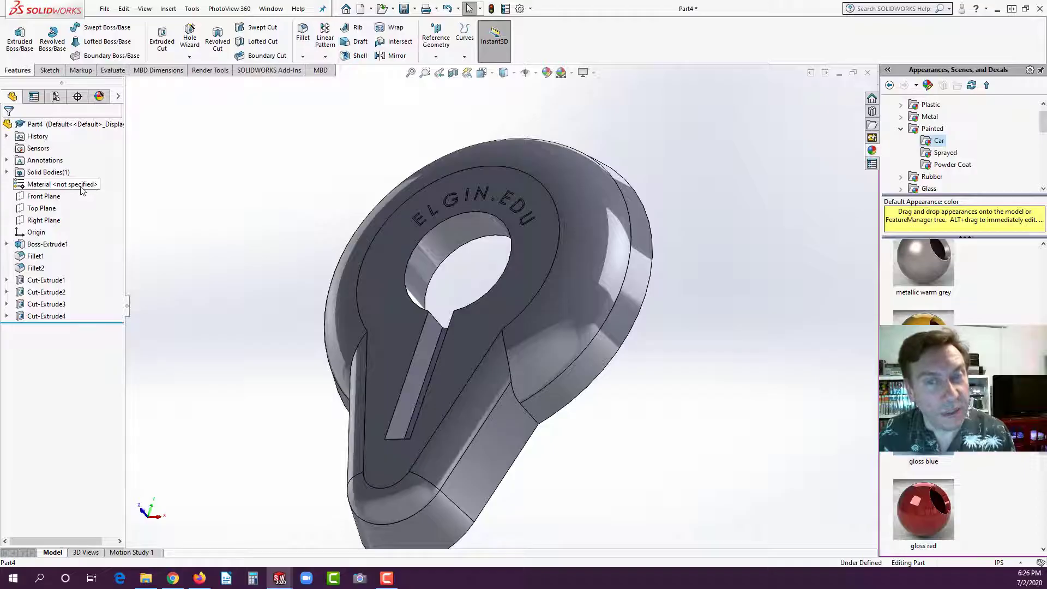
{"action": "right_click", "coordinate": [56, 187]}
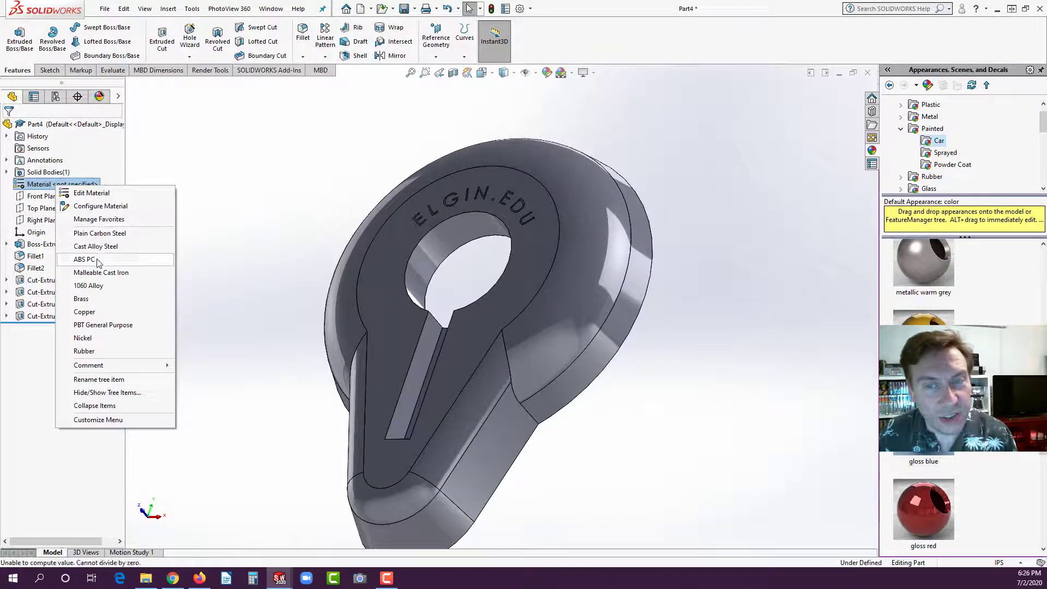
{"action": "left_click", "coordinate": [90, 300]}
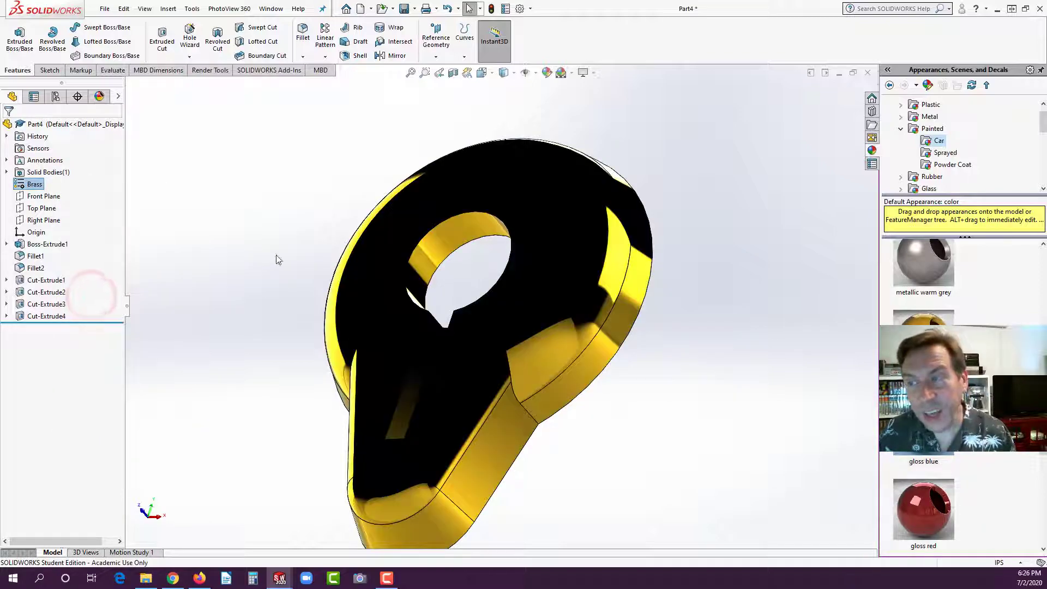
{"action": "scroll", "coordinate": [275, 259], "scroll_direction": "up", "scroll_amount": 2}
{"action": "middle_click_drag", "start_coordinate": [276, 260], "coordinate": [580, 312]}
{"action": "scroll", "coordinate": [510, 316], "scroll_direction": "down", "scroll_amount": 1}
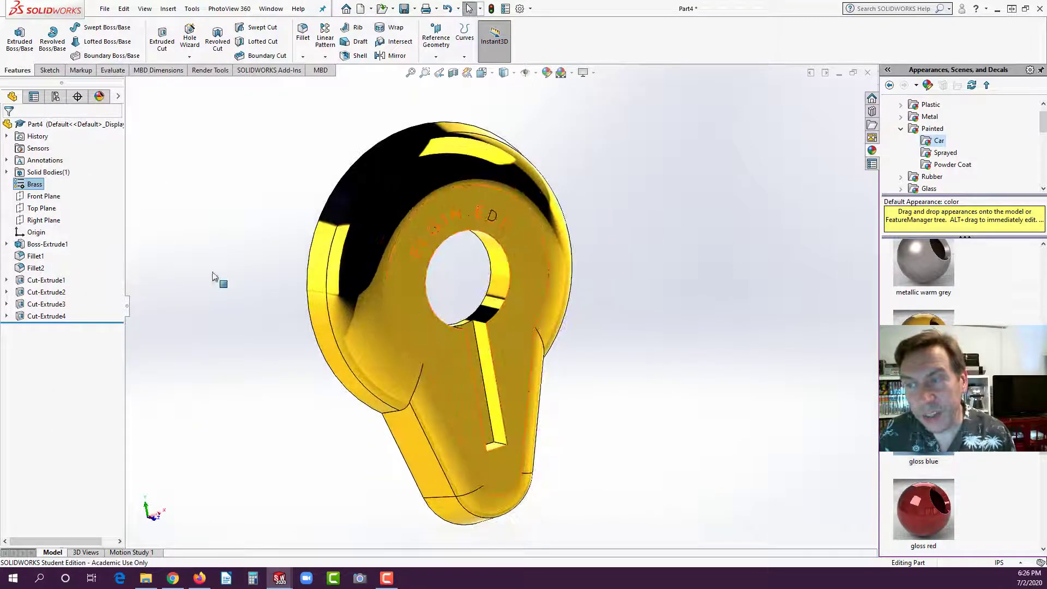
{"action": "left_click", "coordinate": [257, 157]}
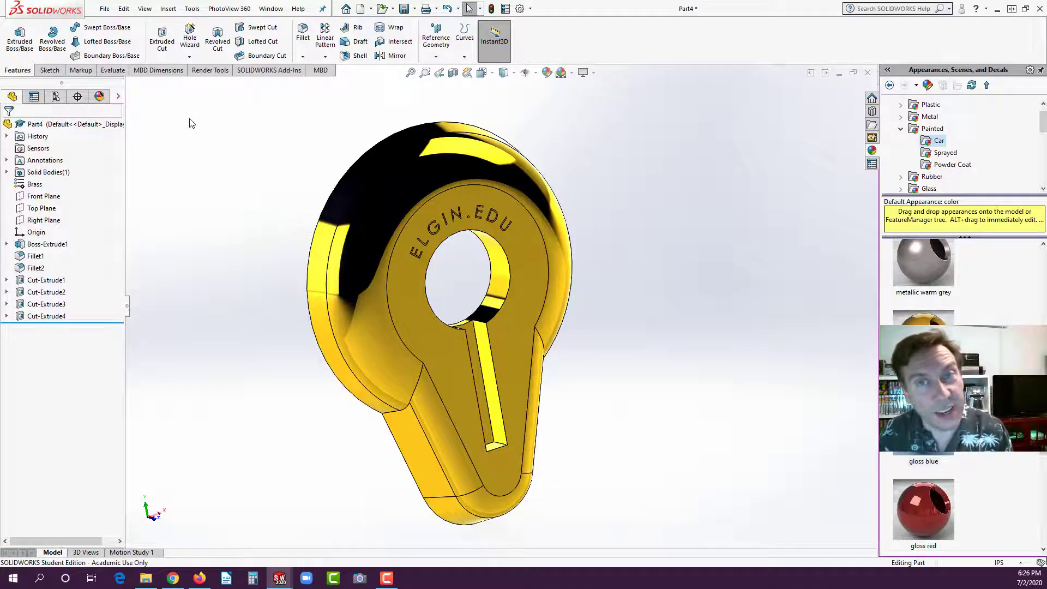
Evaluate the part's mass properties, check its mass in pounds, and close the report.
{"action": "left_click", "coordinate": [113, 71]}
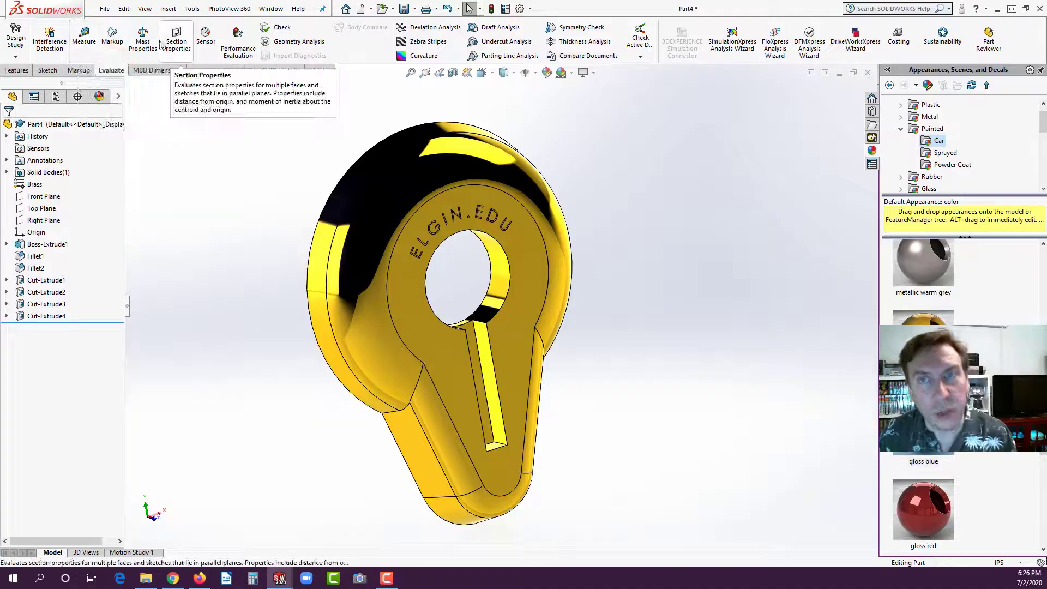
{"action": "left_click", "coordinate": [142, 44]}
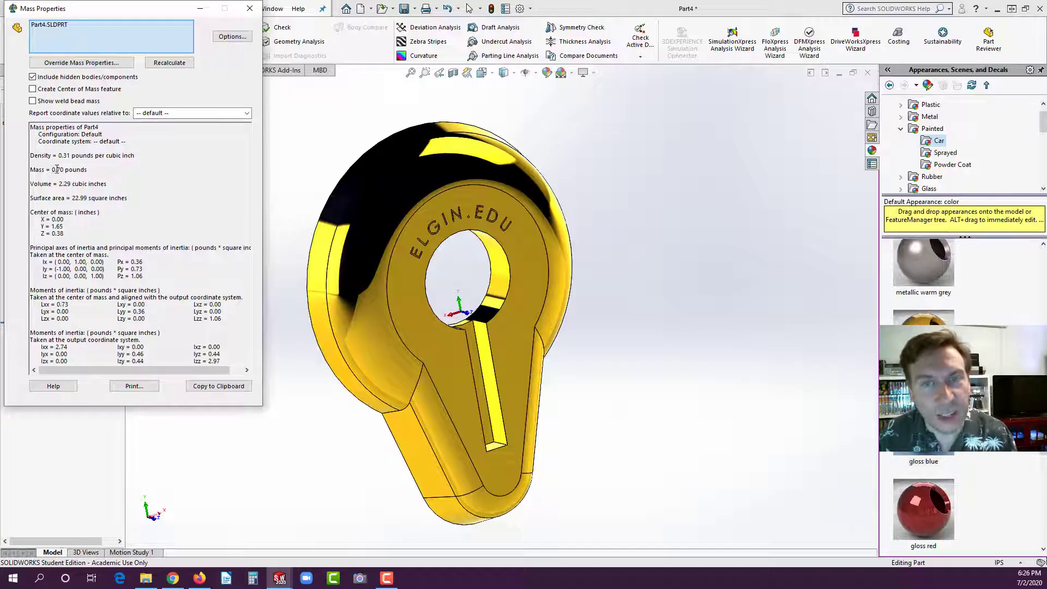
{"action": "left_click_drag", "start_coordinate": [54, 169], "coordinate": [85, 171]}
{"action": "left_click", "coordinate": [104, 176]}
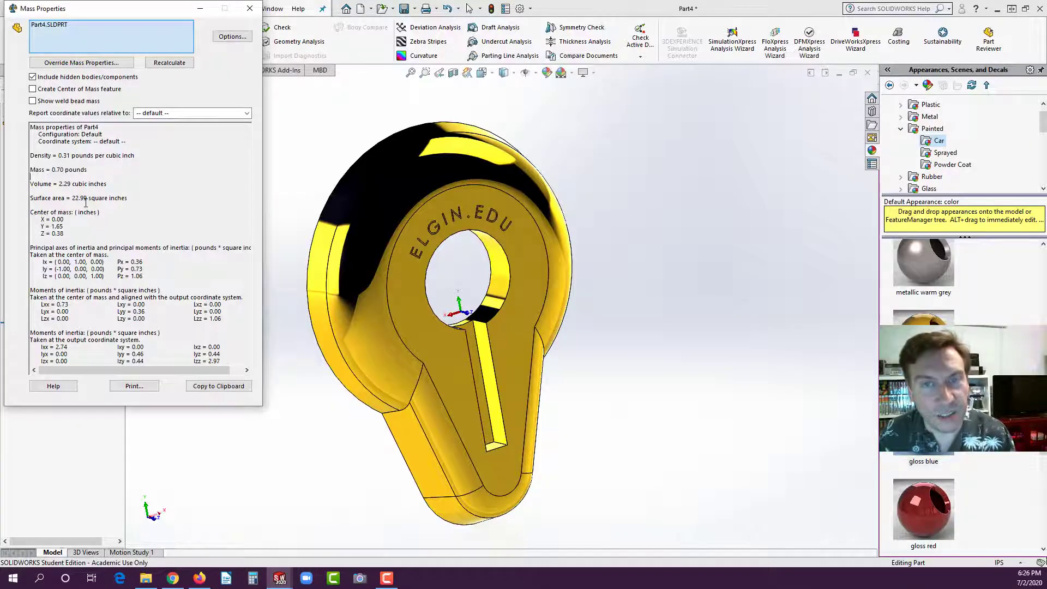
{"action": "left_click", "coordinate": [249, 9]}
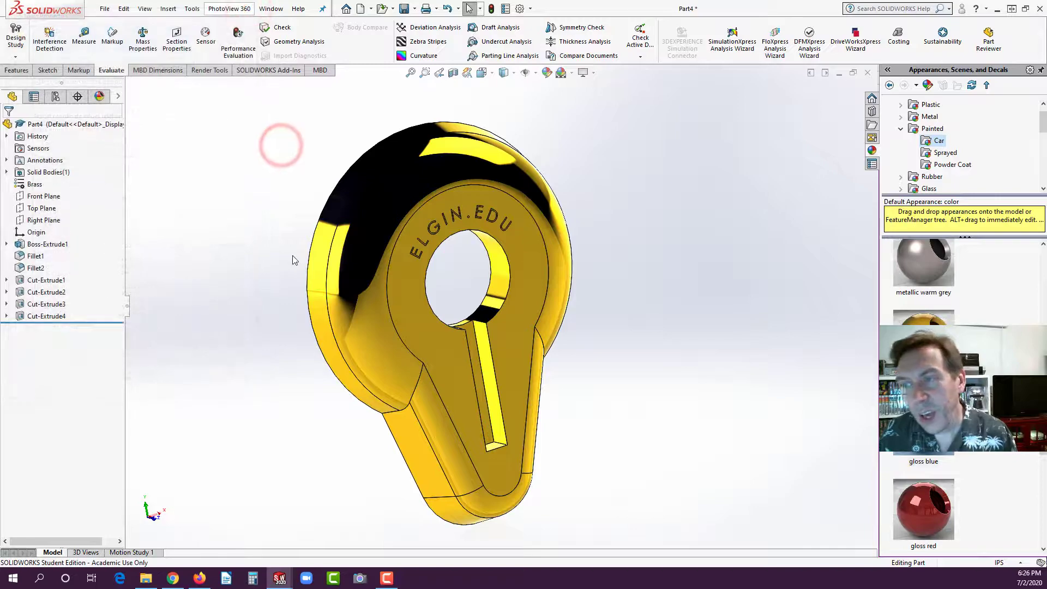